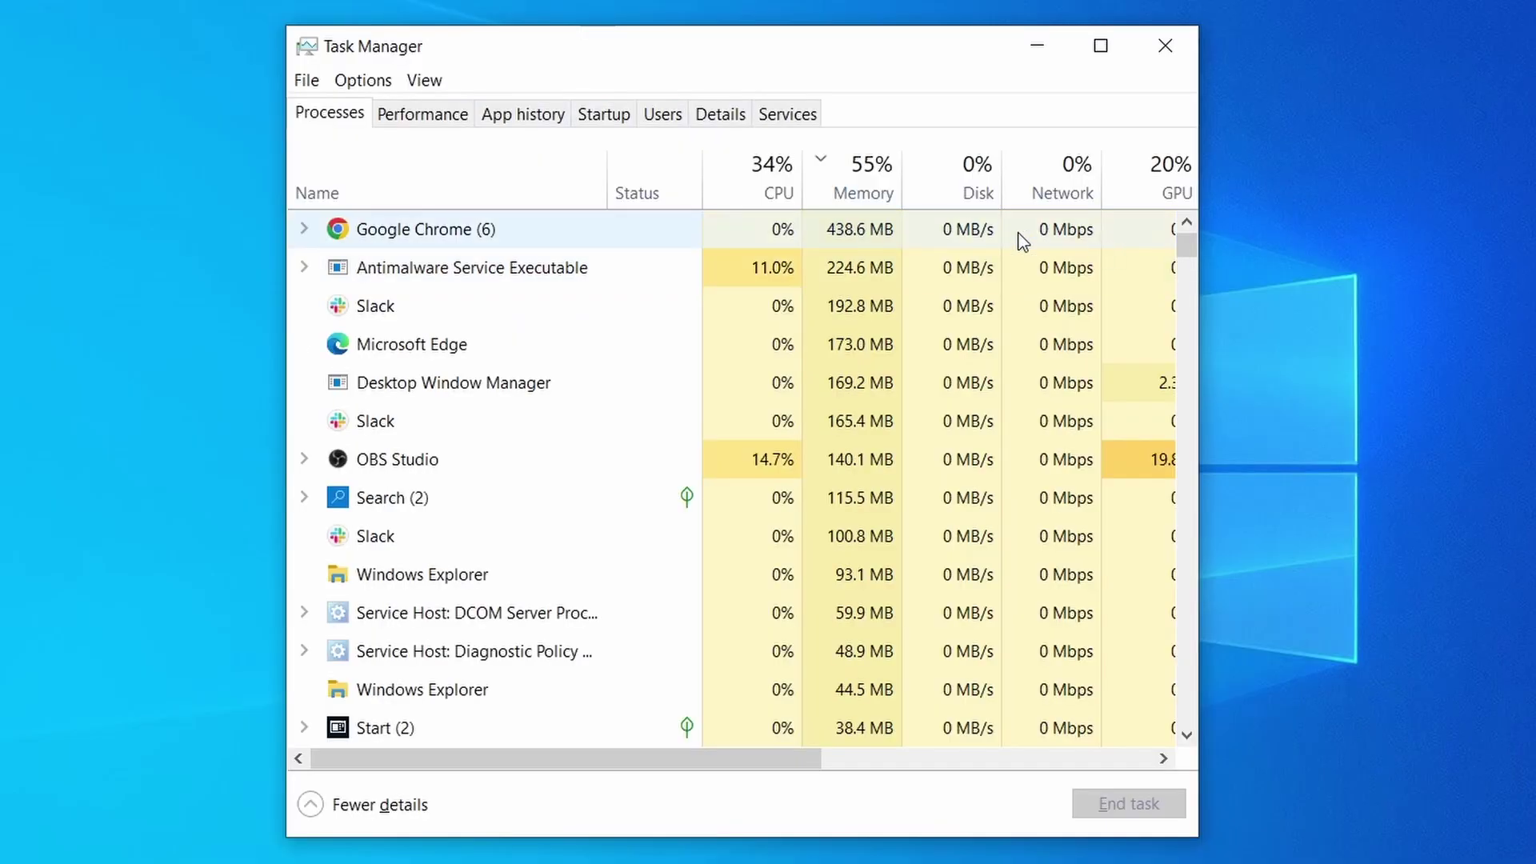
Step: Sort the running processes by CPU usage and by memory usage
left_click(740, 187)
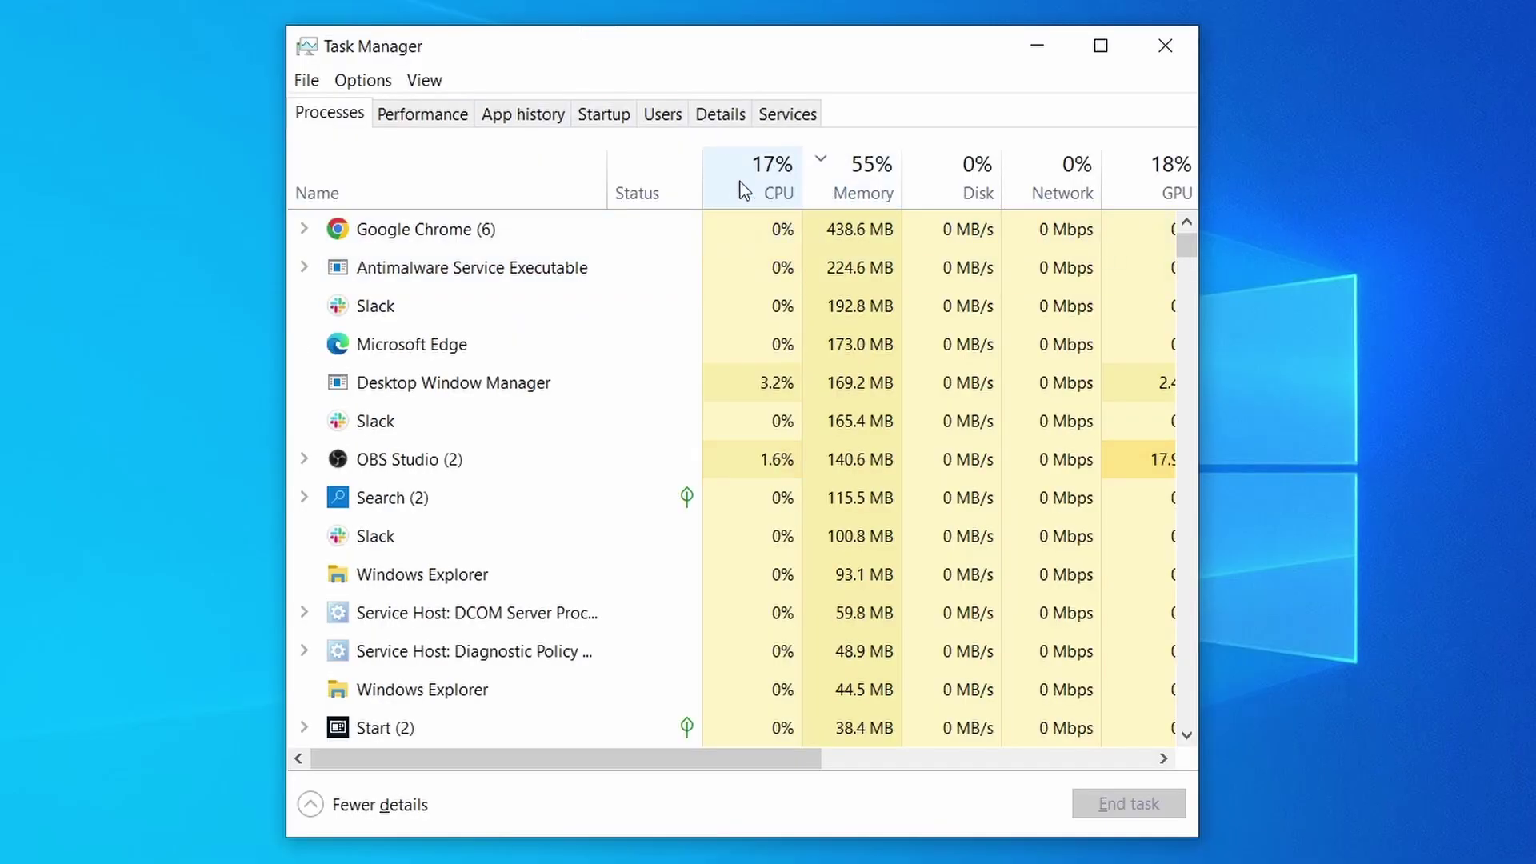
left_click(874, 178)
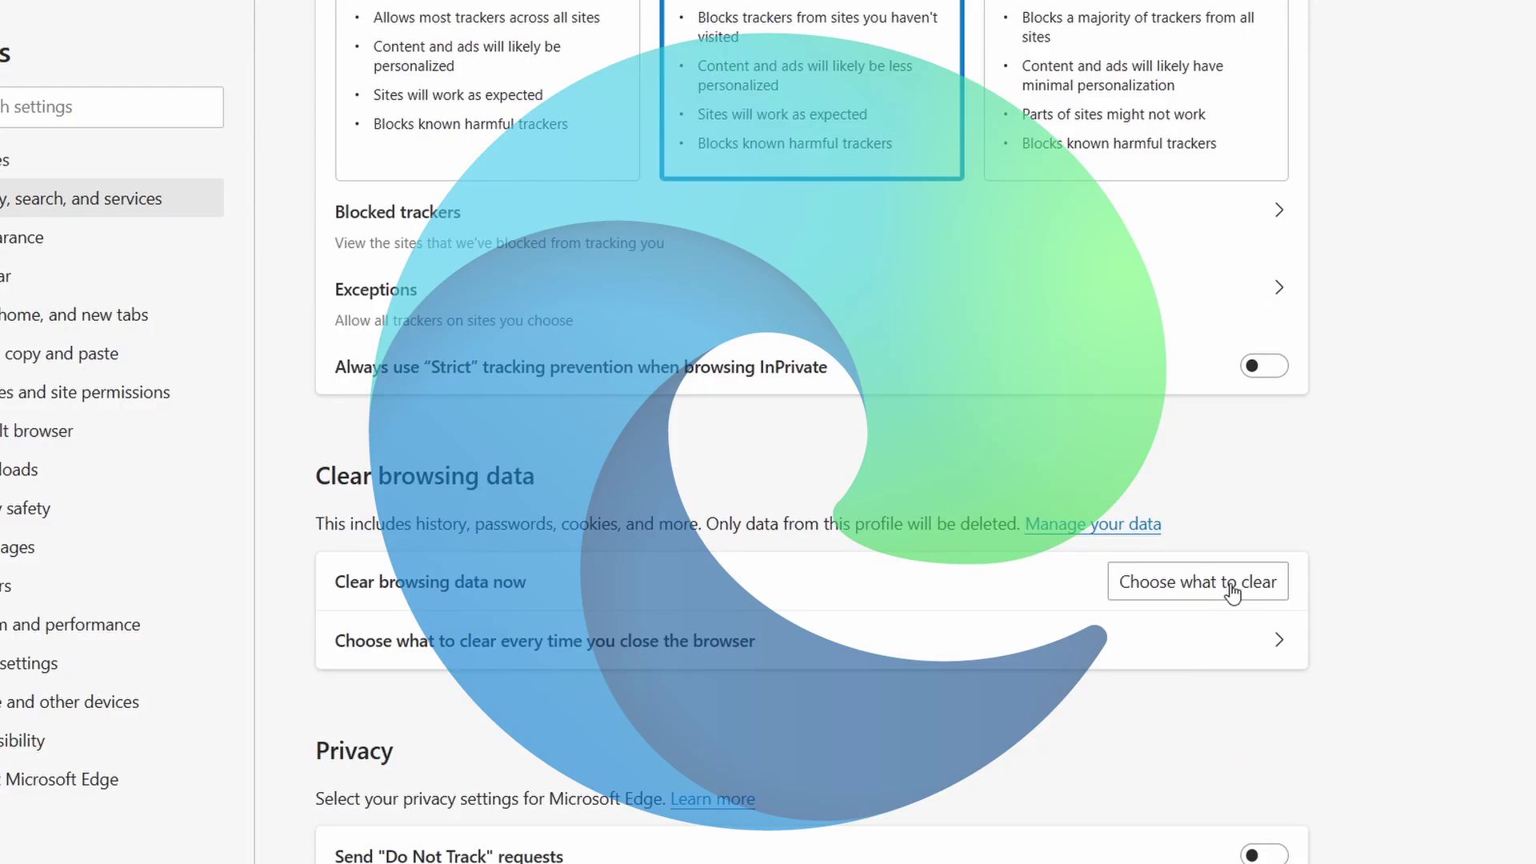
Step: Open the choice of browsing data to clear in the Microsoft Edge privacy settings
left_click(1230, 583)
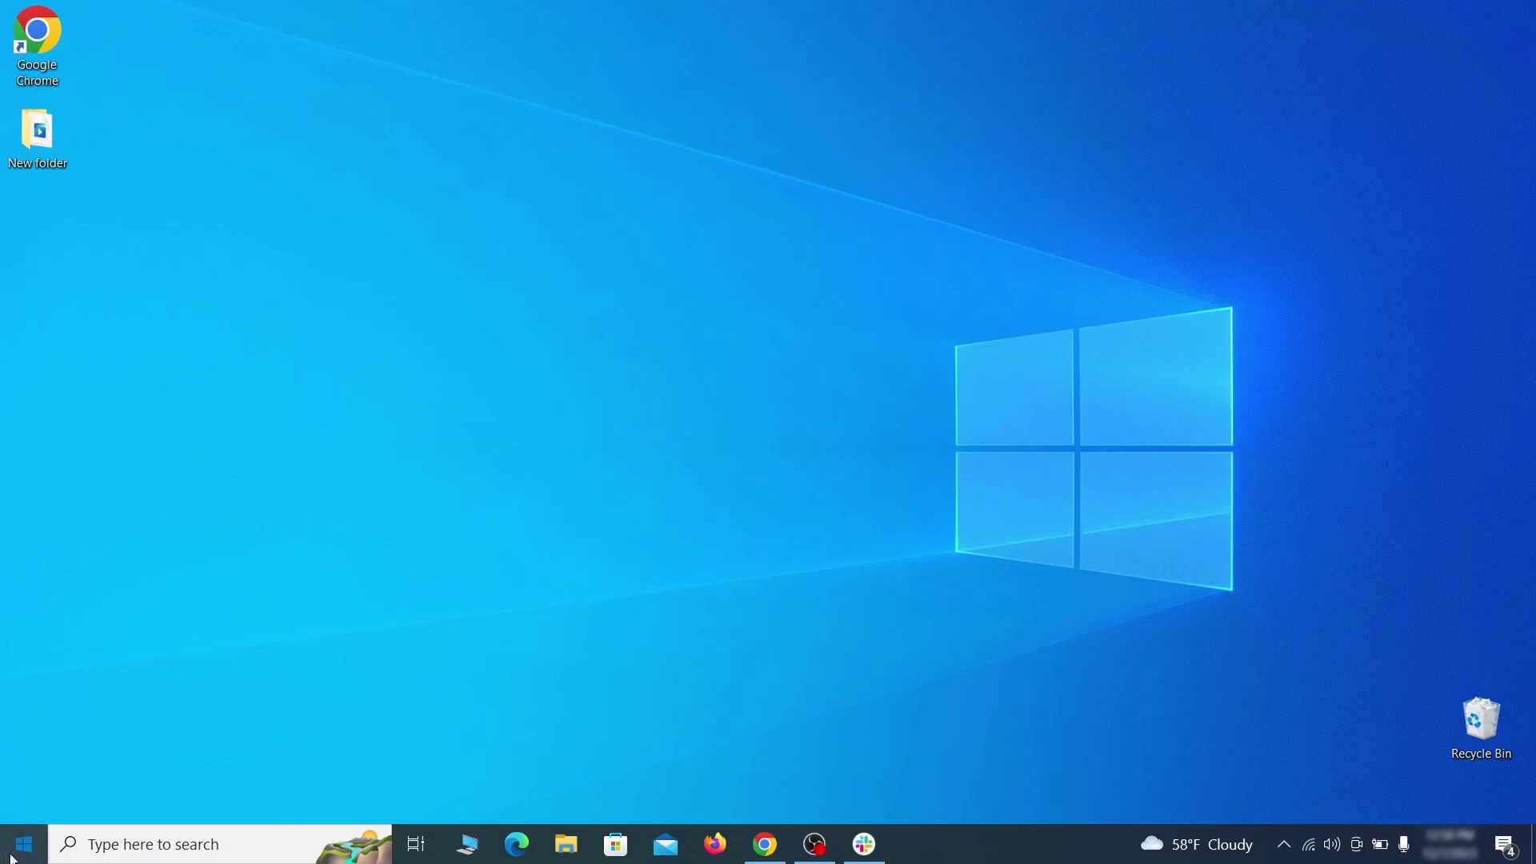
Step: Open the Recovery settings under Update & Security in Windows 10 and restart into Advanced startup
left_click(24, 844)
left_click(25, 753)
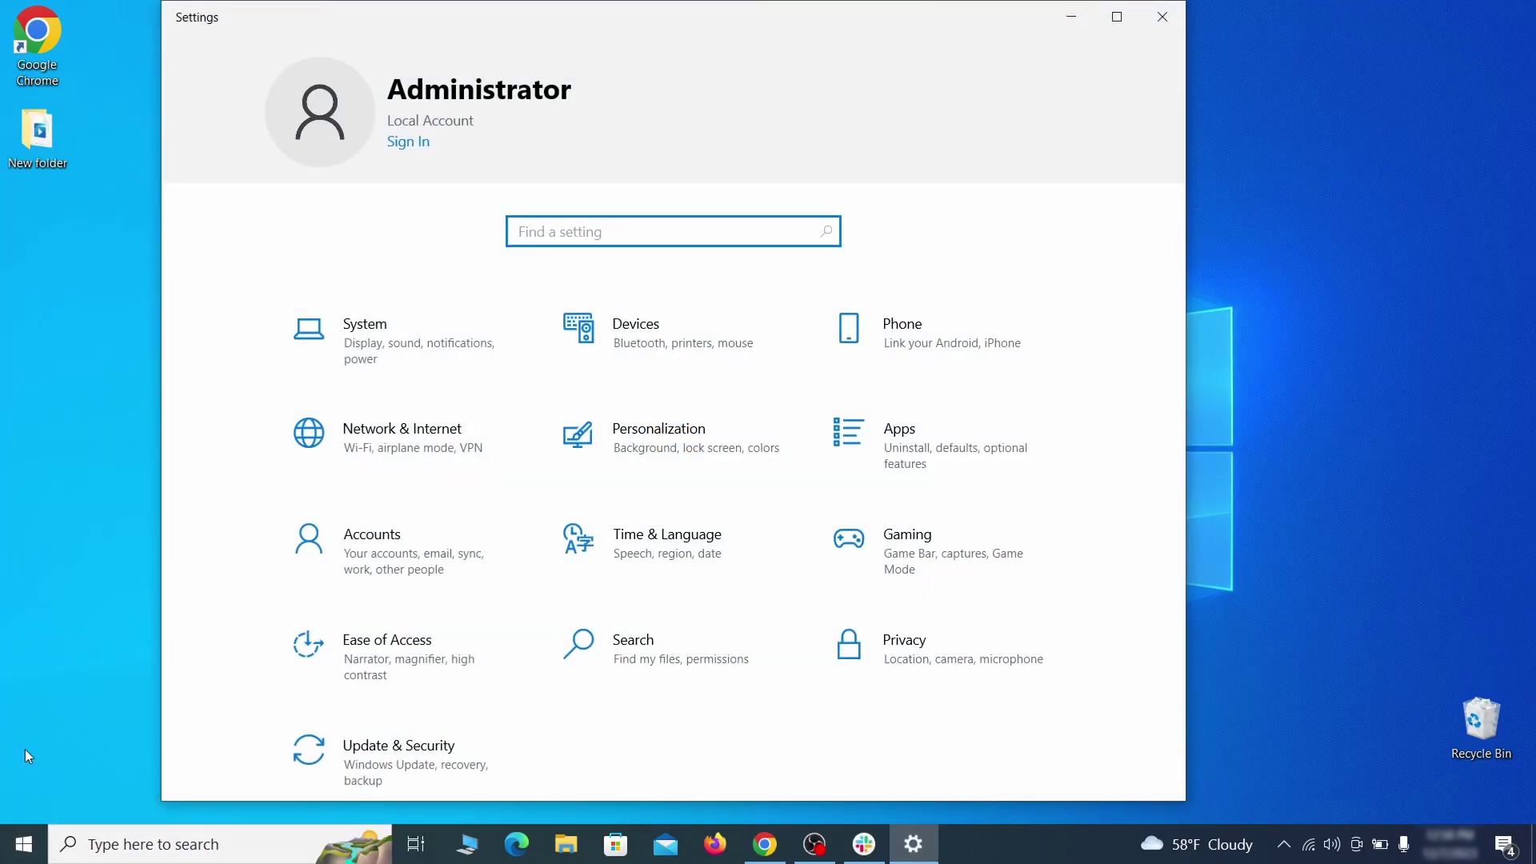
left_click(464, 753)
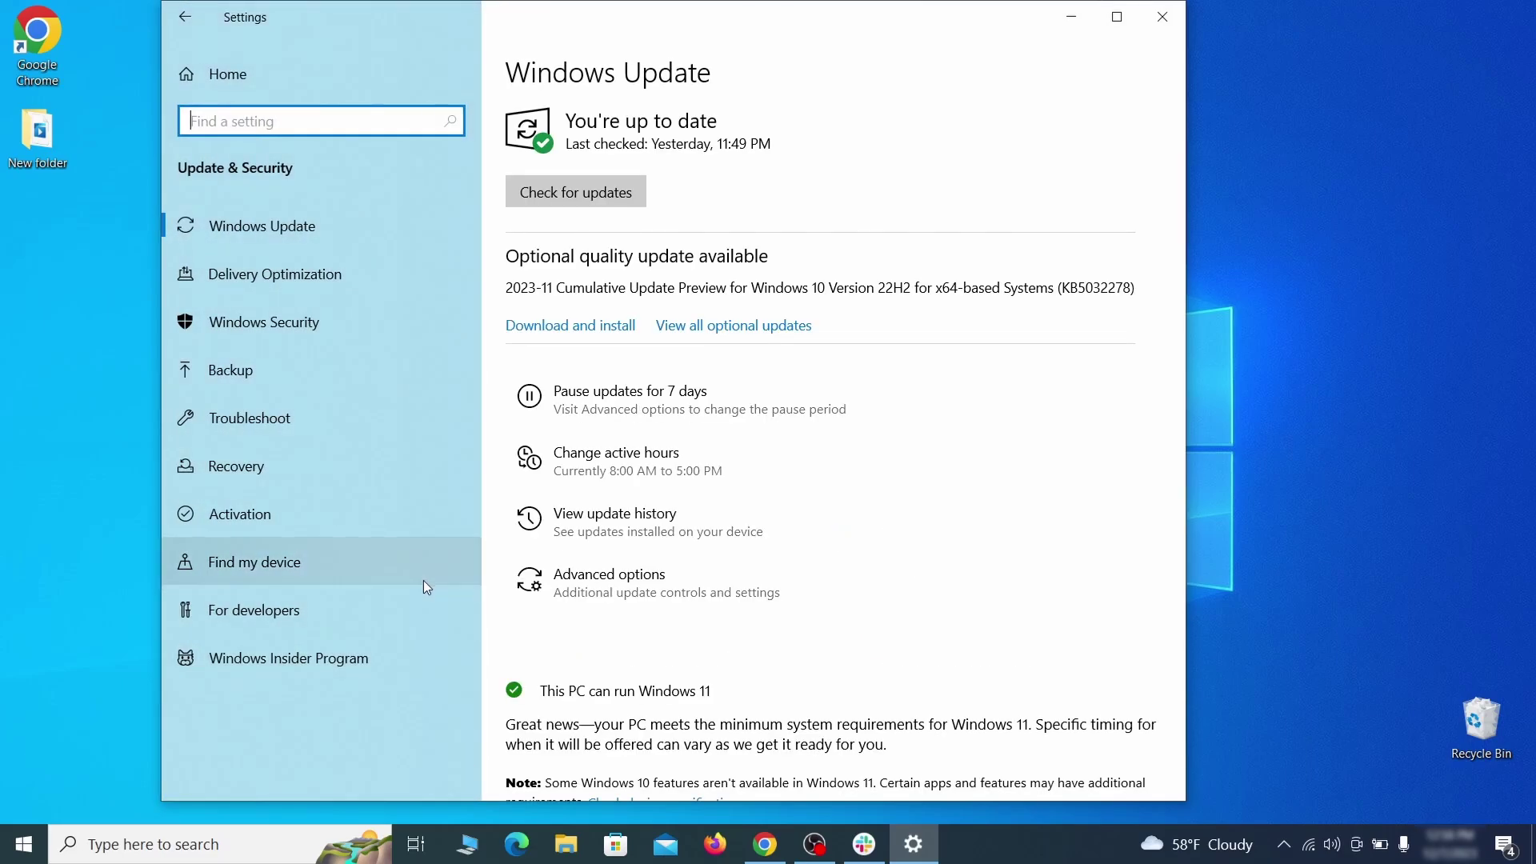
left_click(372, 469)
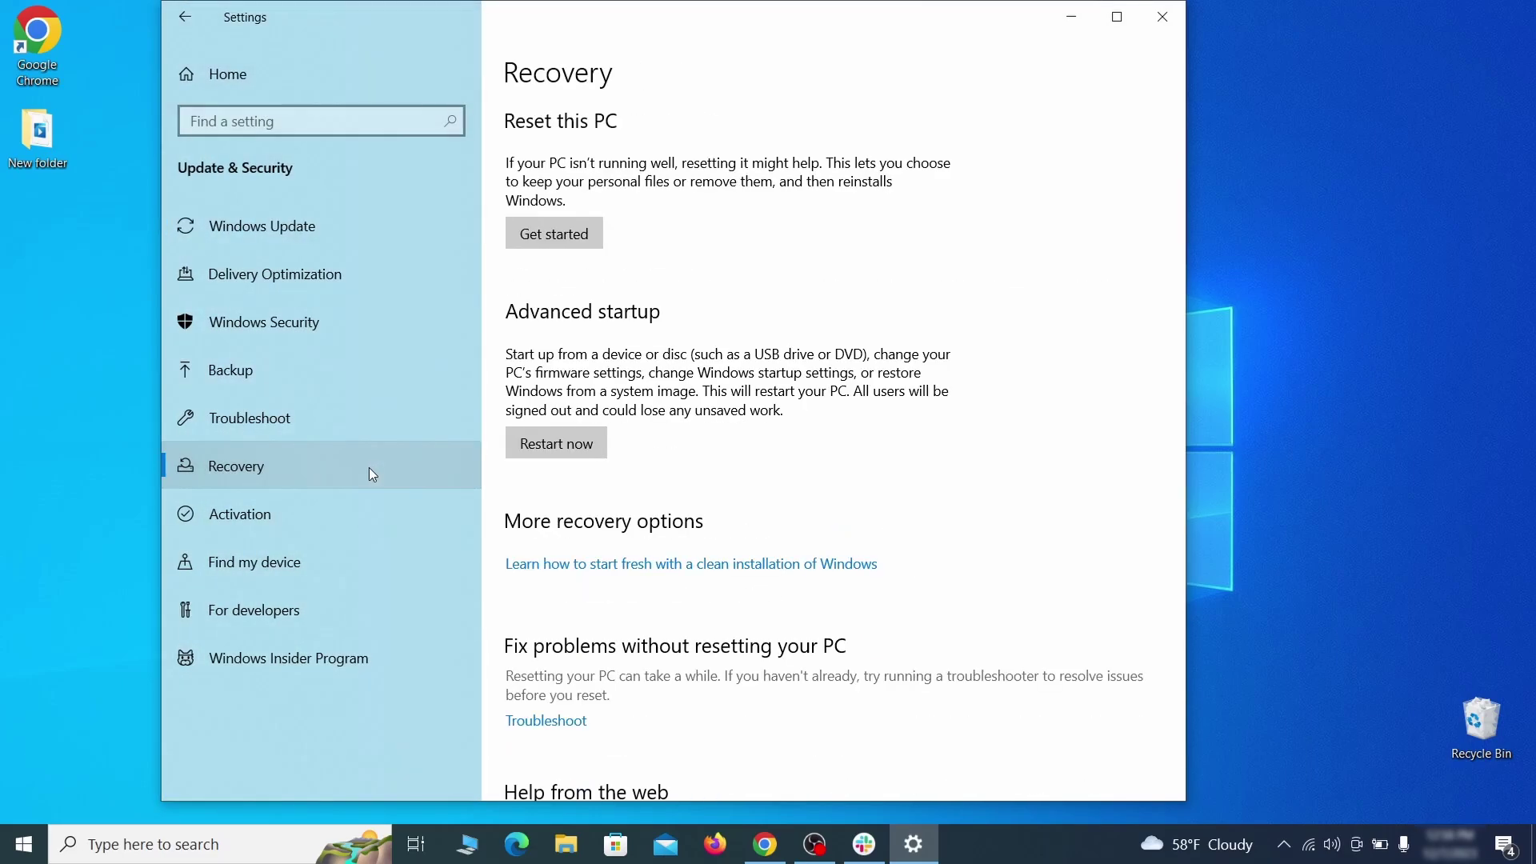
left_click(602, 460)
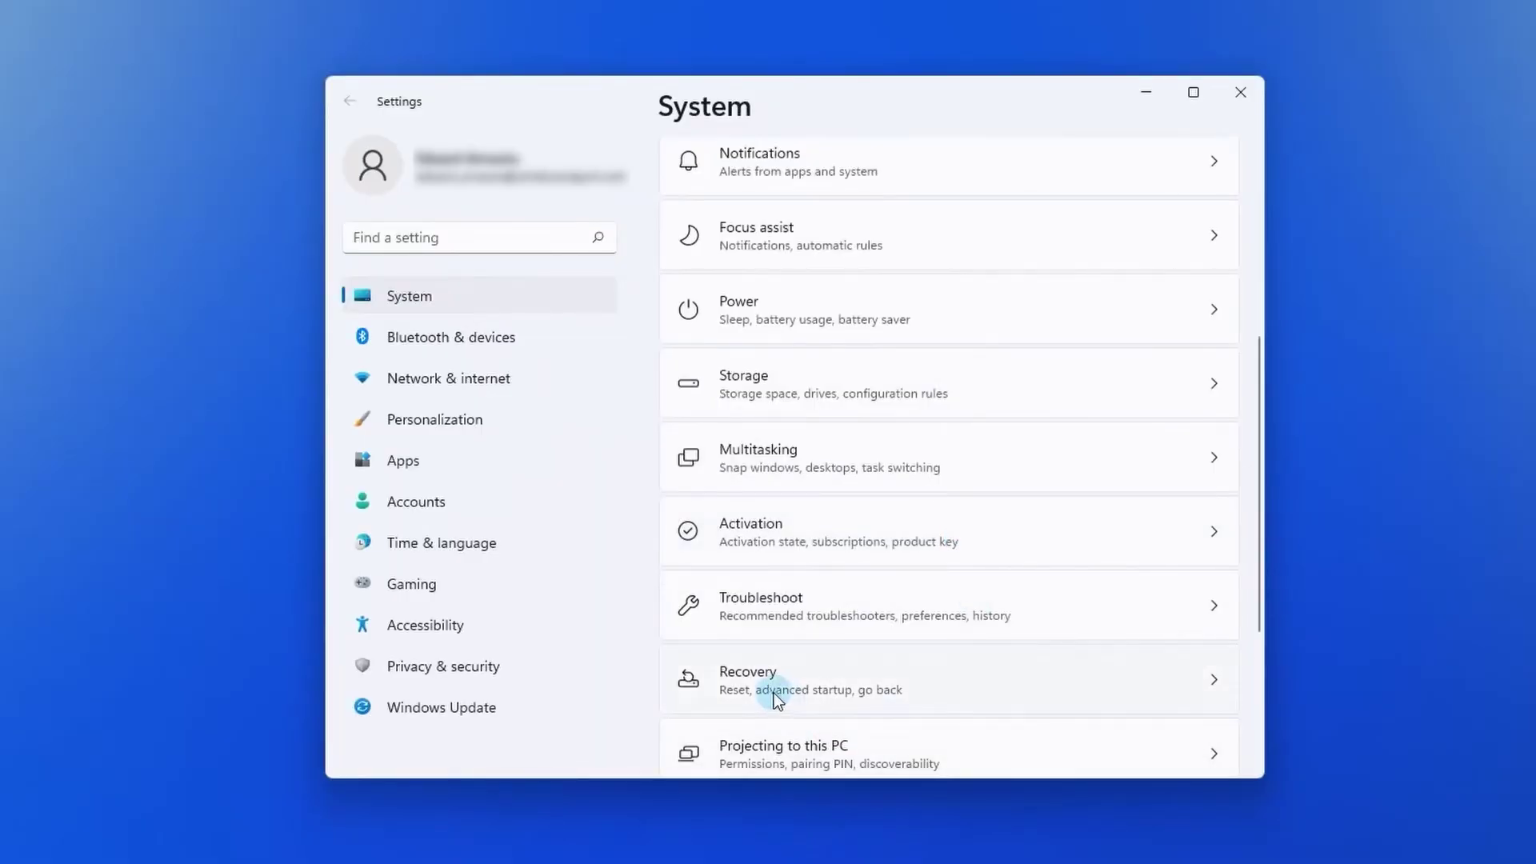
Step: Open the Recovery page of the Windows 11 System settings and restart into Advanced startup
left_click(868, 680)
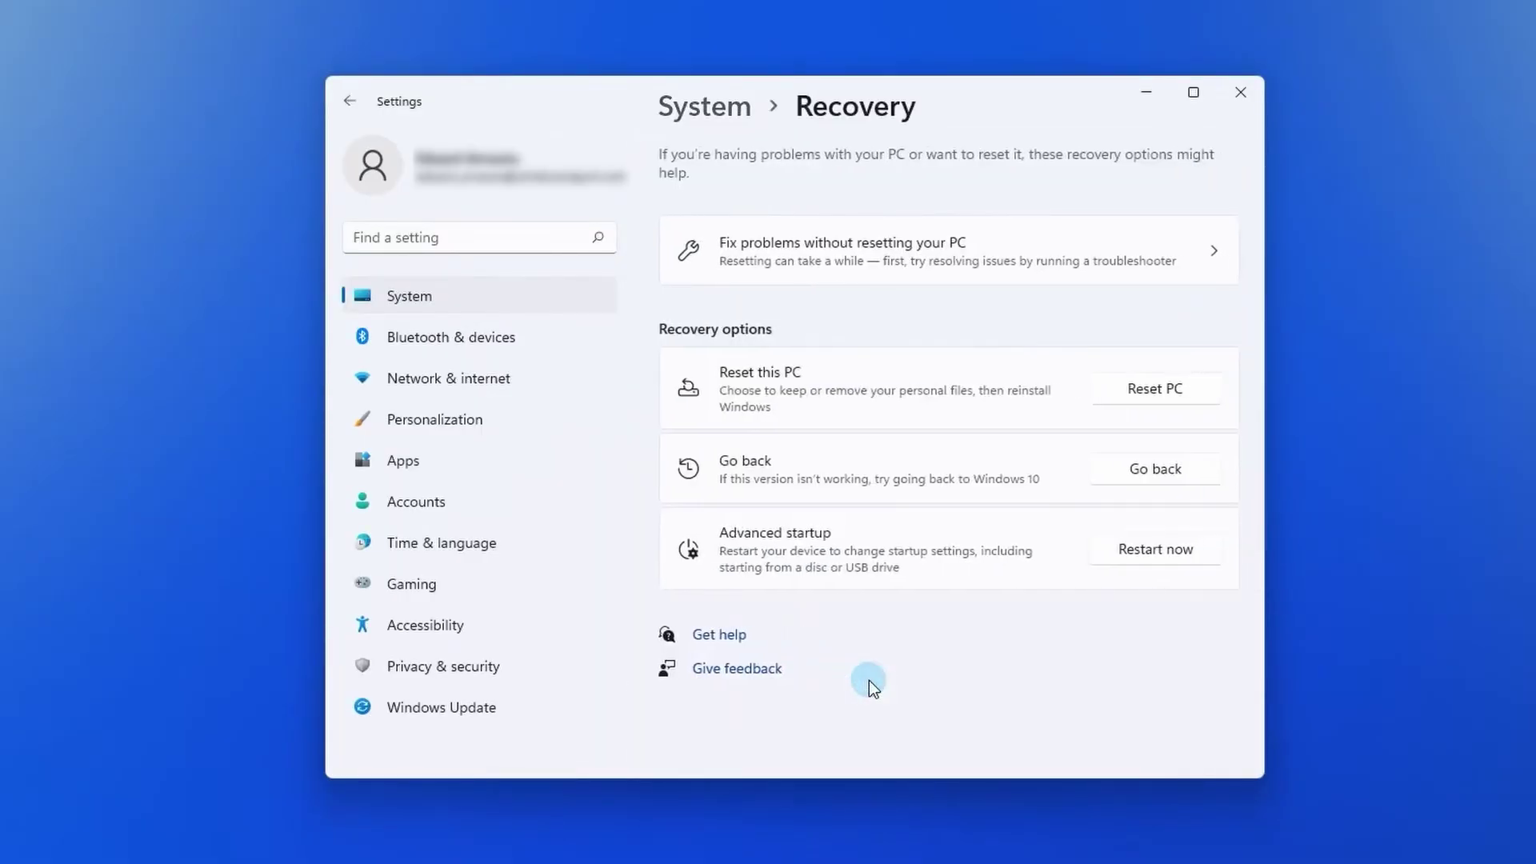
left_click(1139, 559)
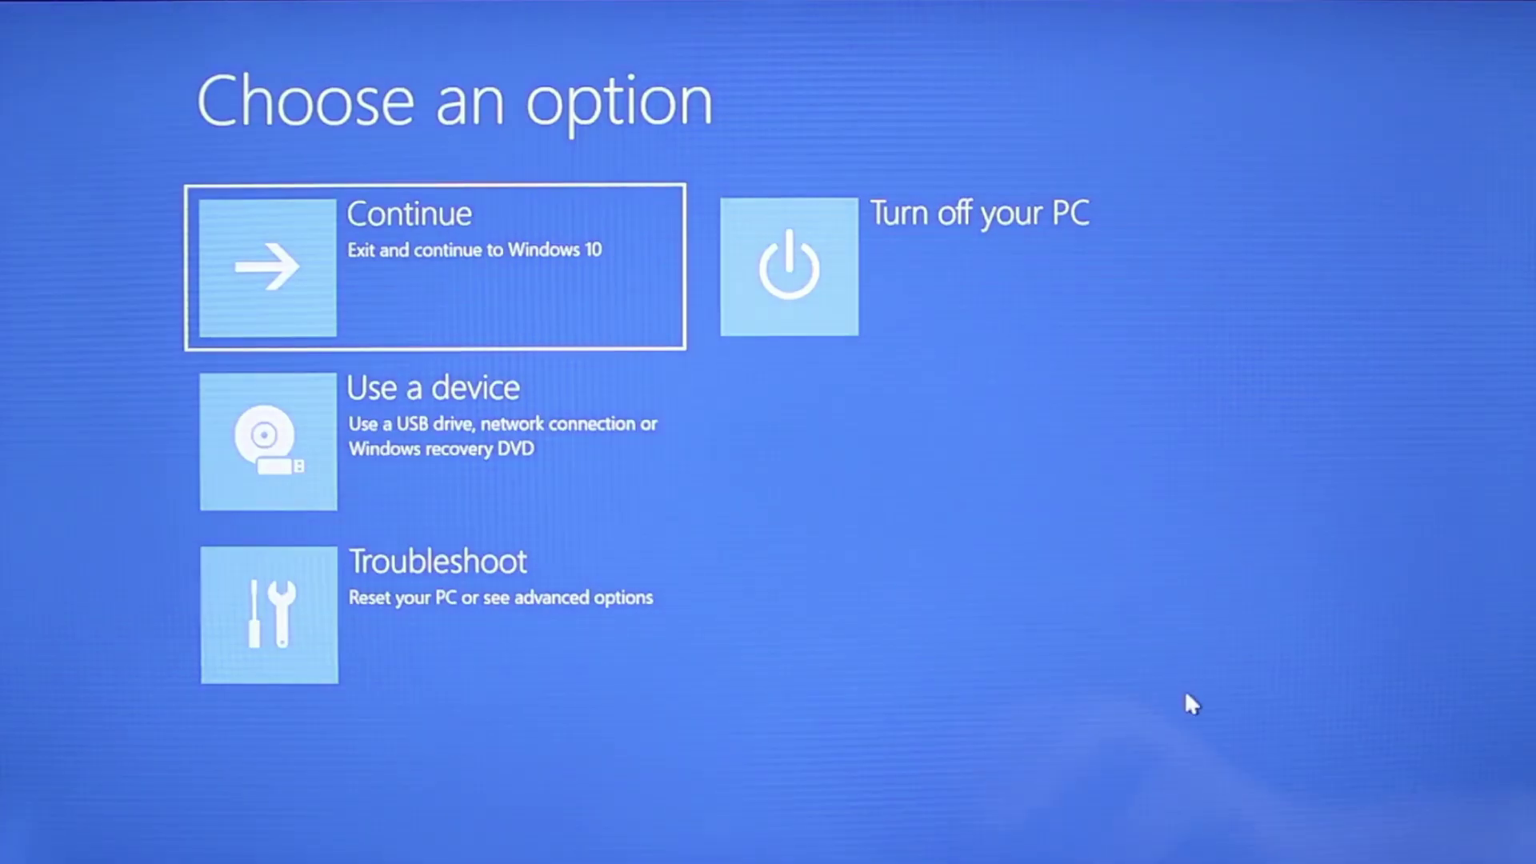
Step: Reach Start-up Settings through the advanced troubleshooting options and restart the PC to change its startup behaviour
left_click(483, 658)
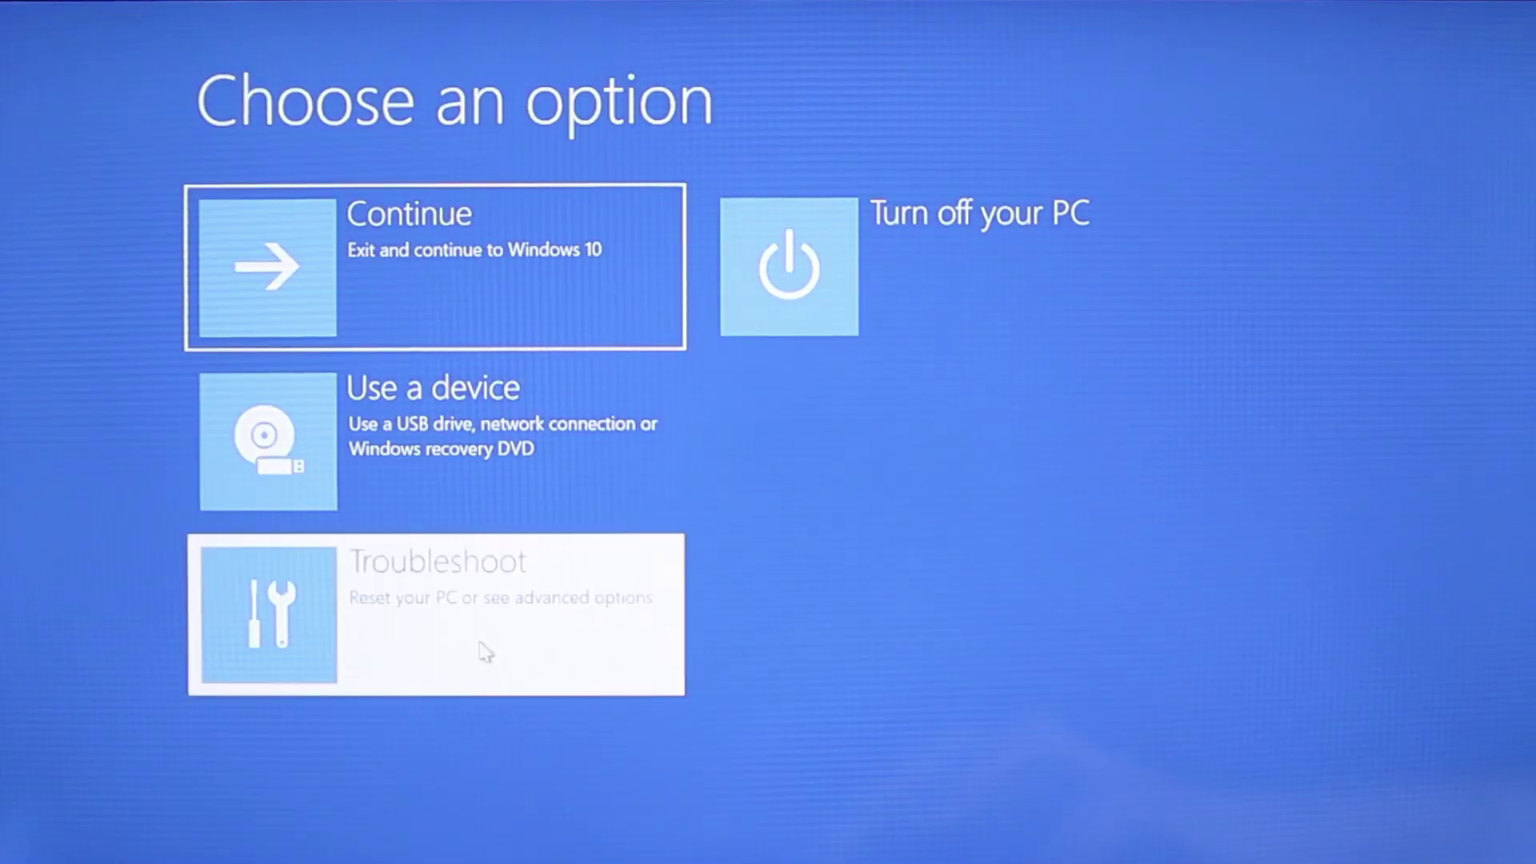
left_click(487, 449)
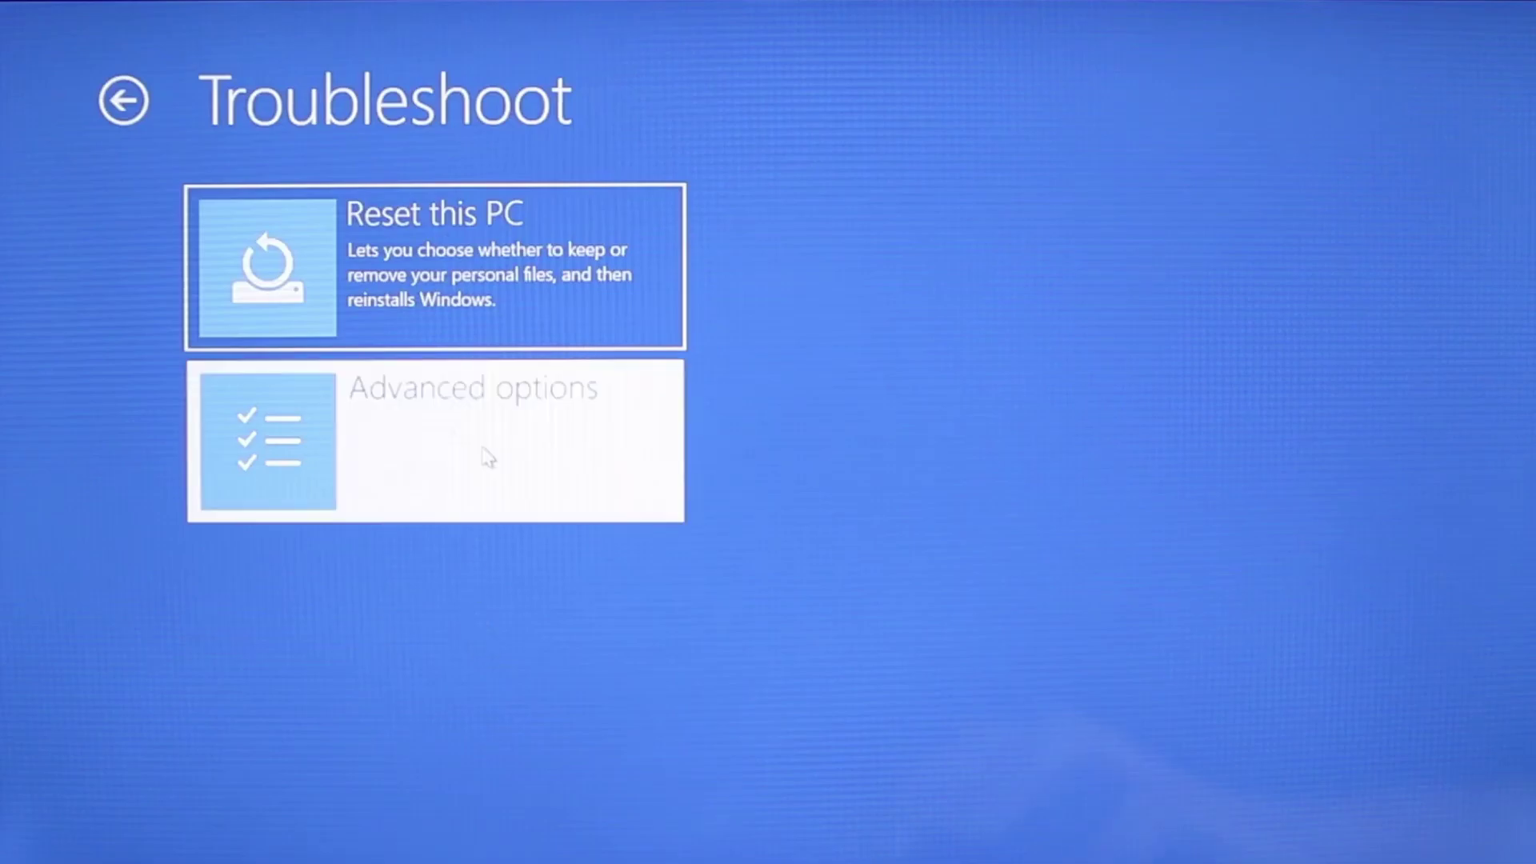
left_click(564, 788)
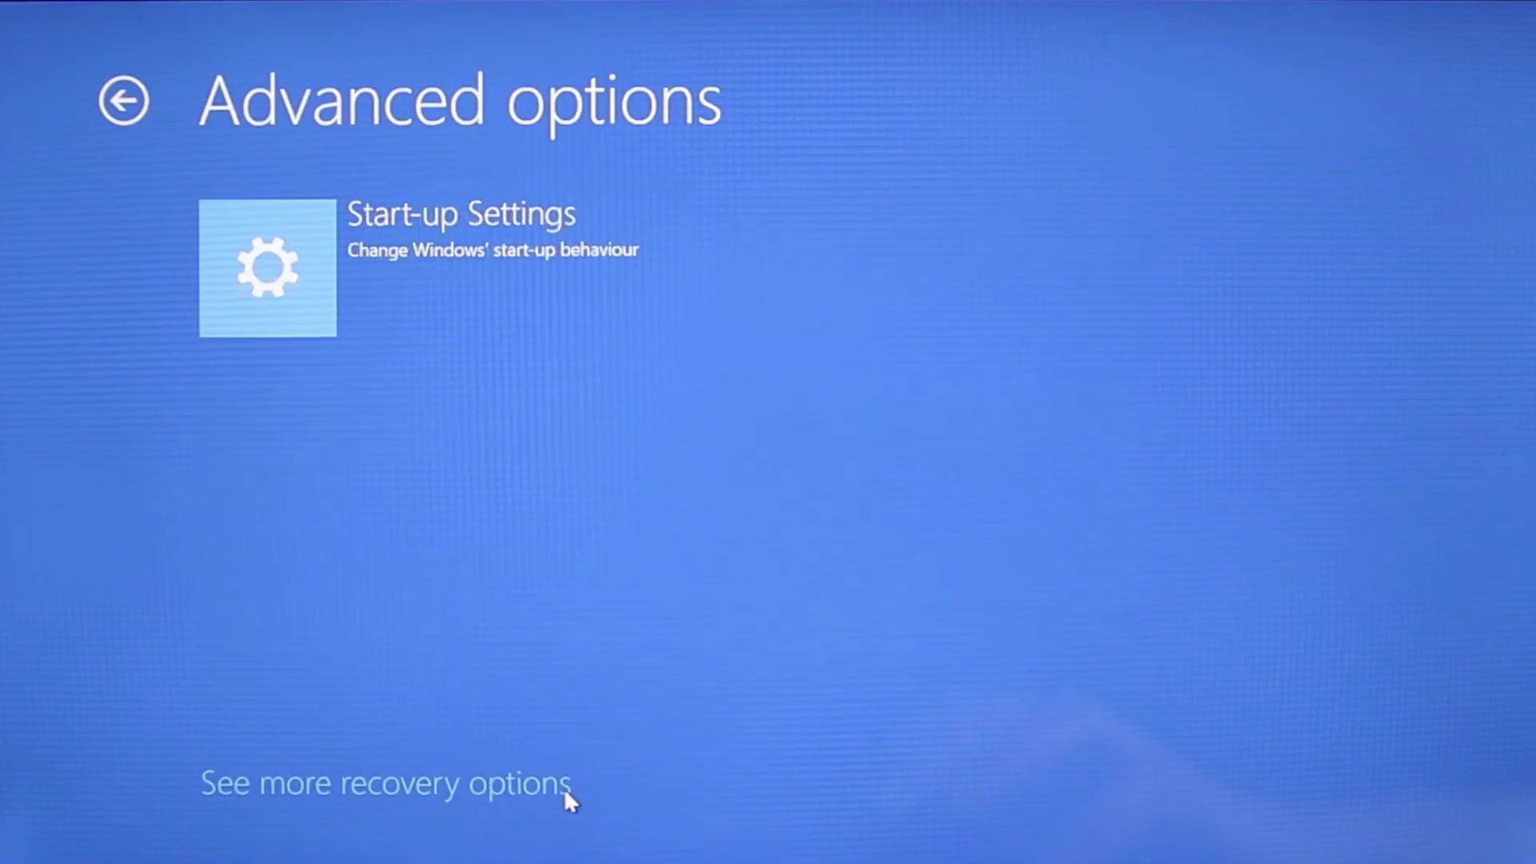
left_click(410, 233)
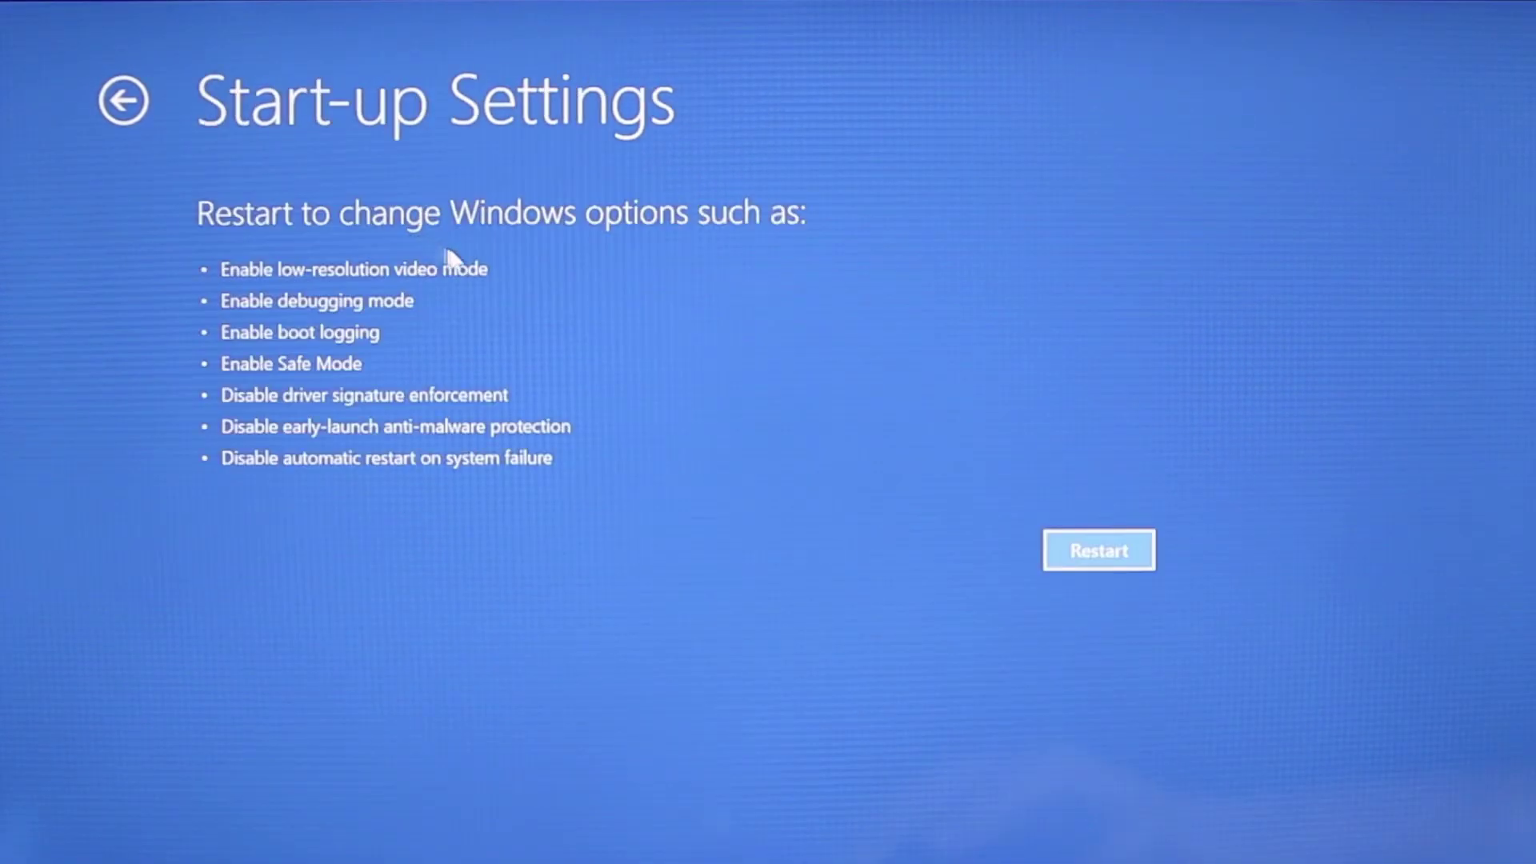
left_click(1080, 552)
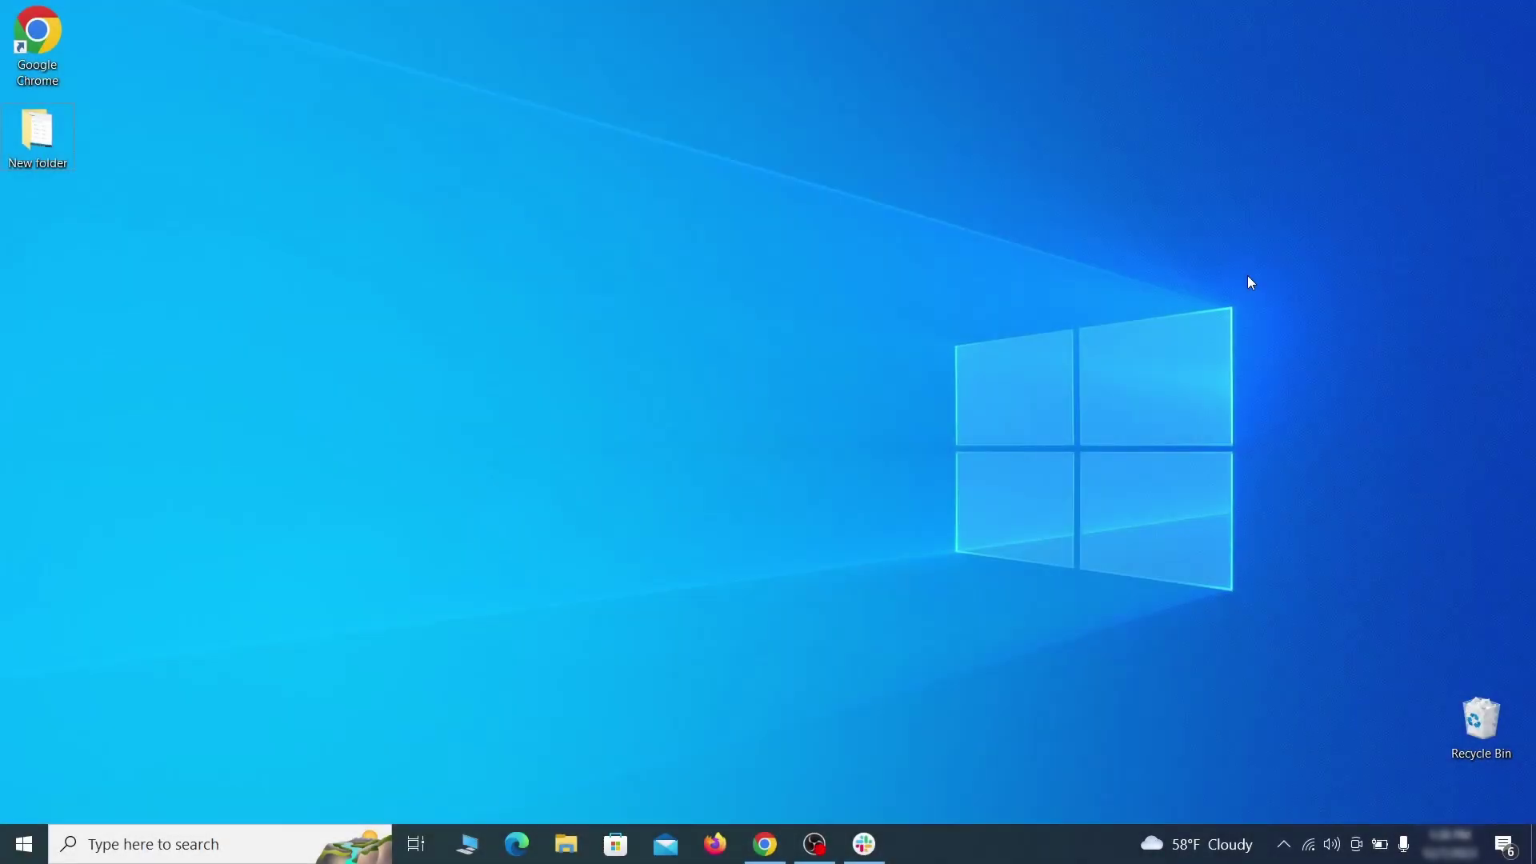
Step: Open the Apps & features settings and sort the installed apps by install date
key("super")
type("apps & ")
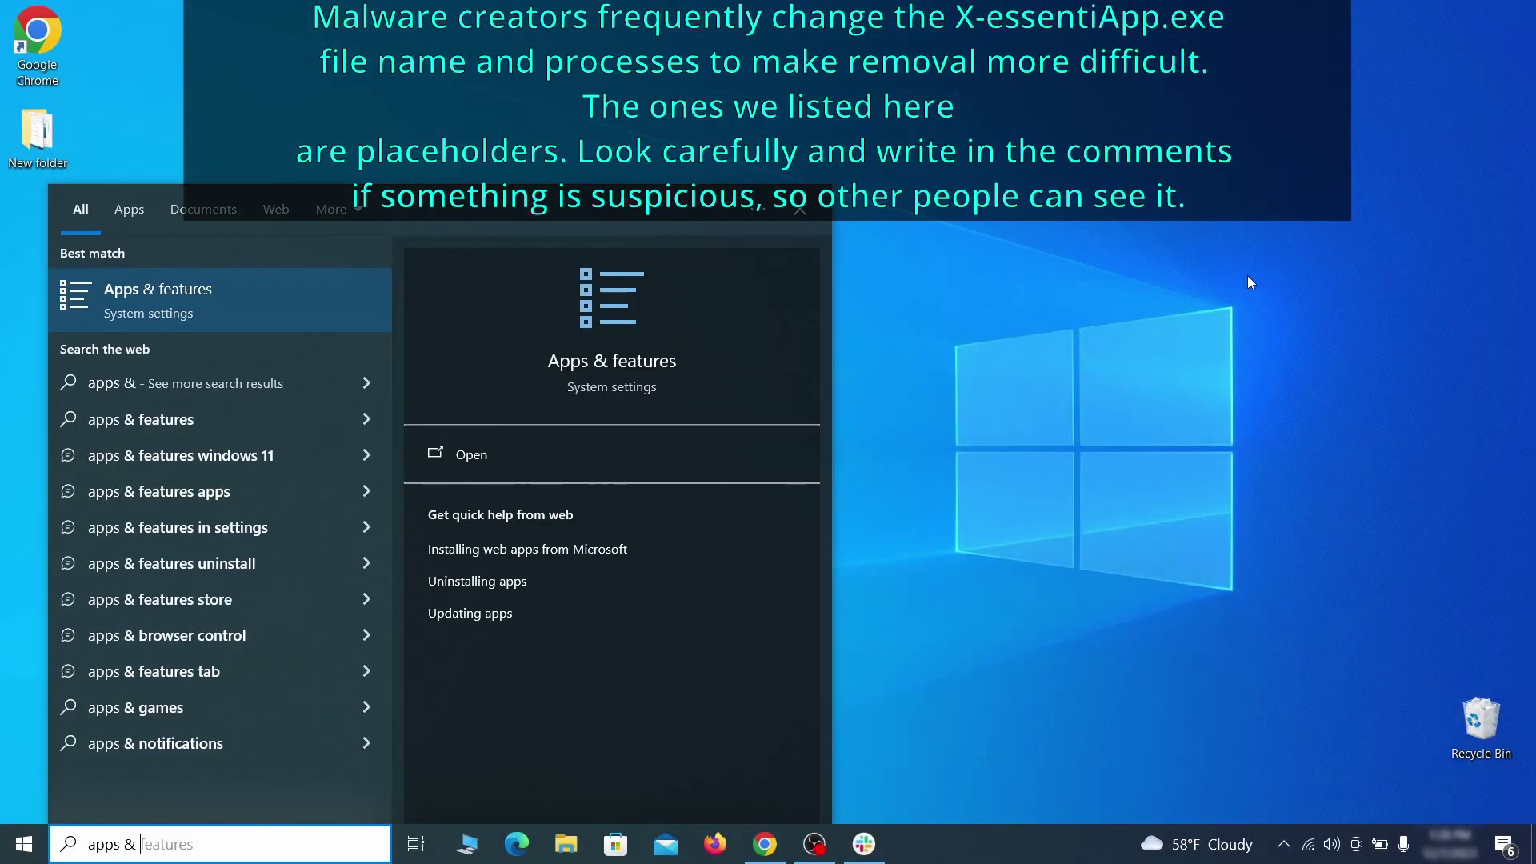
type("features")
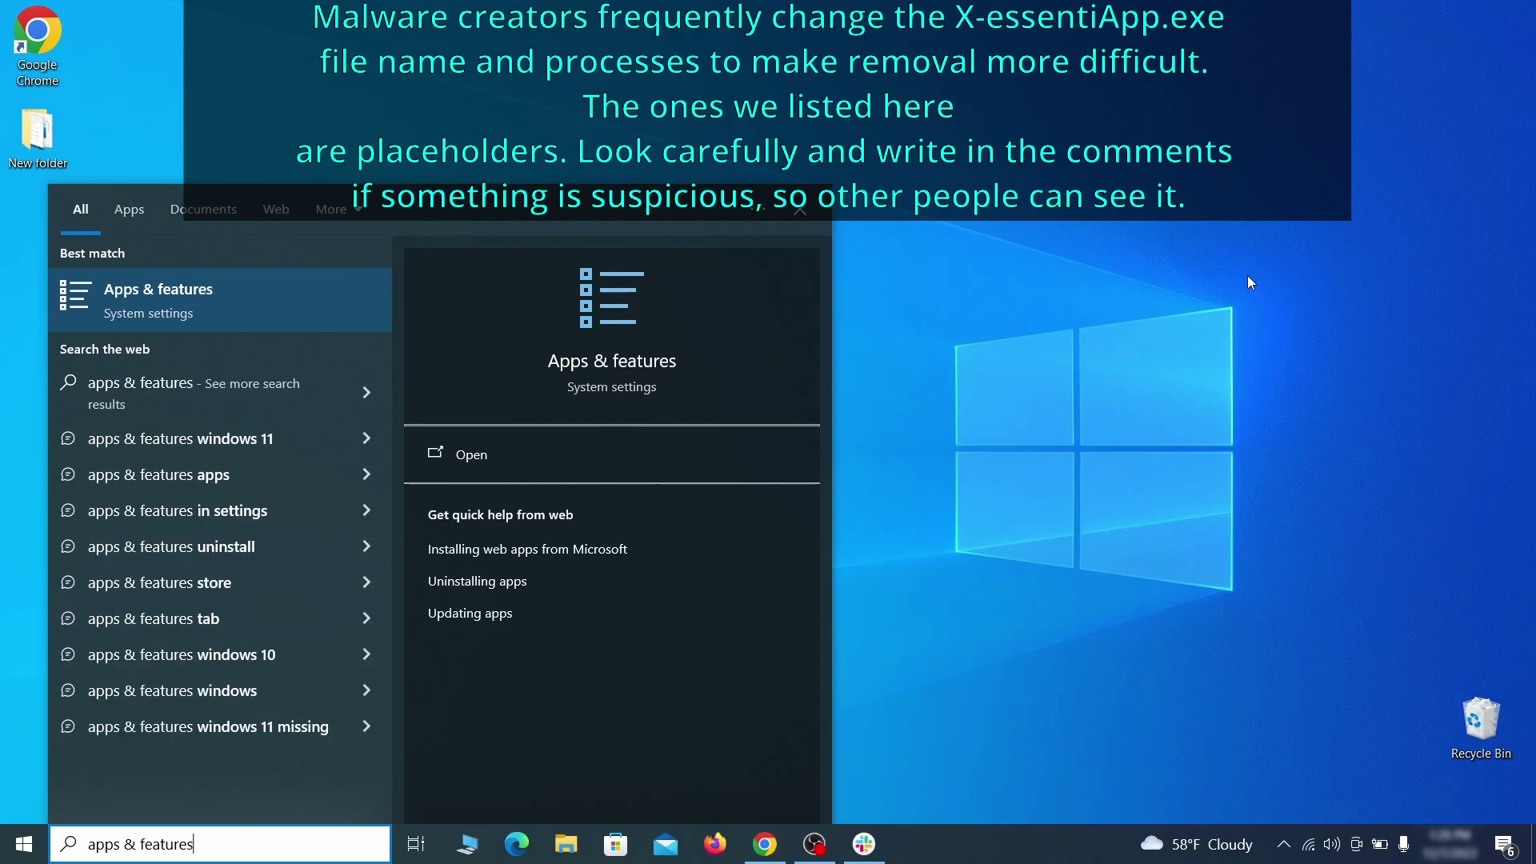
key("Return")
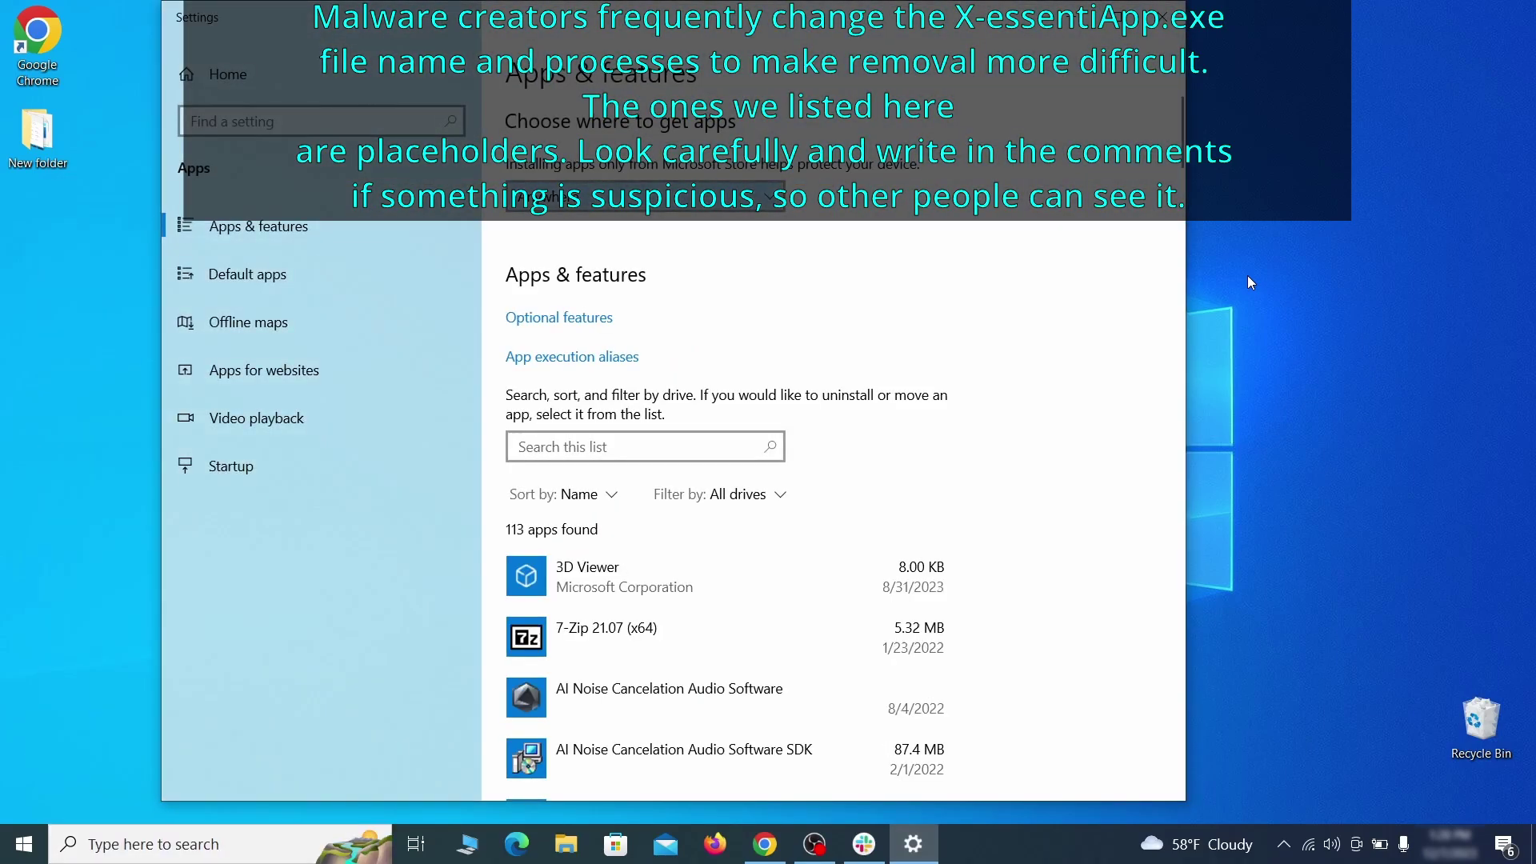
left_click(592, 495)
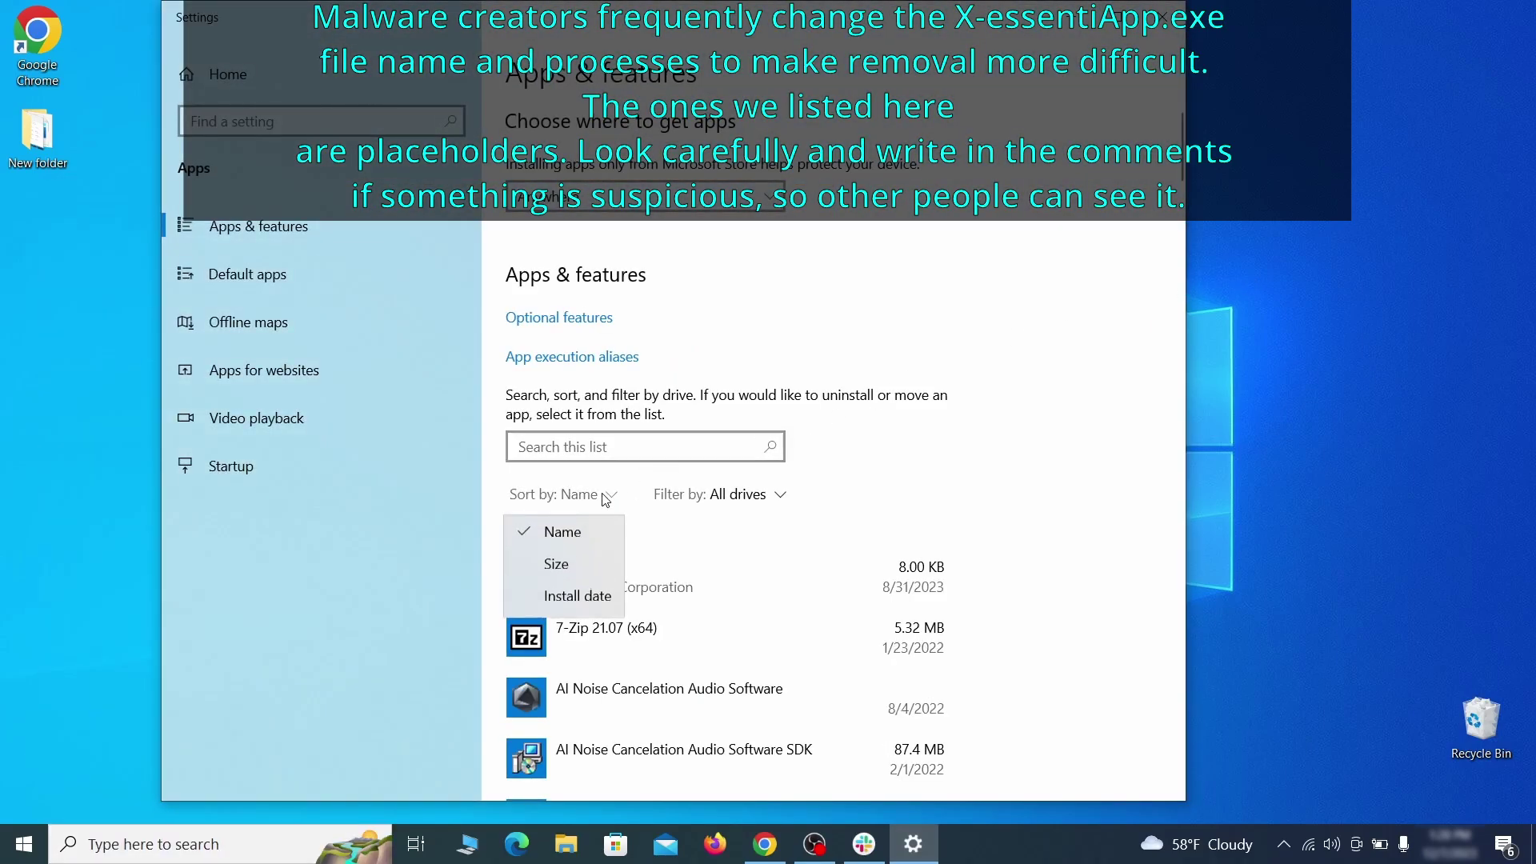
left_click(589, 600)
scroll(990, 439, "down", 2)
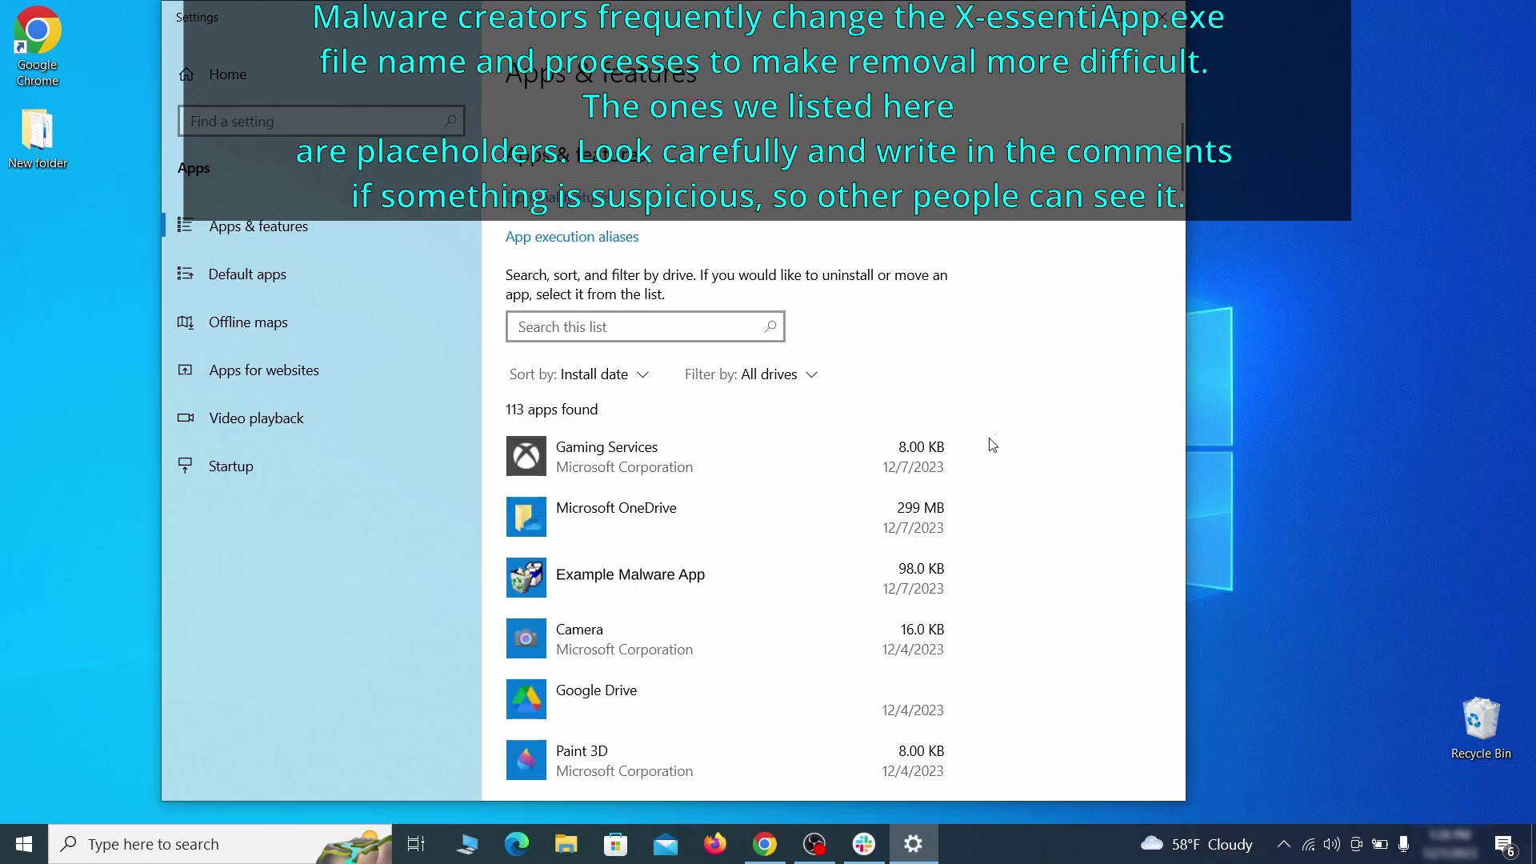
Step: Uninstall Example Malware App from the installed apps and close Settings
left_click(782, 568)
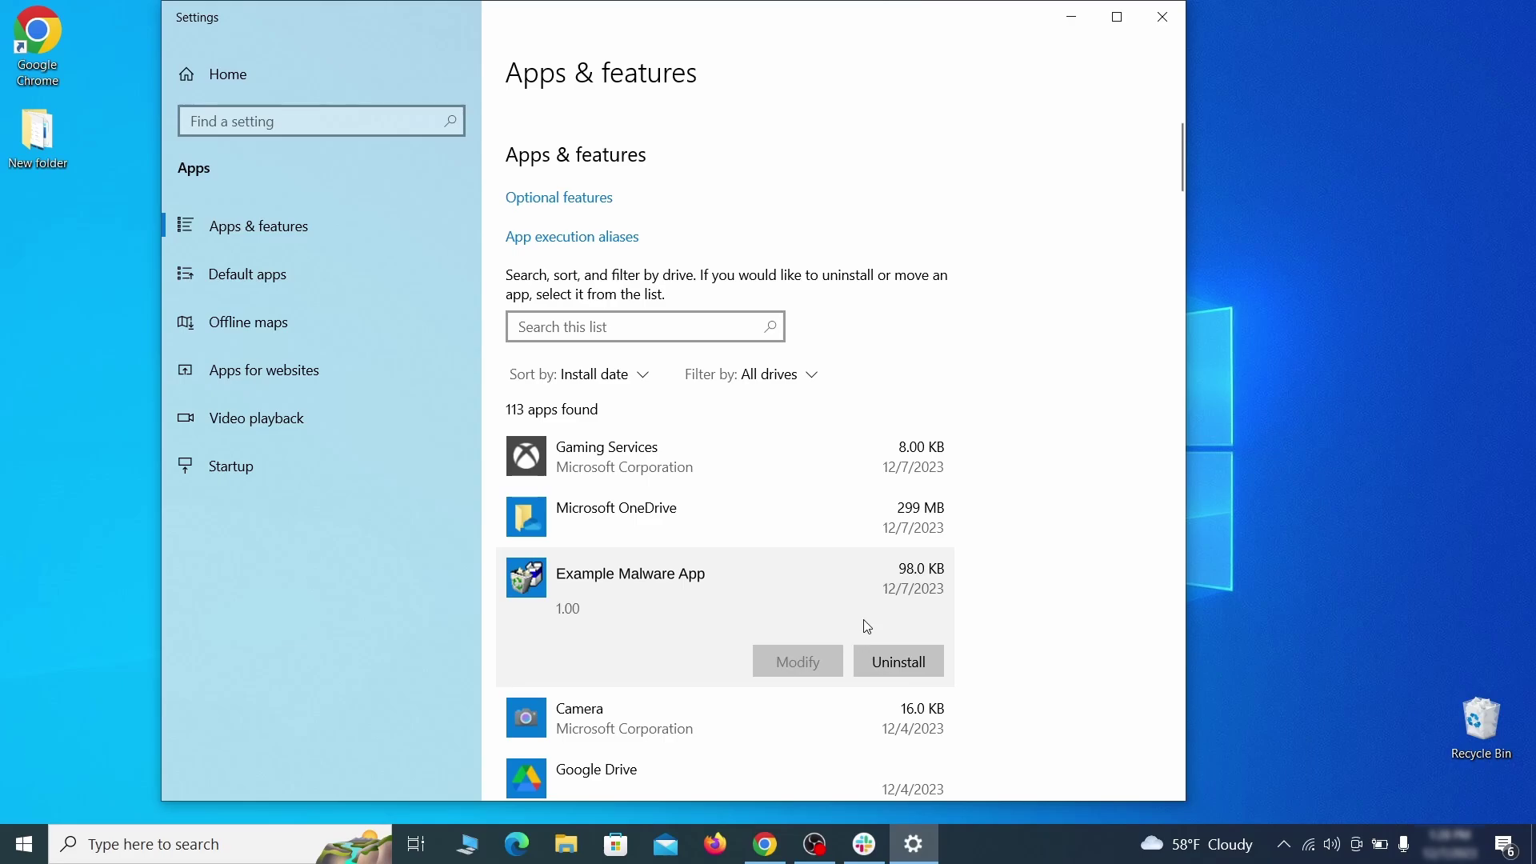
left_click(917, 659)
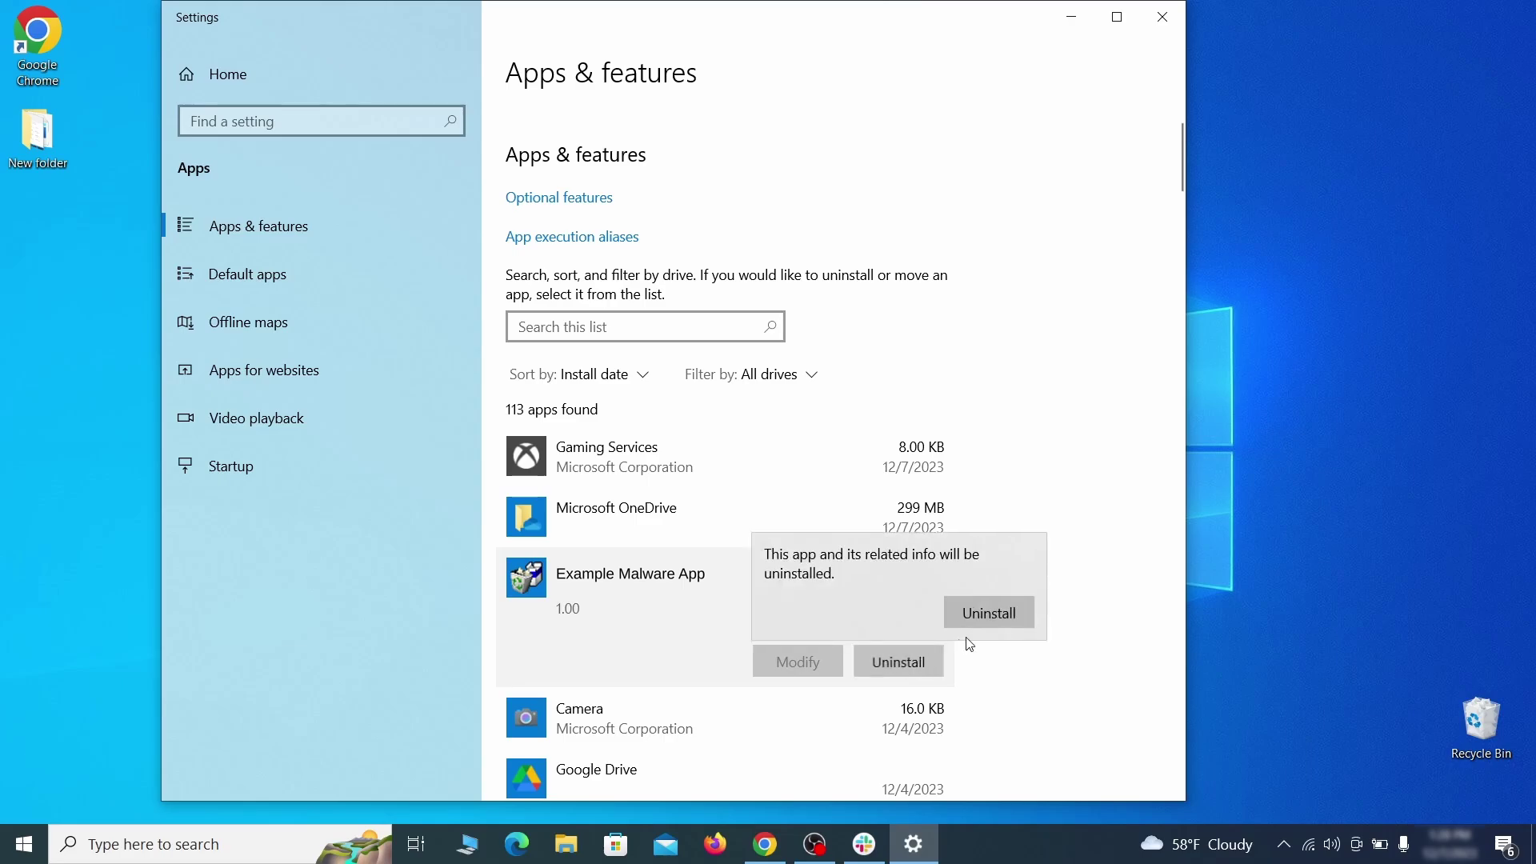
left_click(1017, 612)
left_click(882, 603)
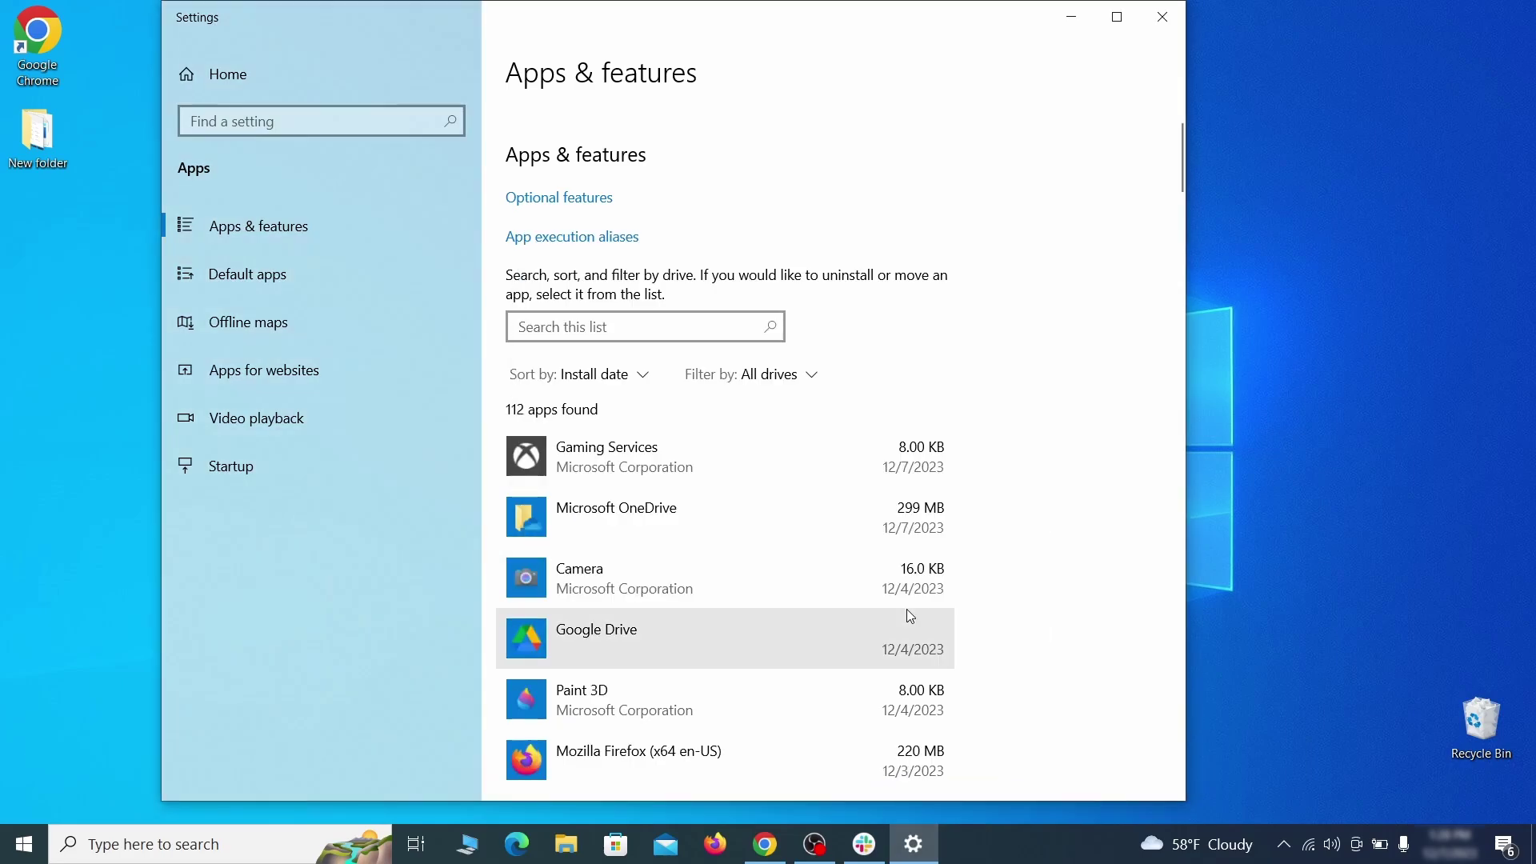
left_click(1180, 29)
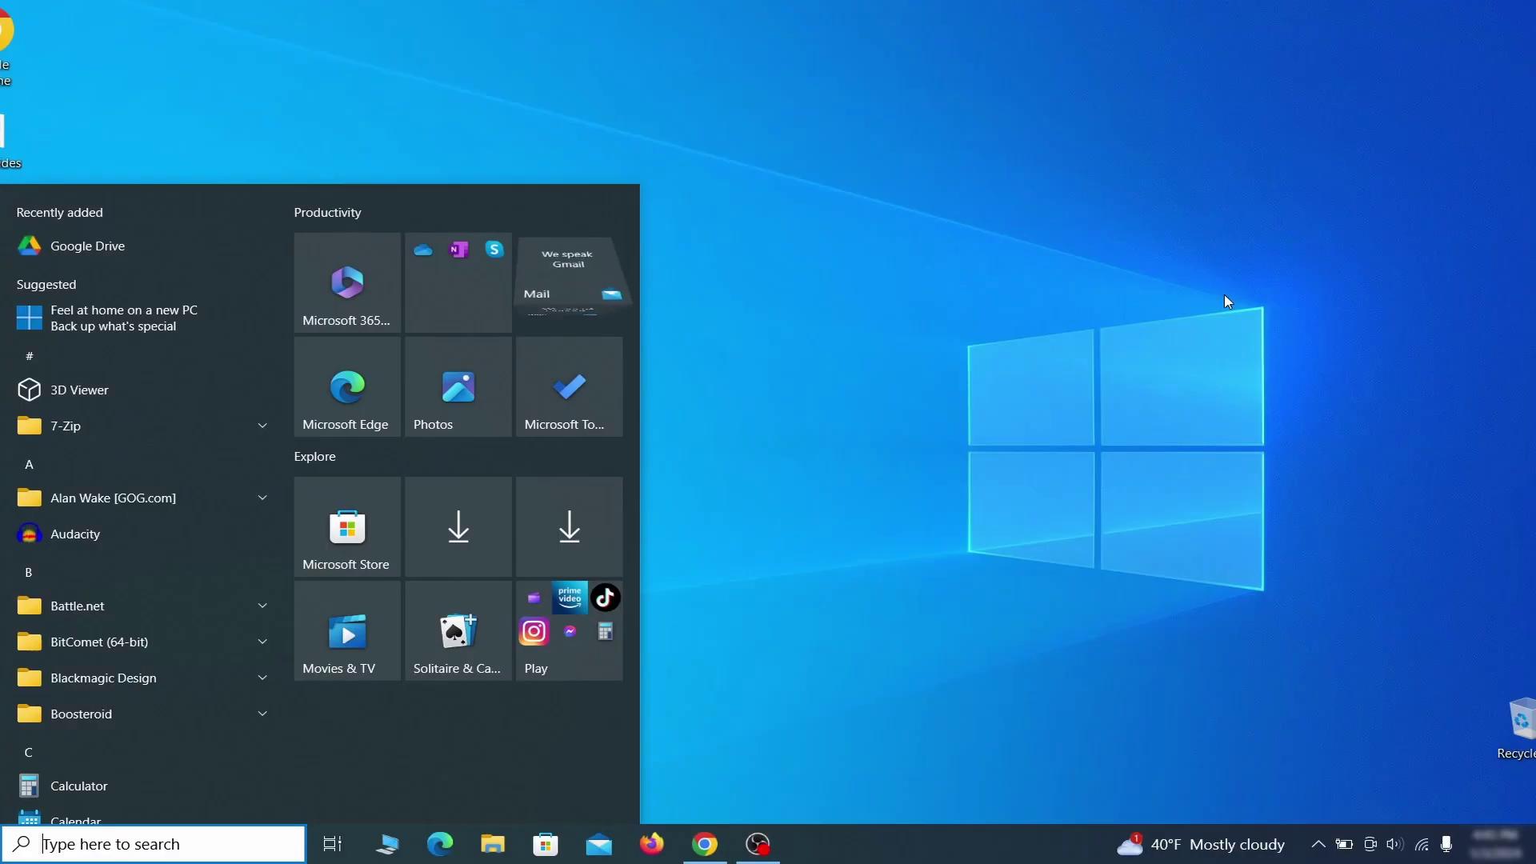
Step: Find the "create a restore point" settings and turn on system protection for Local Disk (C:) with a maximum usage of 4%
type("create a ")
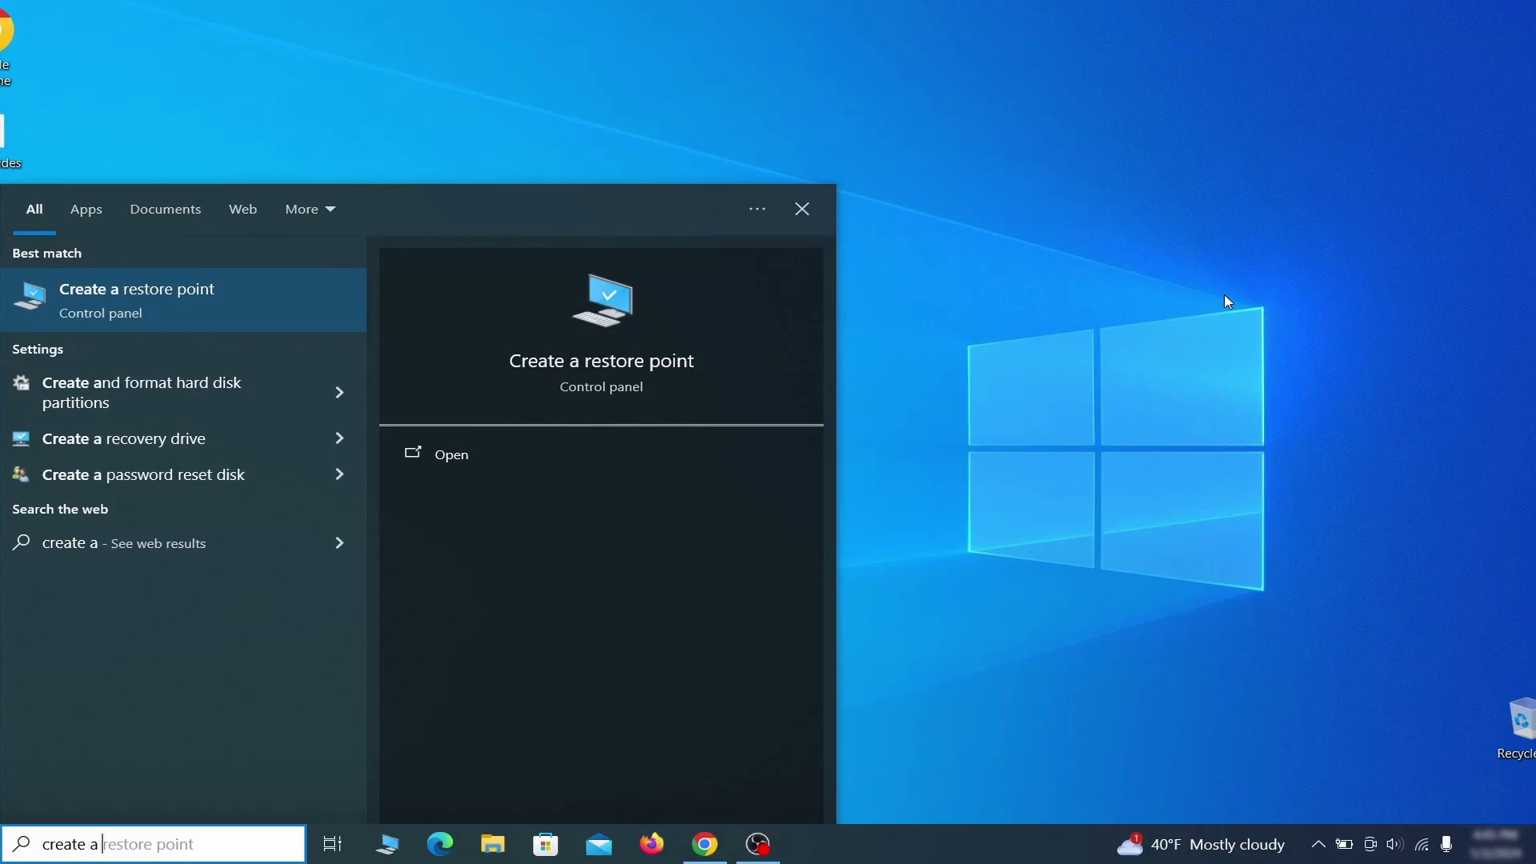
type("restore point")
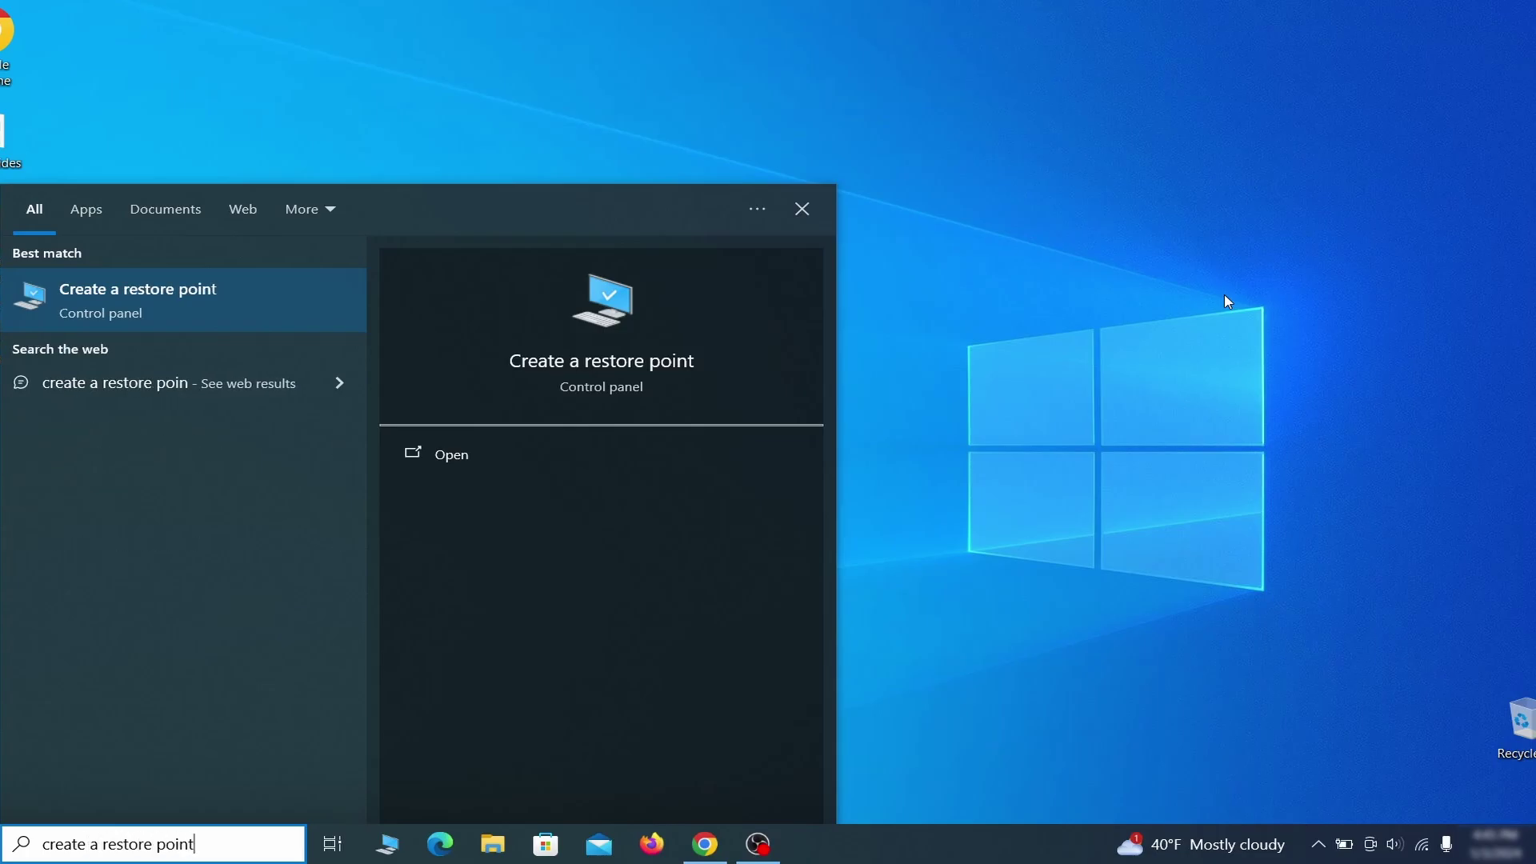
key("Return")
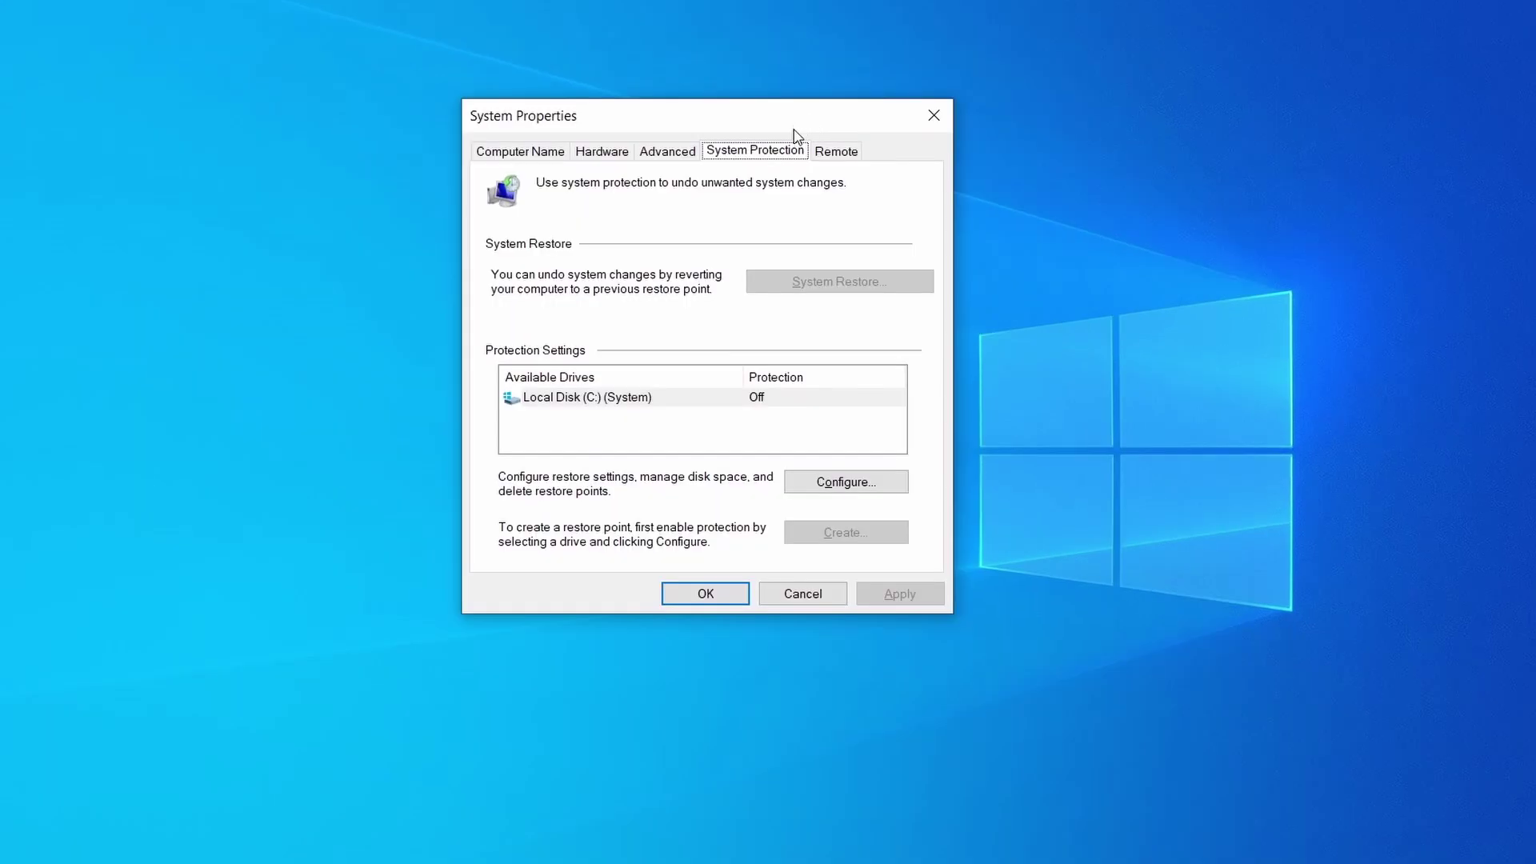
left_click(689, 401)
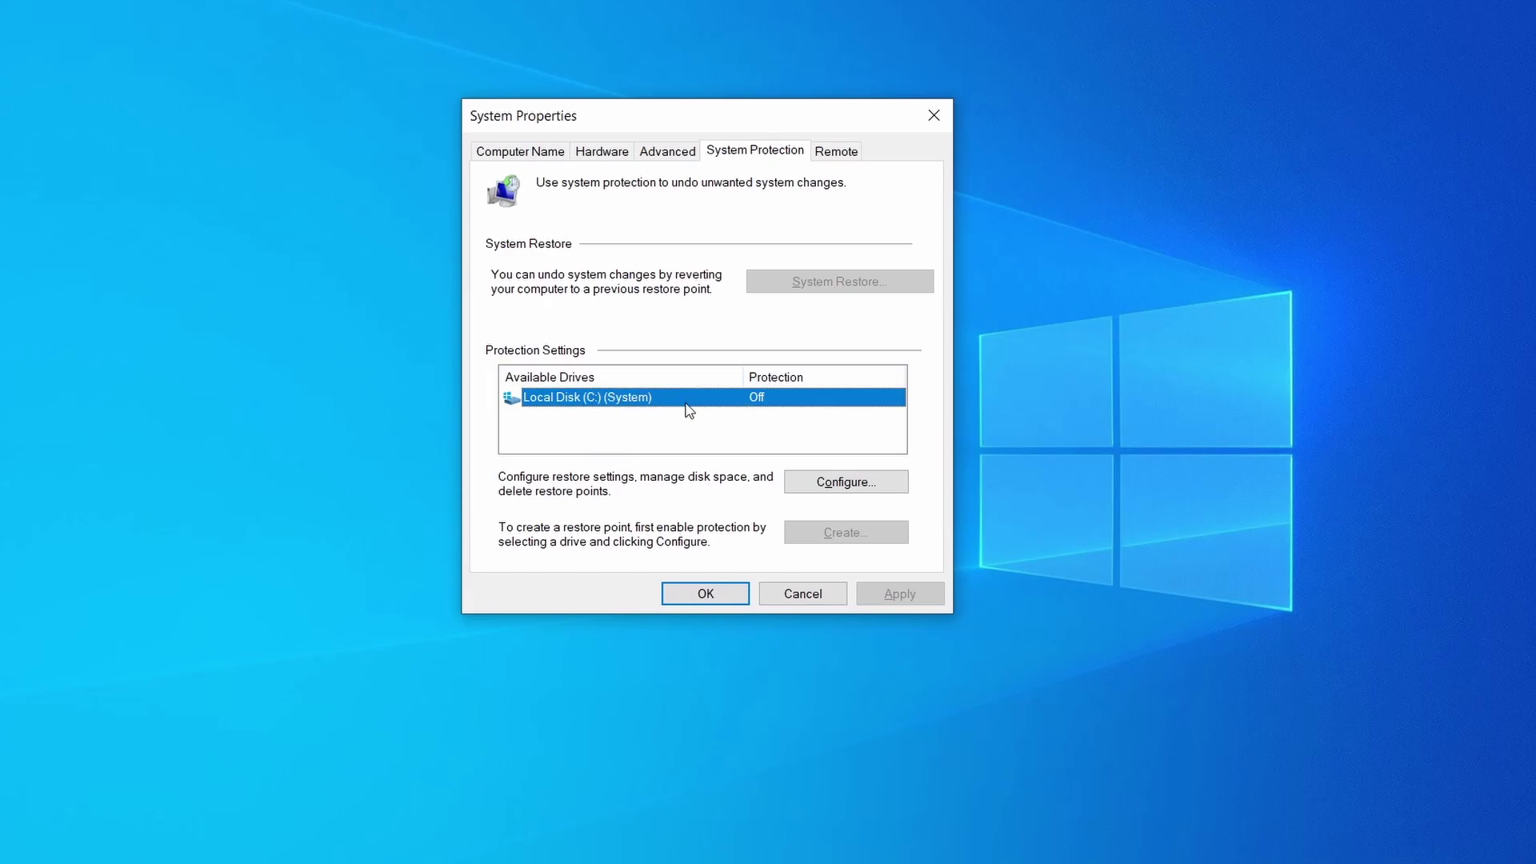
left_click(877, 483)
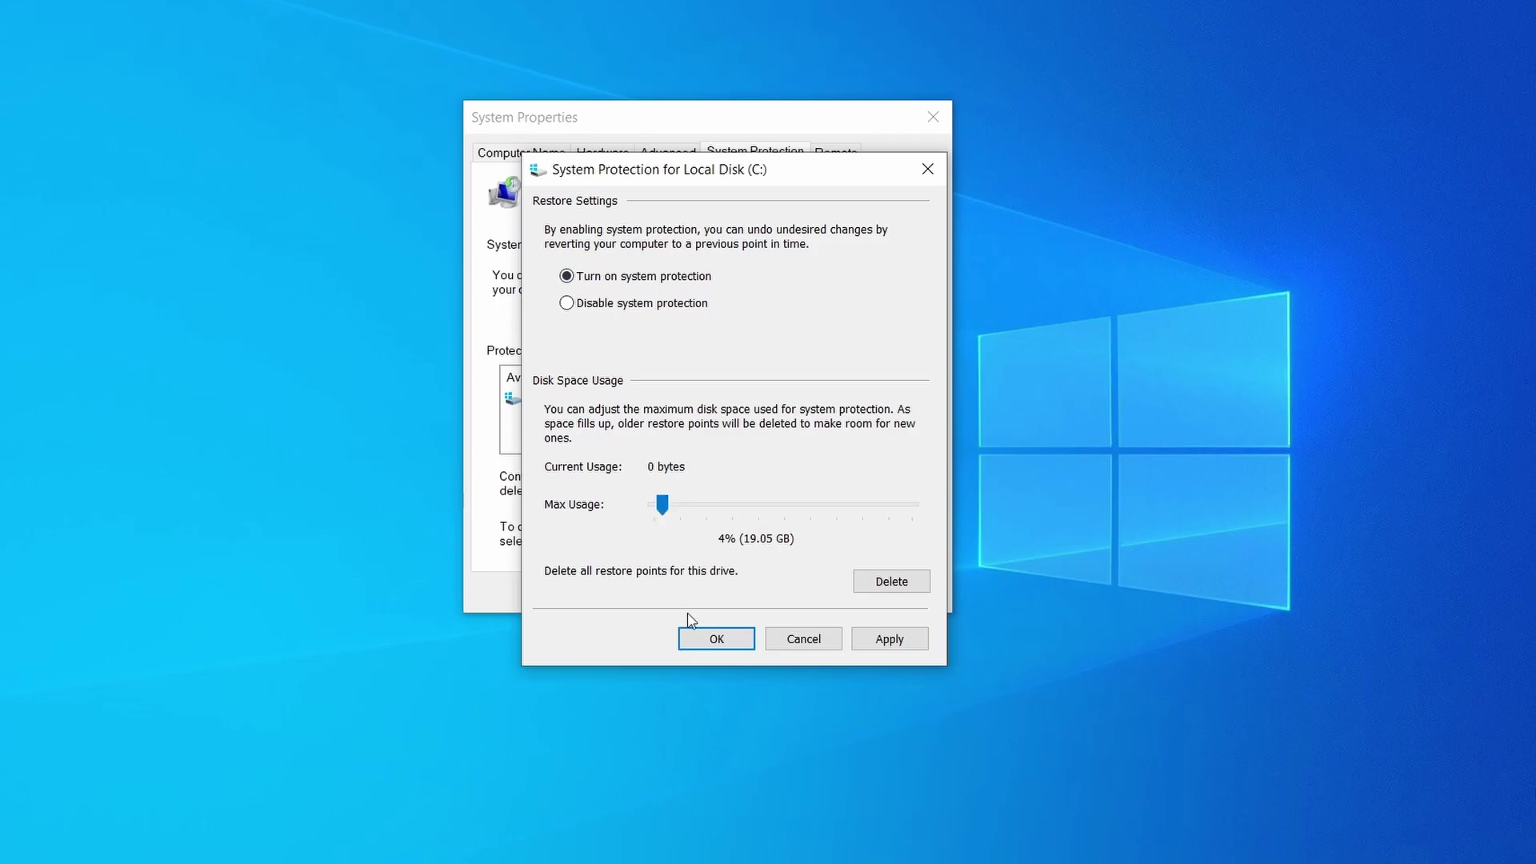
left_click(880, 639)
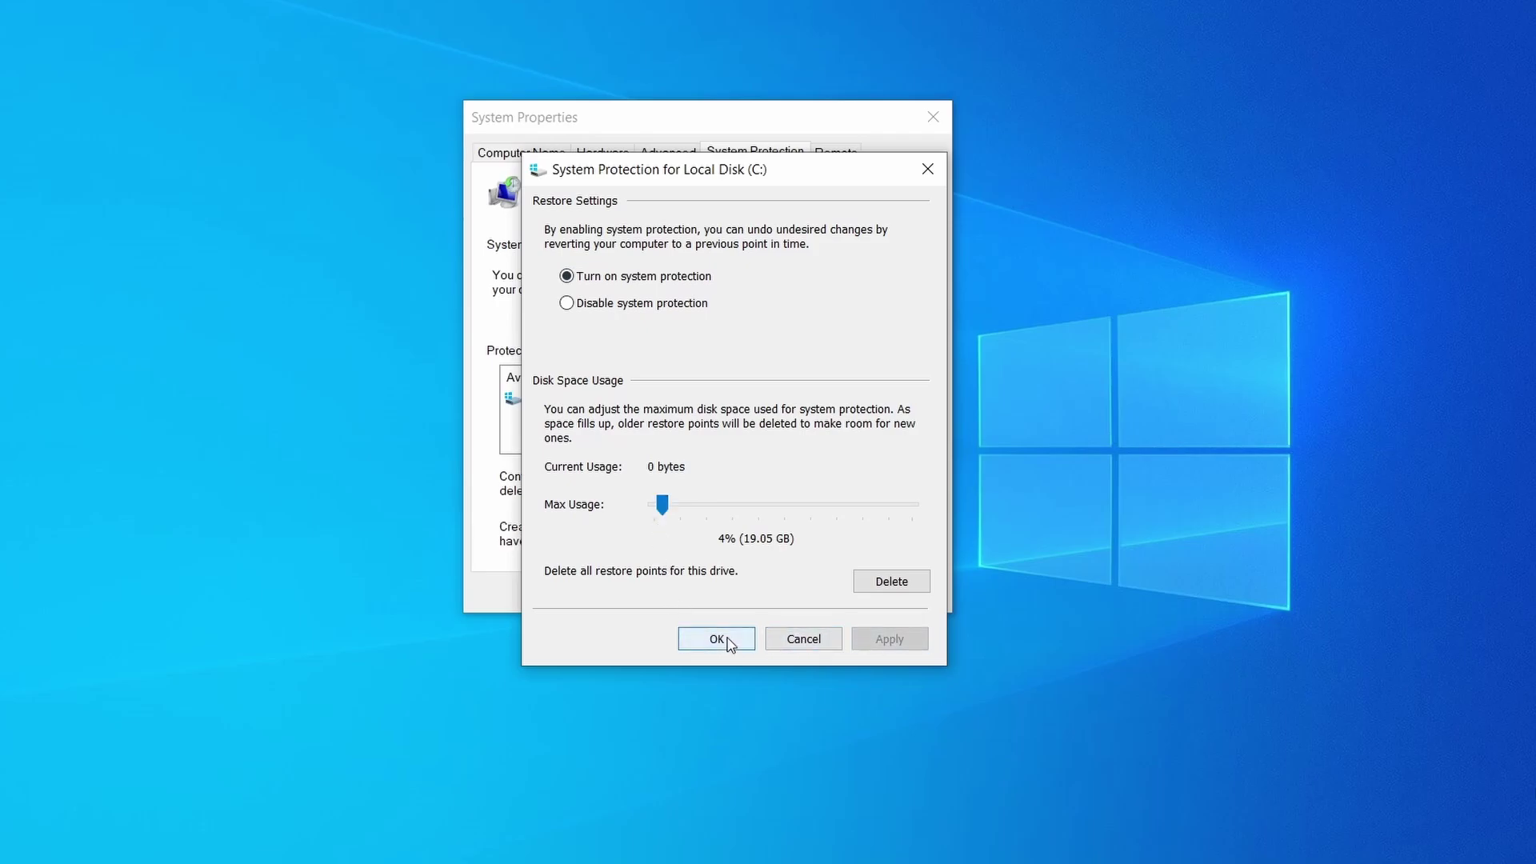
left_click(725, 639)
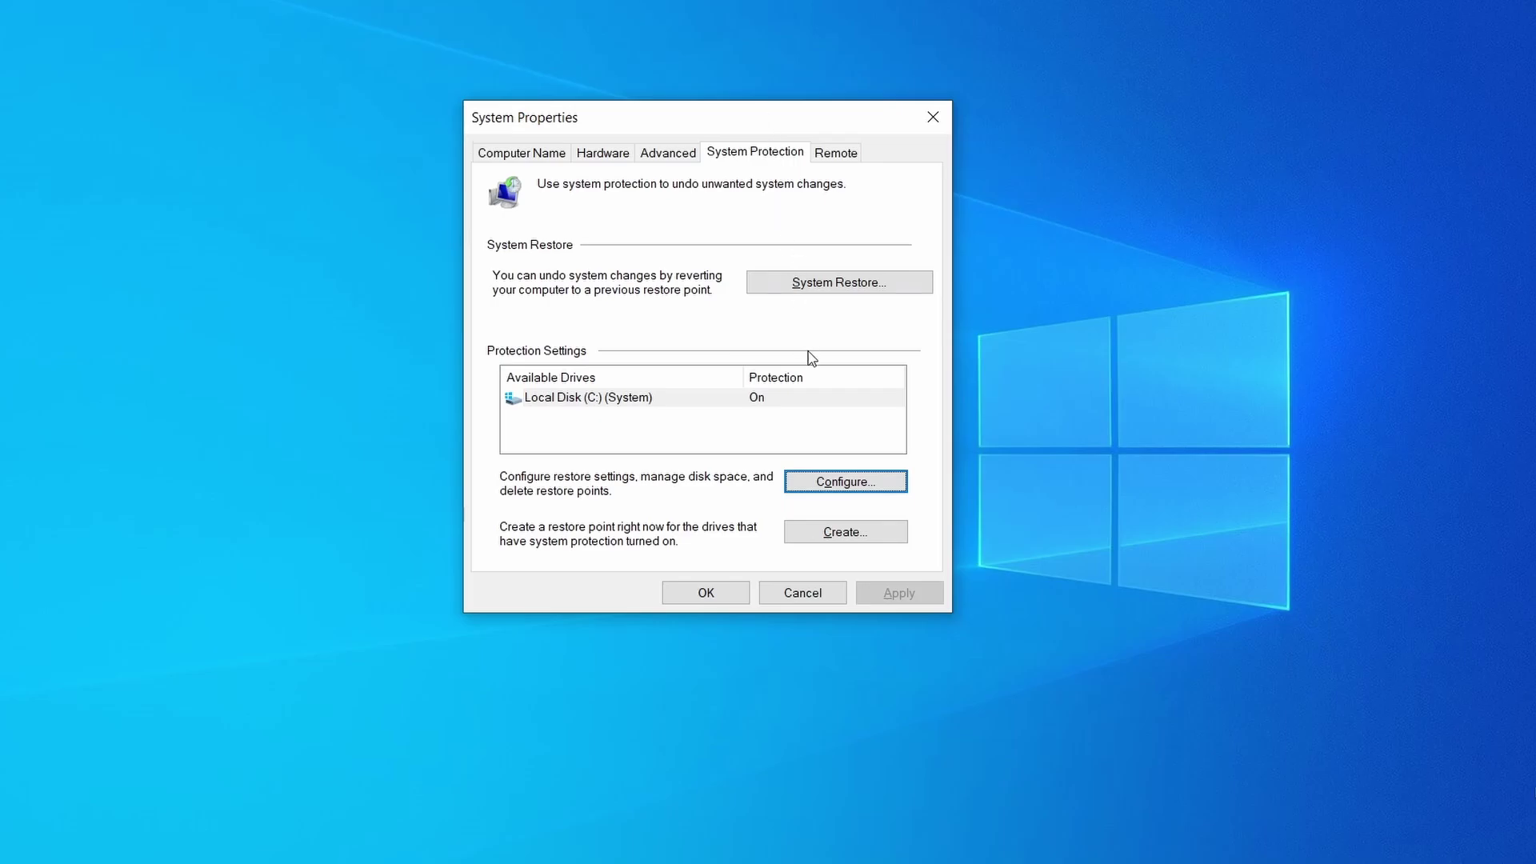
Step: Create a restore point with the description "Restore Point 1"
left_click(858, 534)
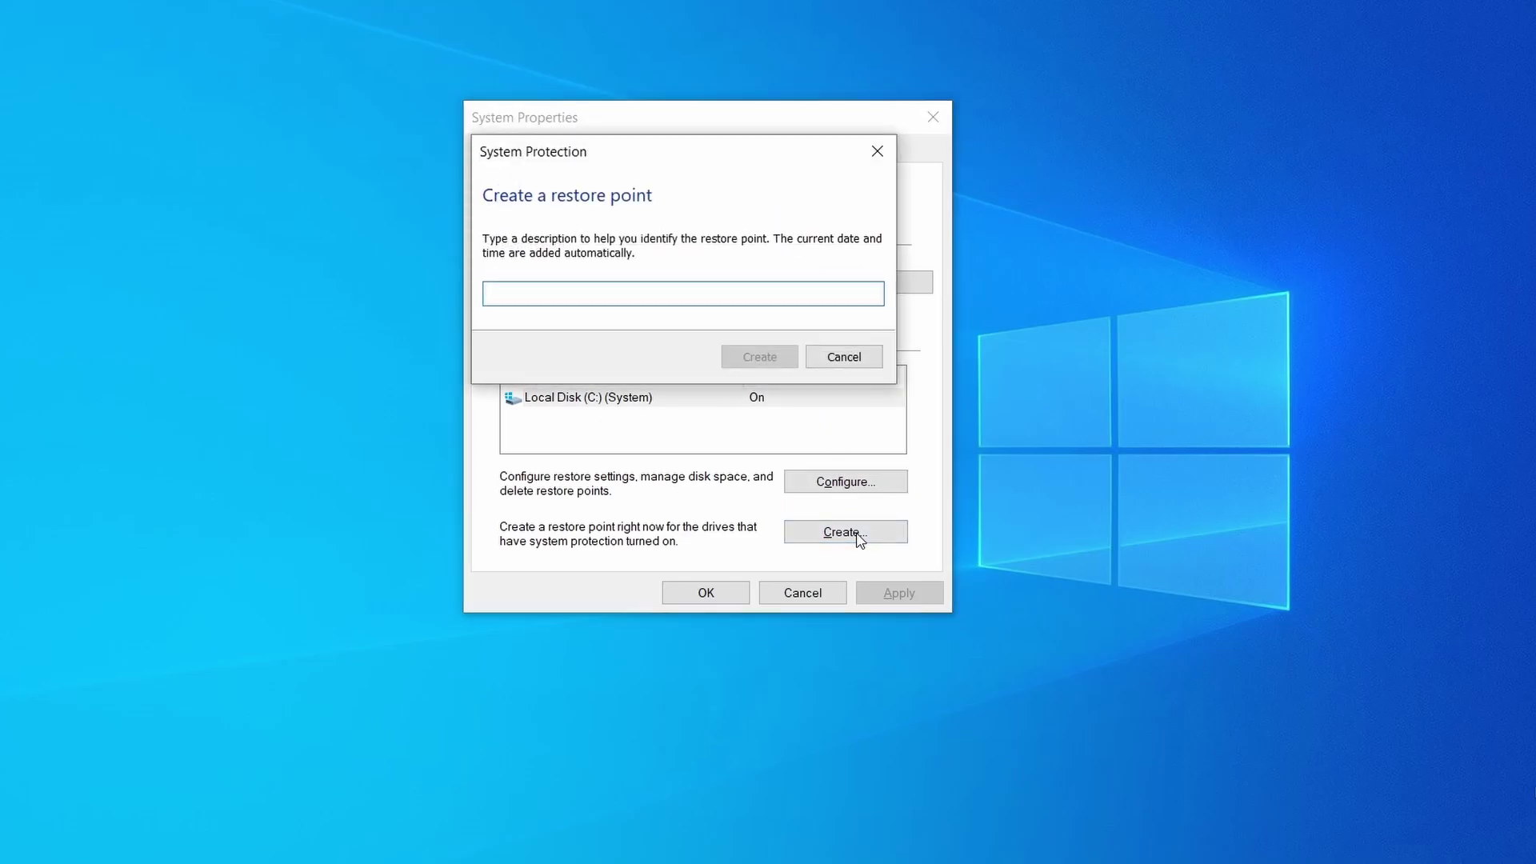
type("Restore P")
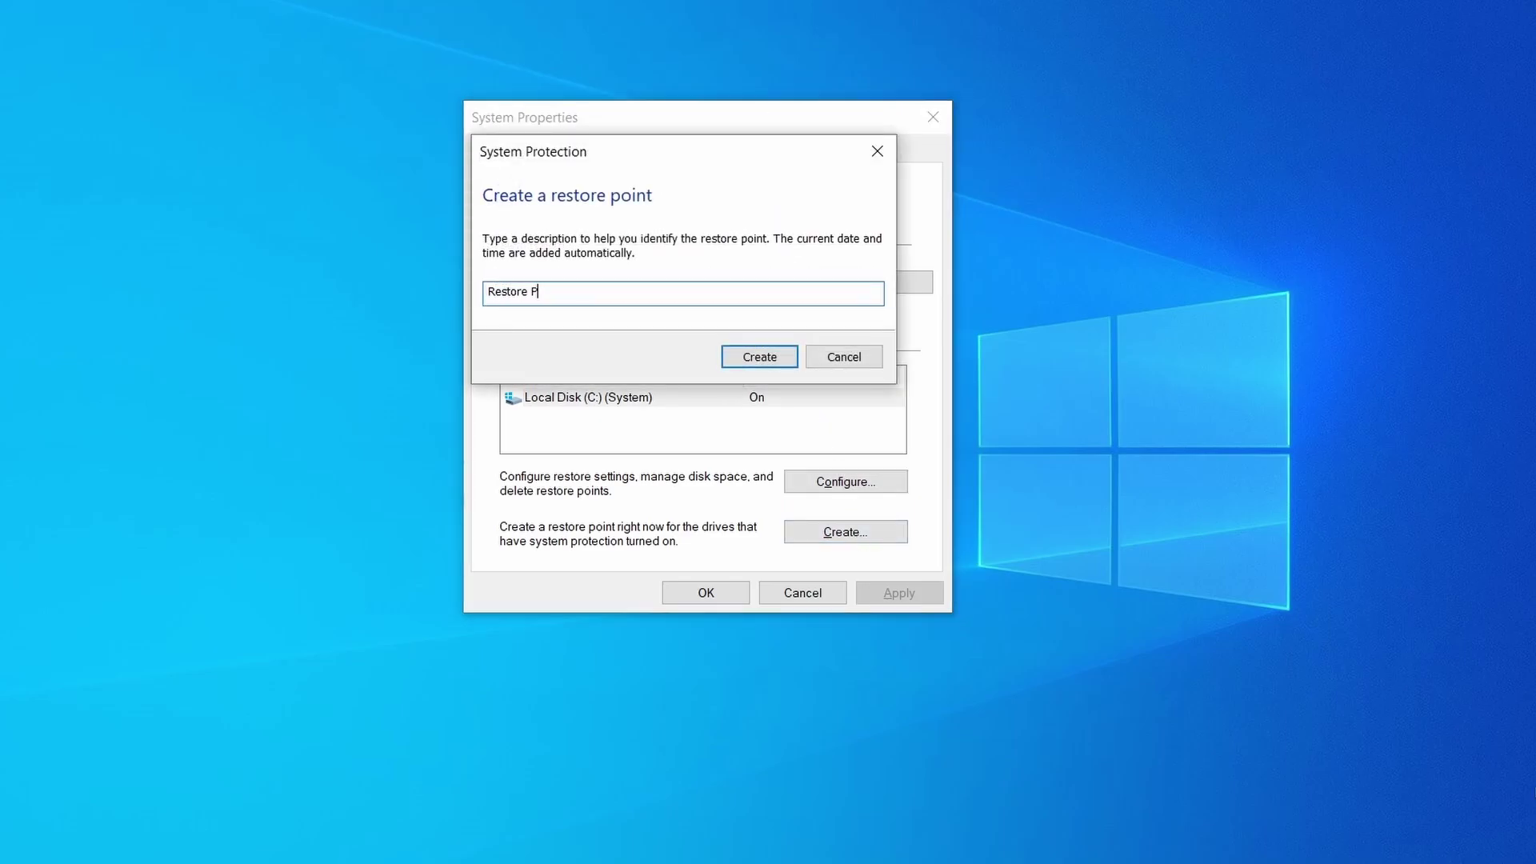
type("oint")
left_click(759, 356)
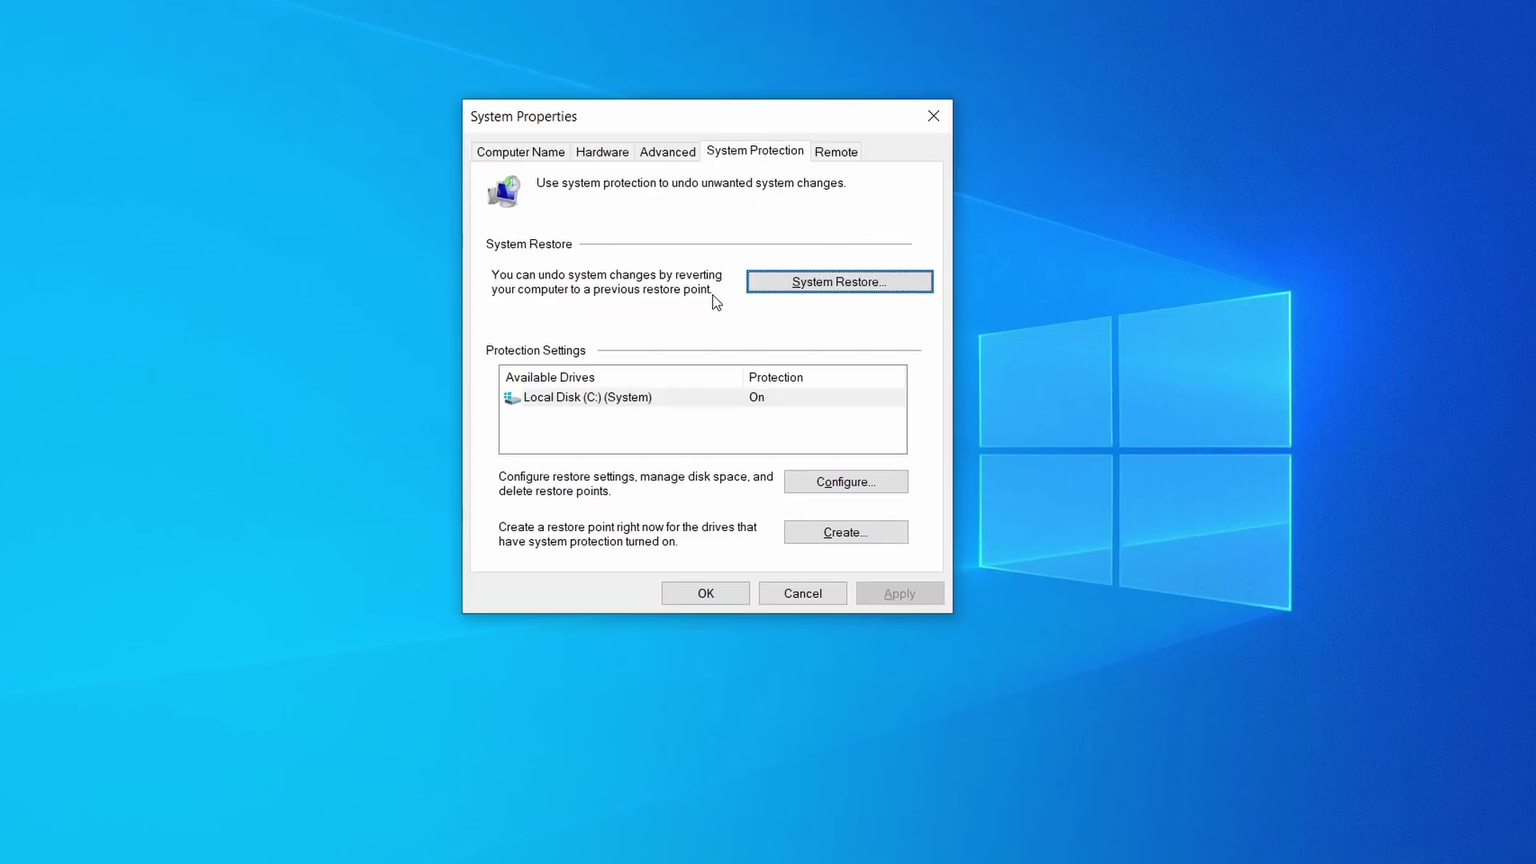
Step: Start System Restore and select Restore Point 1 as the state to restore the computer to
left_click(902, 284)
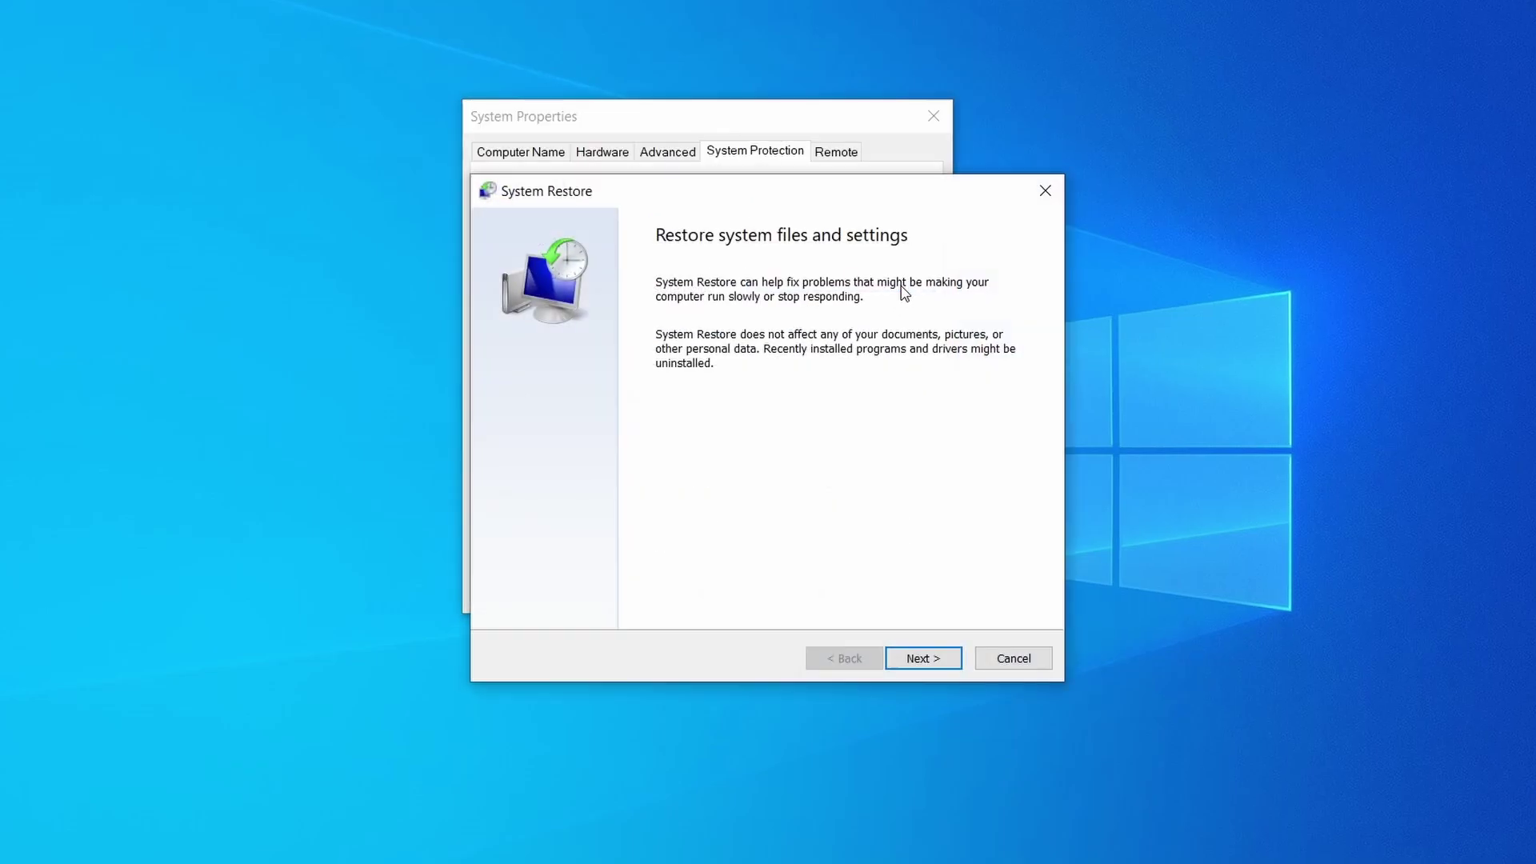
left_click(946, 670)
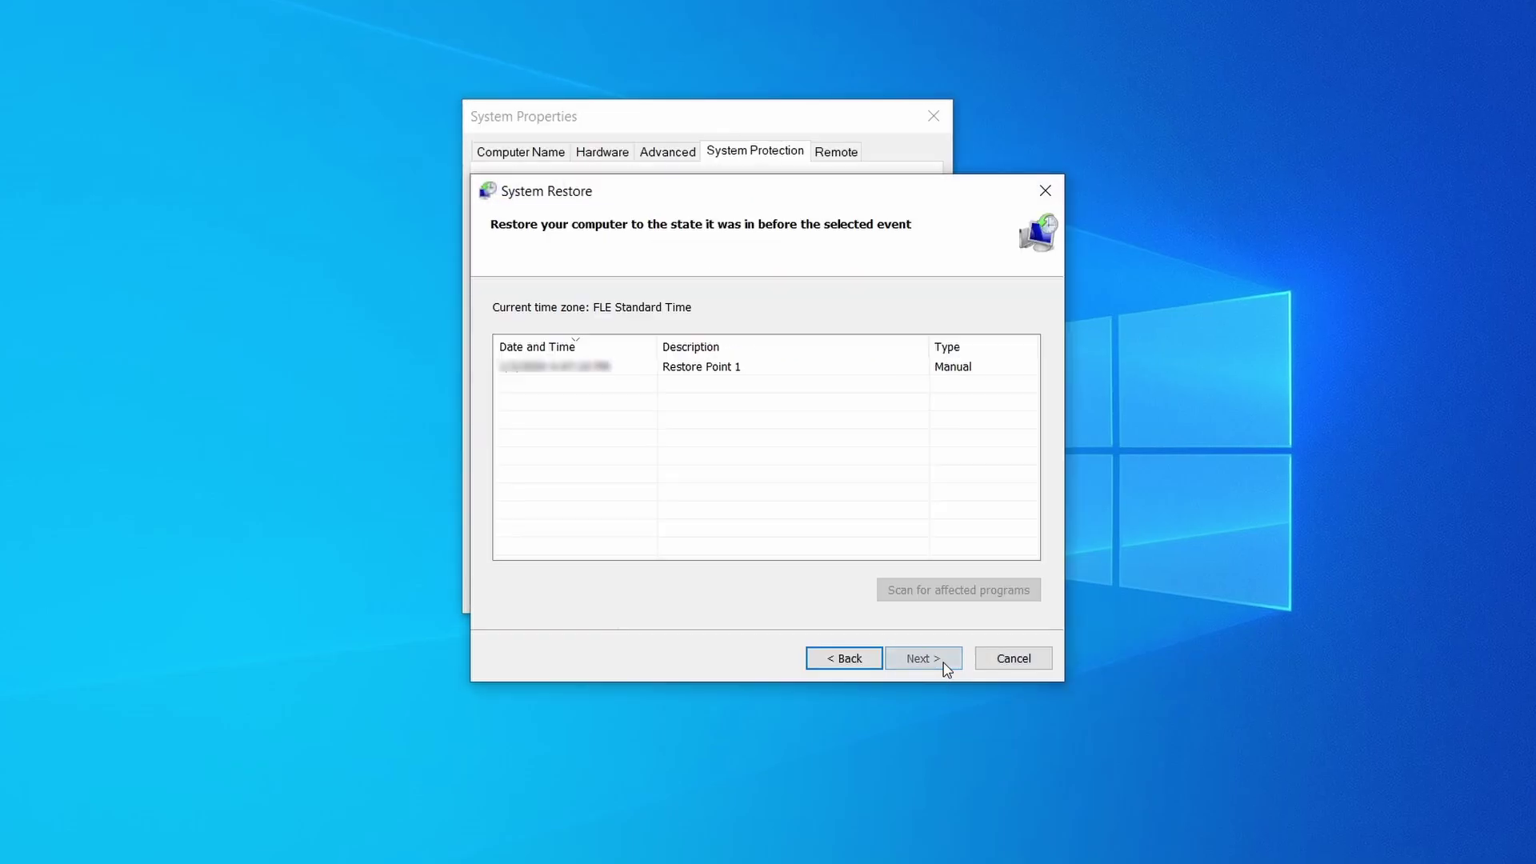
left_click(759, 370)
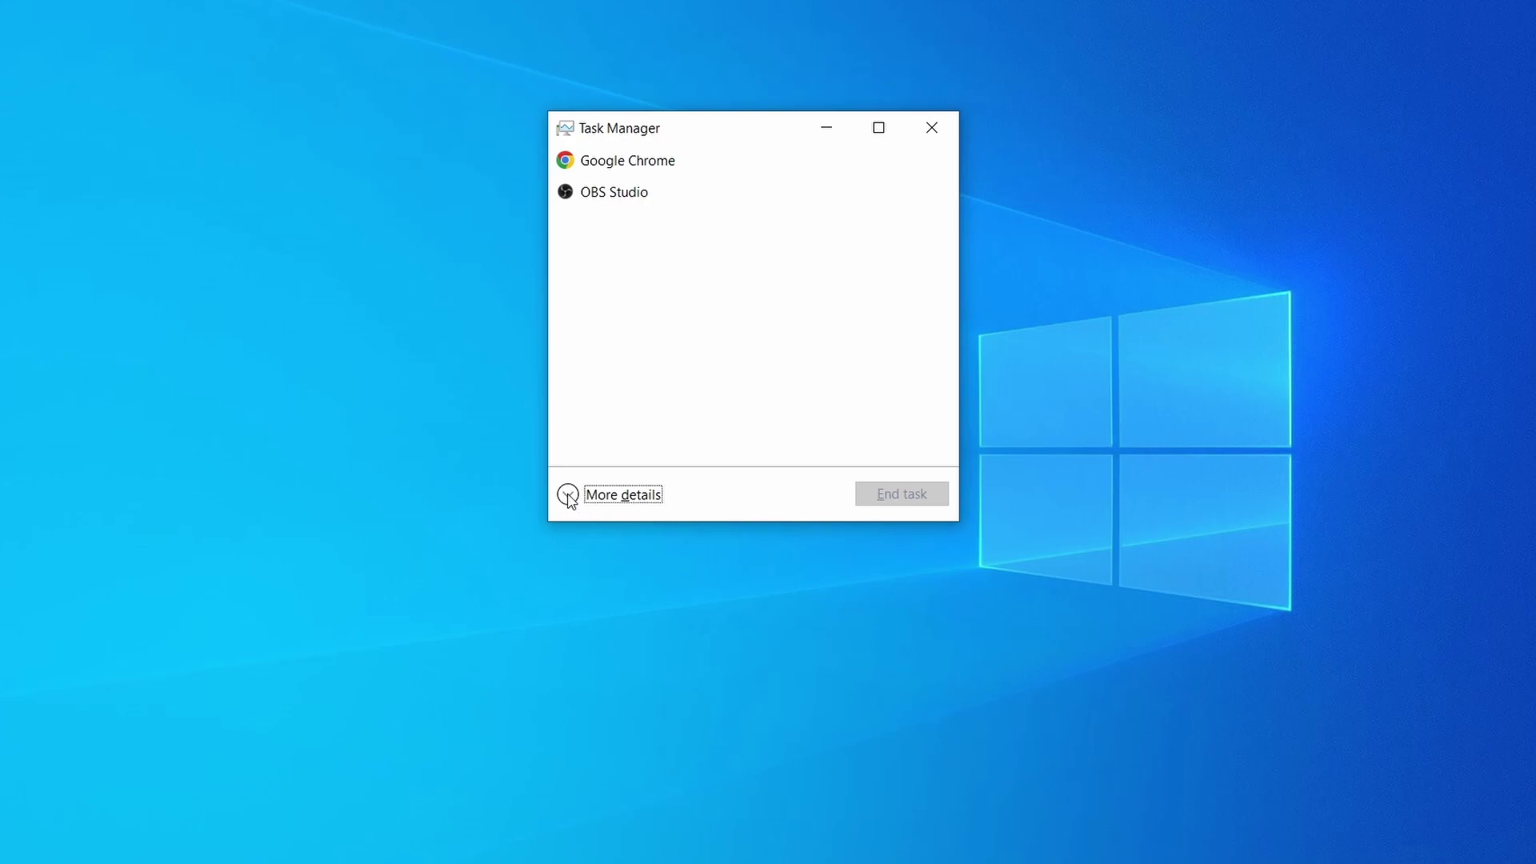
Step: Expand Task Manager to its detailed view and sort the processes by CPU and then by memory usage
left_click(622, 495)
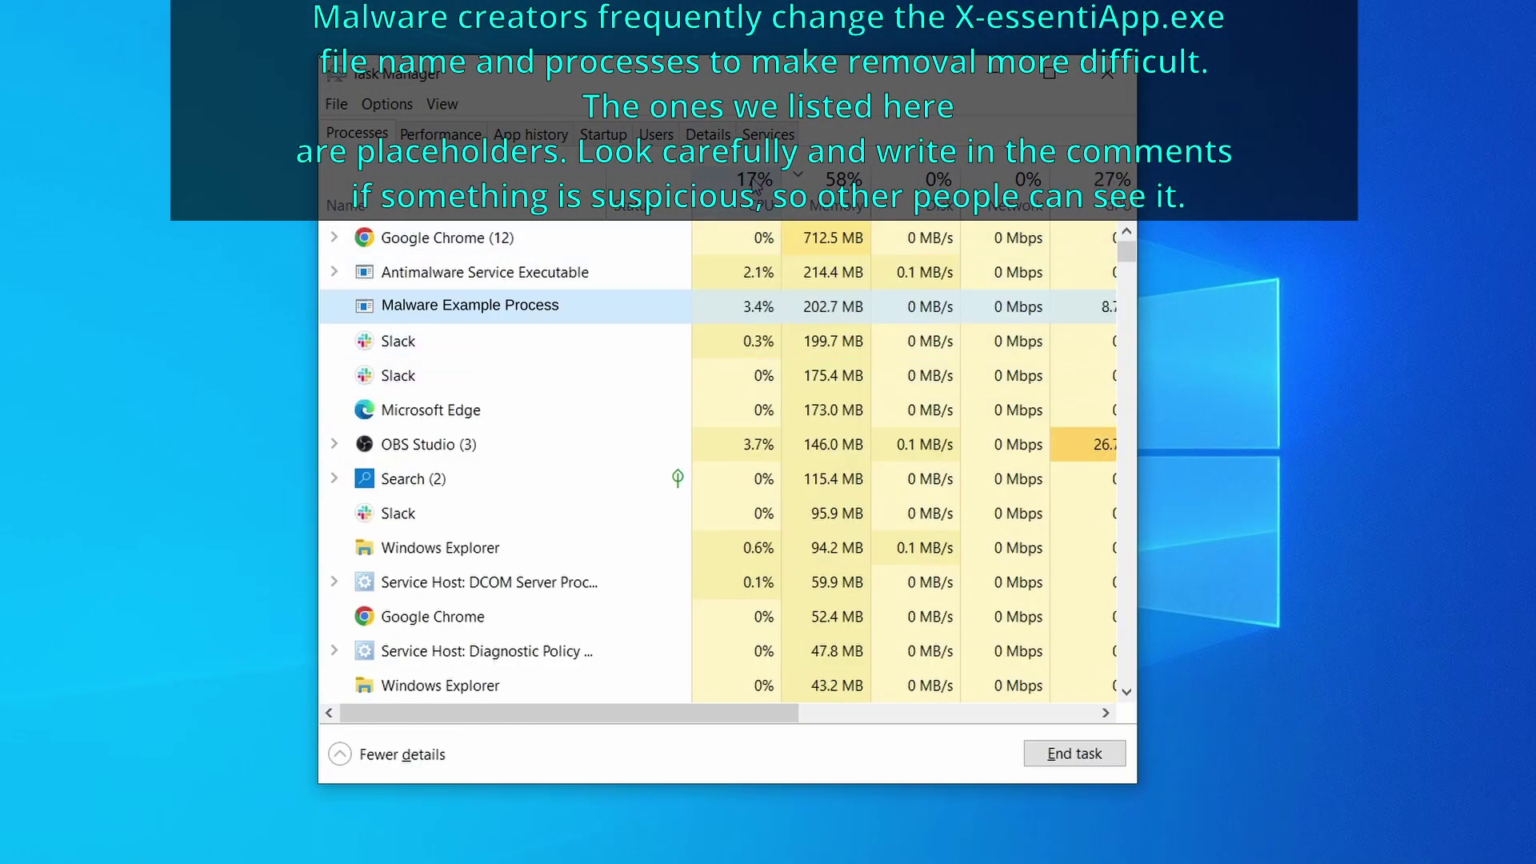
left_click(757, 189)
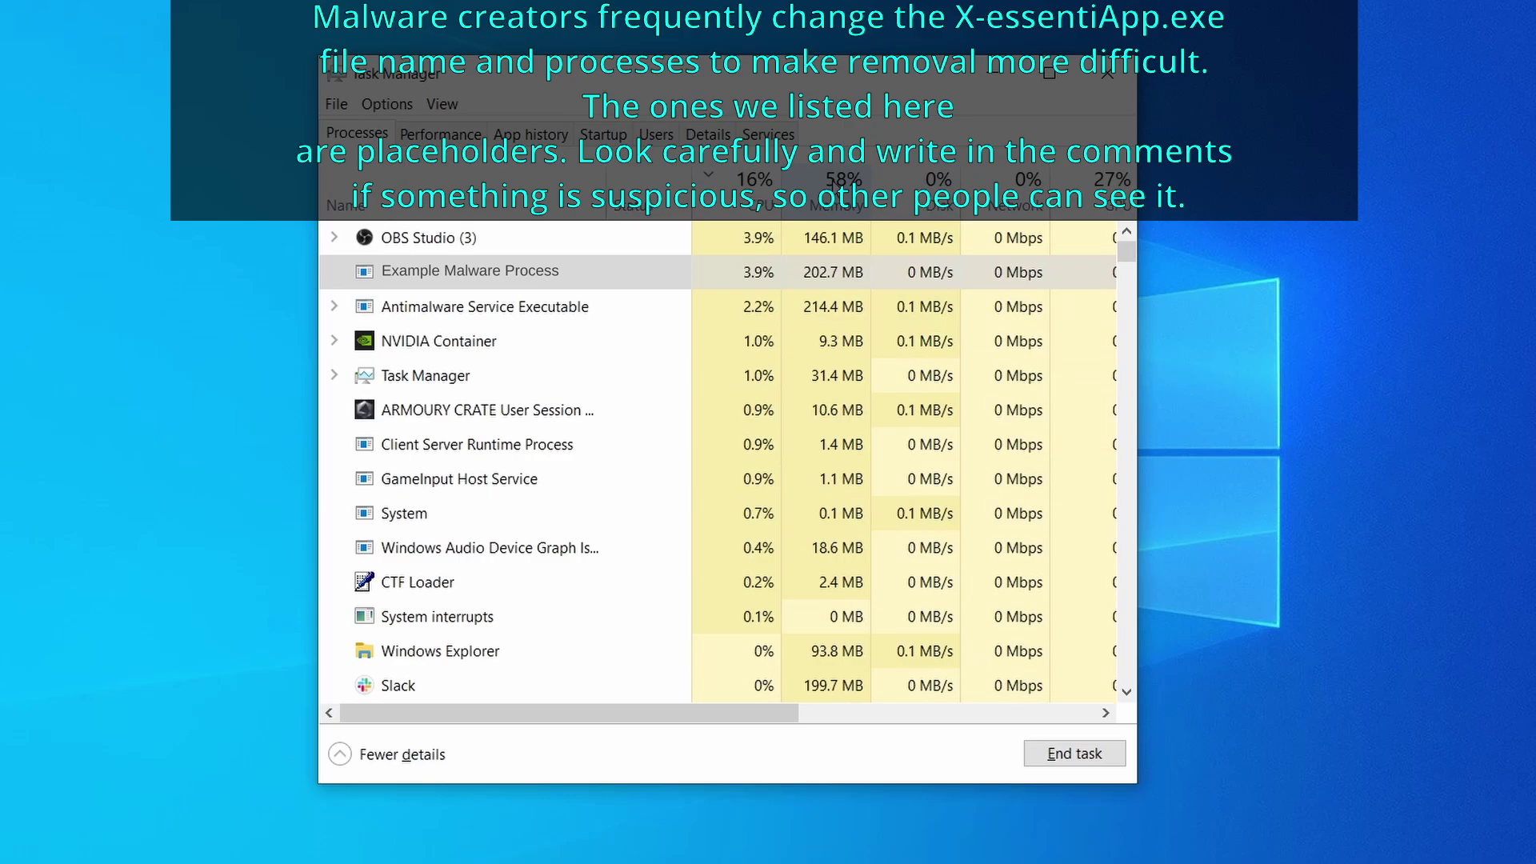
left_click(828, 196)
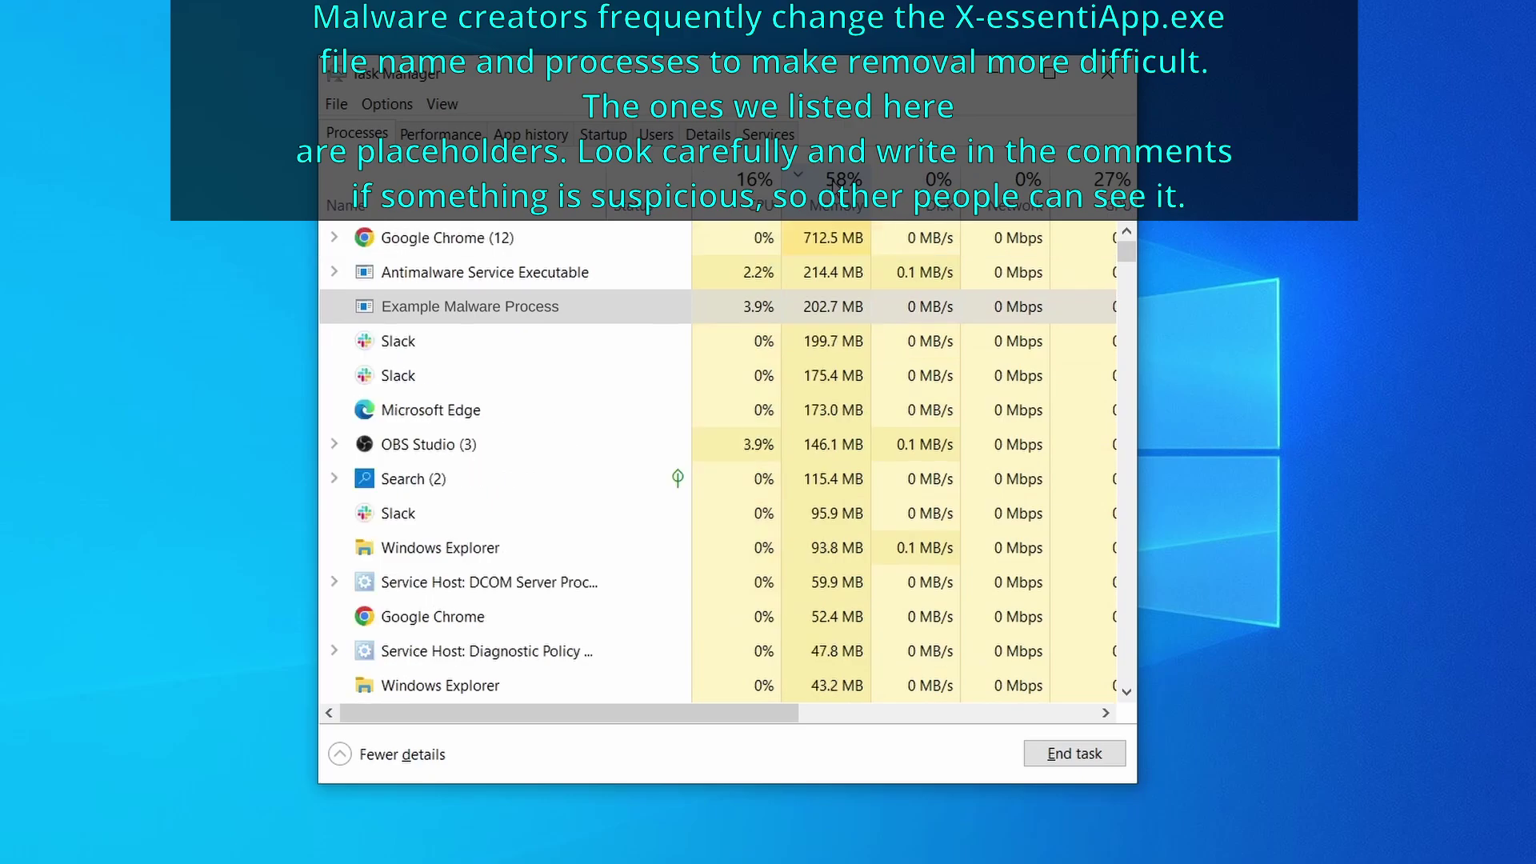
Step: Open the file location of Example Malware Process, delete all three files in its folder and close the window
right_click(736, 313)
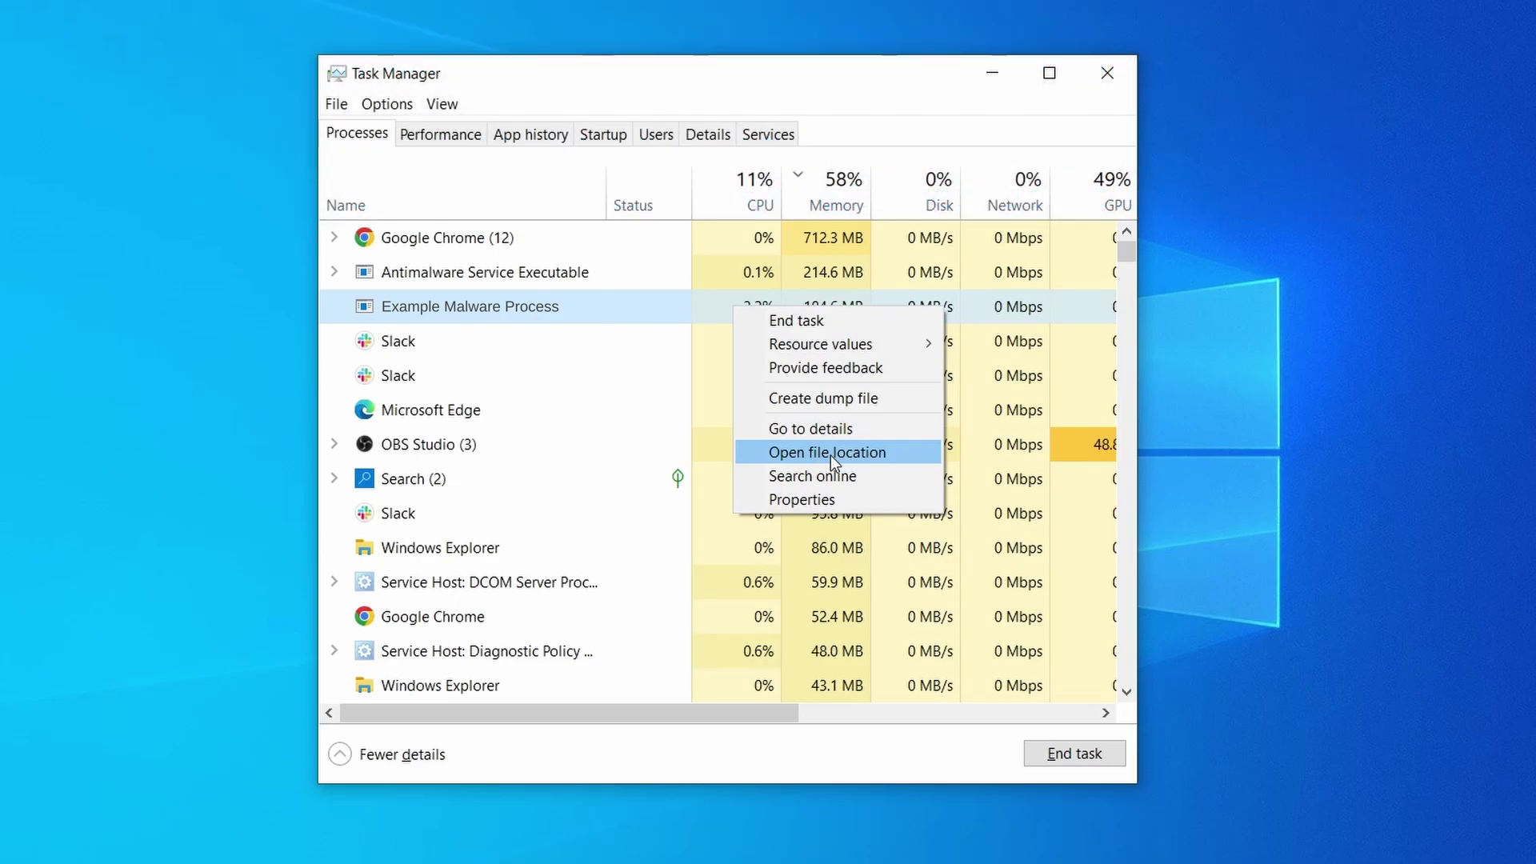
left_click(831, 453)
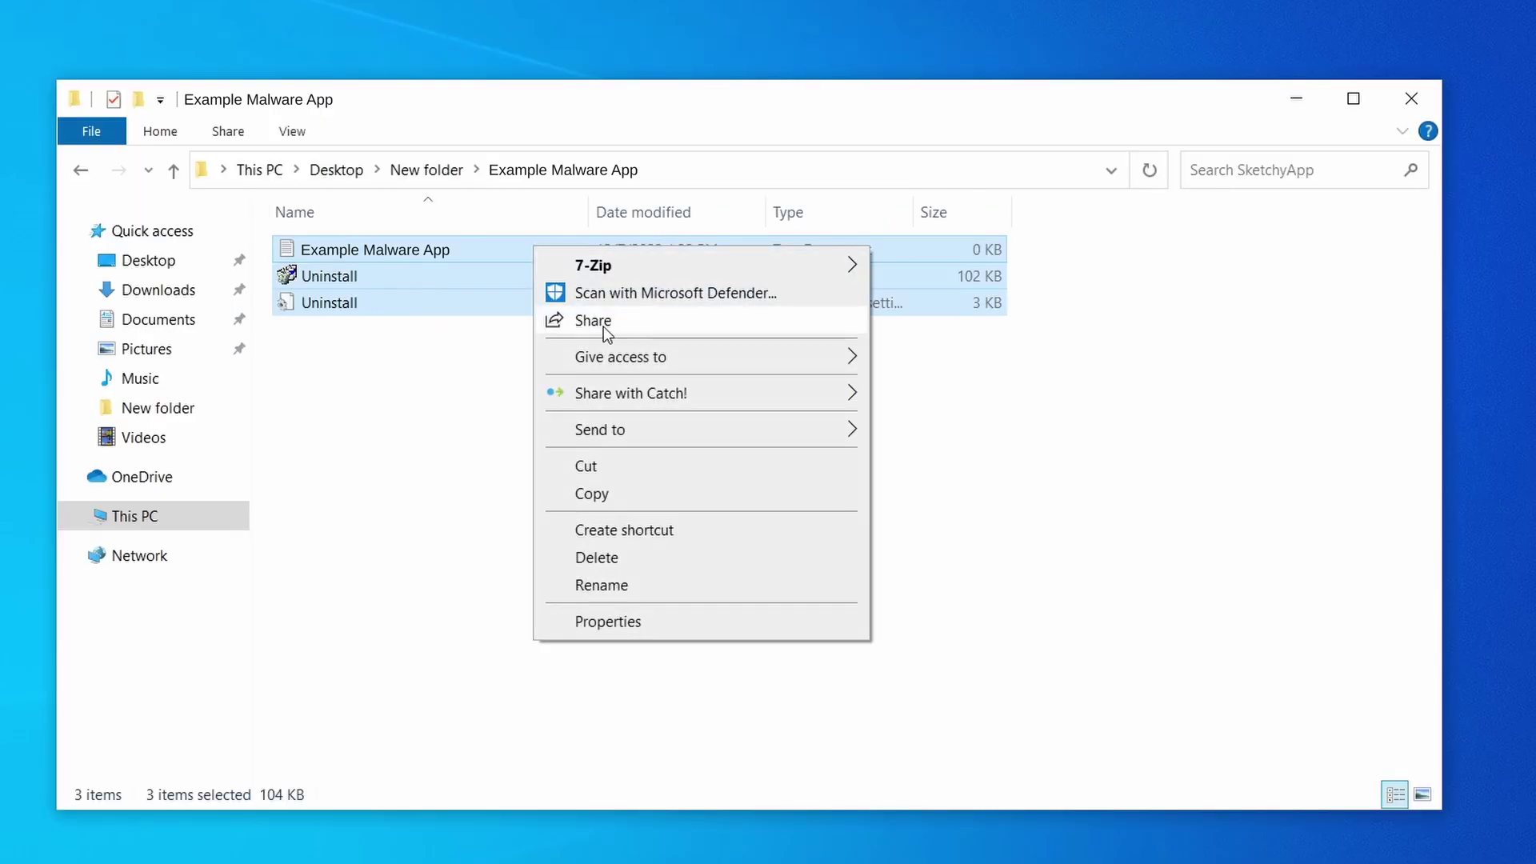
left_click(664, 554)
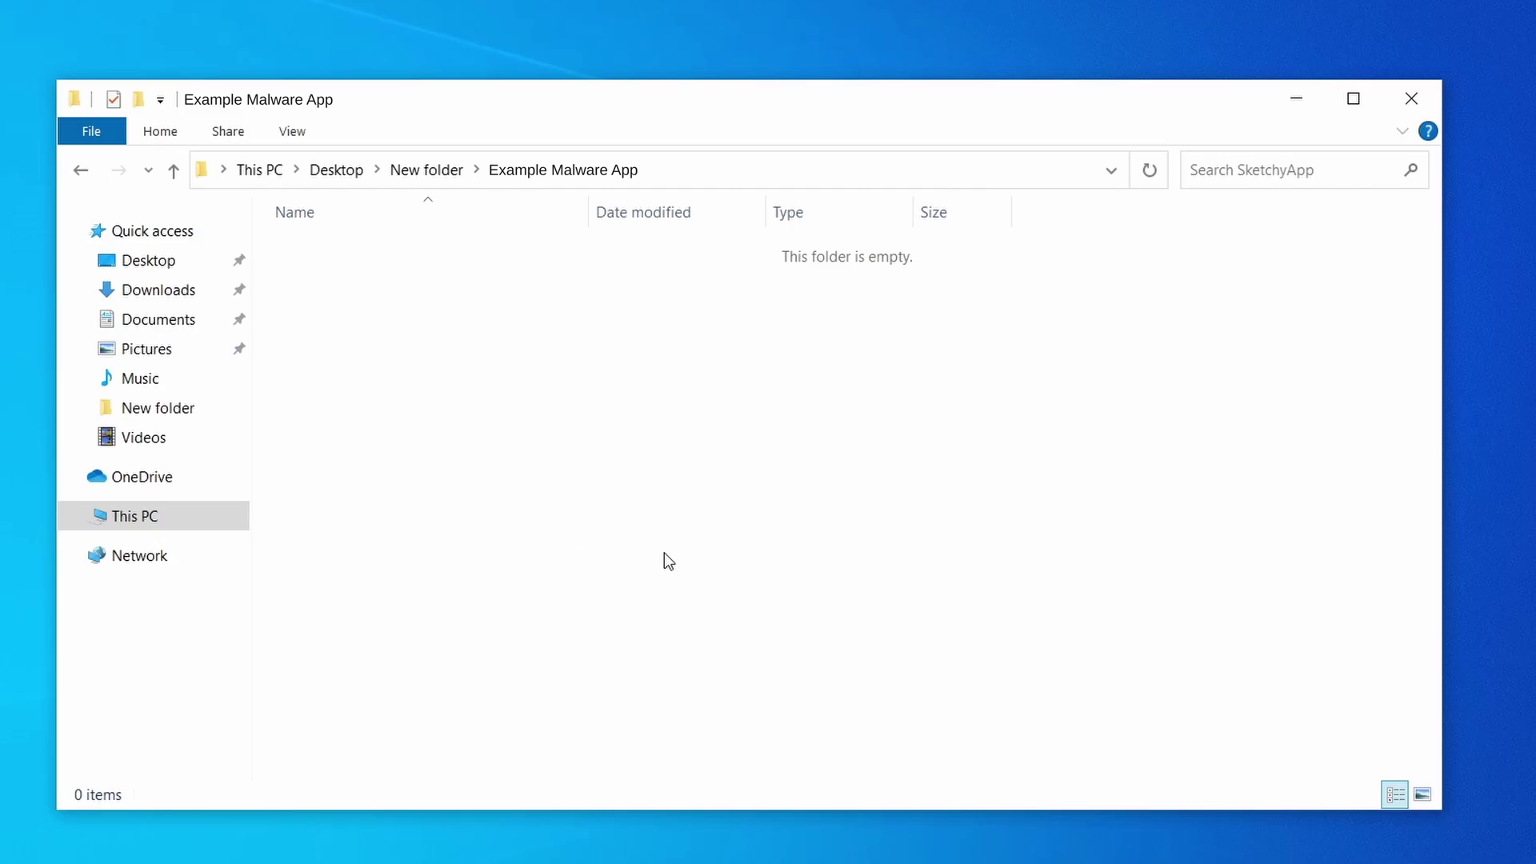
left_click(1412, 94)
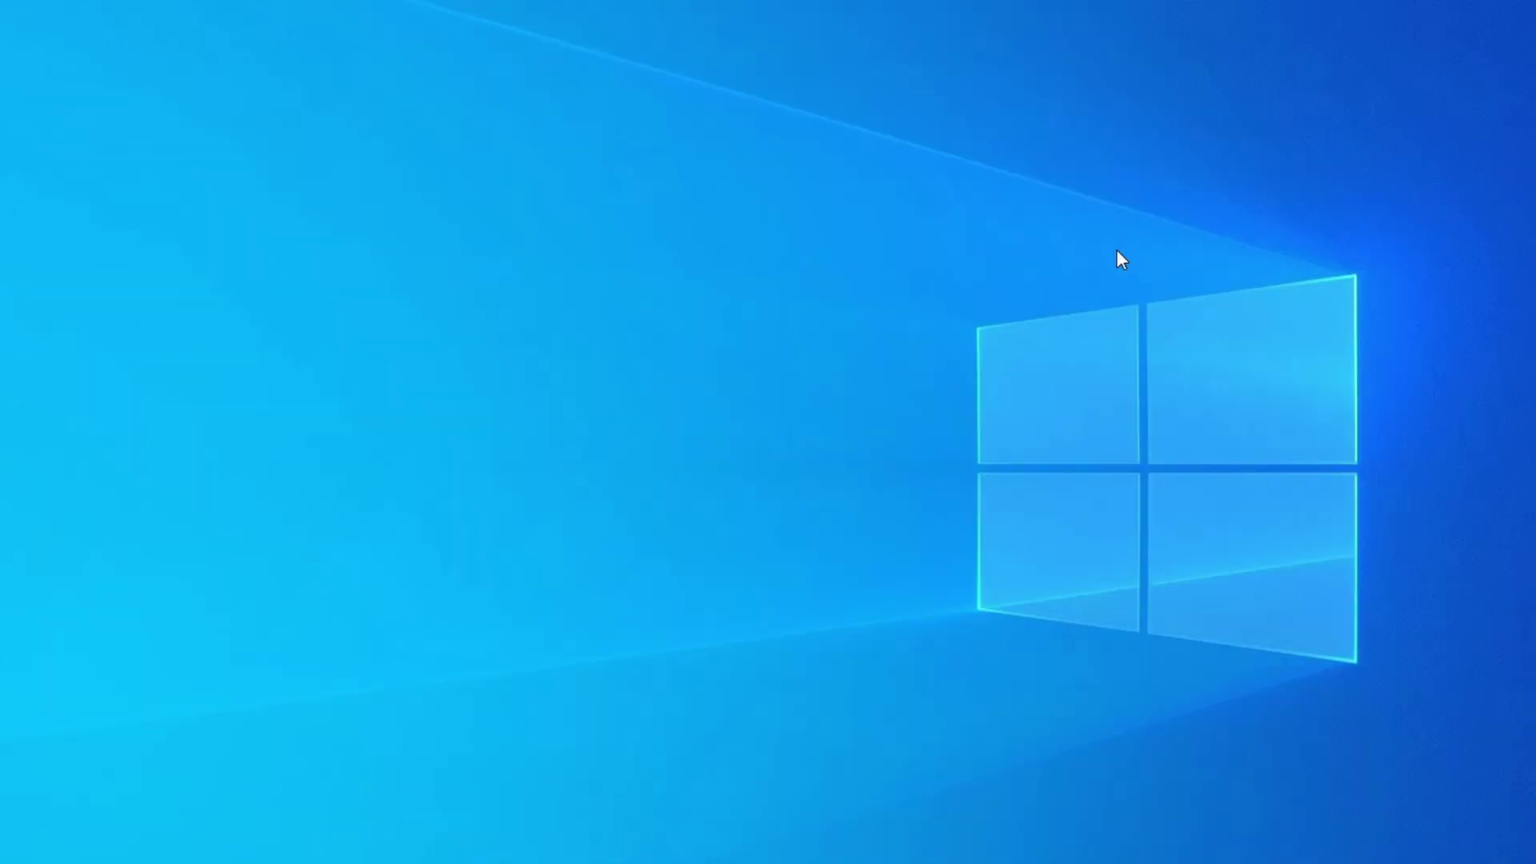
Step: Reopen Task Manager, review the CPU and memory usage, and bring up the available actions for the Example Malware App process
key("ctrl+shift+Escape")
left_click(737, 188)
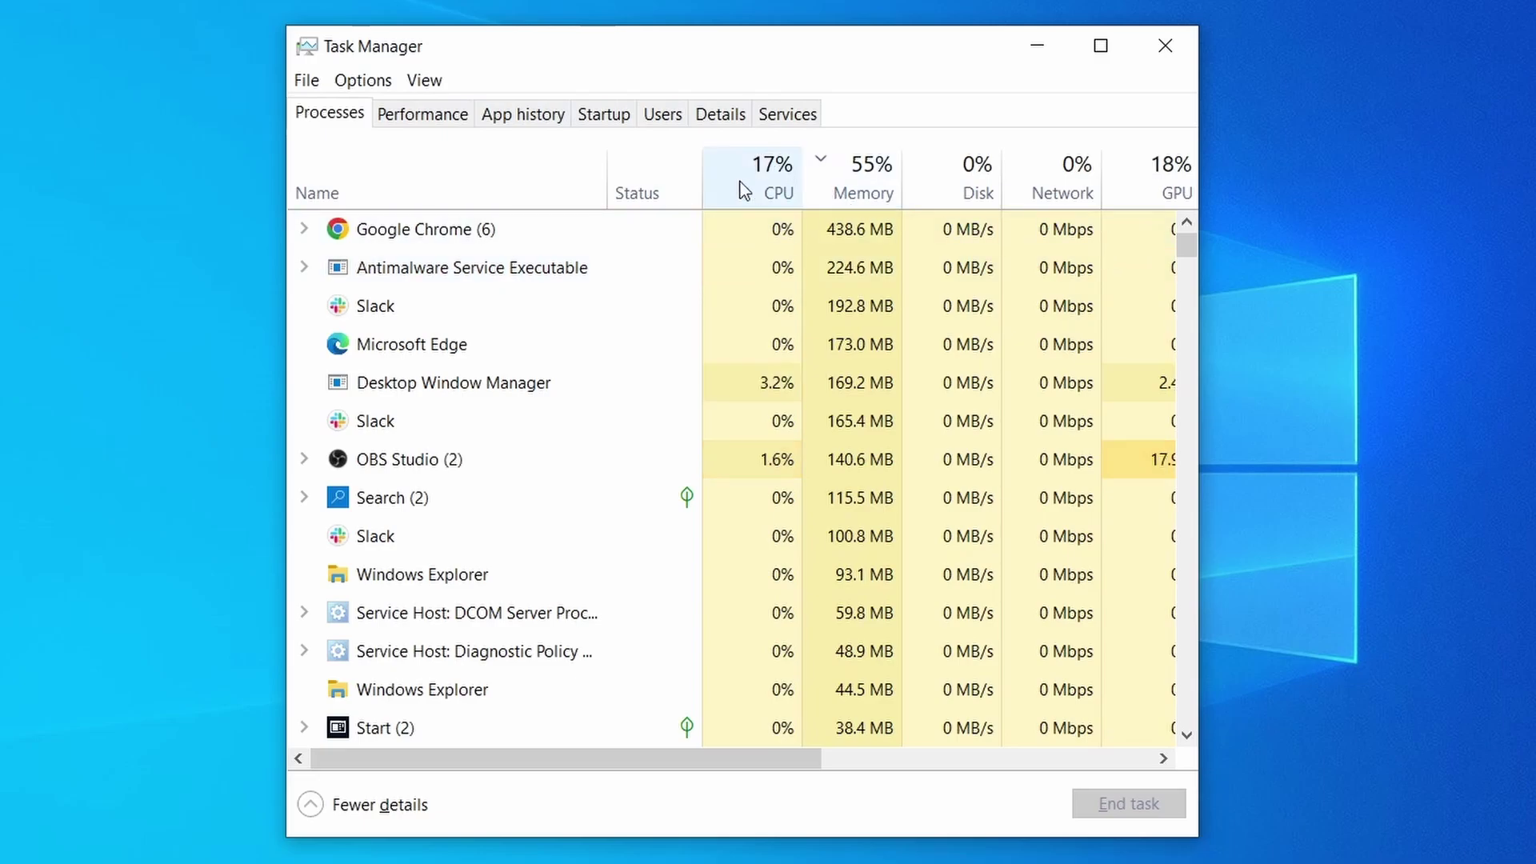
left_click(874, 176)
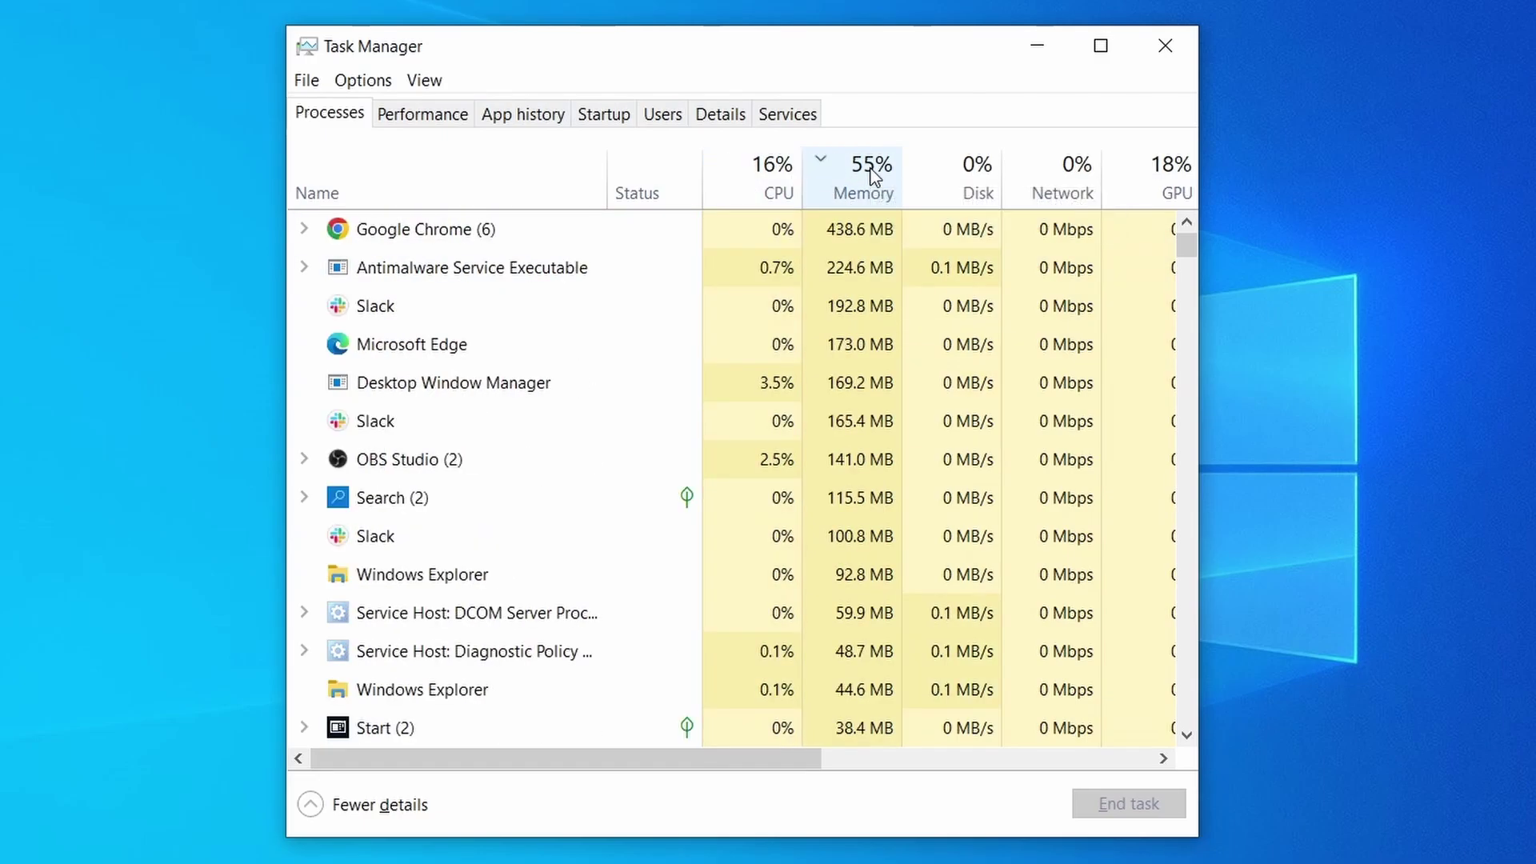
scroll(667, 537, "down", 2)
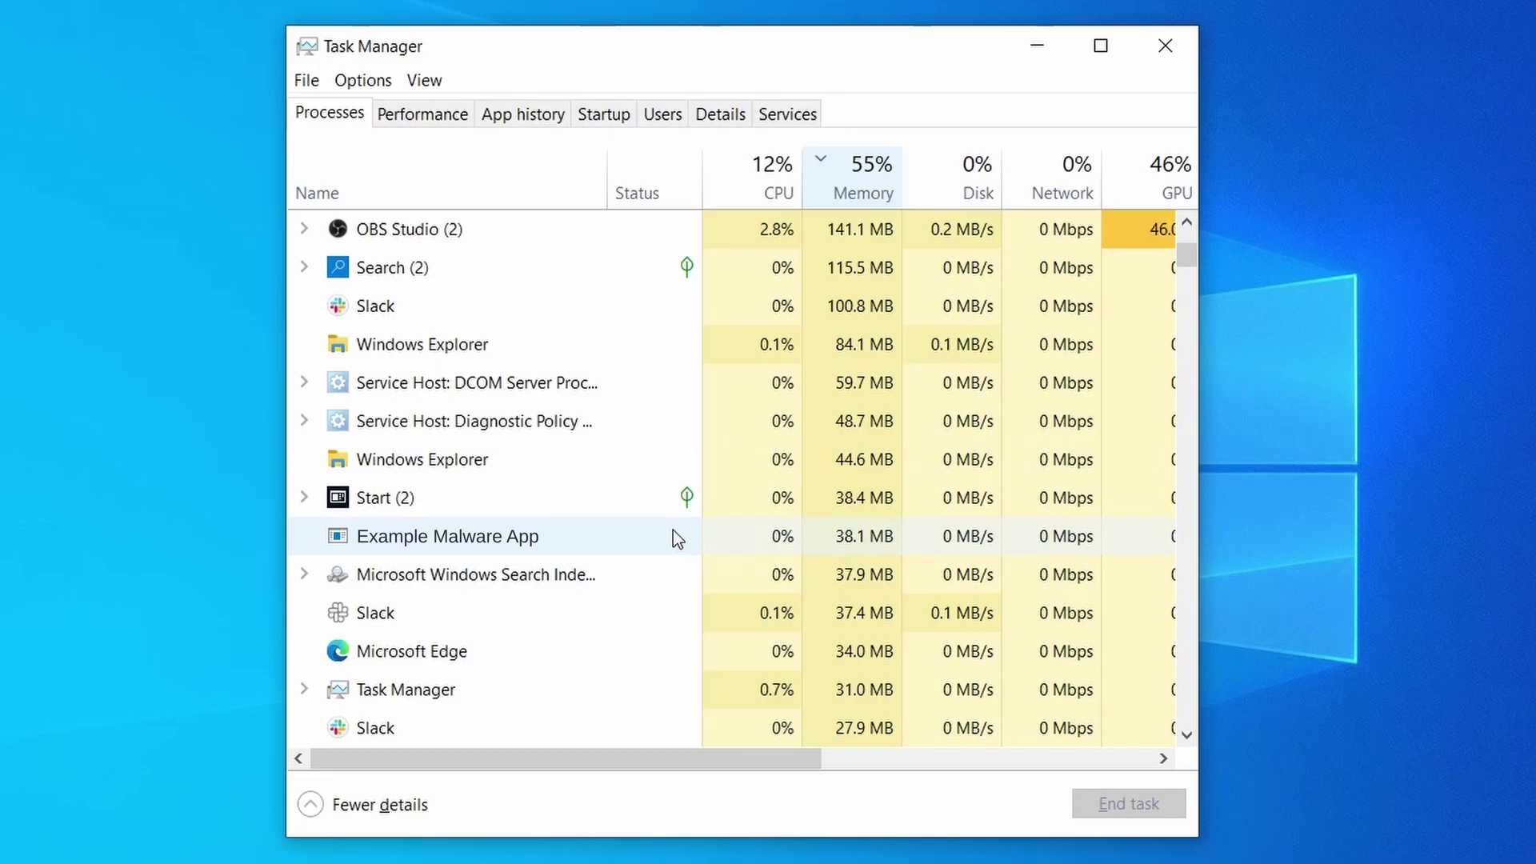
right_click(673, 531)
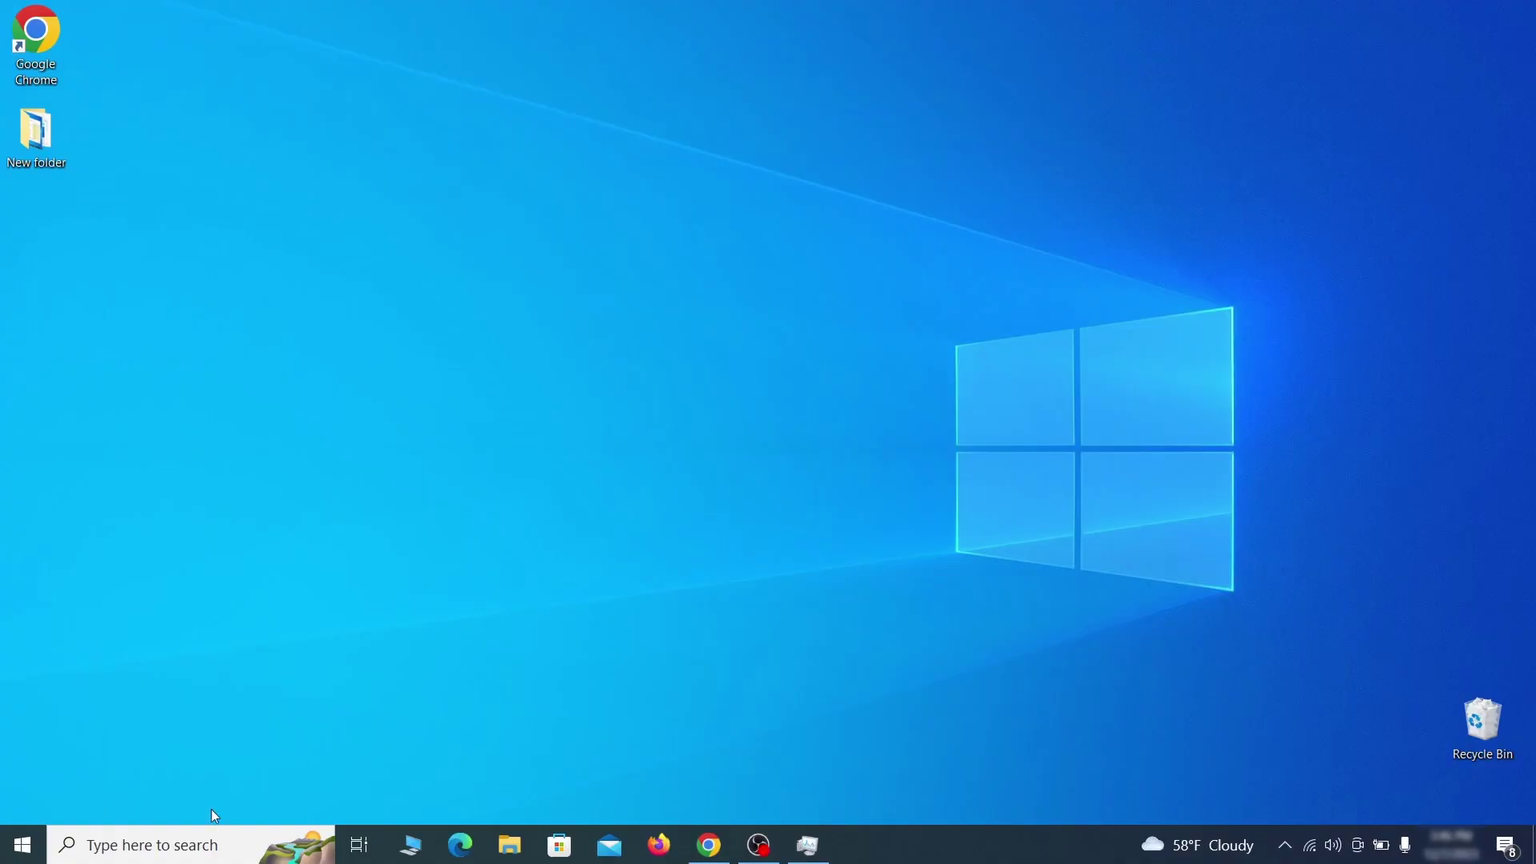
Step: Find "view network connections" through Windows search and open the properties of the Wi-Fi connection
key("super")
type("view network connections")
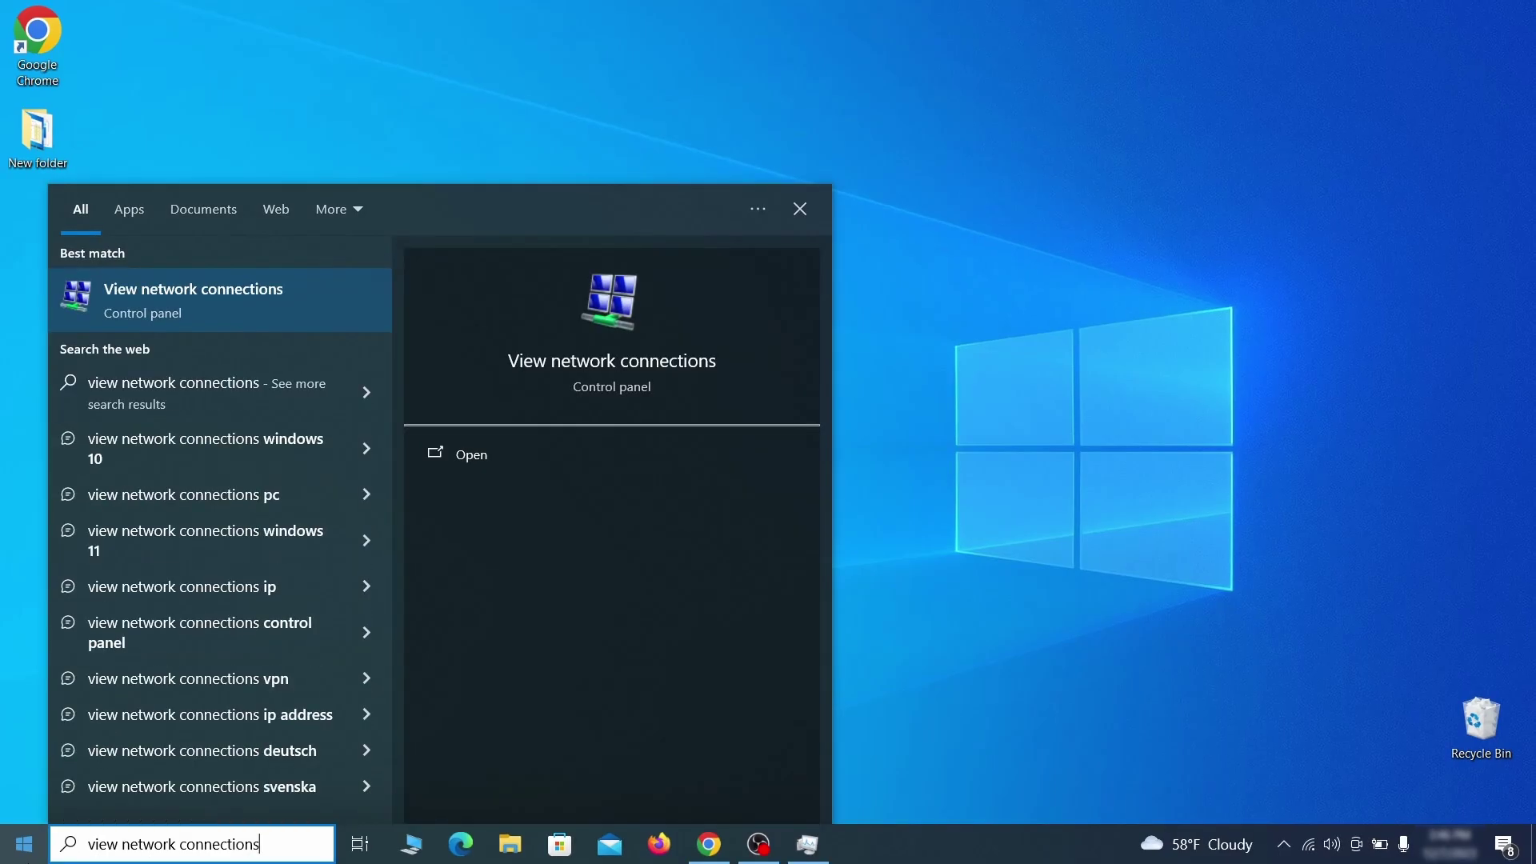
key("Return")
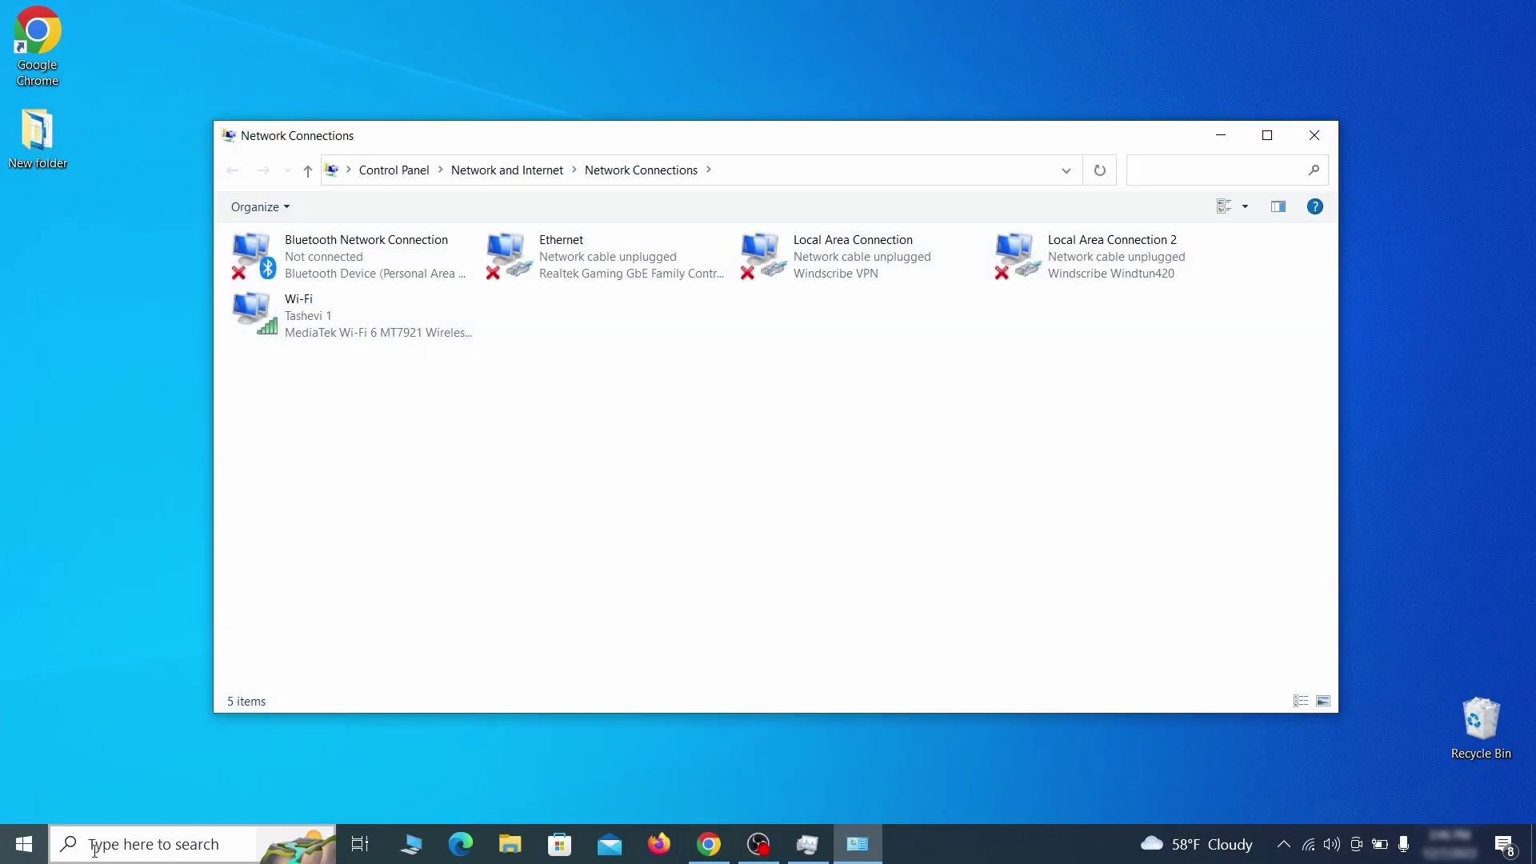
left_click(280, 312)
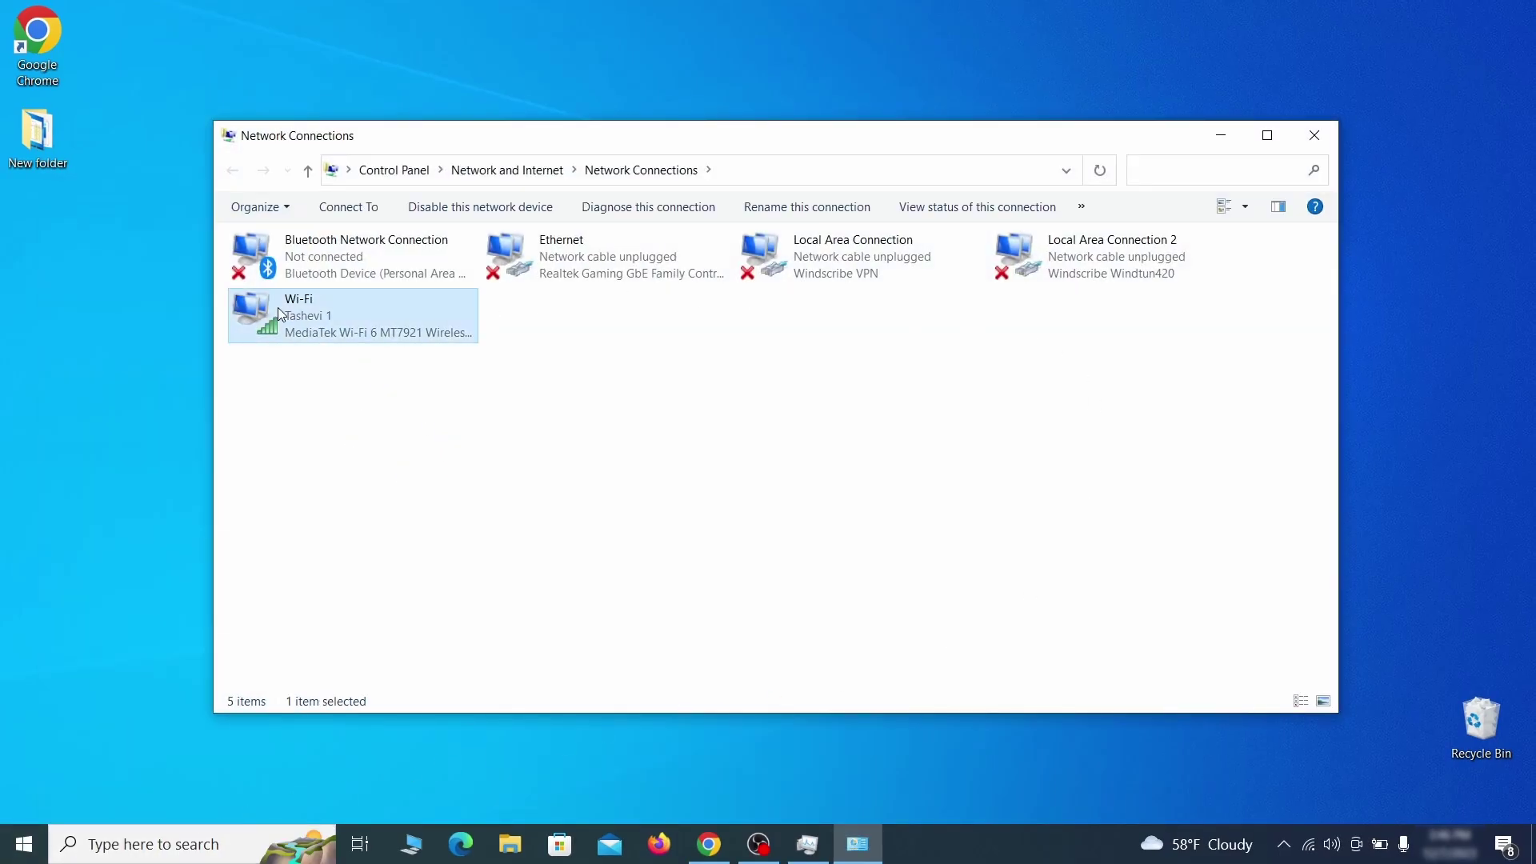
right_click(326, 330)
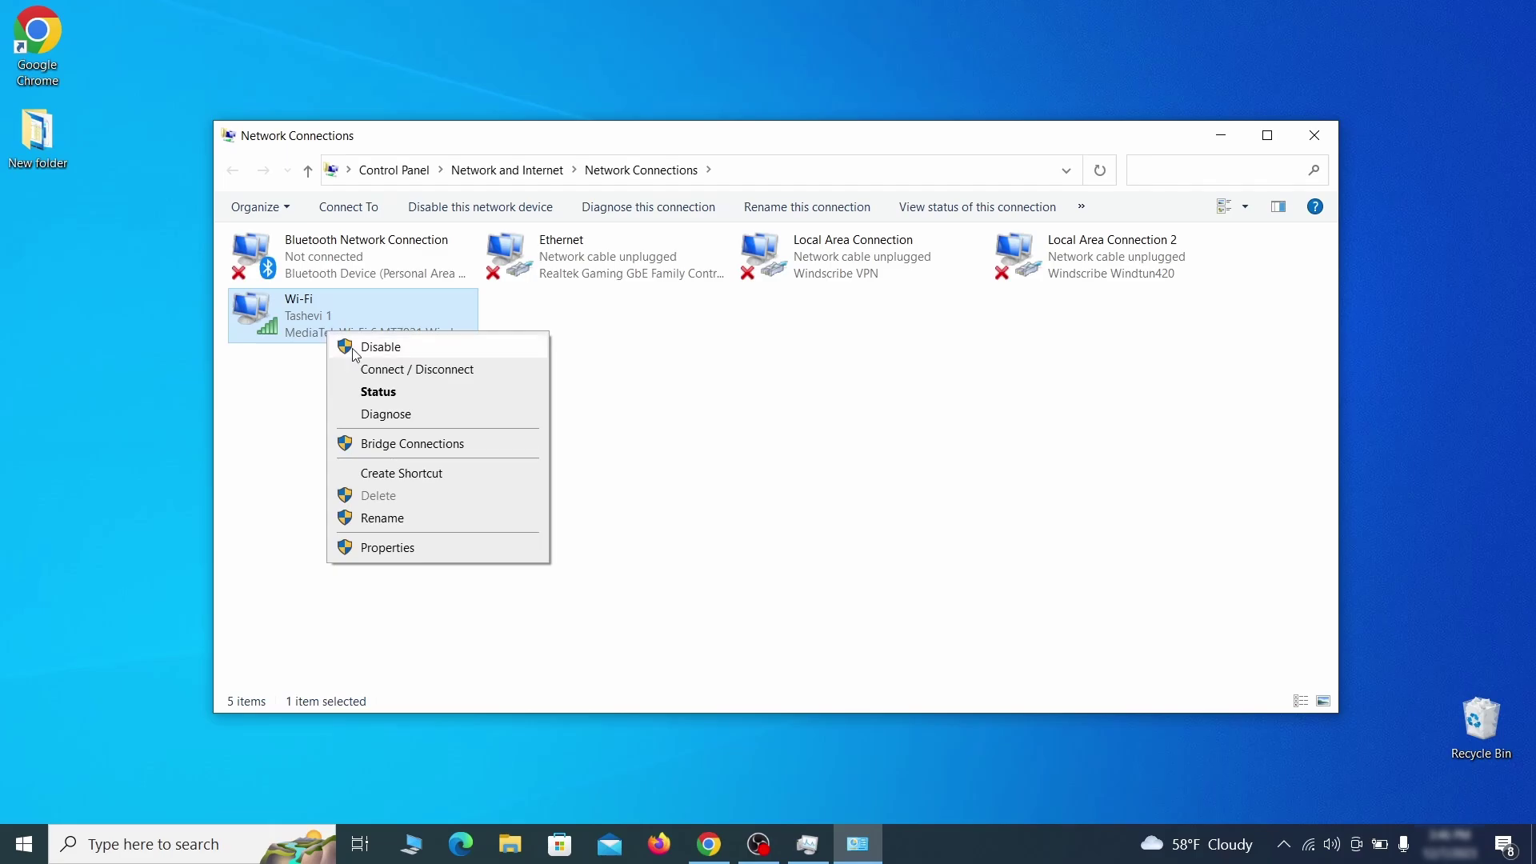
left_click(411, 547)
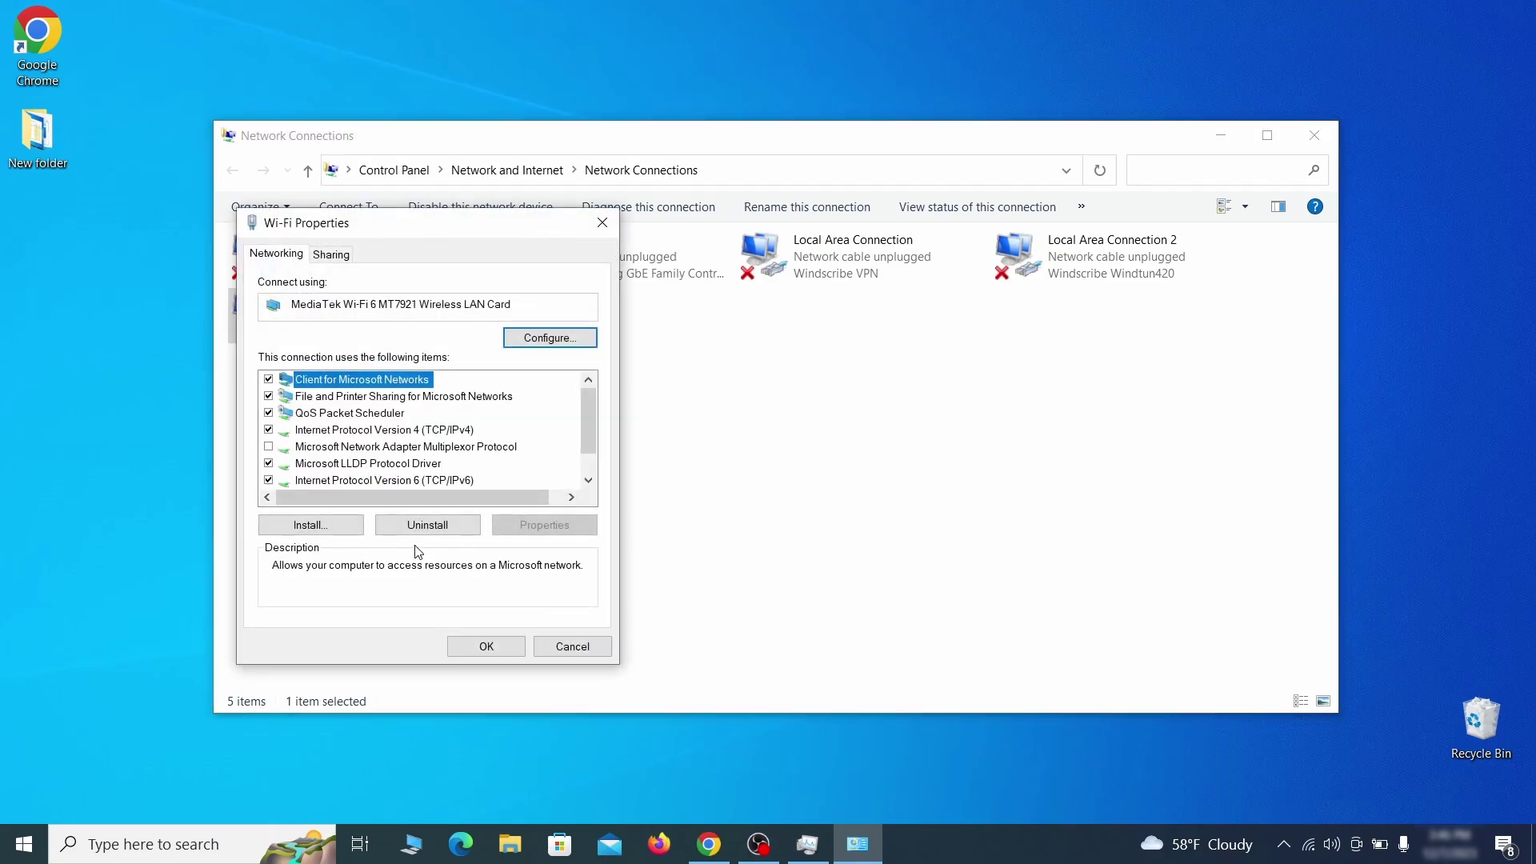
Step: Remove the DNS server 0.0.0.0 in the advanced settings of Internet Protocol Version 4 (TCP/IPv4), then confirm and close the dialogs
left_click(391, 429)
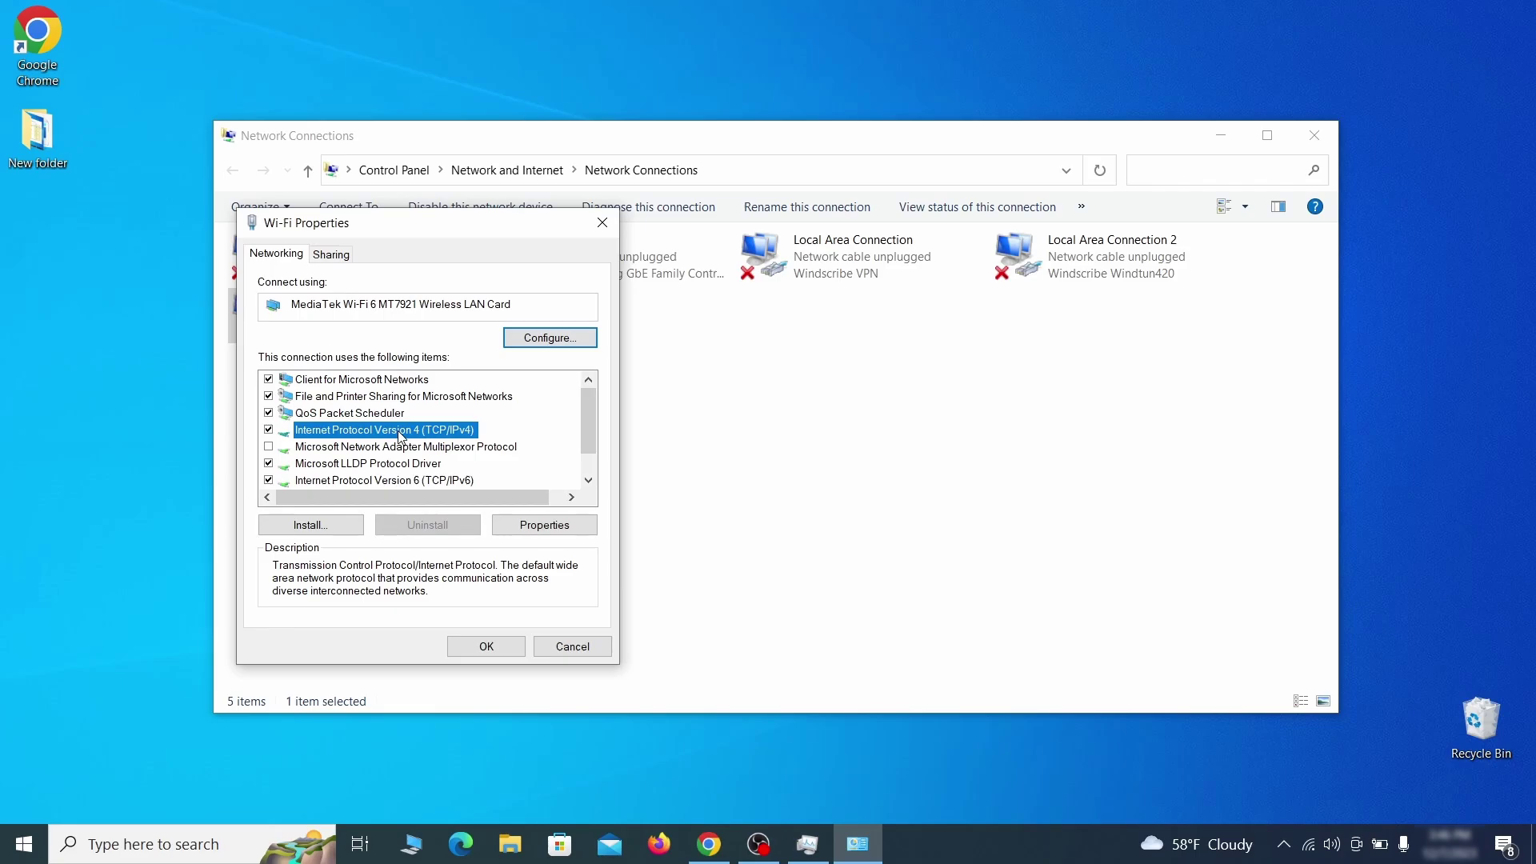
left_click(550, 524)
left_click_drag(547, 295, 777, 234)
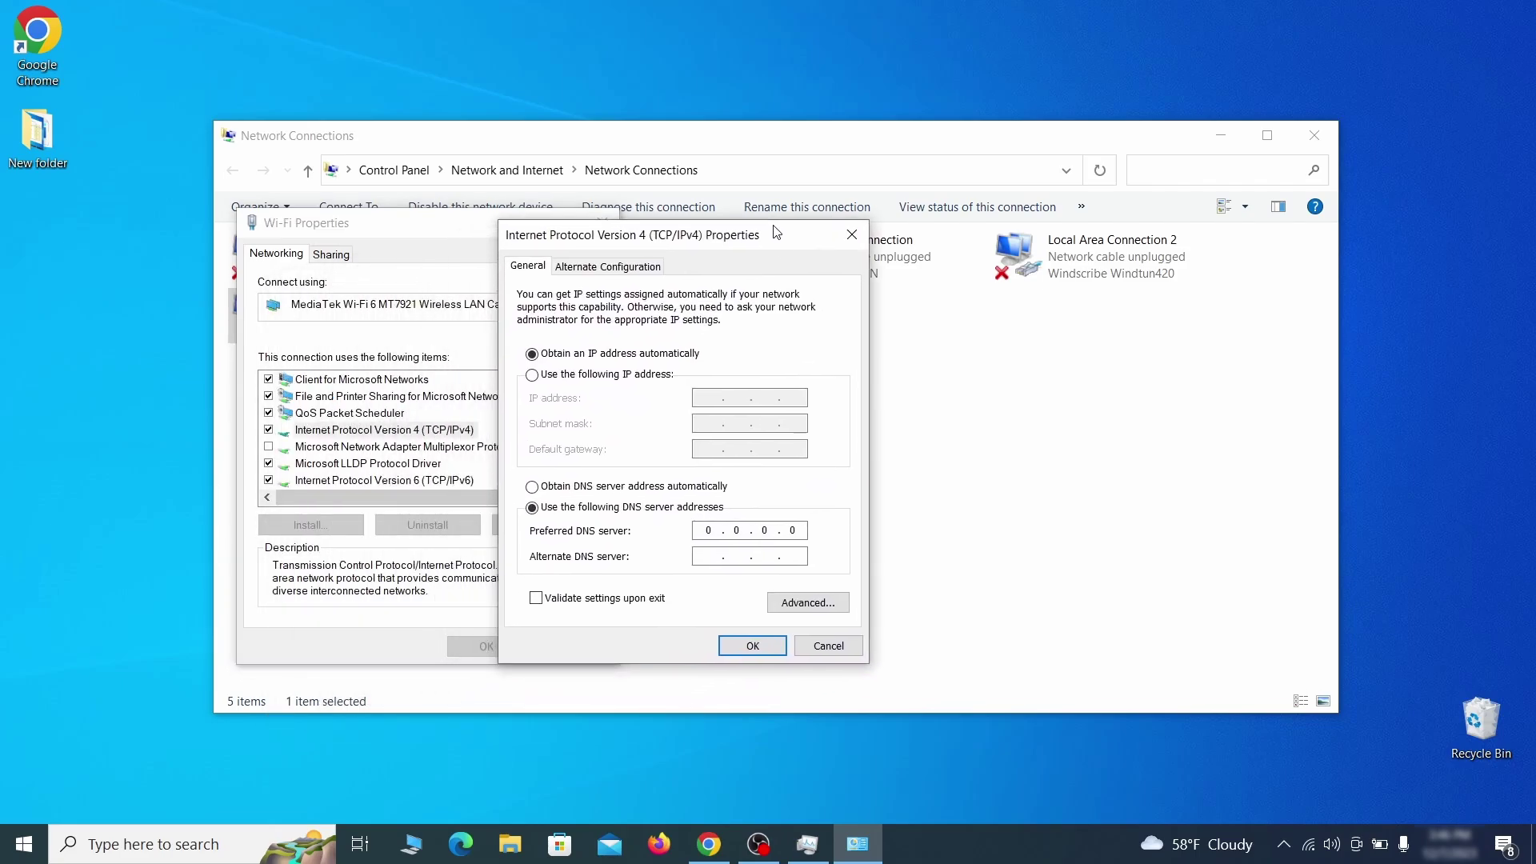
left_click(825, 606)
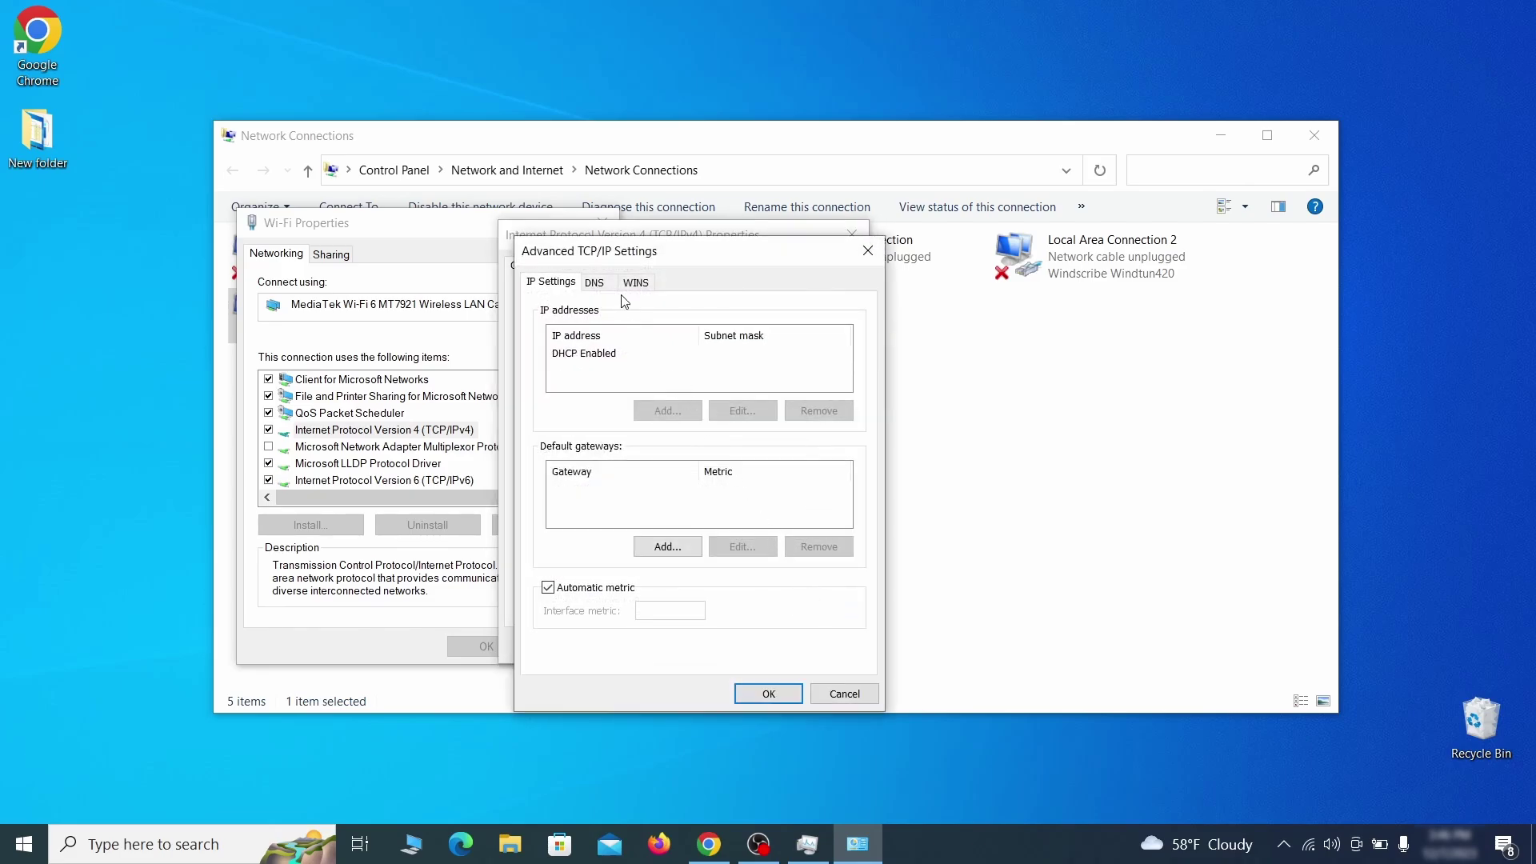
left_click(598, 284)
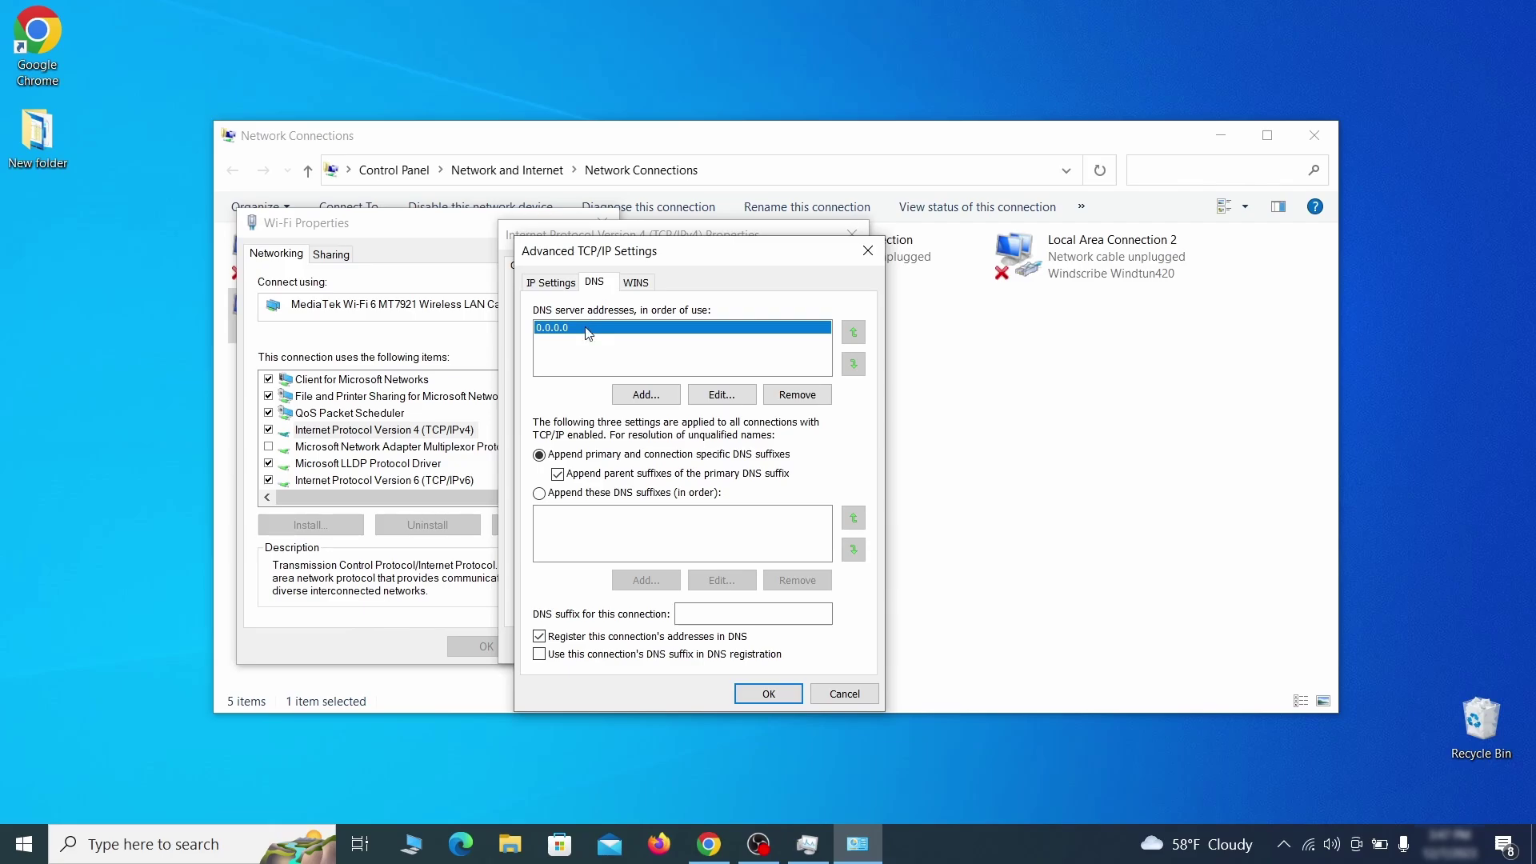
left_click(810, 398)
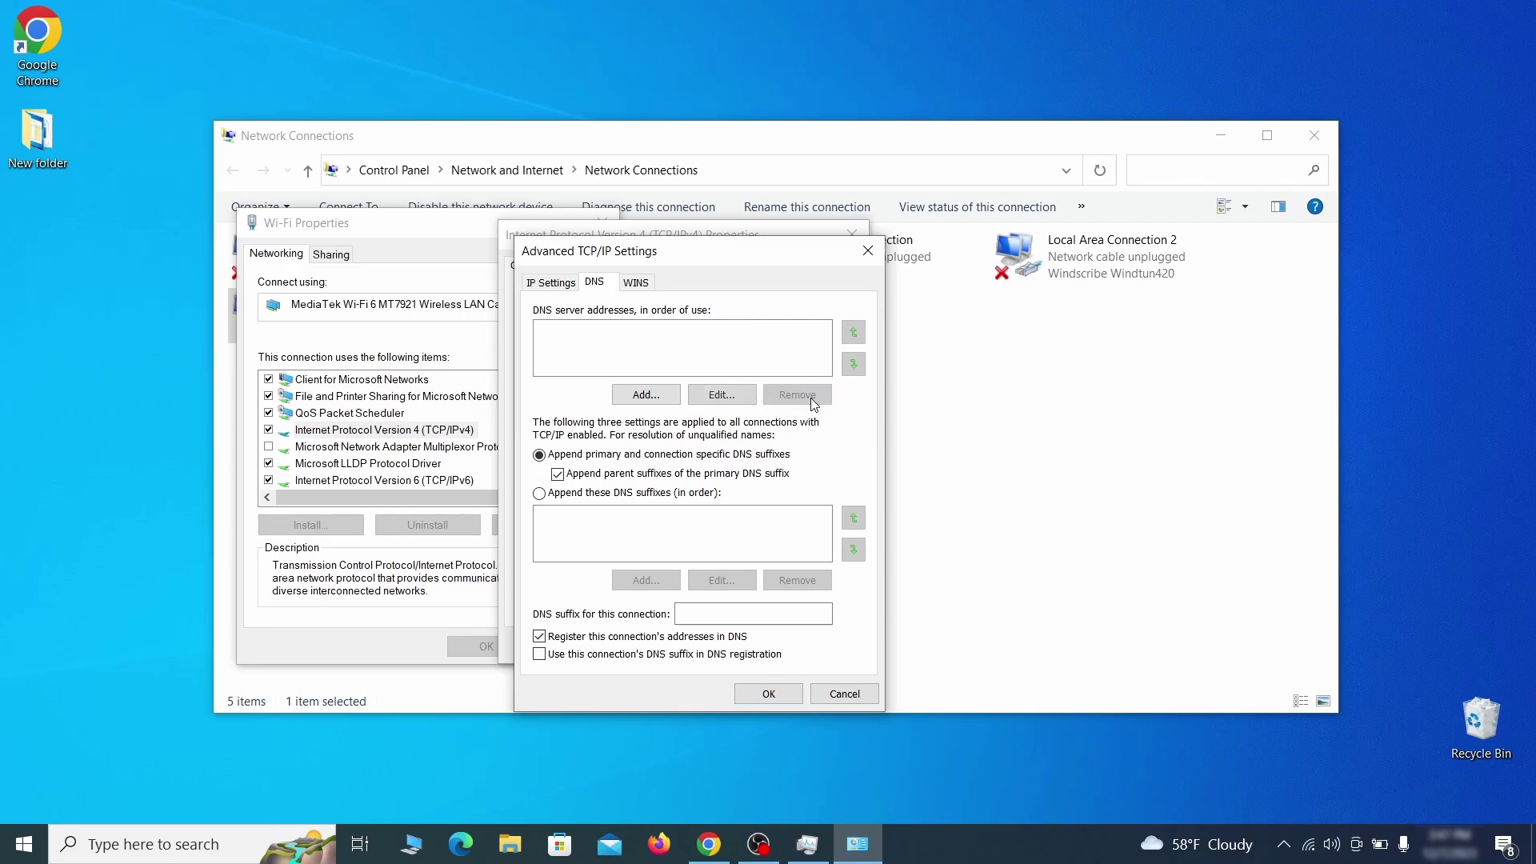
left_click(770, 695)
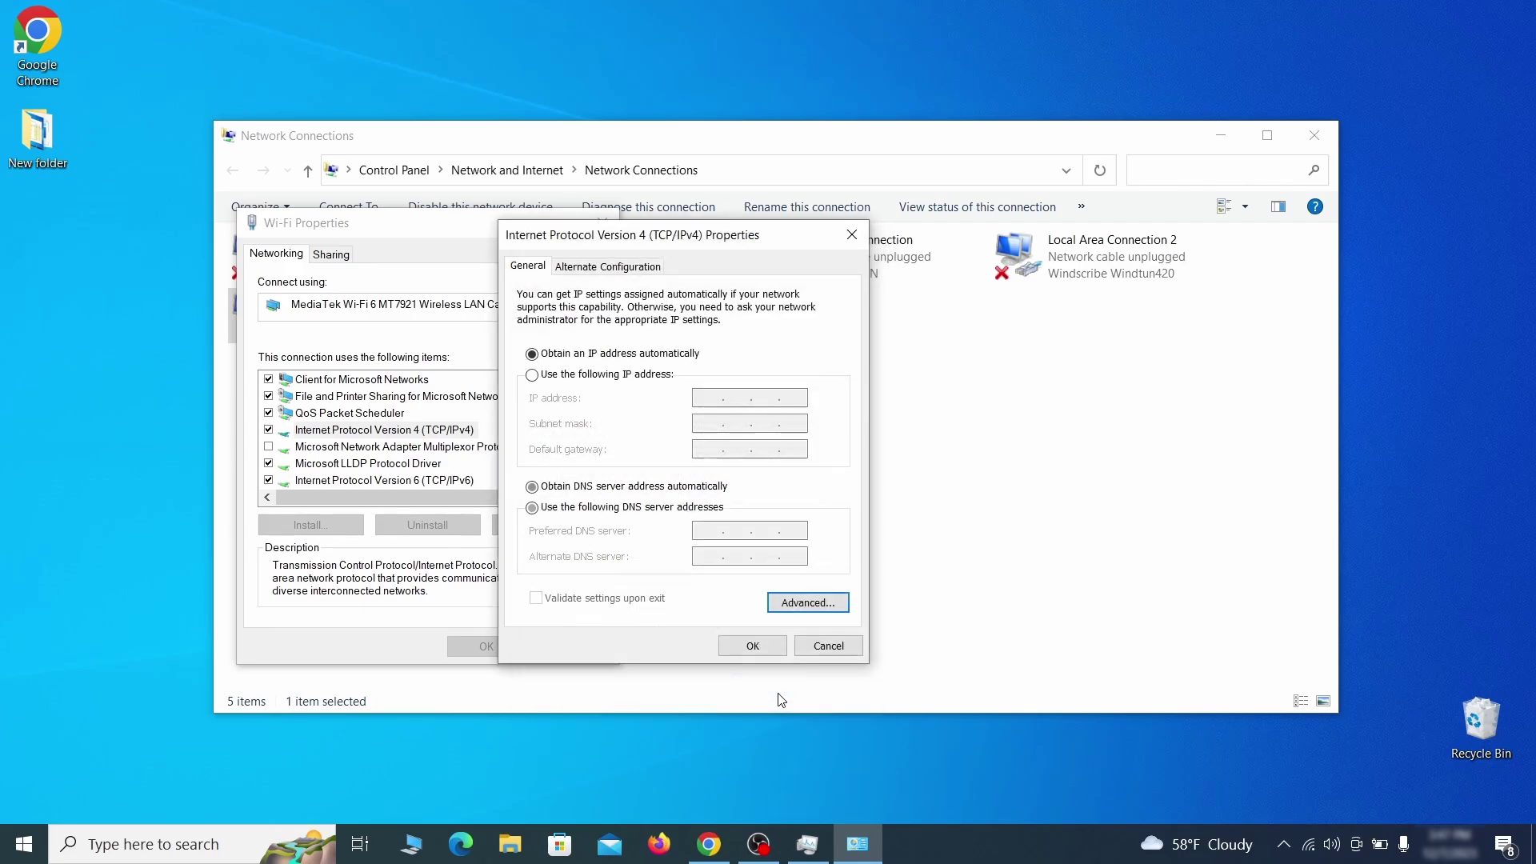
left_click(751, 646)
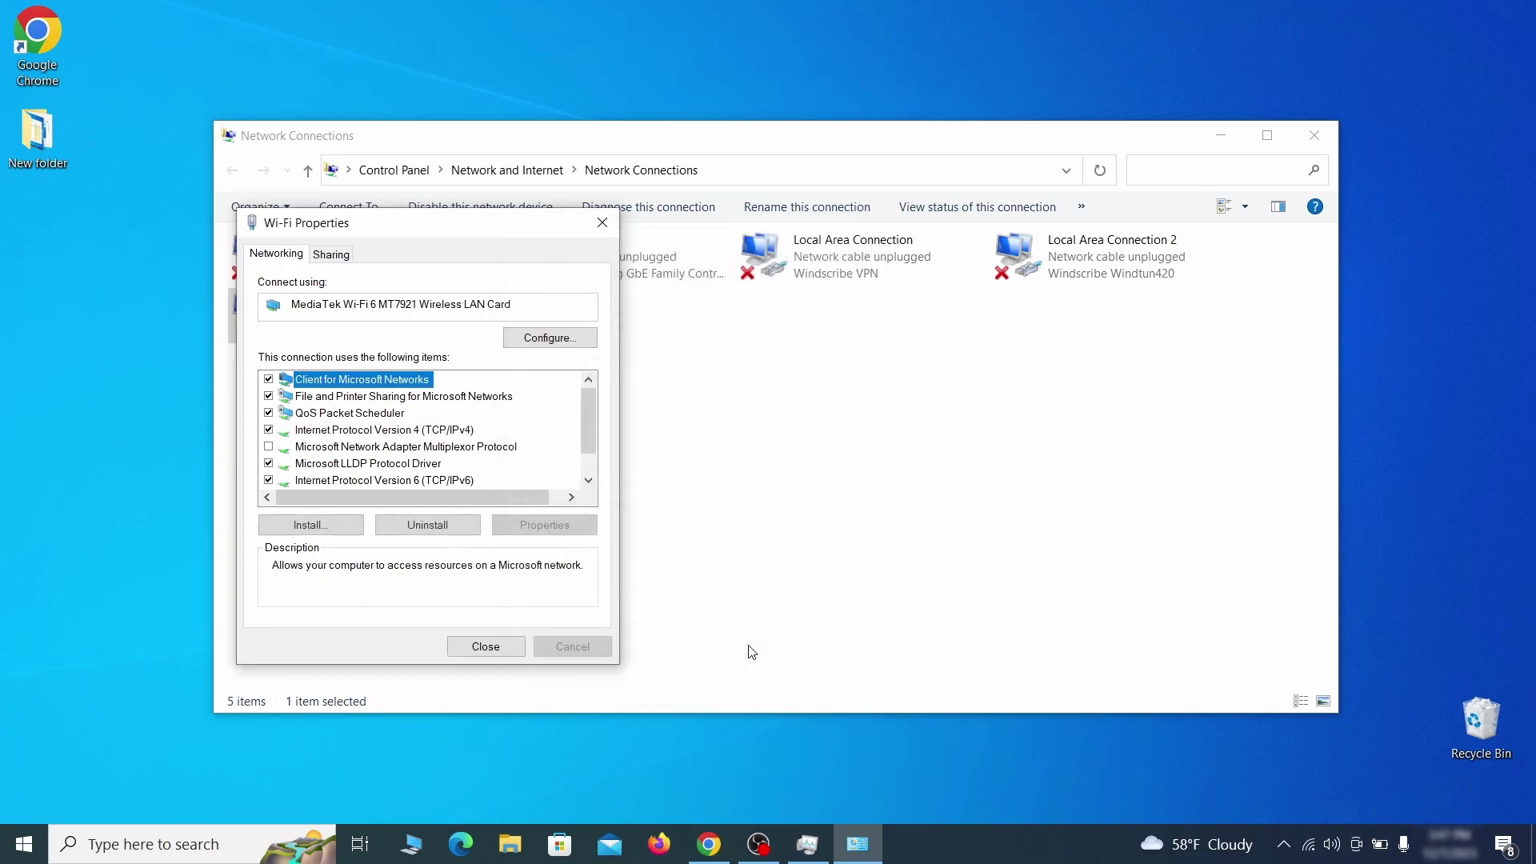
left_click(495, 644)
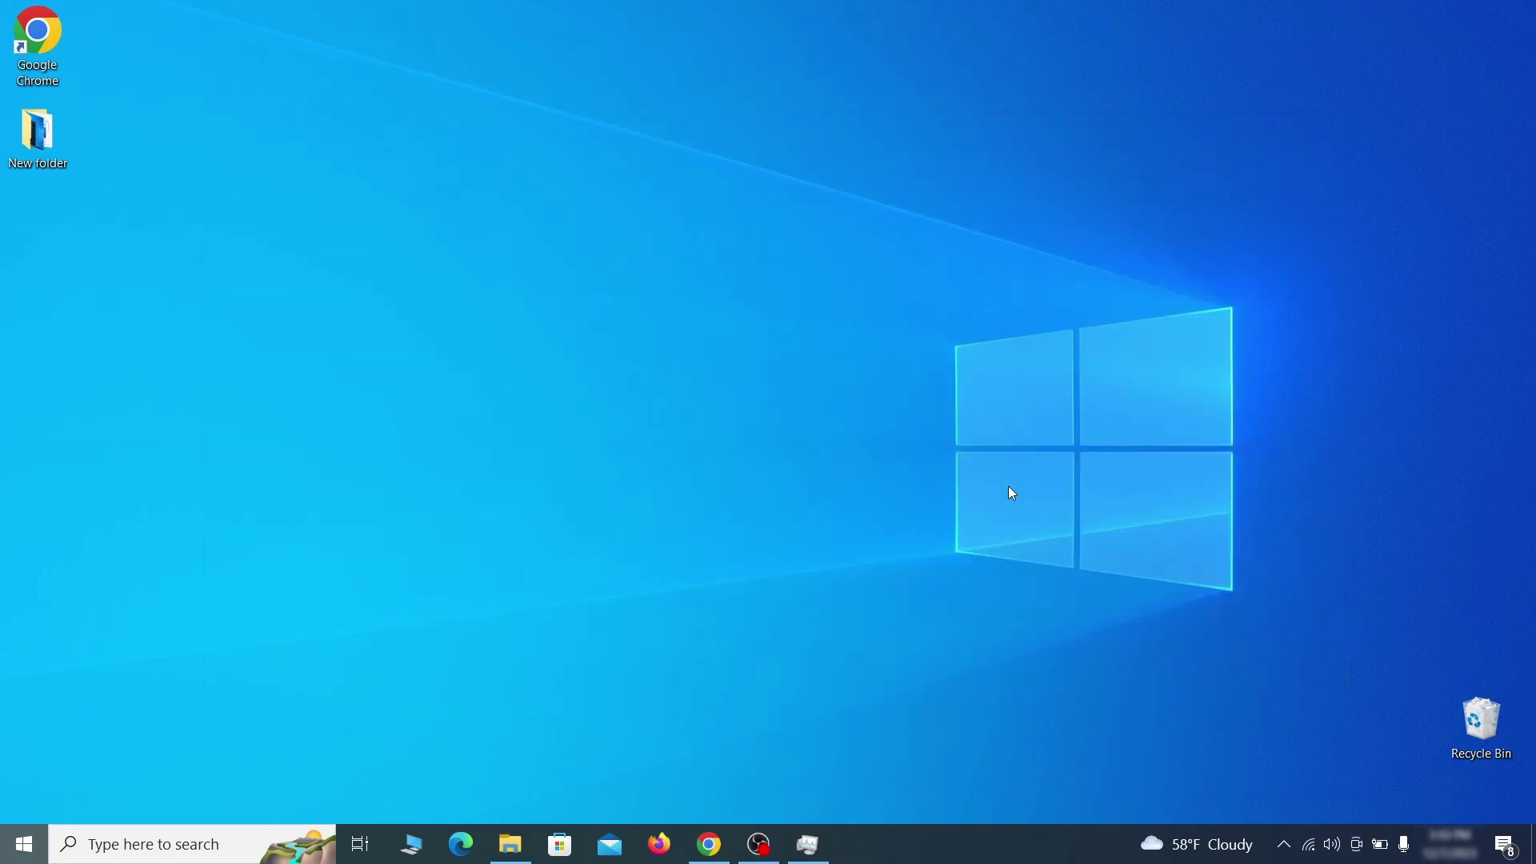
Step: Open the file C:\Windows\System32\drivers\etc\hosts in Notepad
key("super")
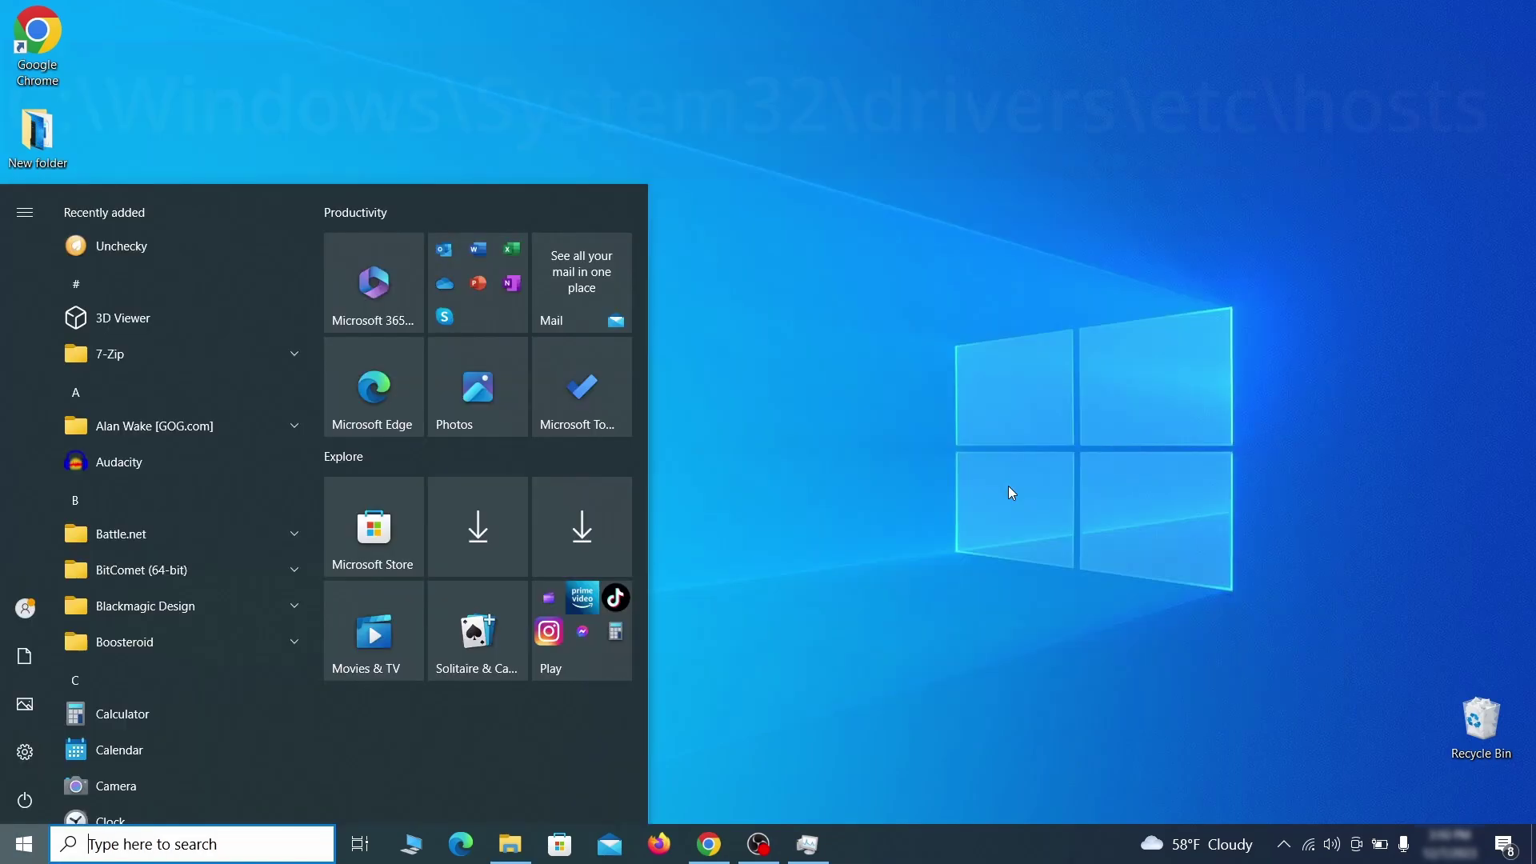
type("C:\\Windows\\System32\\drivers\\etc\\hosts")
key("Return")
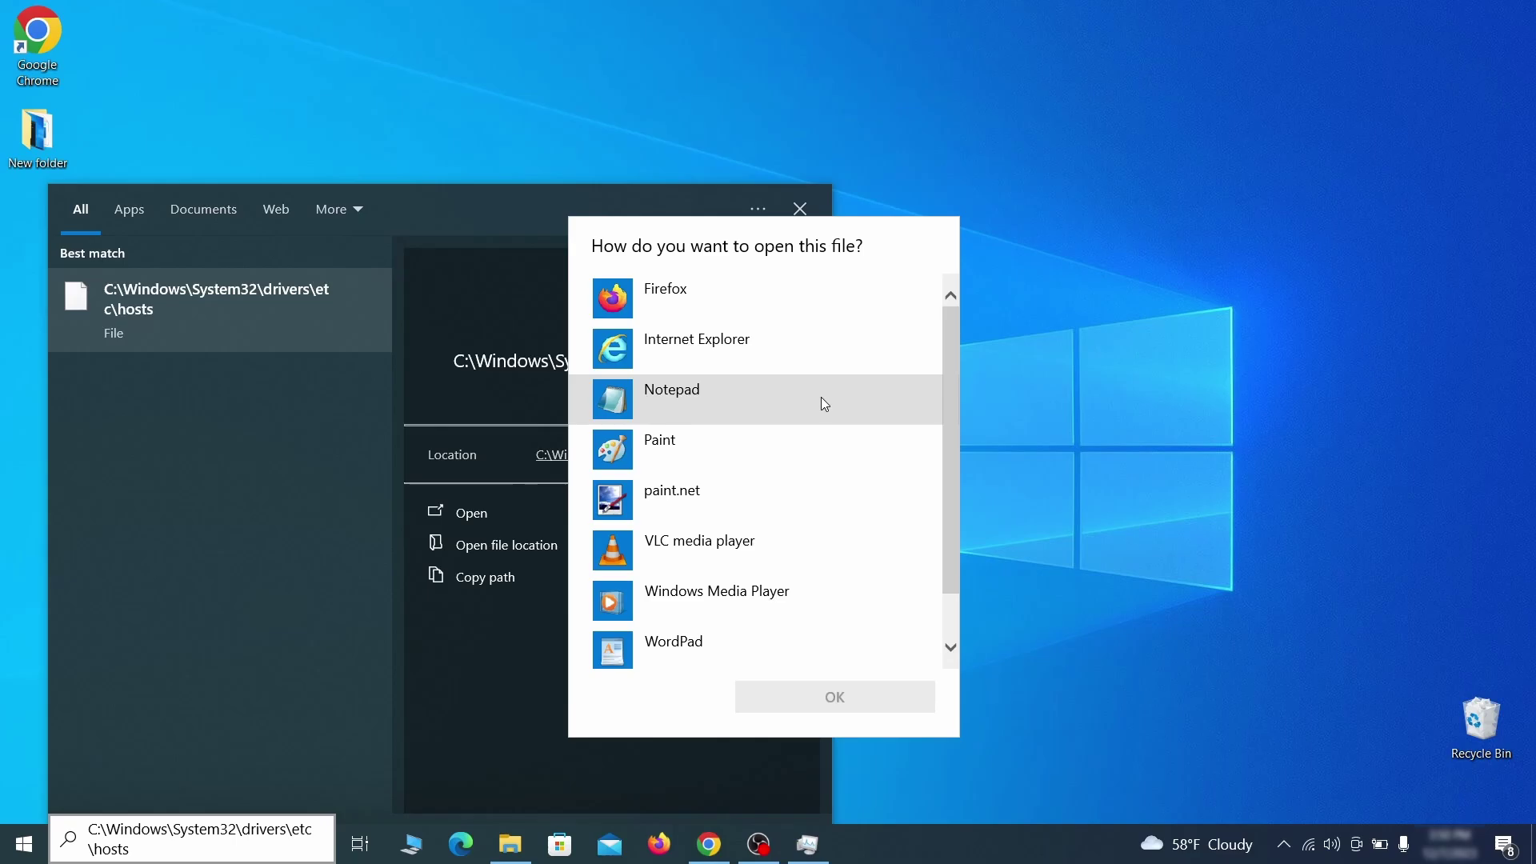
double_click(821, 398)
Step: Delete all the 0.0.0.0 entries below the localhost lines, through to the end of the hosts file
scroll(932, 373, "down", 3)
left_click(128, 455)
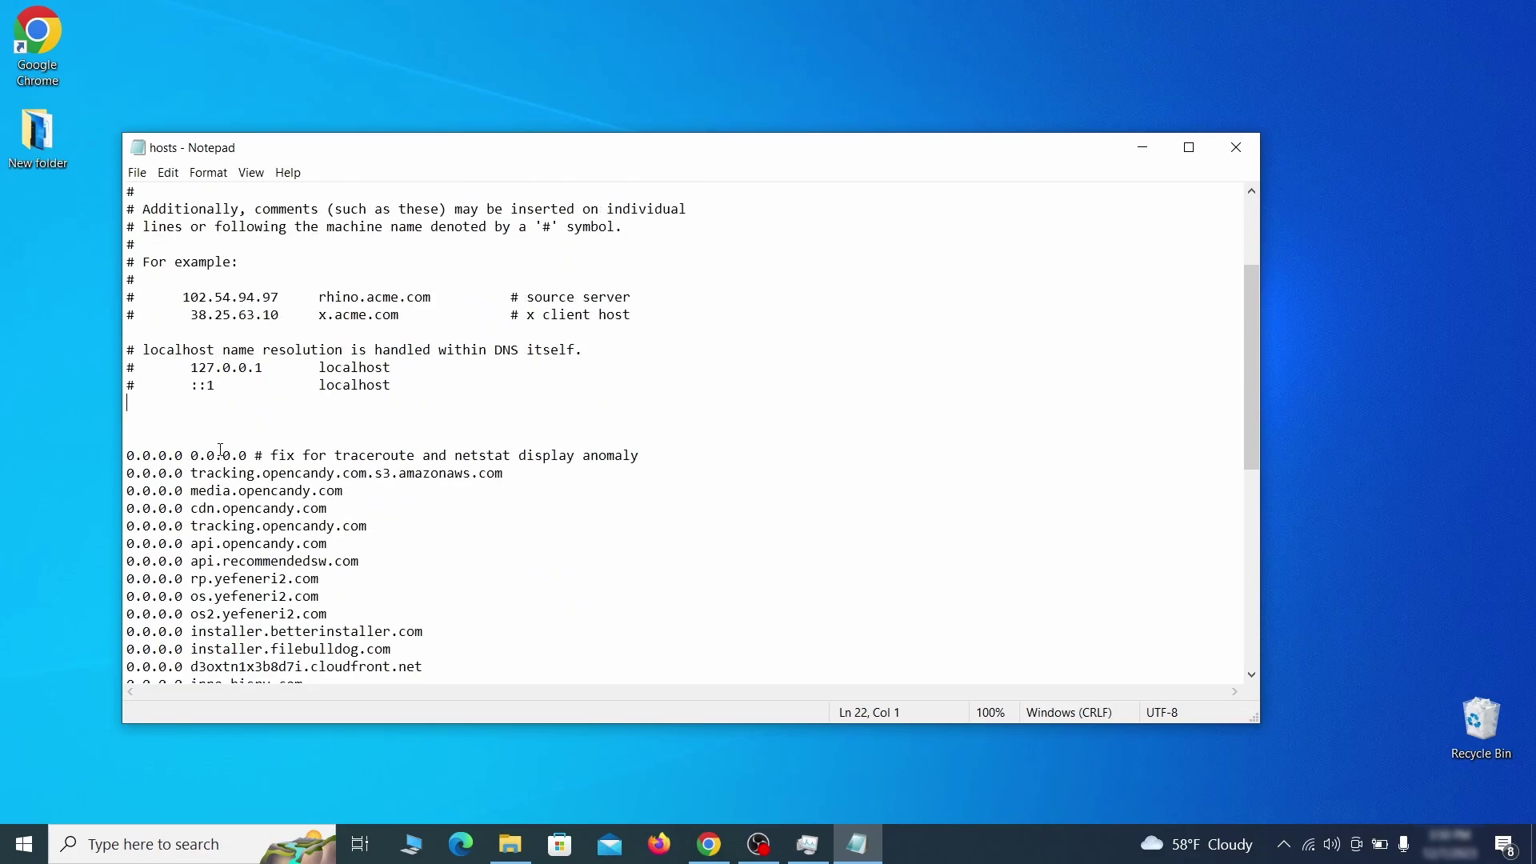
double_click(170, 455)
left_click(130, 420)
left_click_drag(128, 455, 390, 644)
scroll(441, 530, "down", 4)
scroll(440, 529, "down", 2)
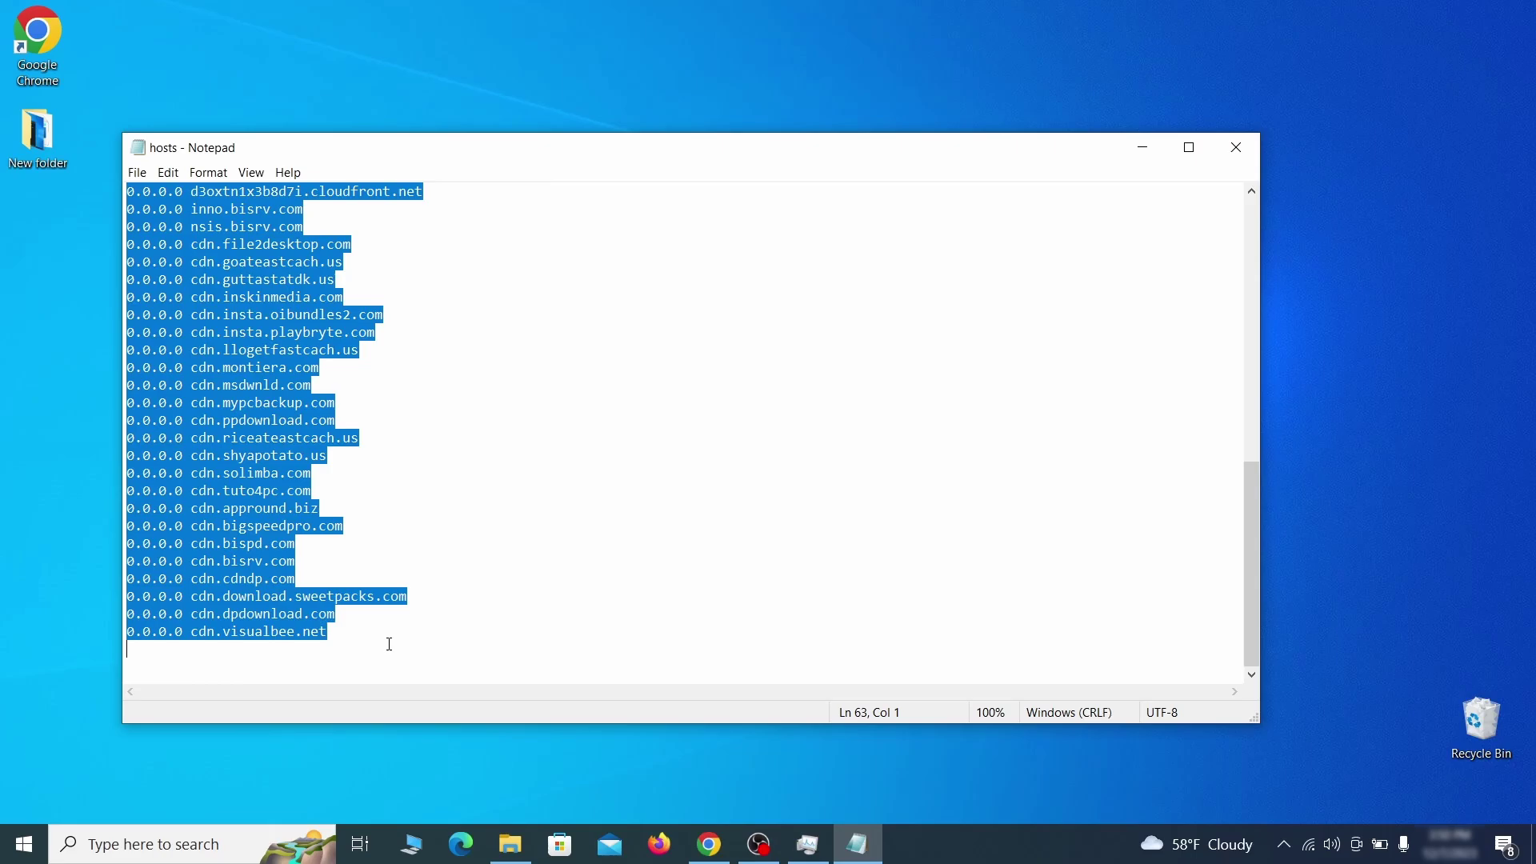
key("Delete")
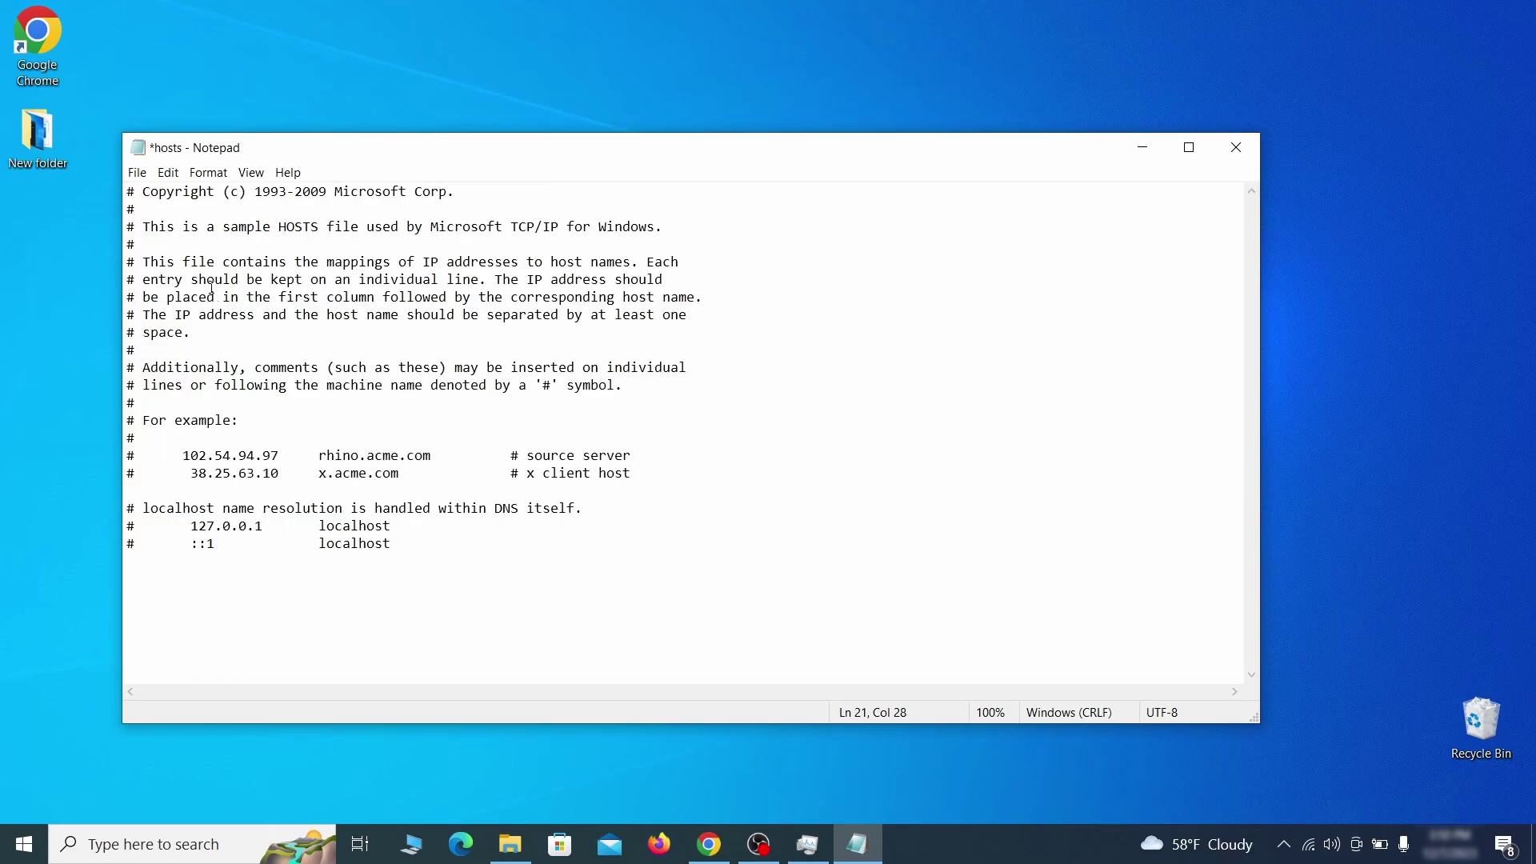
Step: Save the edited hosts file and close Notepad
left_click(137, 173)
left_click(200, 250)
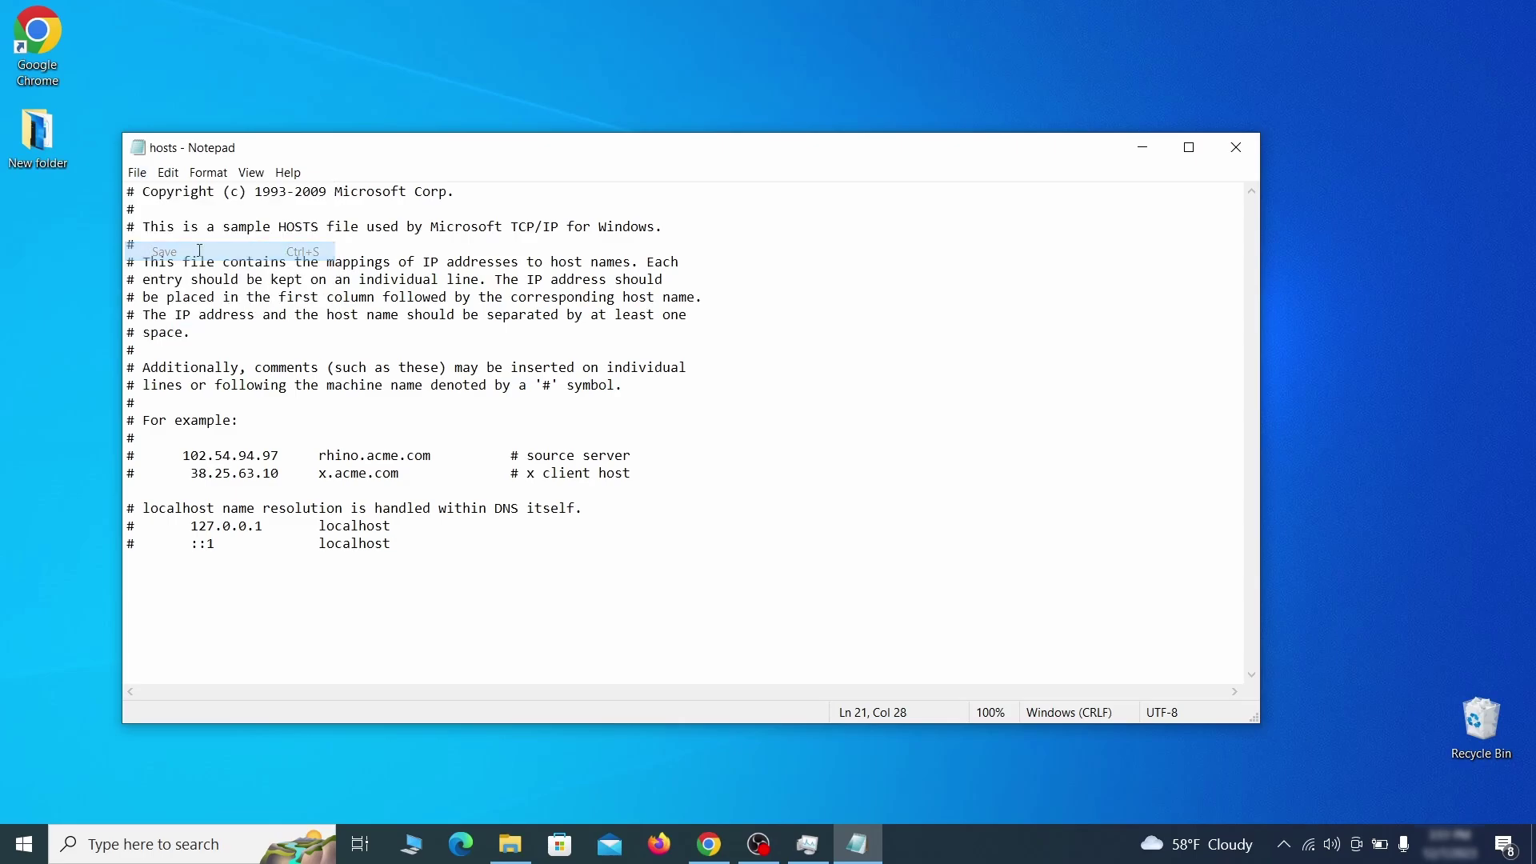
left_click(1249, 147)
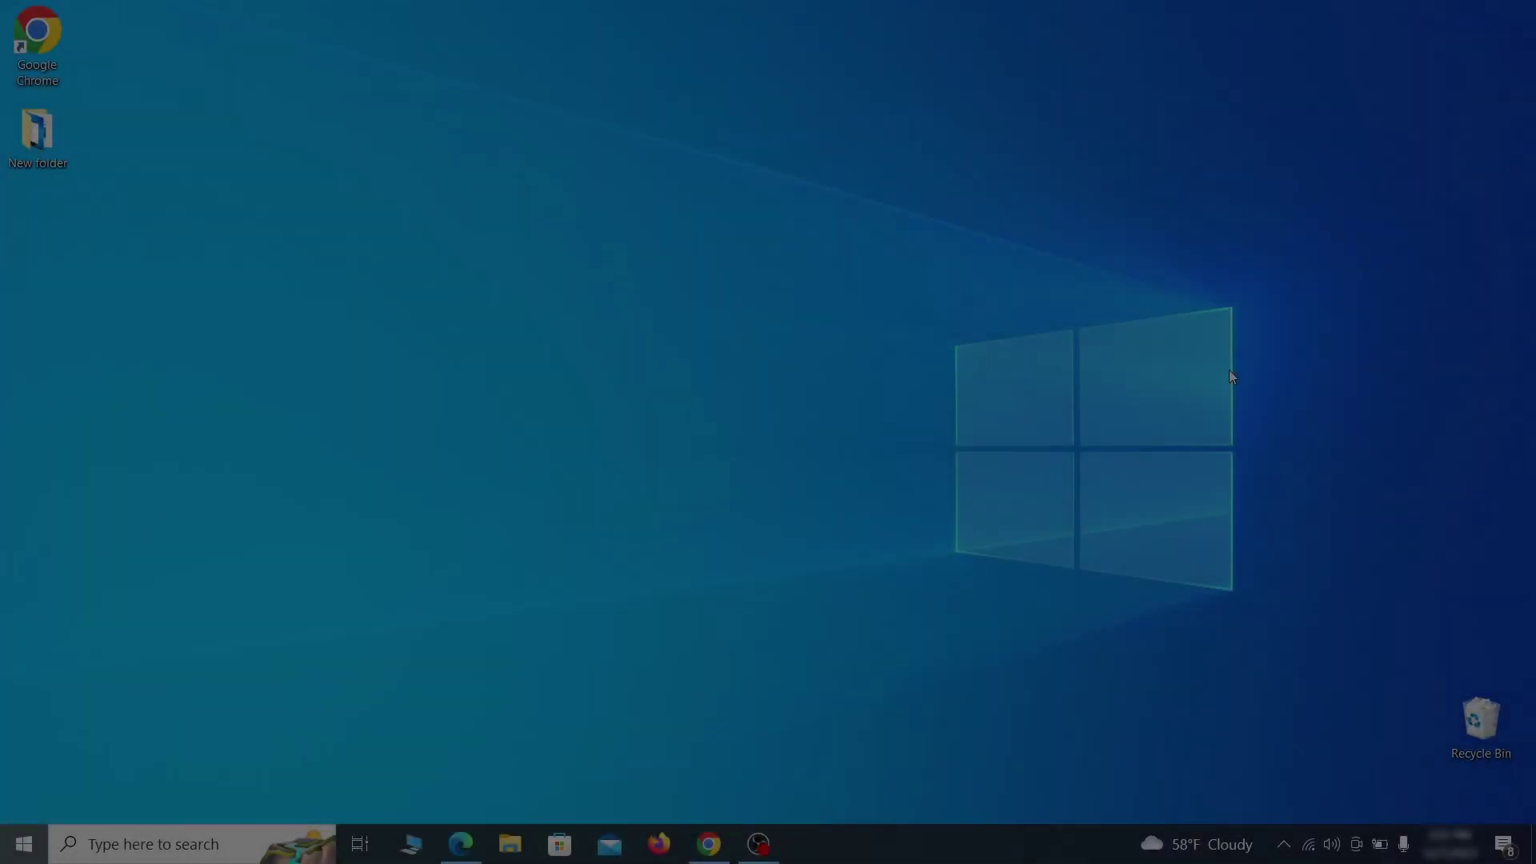
Step: Turn off Example Malware App in the Windows Startup Apps settings
key("super")
type("startup")
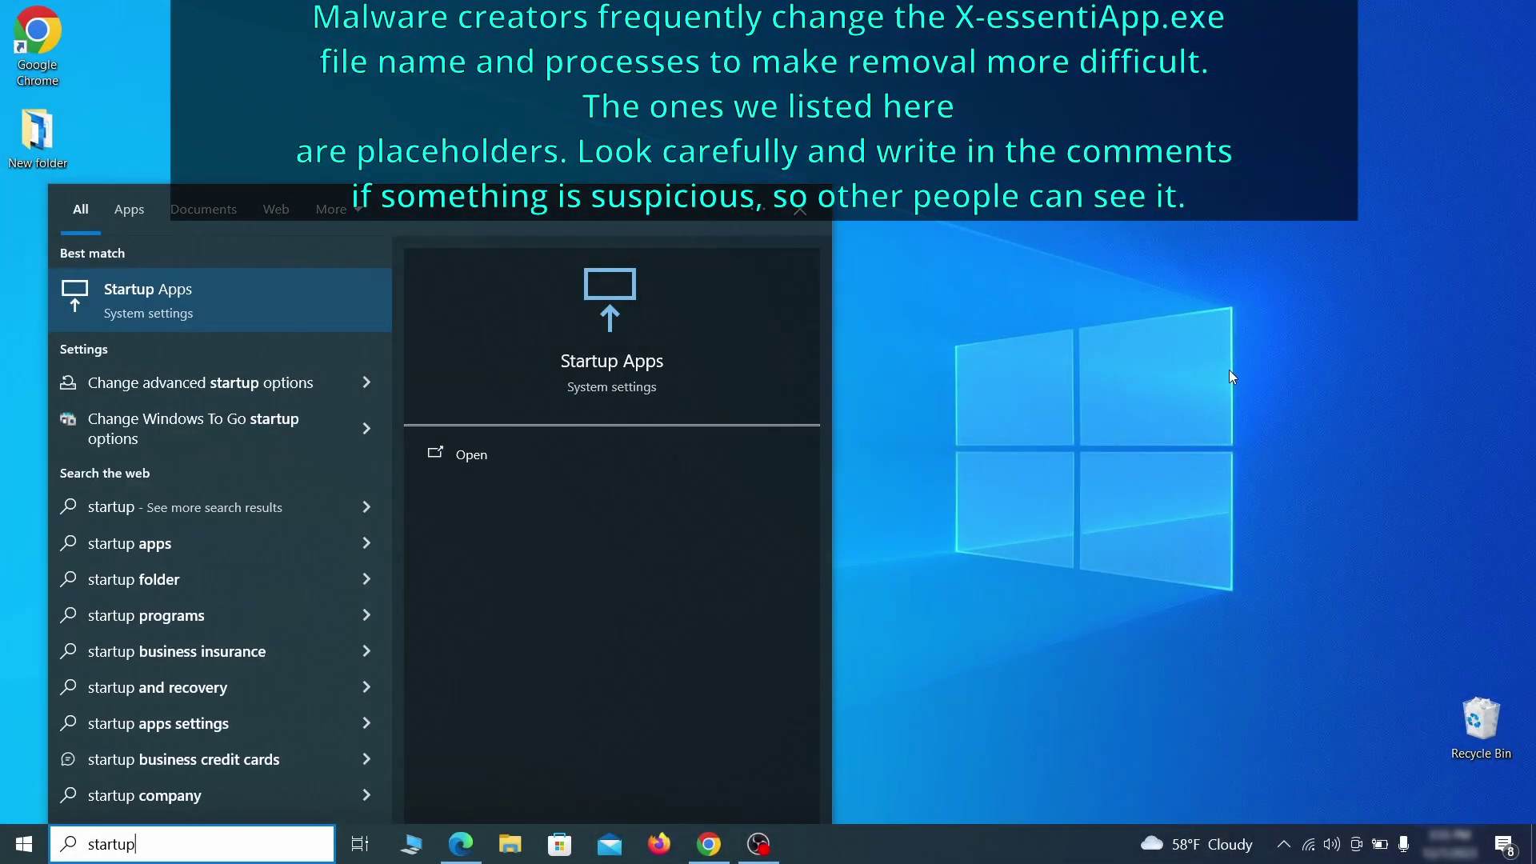
type(" apps")
key("Return")
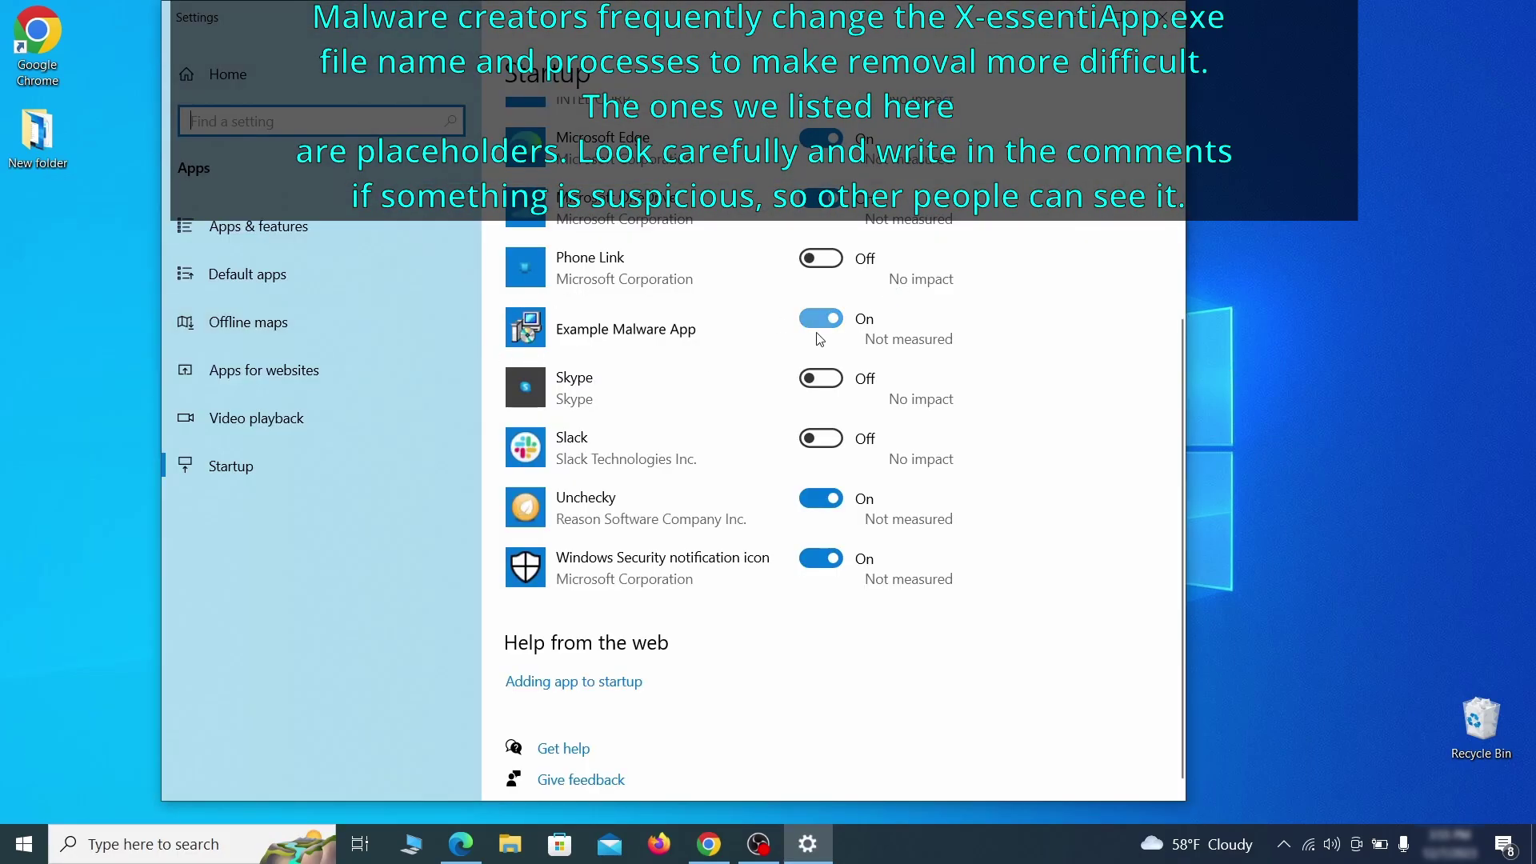
left_click(826, 331)
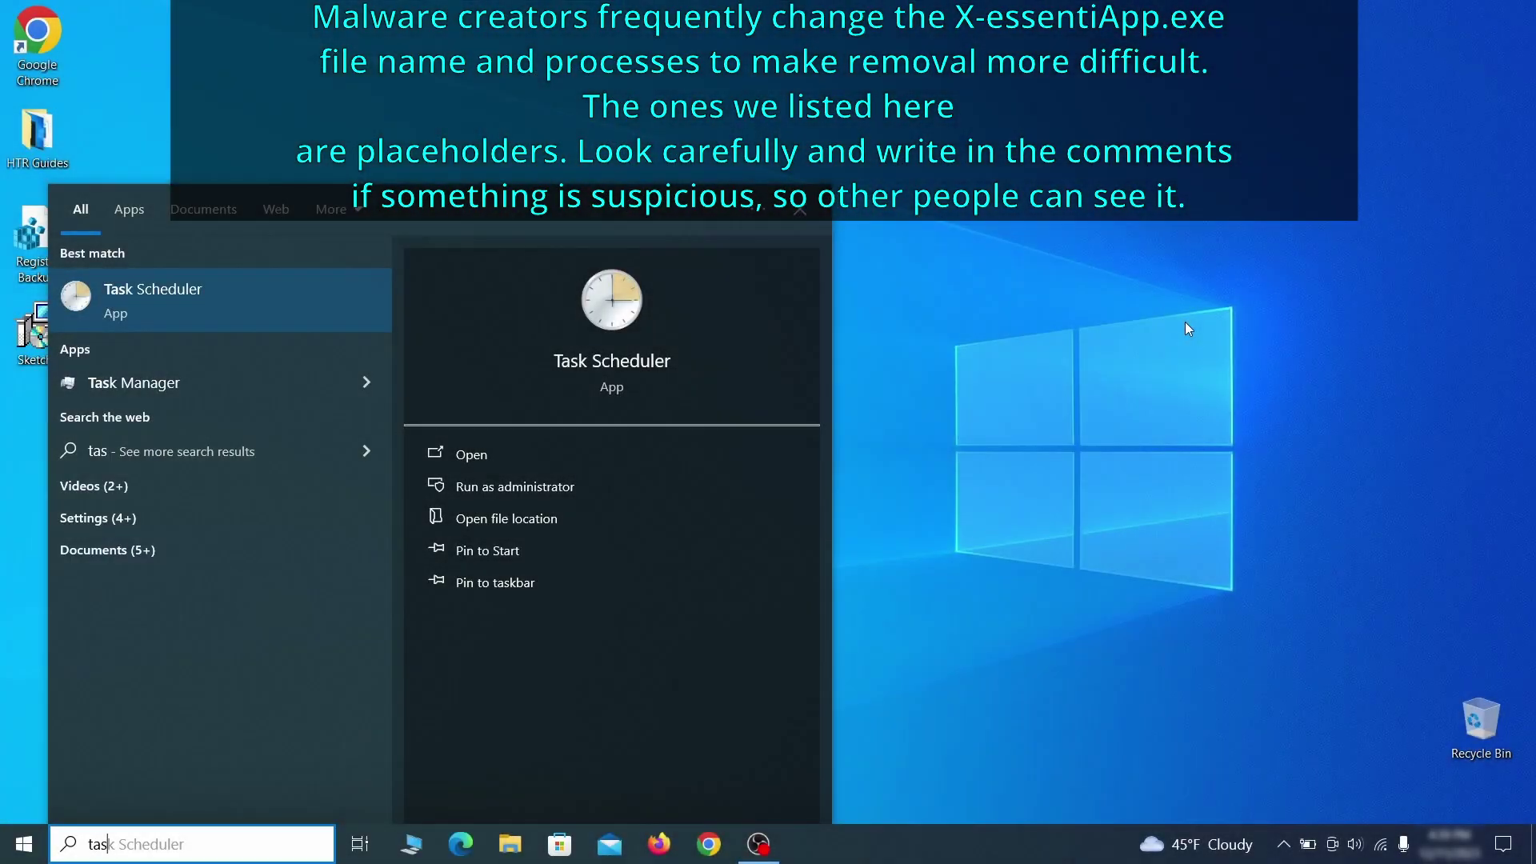
Step: Open Task Scheduler and display the tasks in the Task Scheduler Library
type("scheduler")
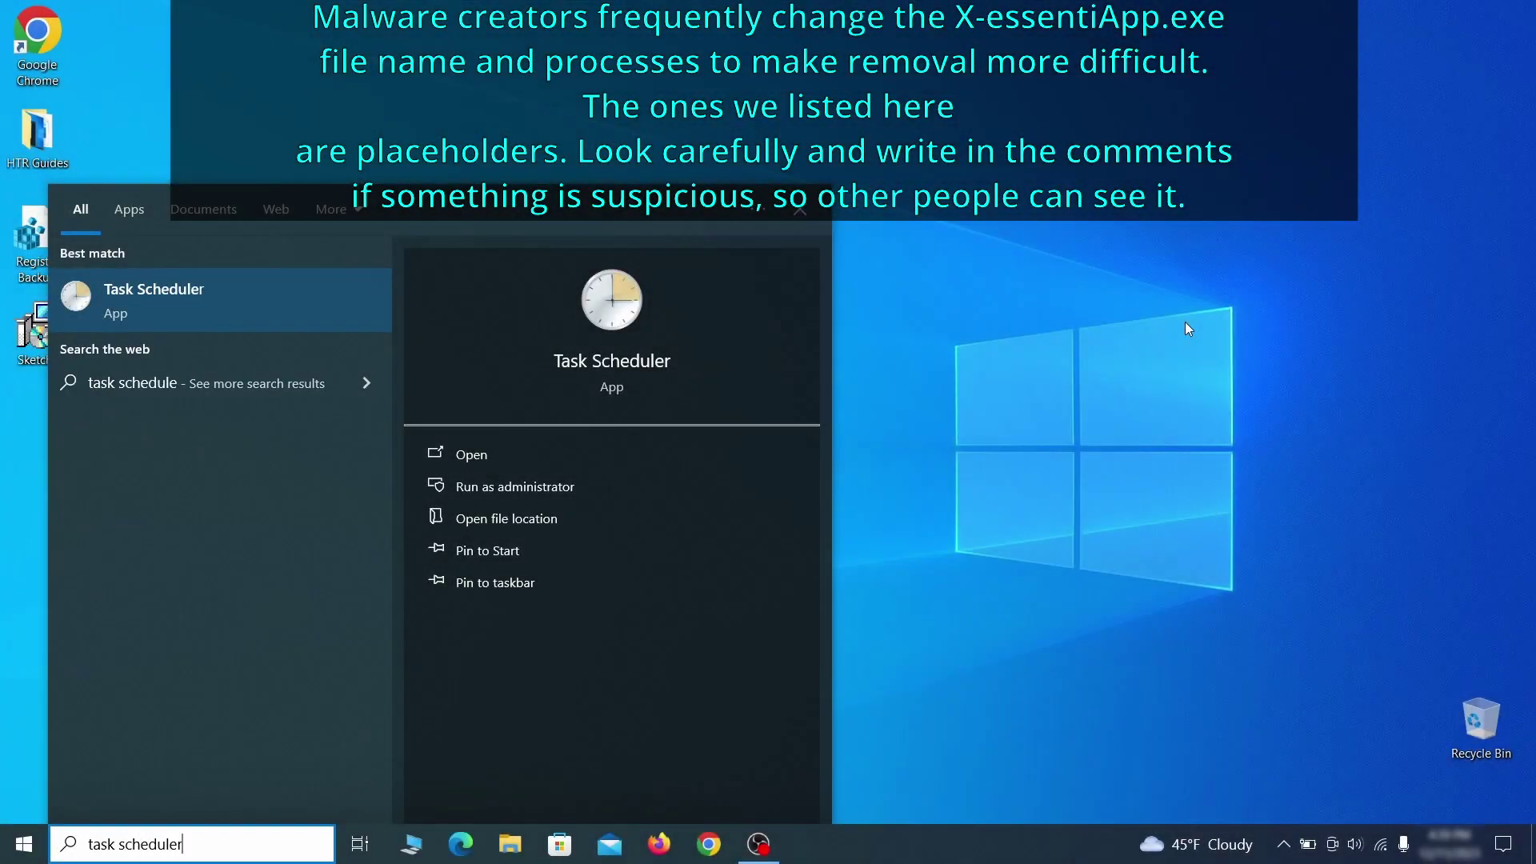
key("Return")
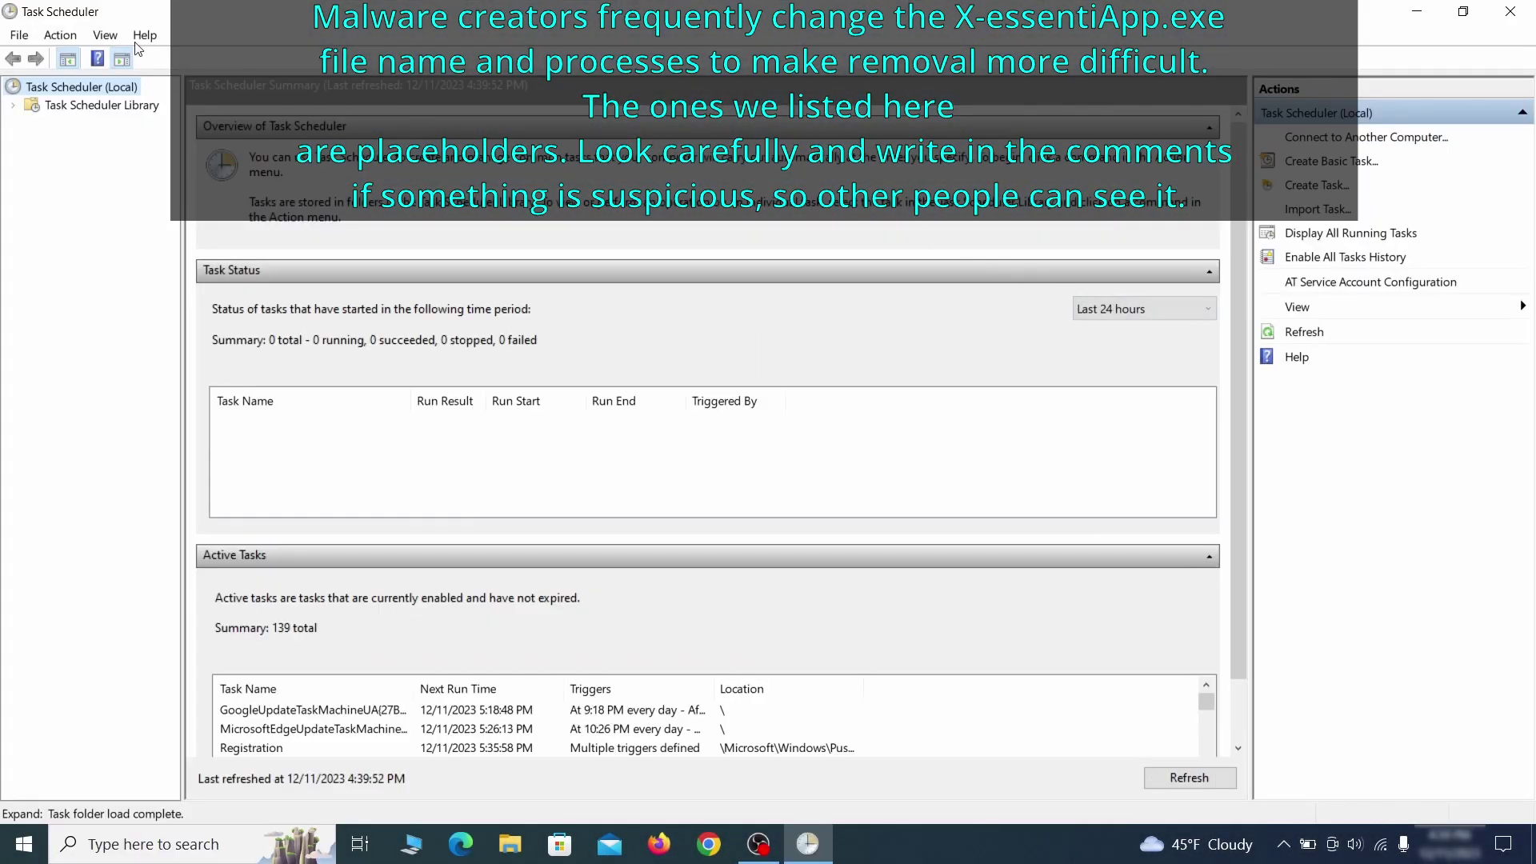
left_click(120, 105)
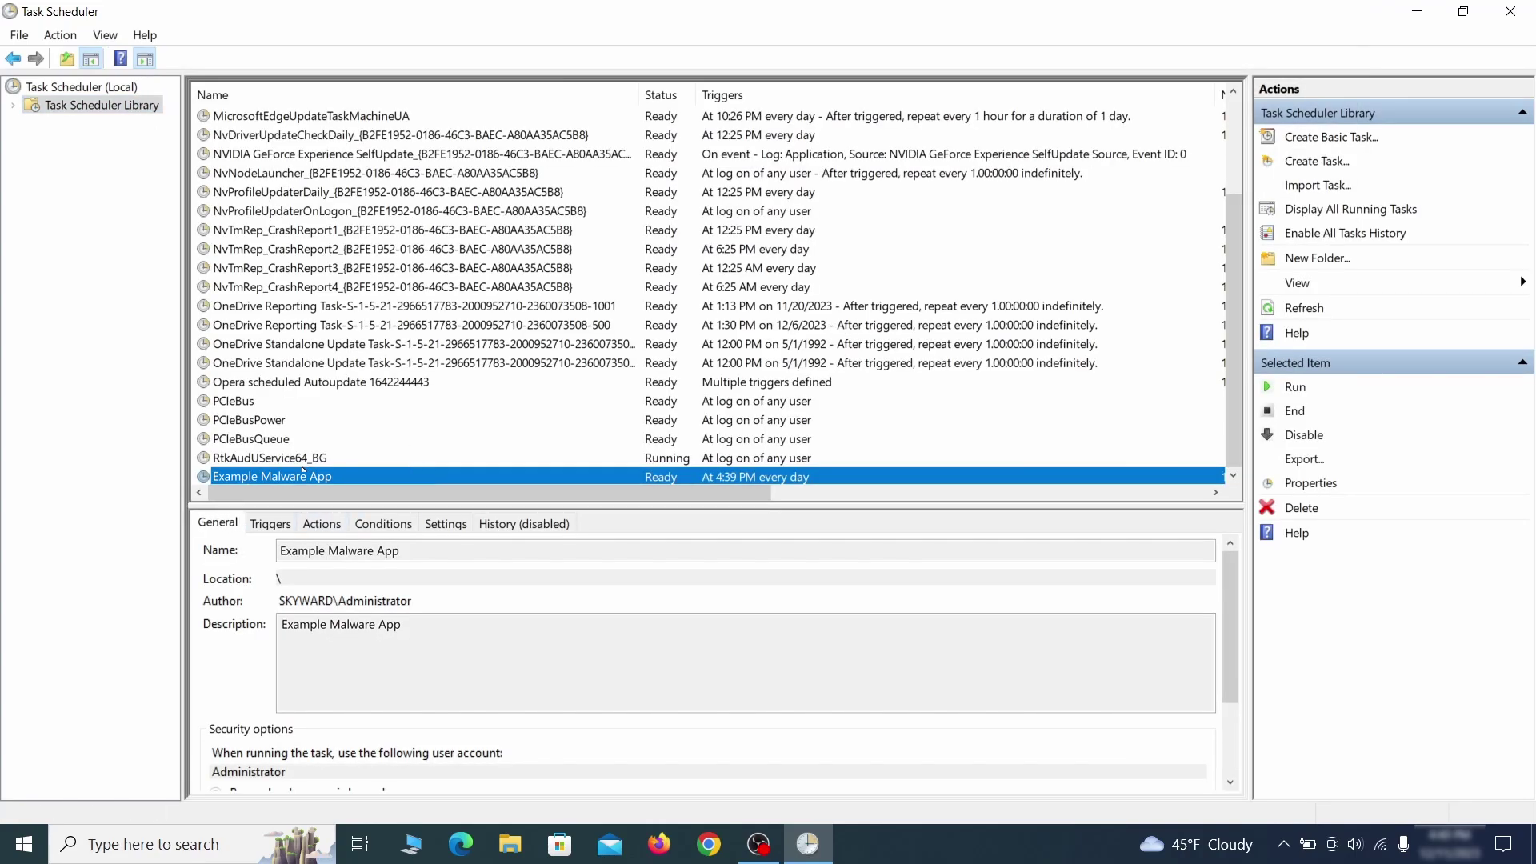
Step: Examine the triggers and actions in the properties of the Example Malware App task, then close the properties
right_click(440, 478)
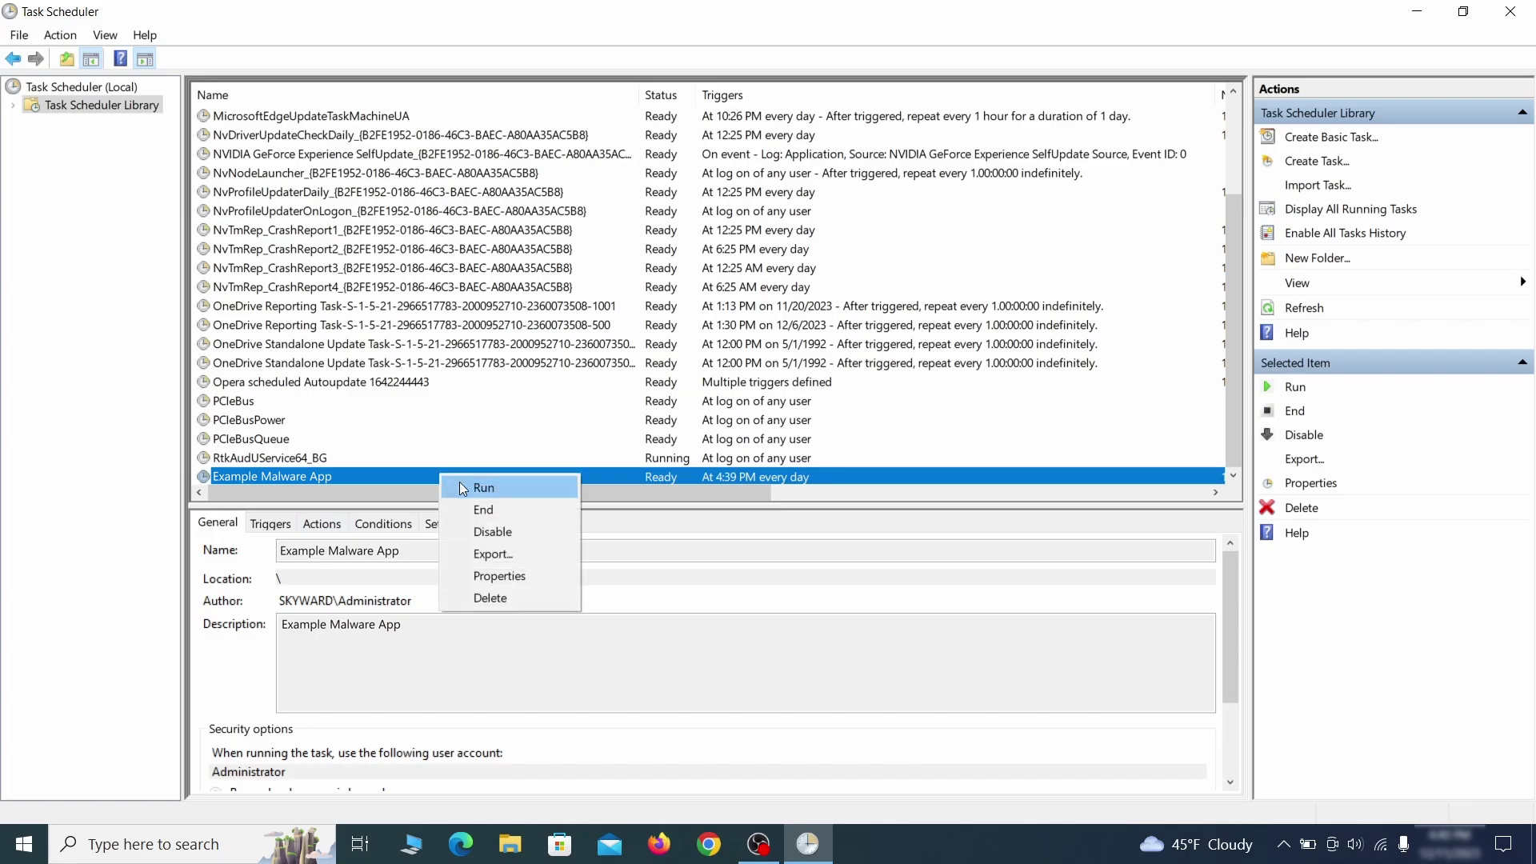
left_click(503, 577)
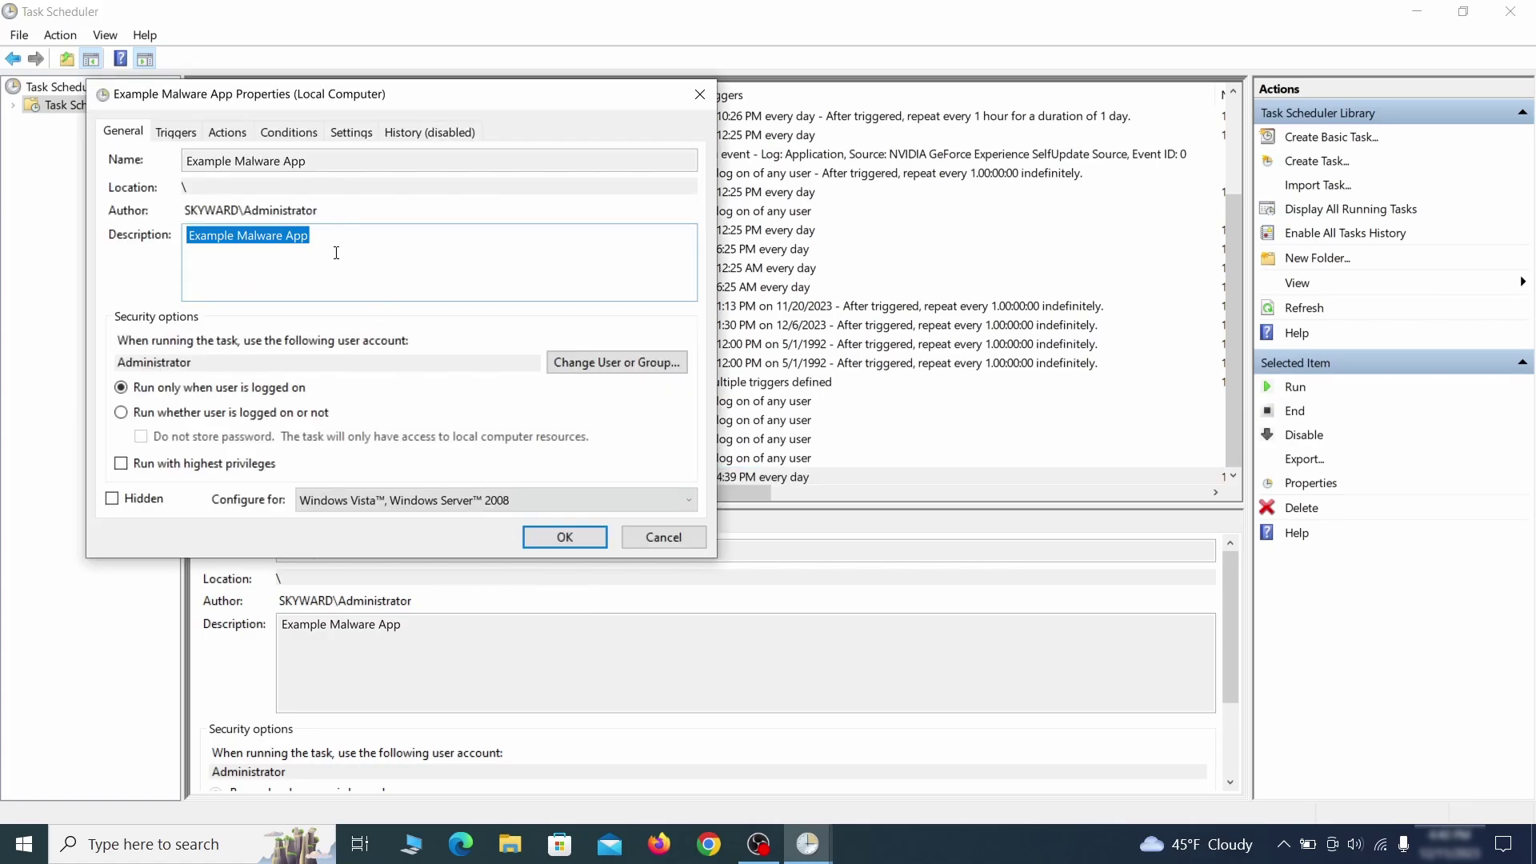
left_click(177, 130)
left_click(236, 133)
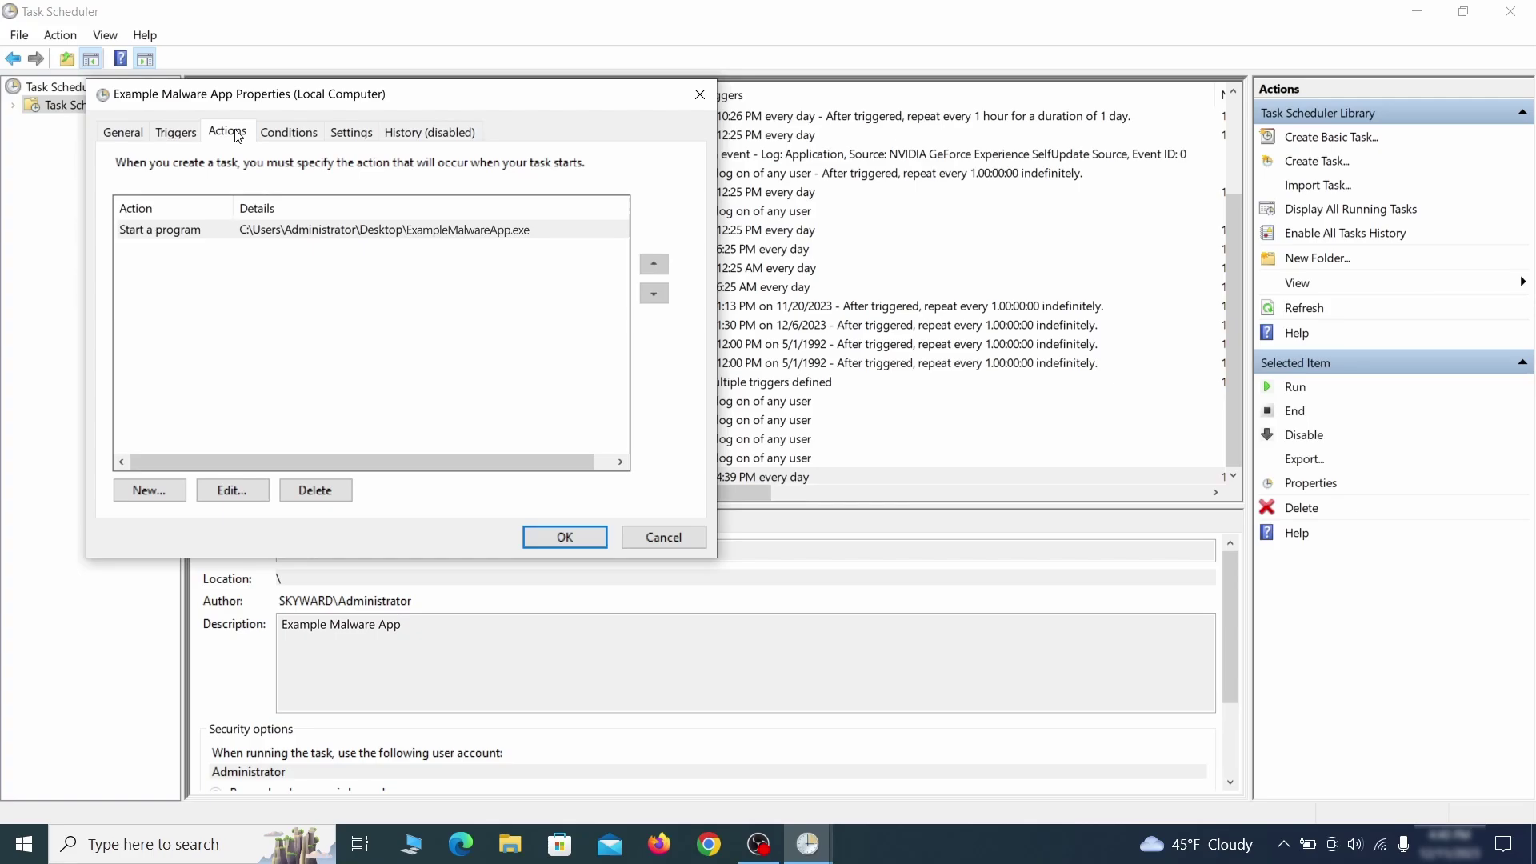
key("Escape")
Step: Delete the Example Malware App task from the Task Scheduler Library and confirm the deletion
right_click(493, 475)
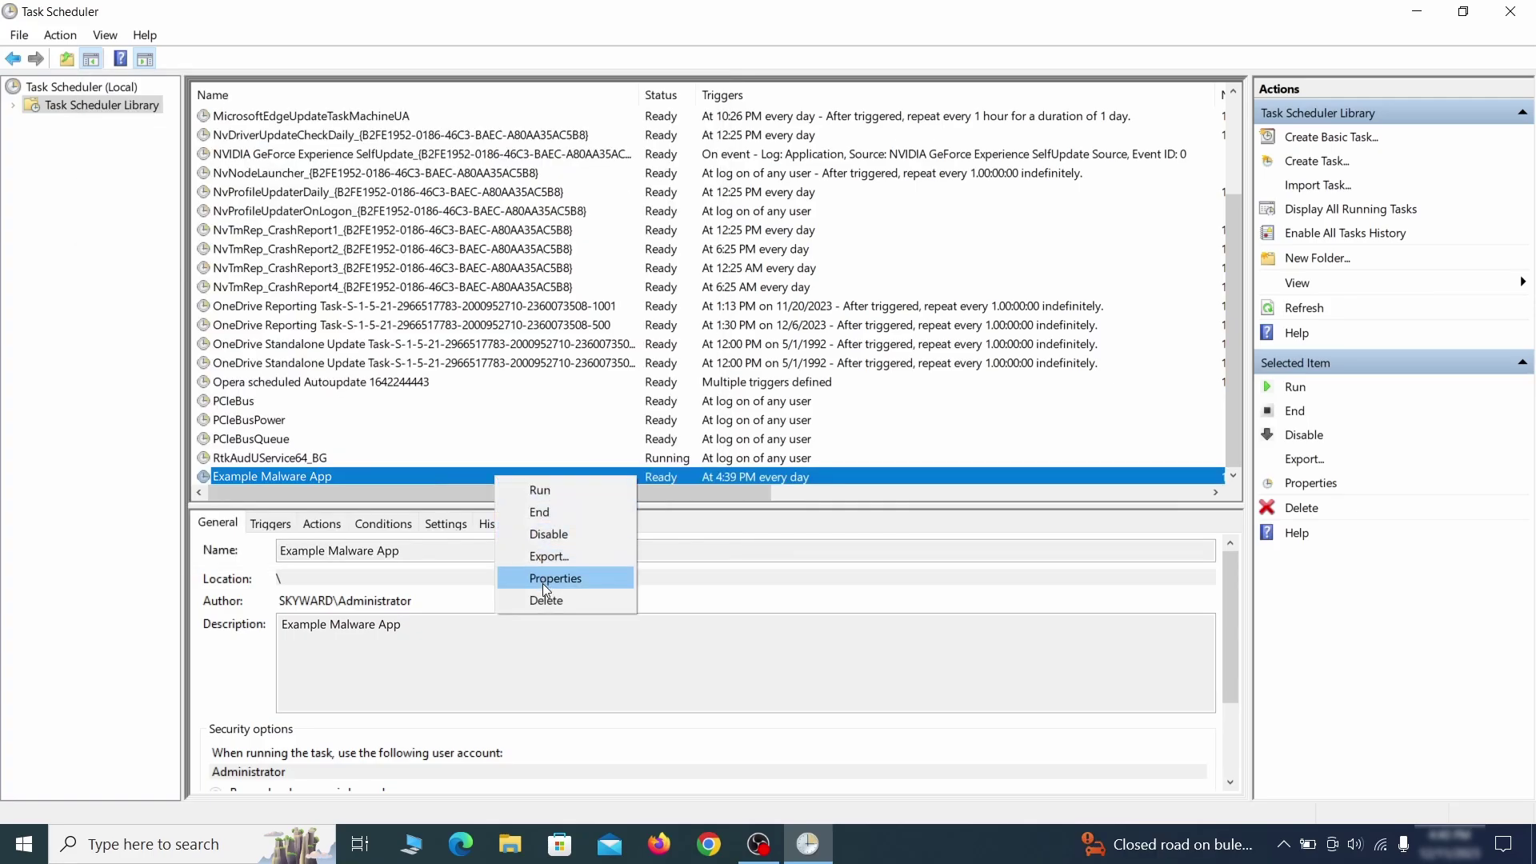
left_click(545, 600)
left_click(771, 563)
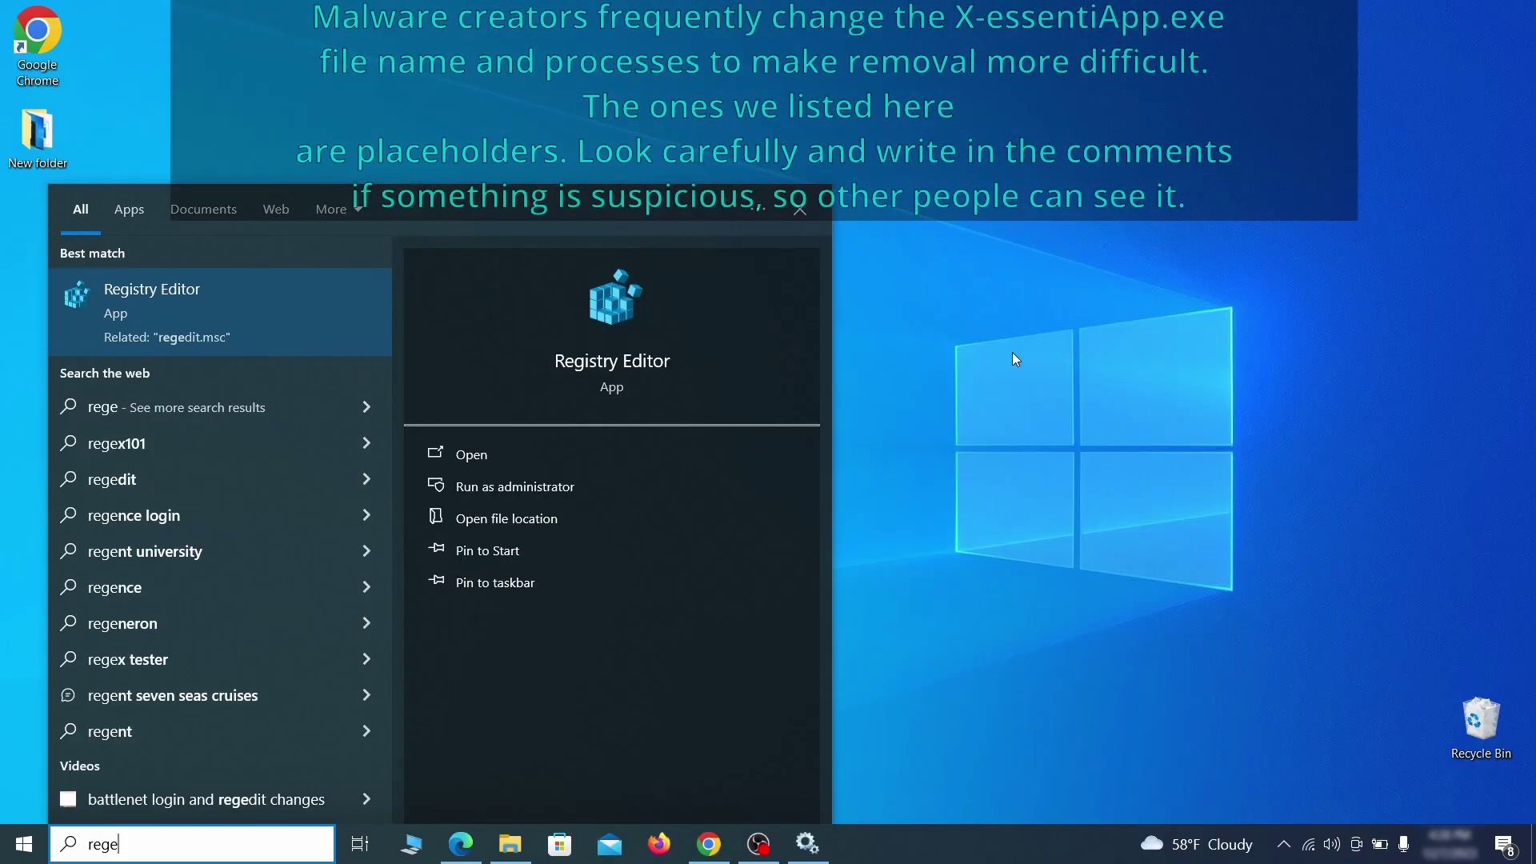
Step: Find Registry Editor with the search term regedit and run it as administrator
type("di")
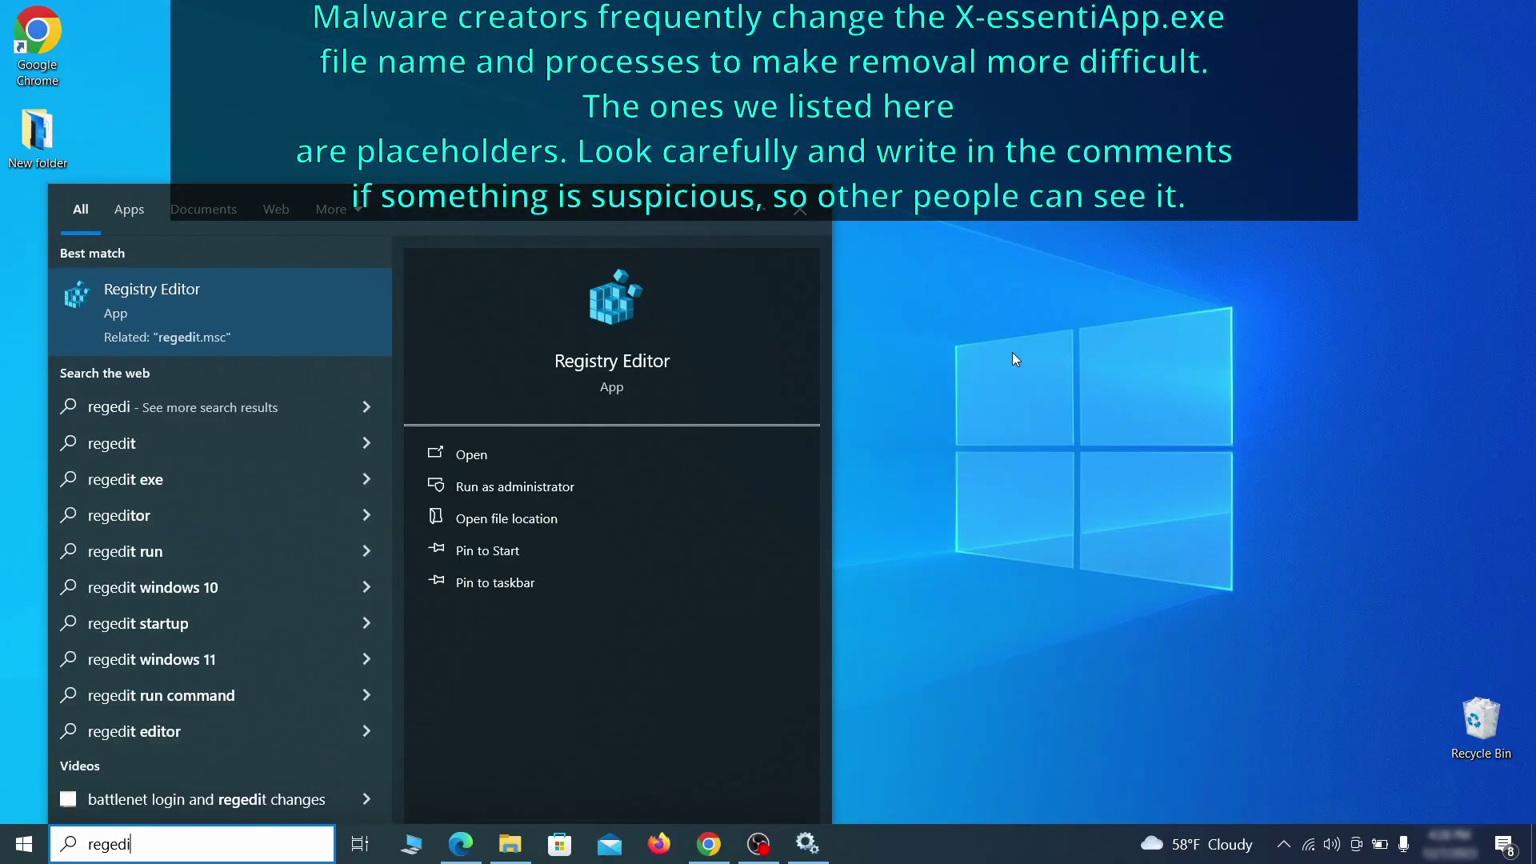
type("t")
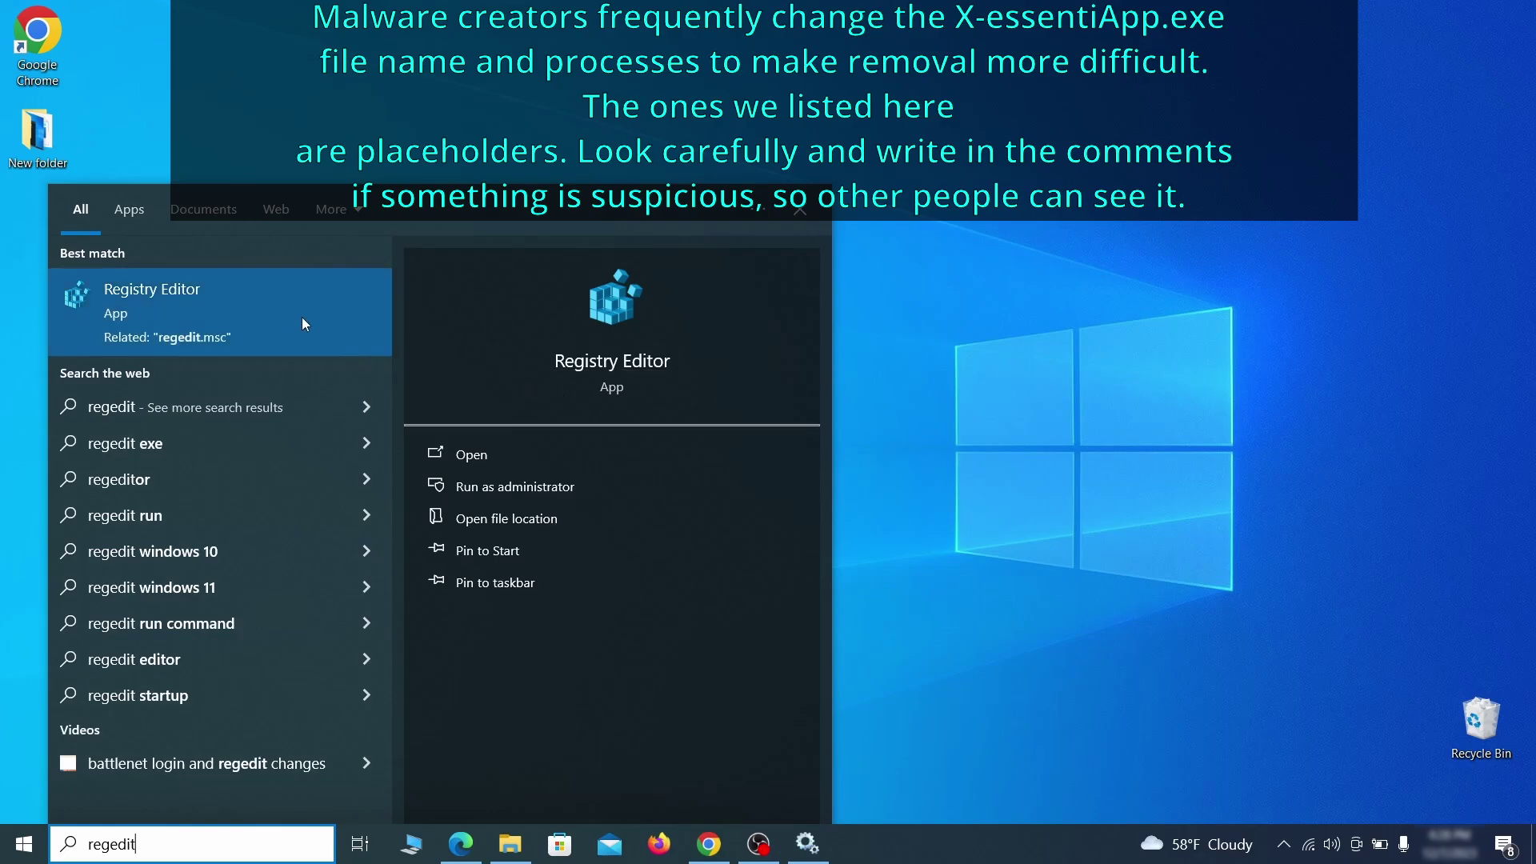
right_click(285, 301)
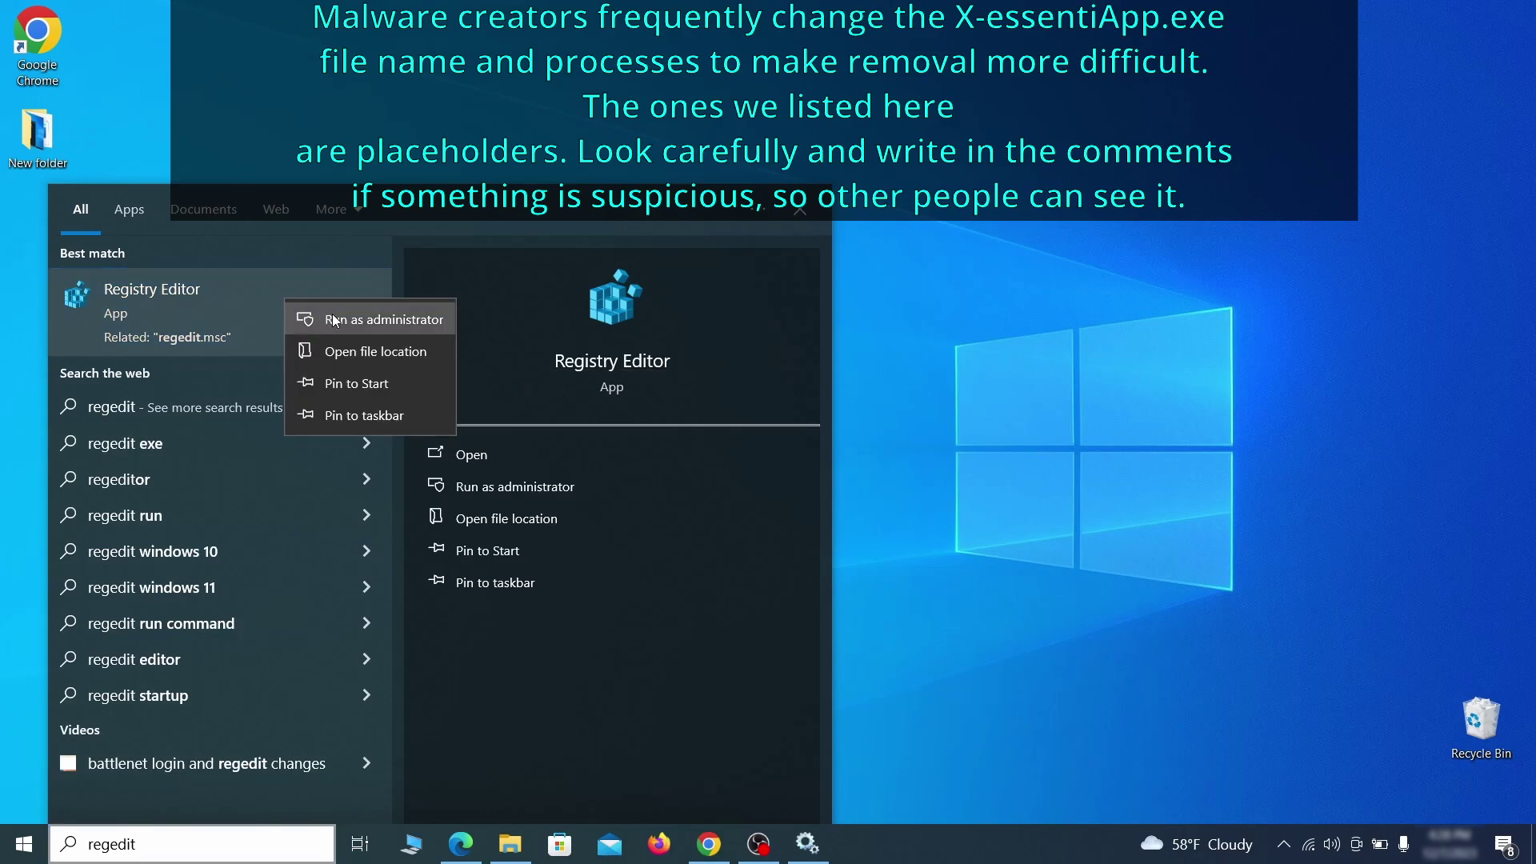
left_click(402, 320)
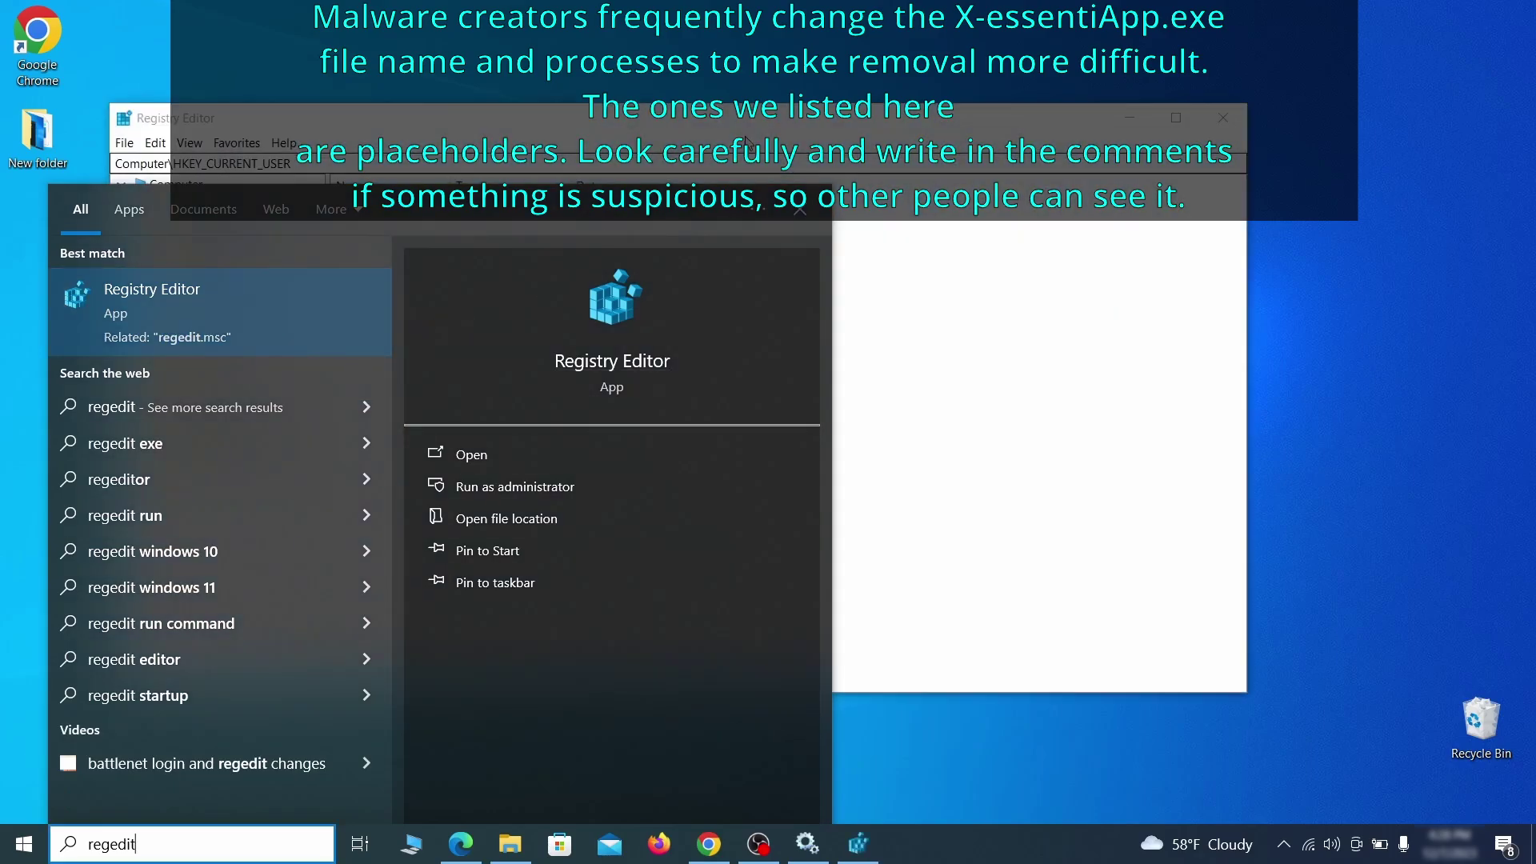
key("Return")
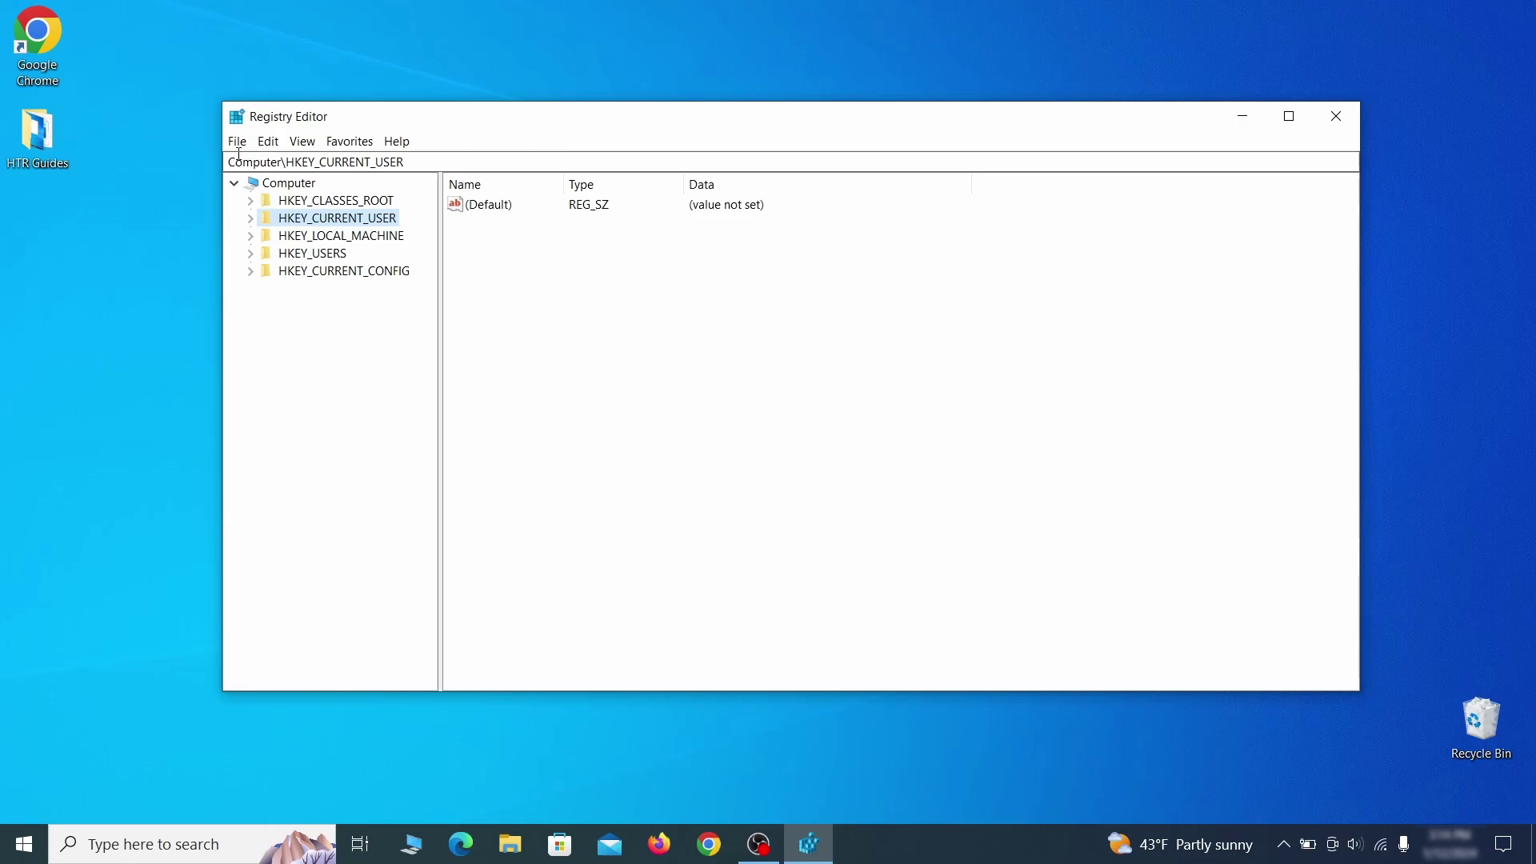
Step: Export the HKEY_CURRENT_USER branch to the desktop as a registry file named Registry Backup 1
left_click(238, 144)
left_click(367, 186)
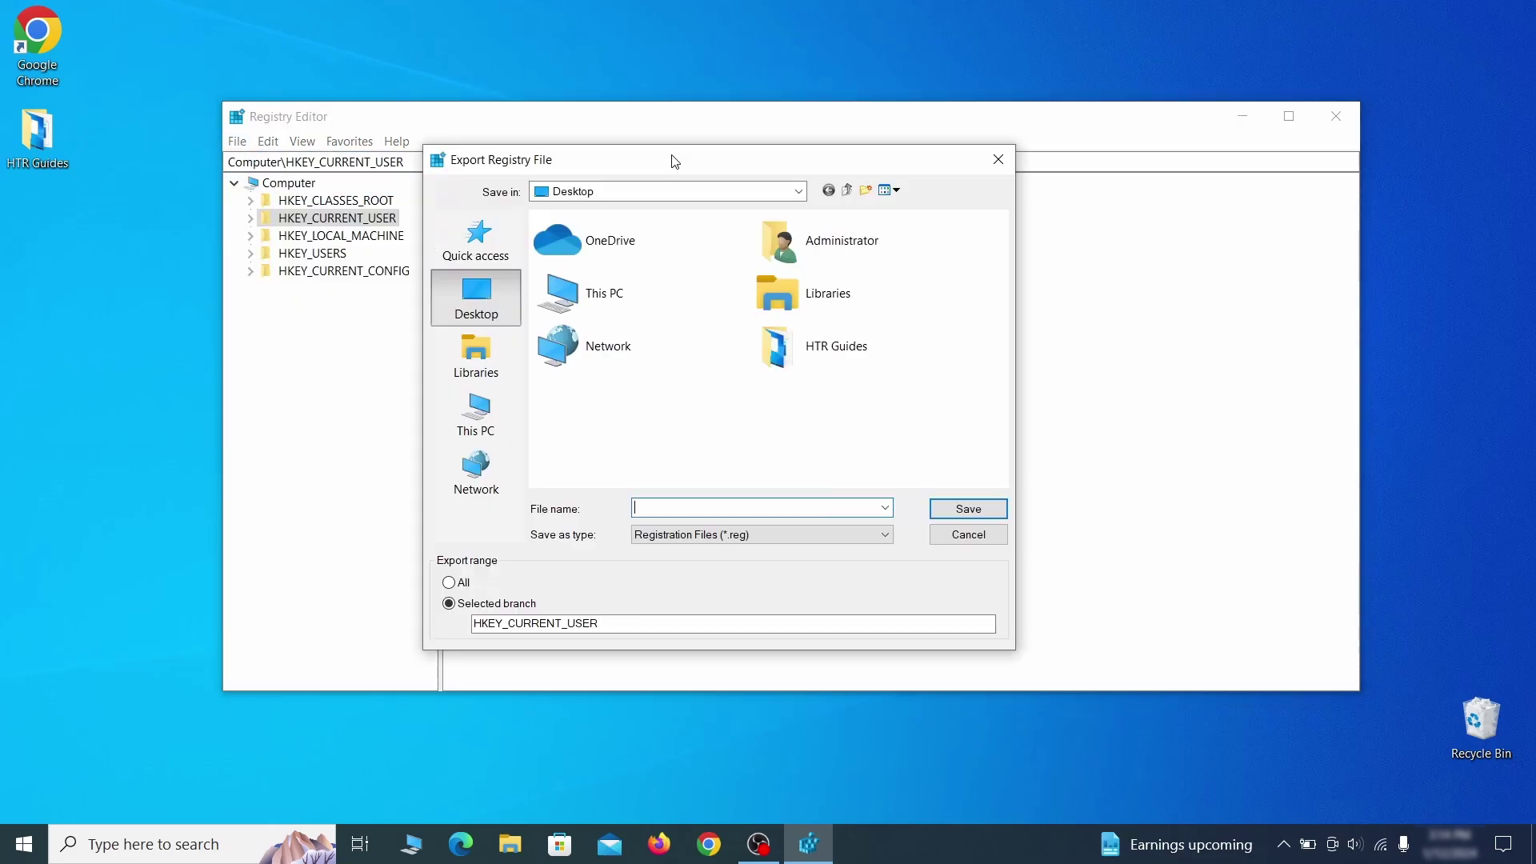
type("Registry Backup 1")
key("Return")
Step: Start a registry import and select the Registry Backup 1 file on the desktop
left_click(237, 142)
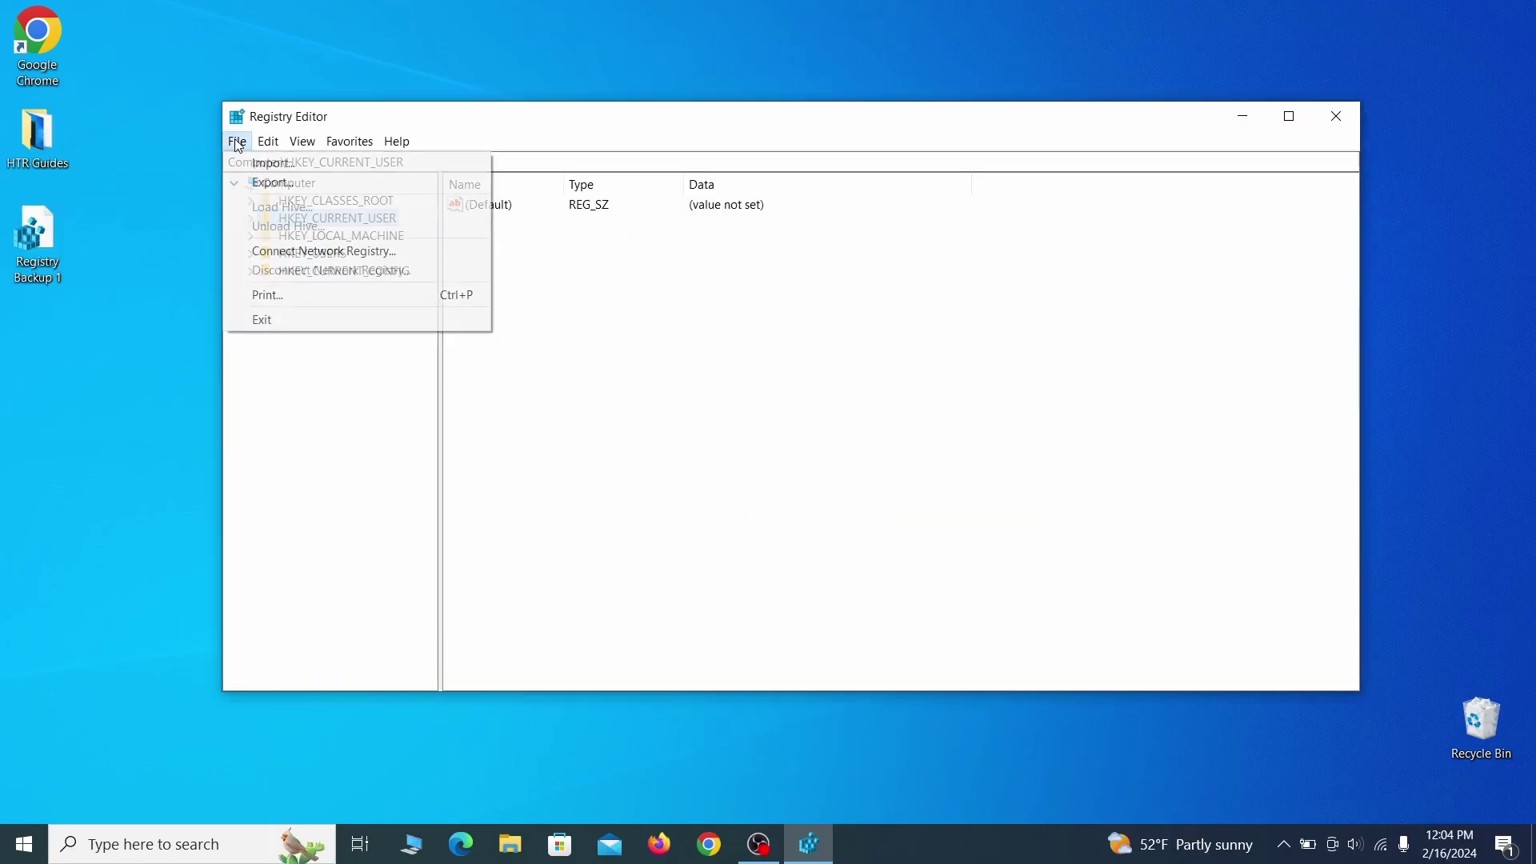
left_click(334, 166)
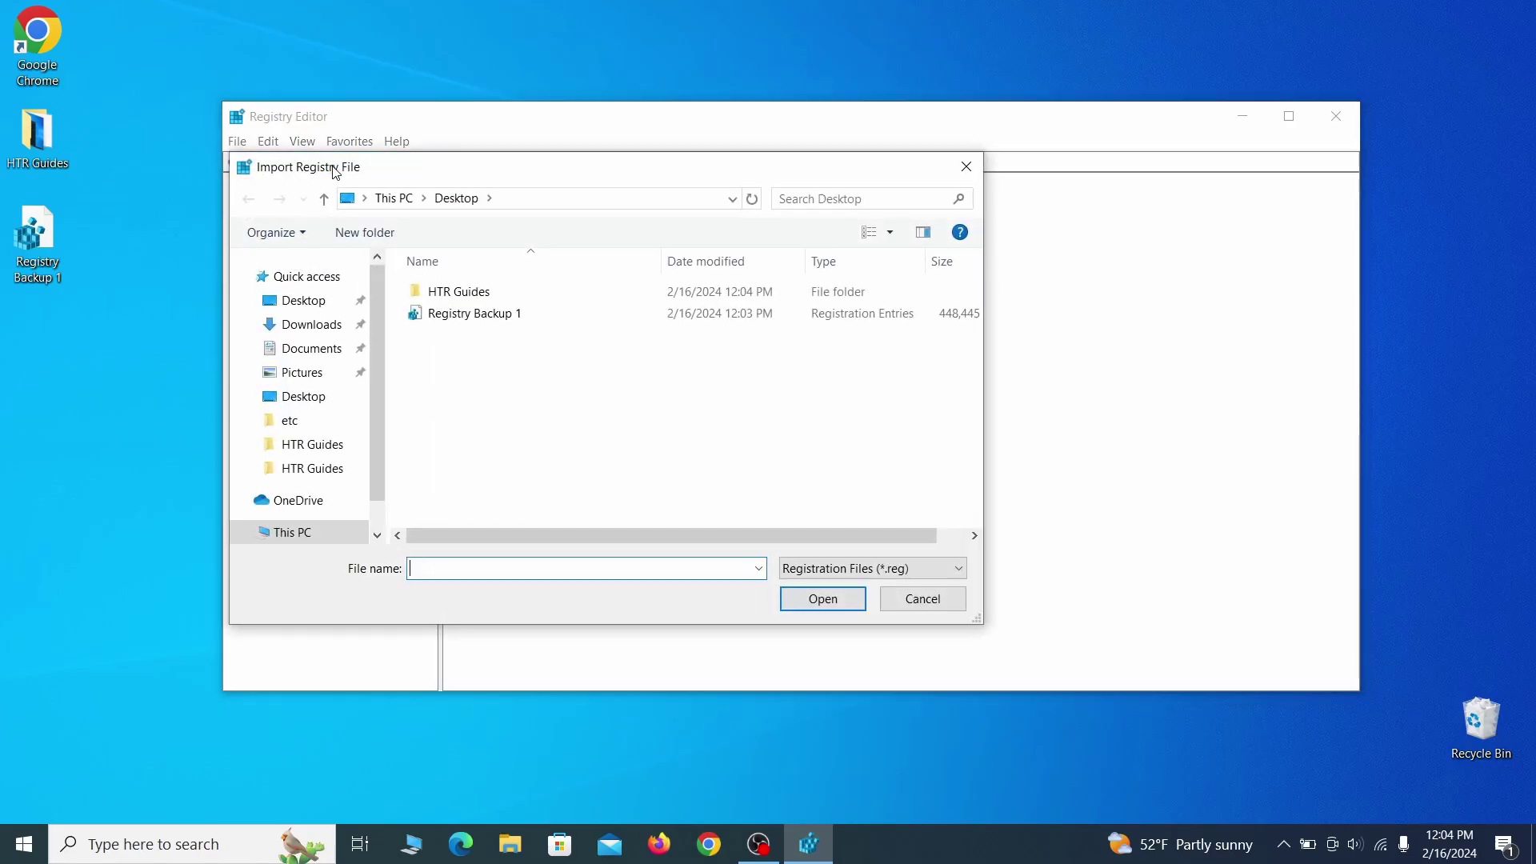
left_click(531, 316)
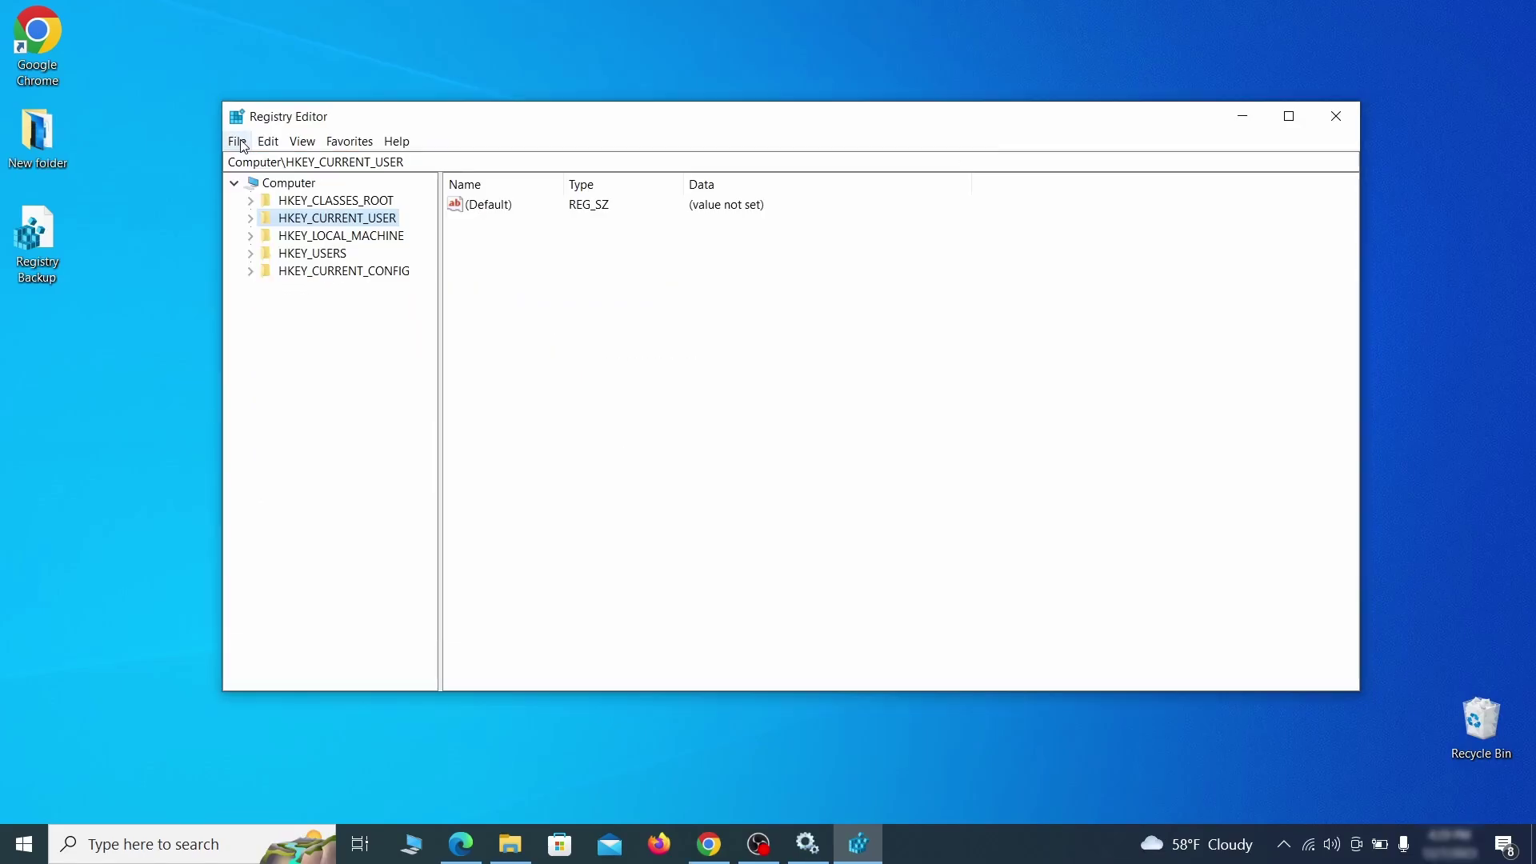
Step: Search the registry for Example Malware App and bring up the available actions for the Reopen key under InstallBuilders\Example Malware App
left_click(239, 142)
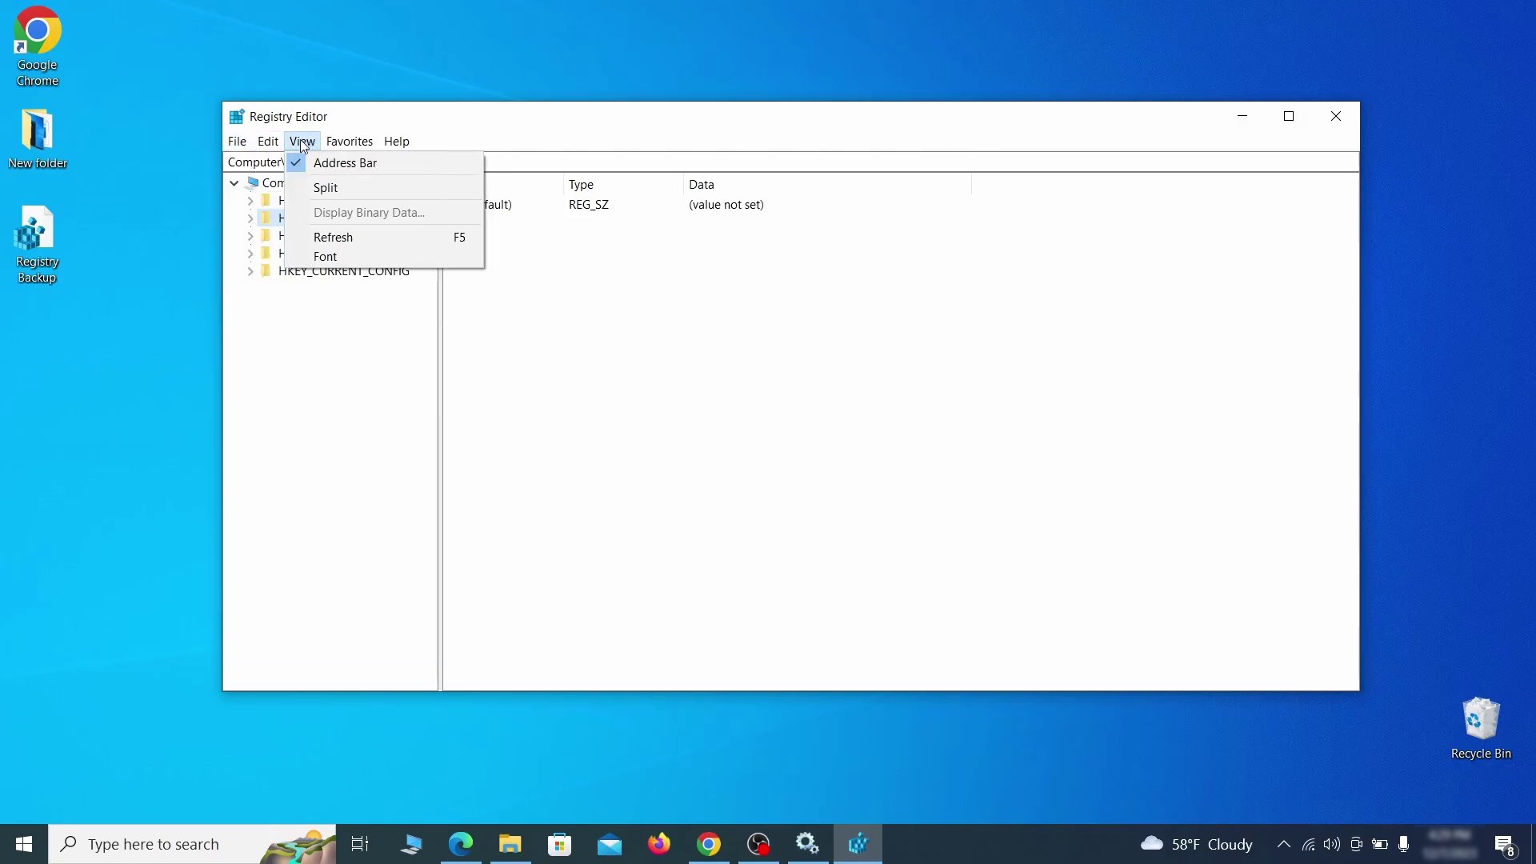
mouse_move(275, 146)
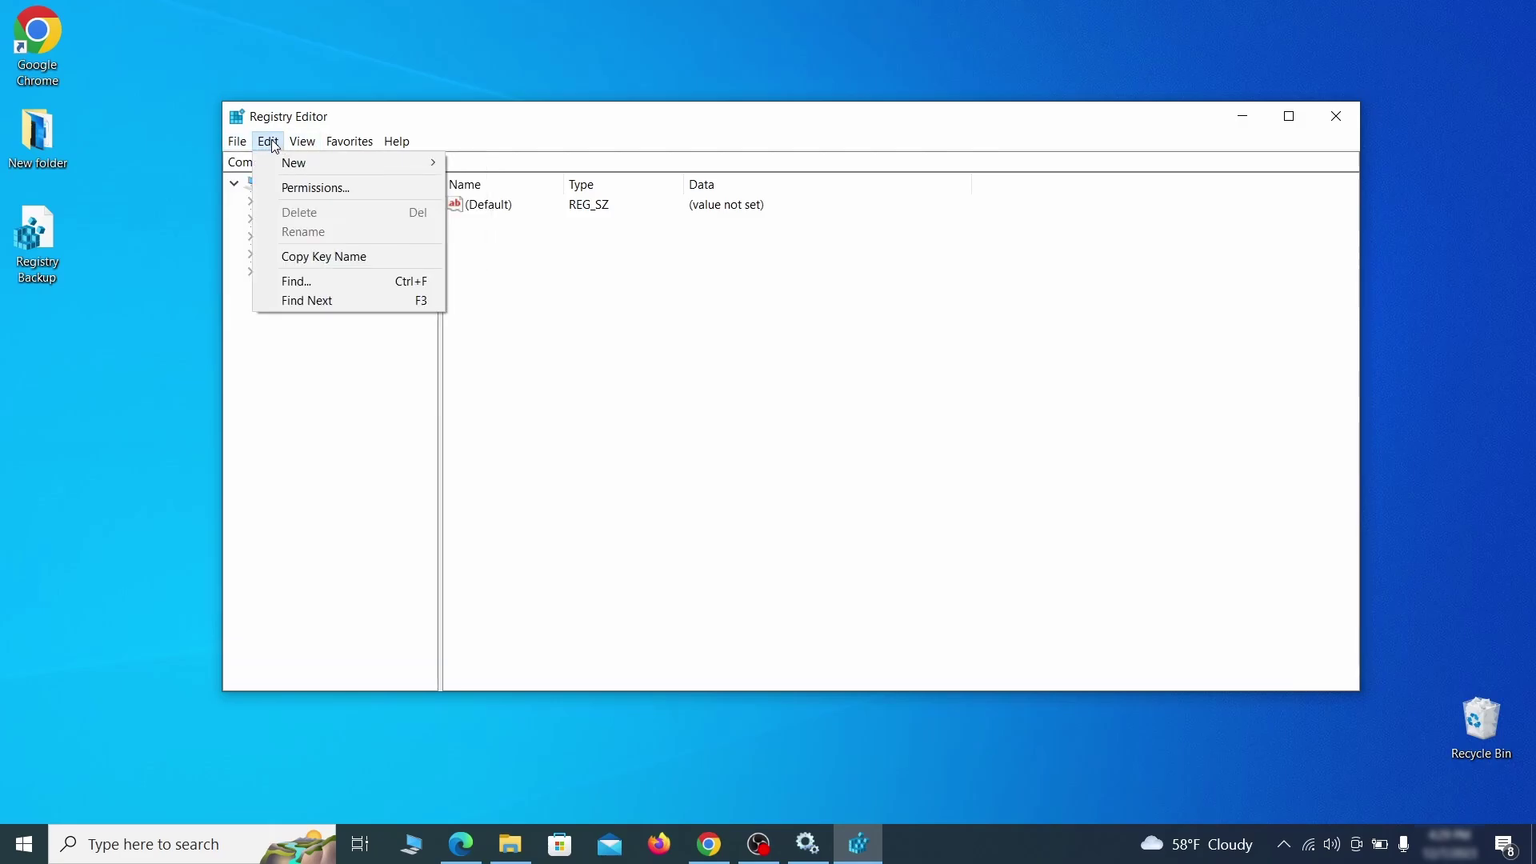
left_click(331, 281)
type("Examp")
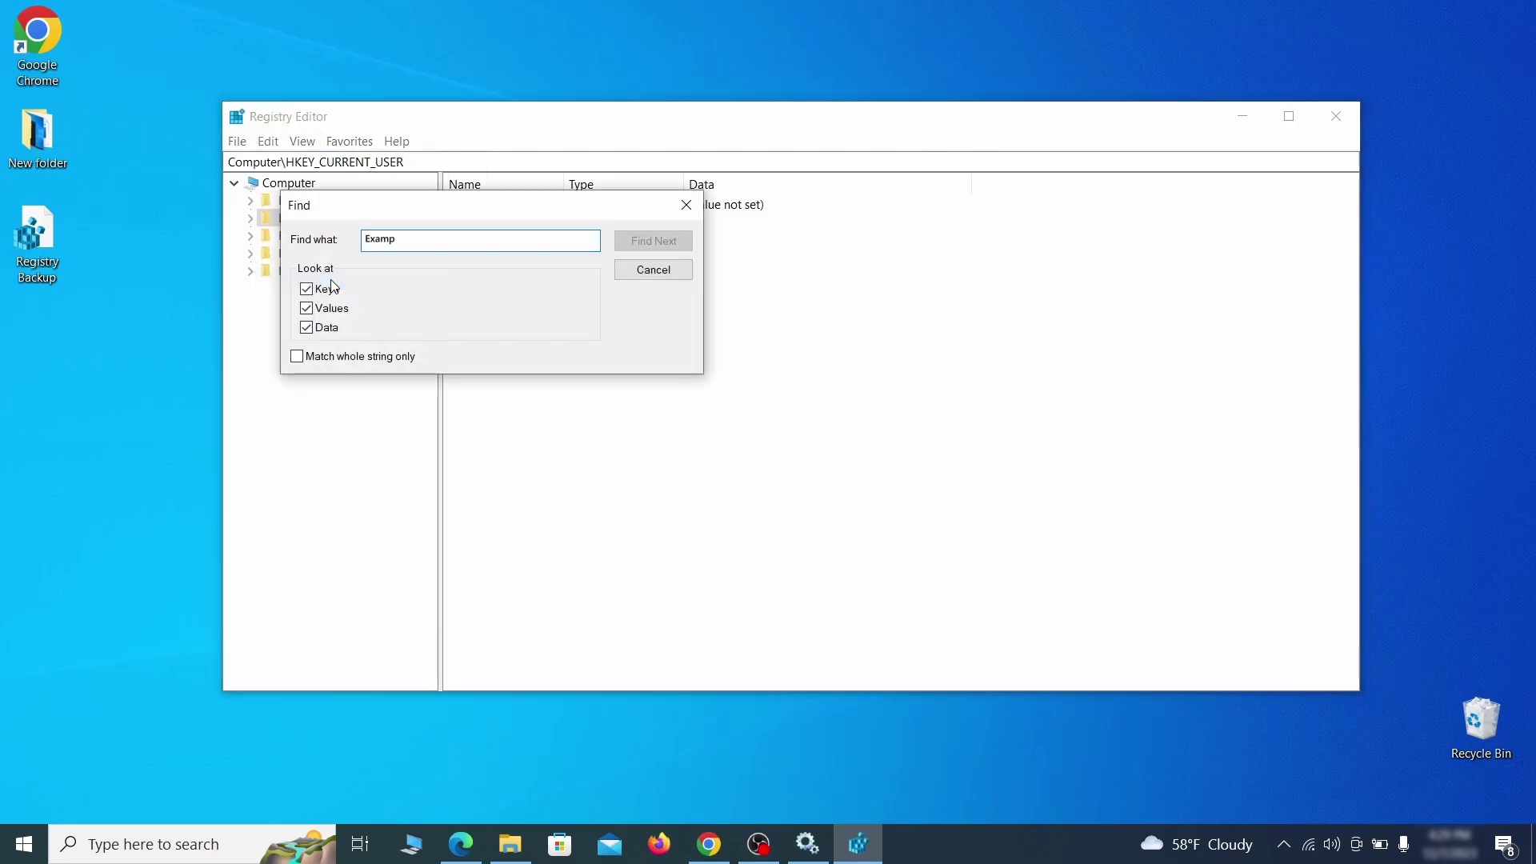
type("le Malware App")
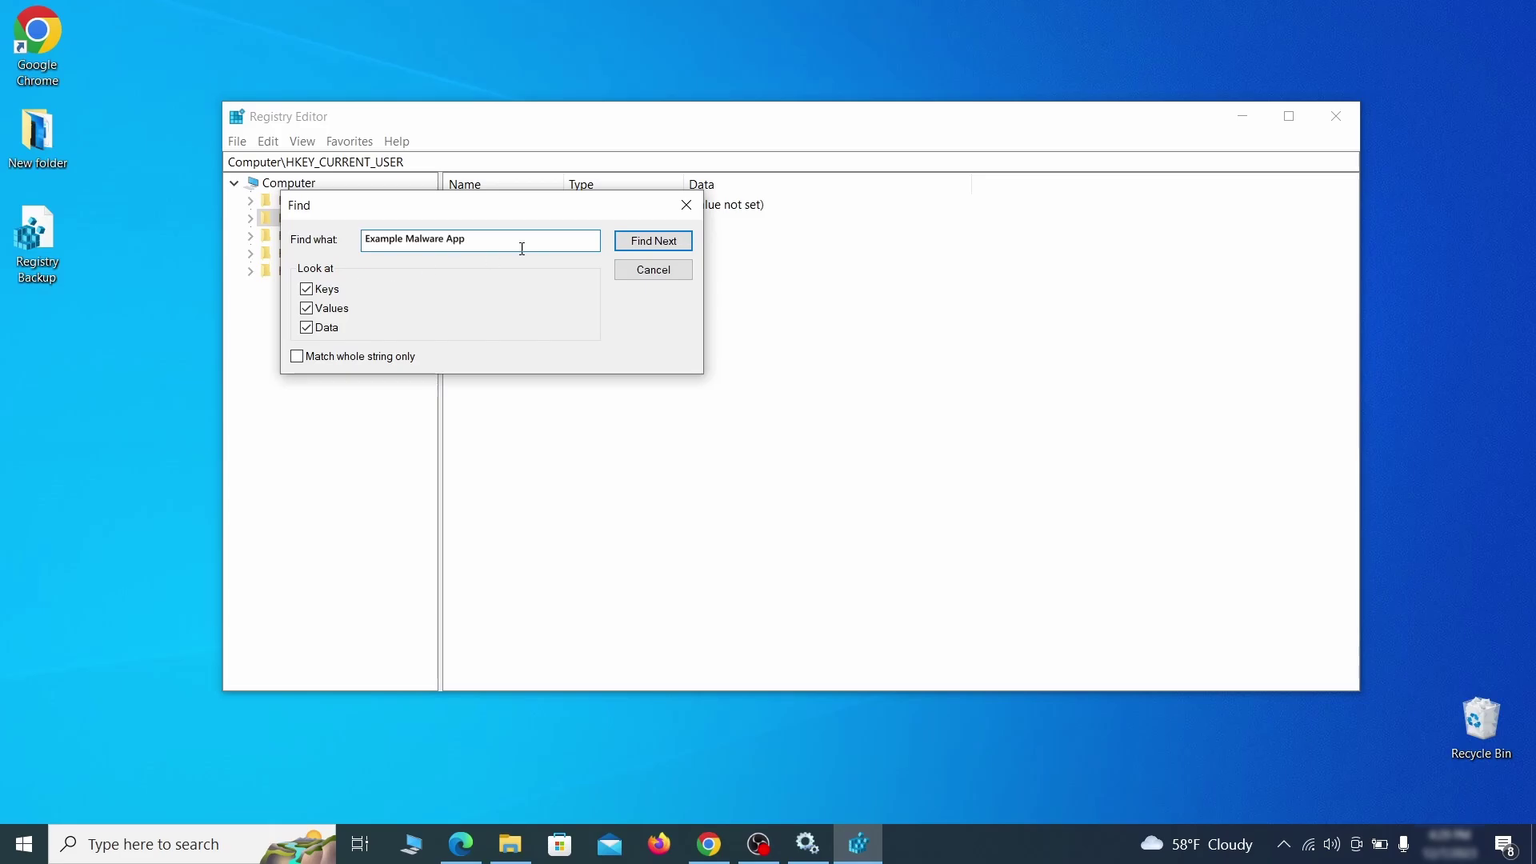
left_click(660, 241)
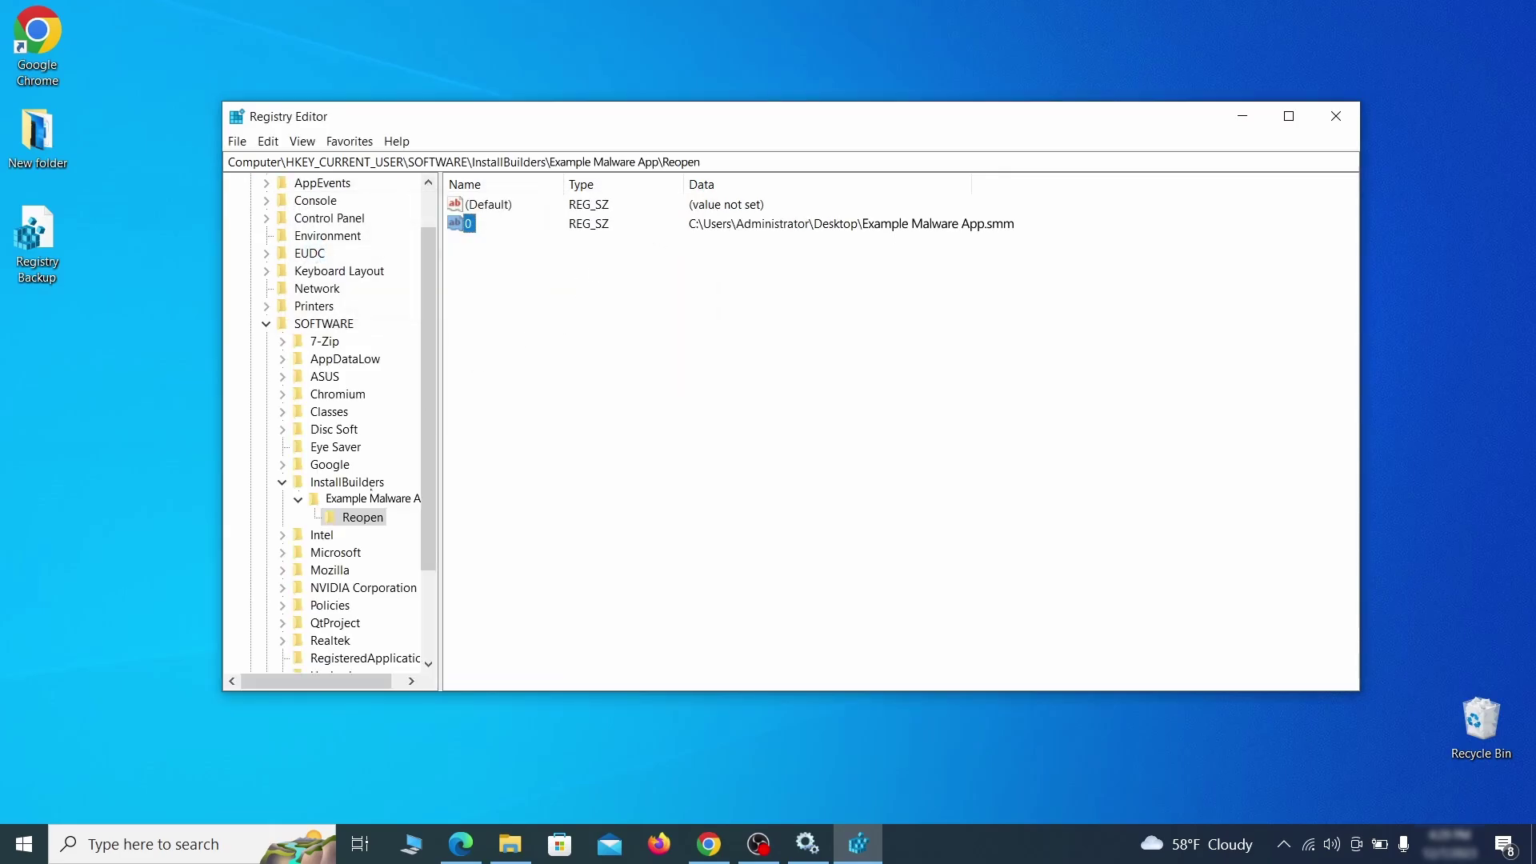
left_click(375, 520)
right_click(368, 519)
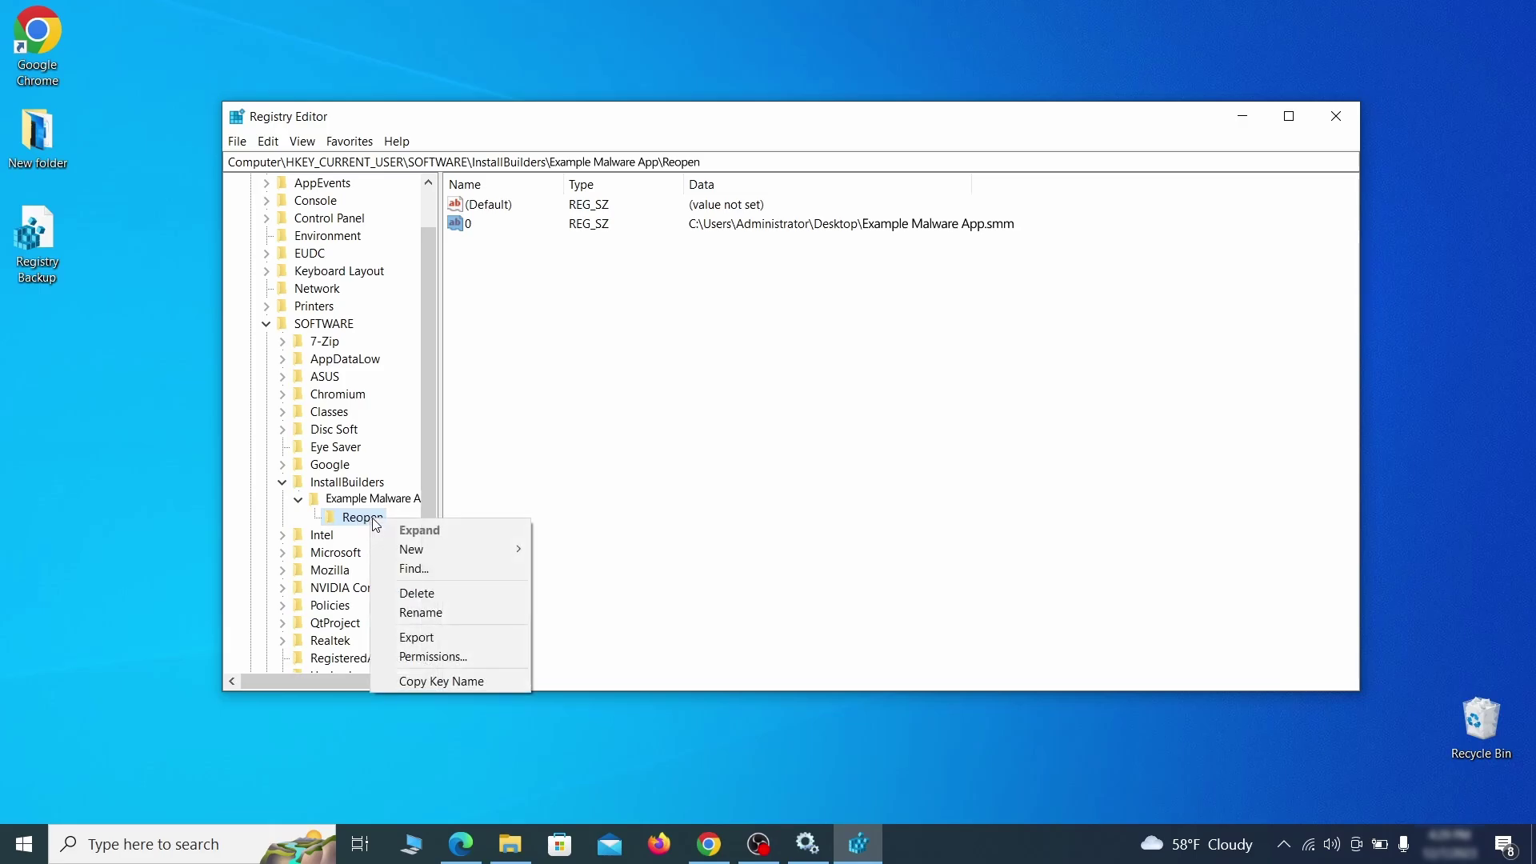
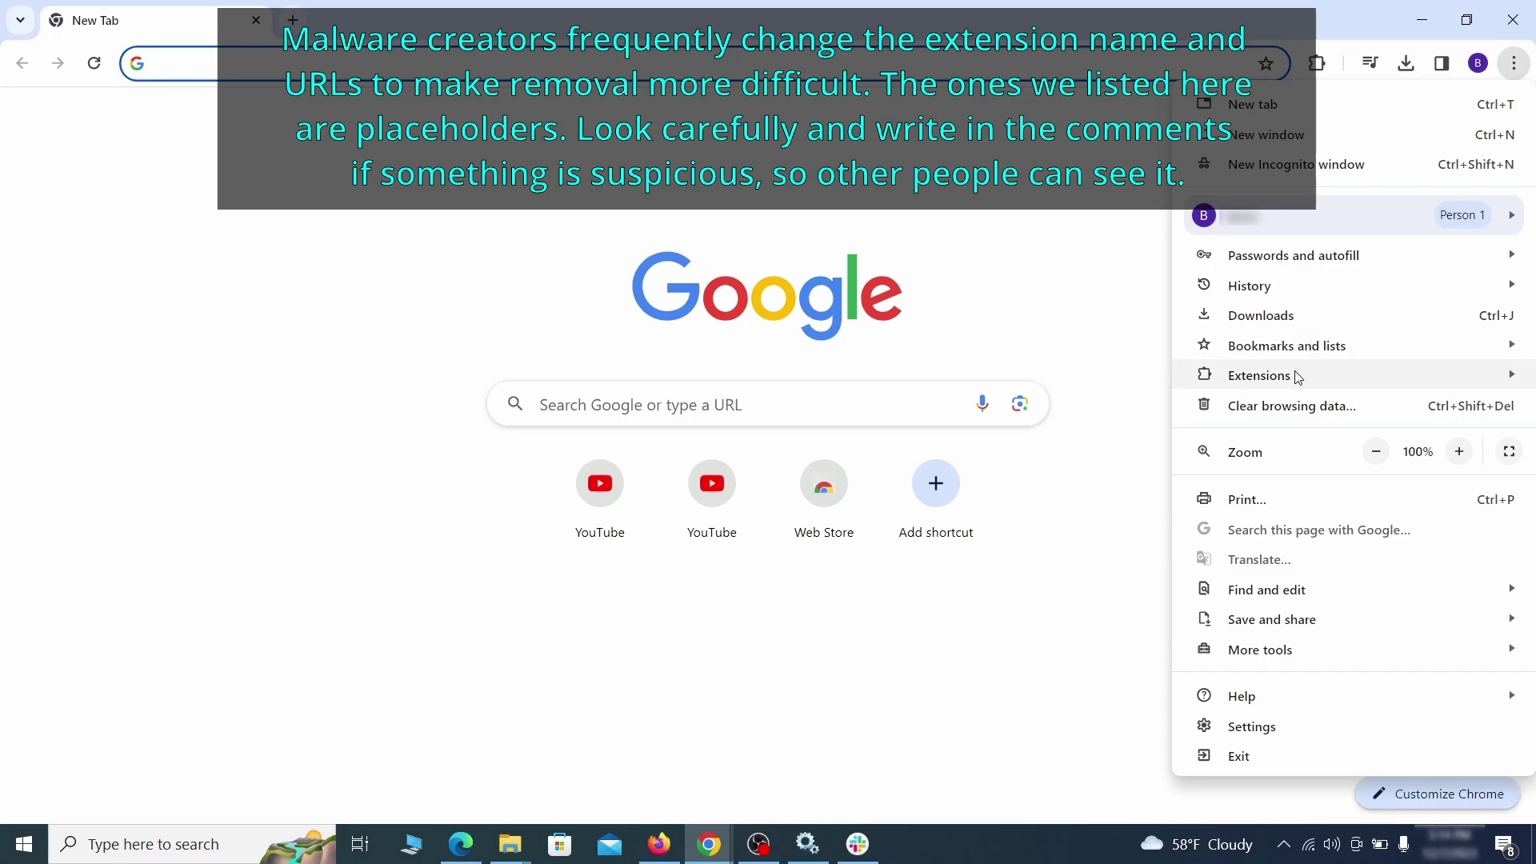
Step: Switch to Chrome's extension management, disable the Add to Zola Button extension and remove it
mouse_move(1220, 376)
left_click(1126, 378)
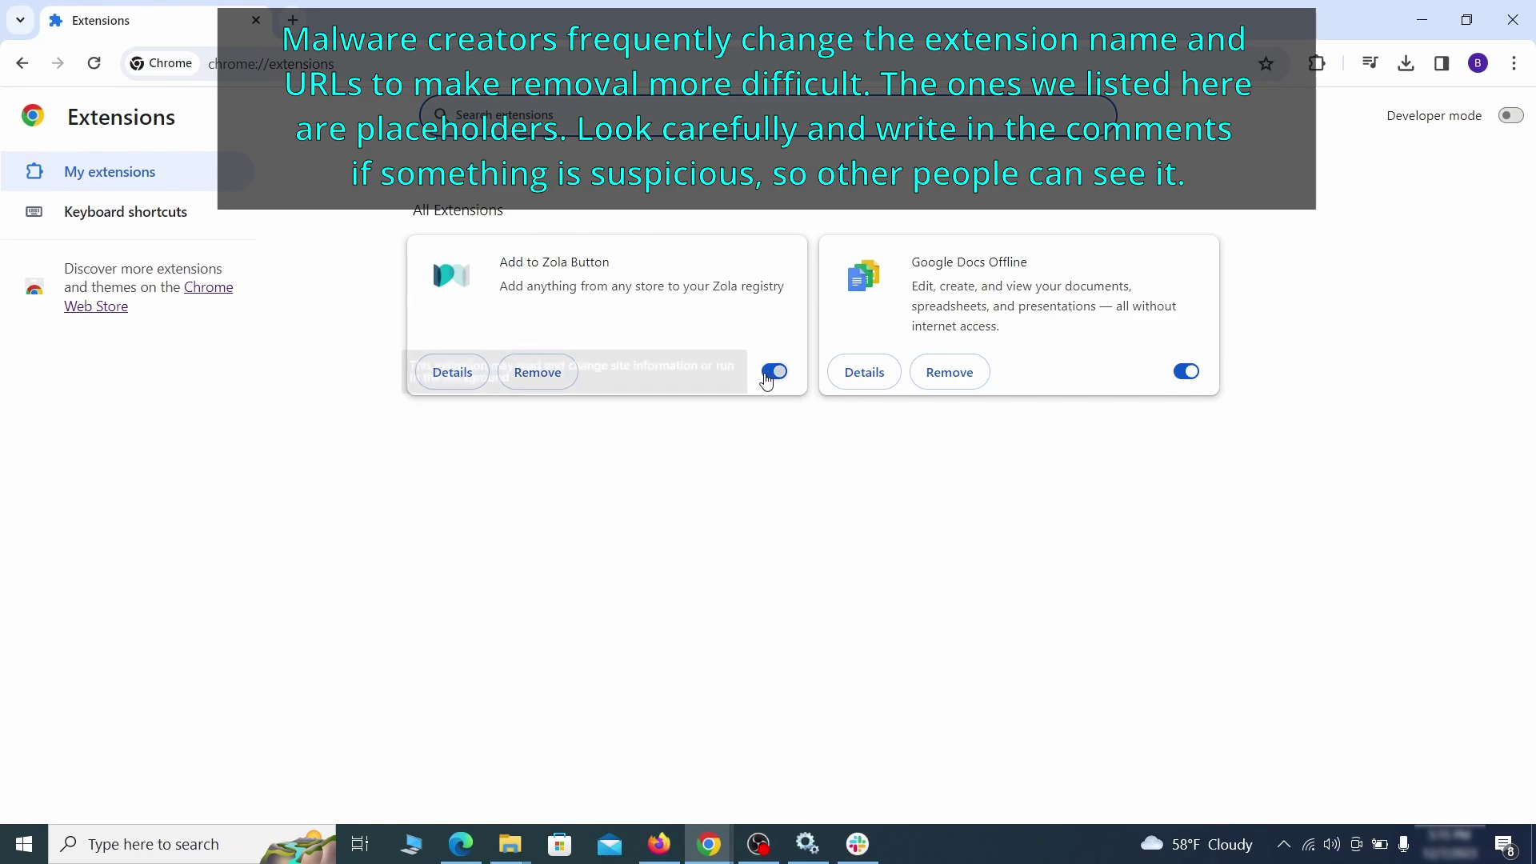
left_click(760, 373)
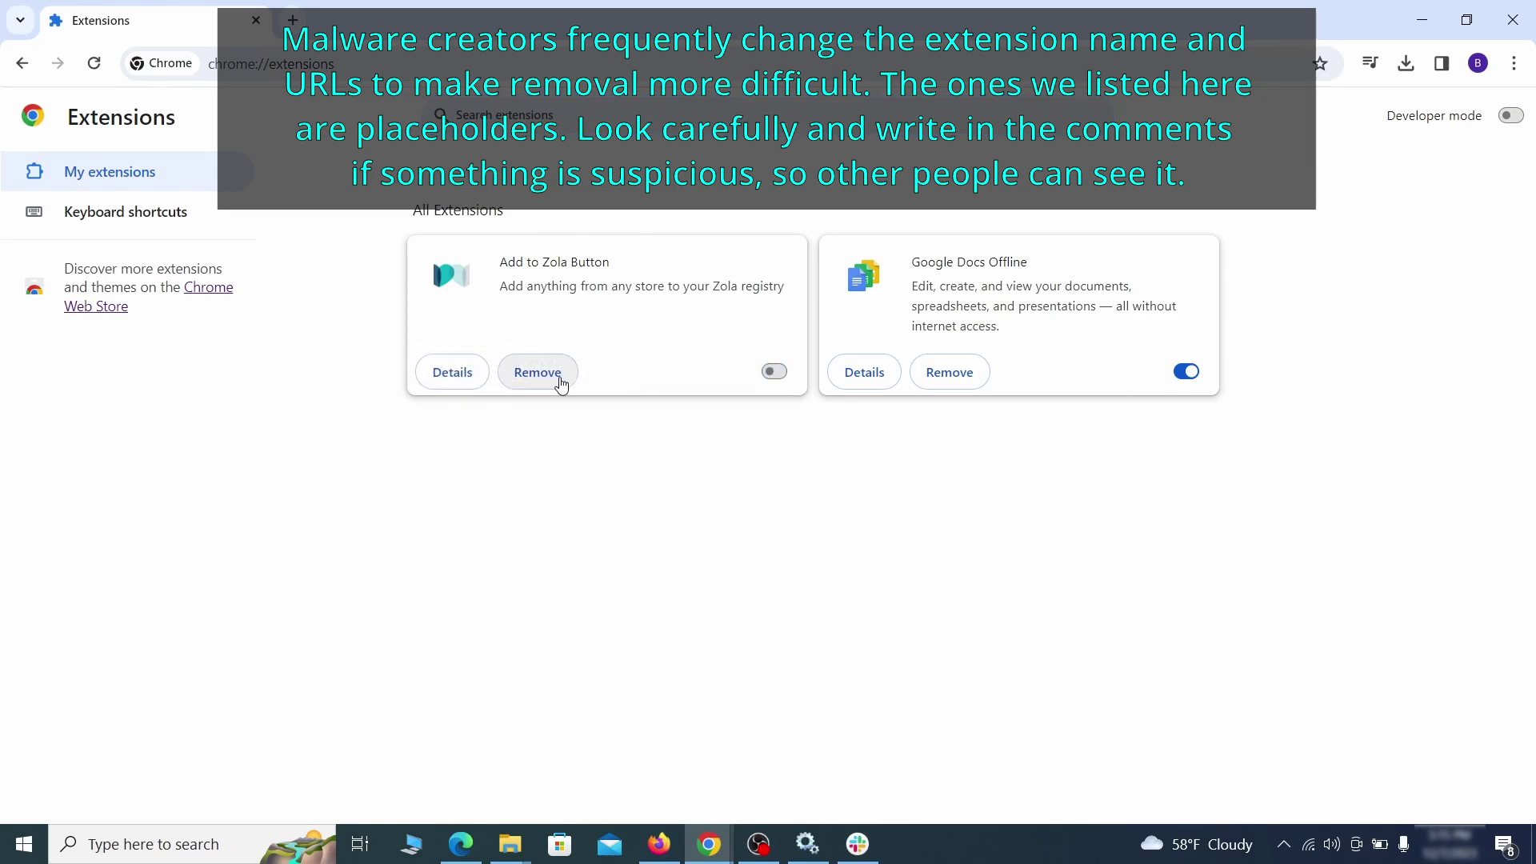
left_click(558, 372)
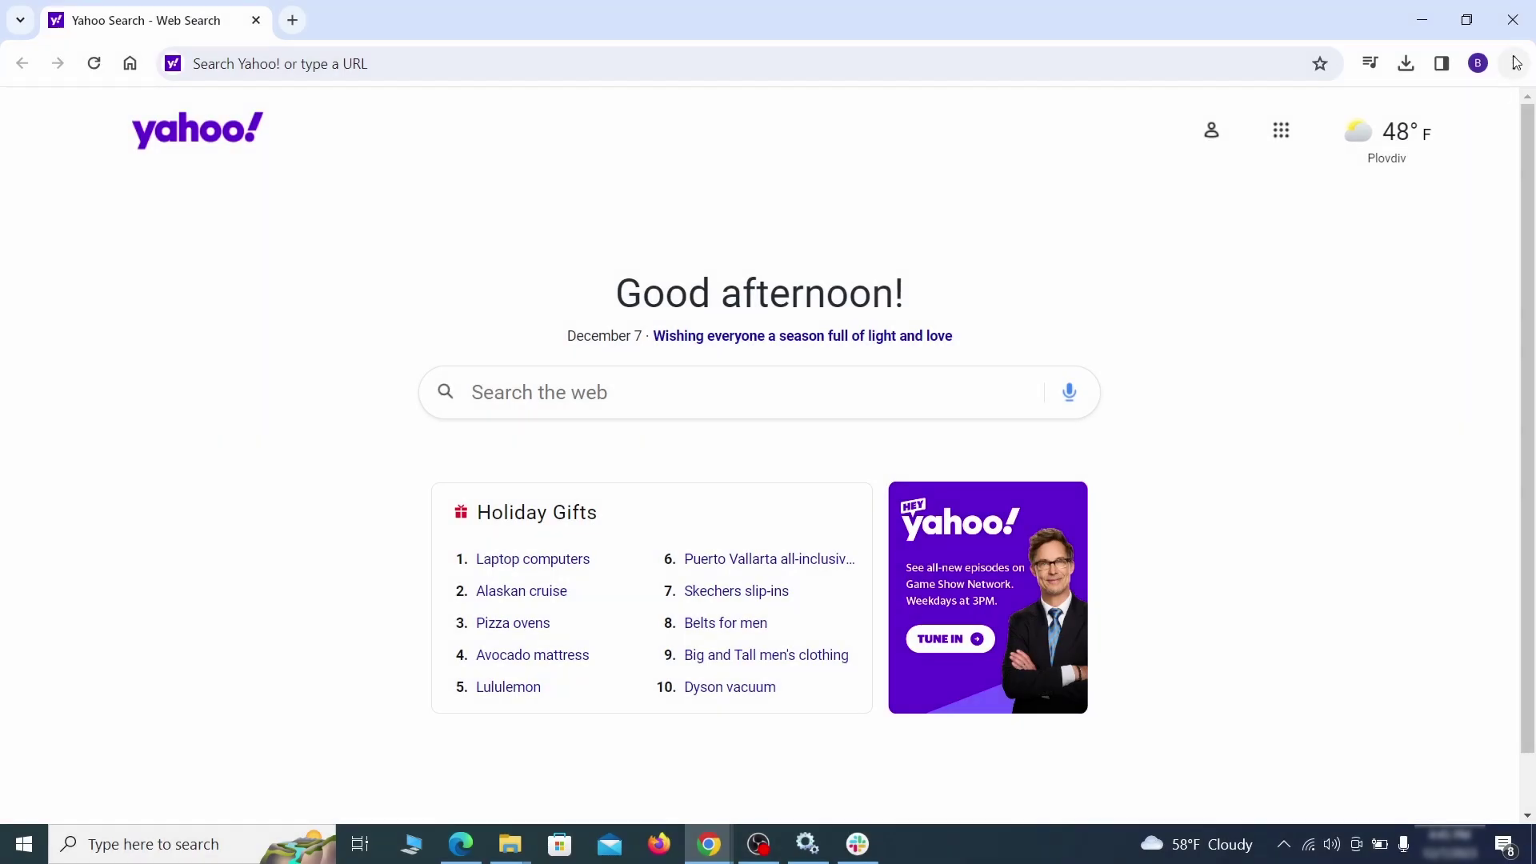
Step: Clear Chrome's browsing data using the advanced options, adding autofill form data, site settings and hosted app data to the selected types
left_click(1514, 63)
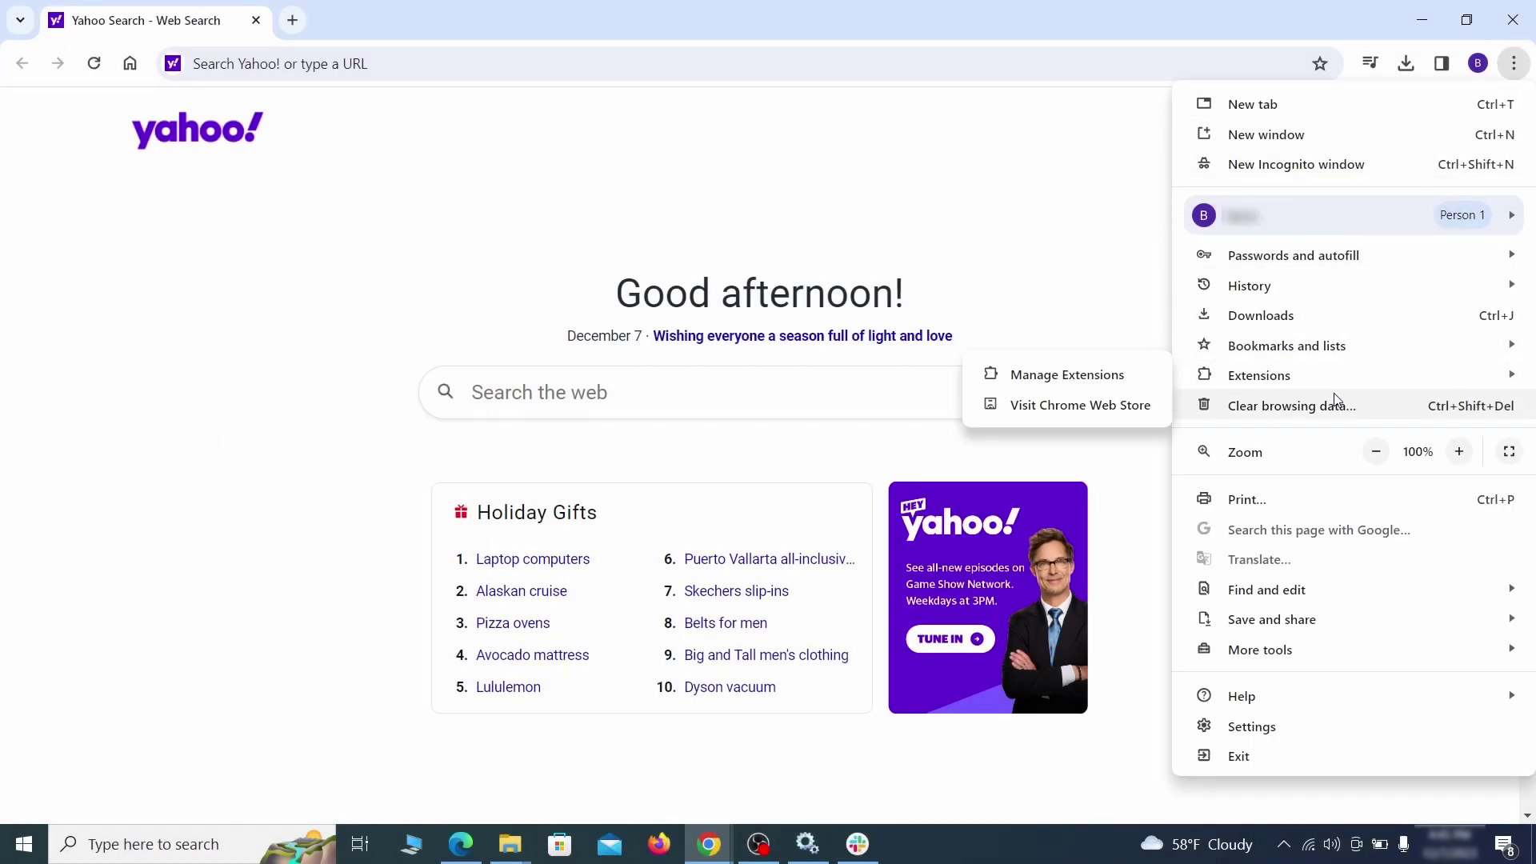
left_click(1261, 726)
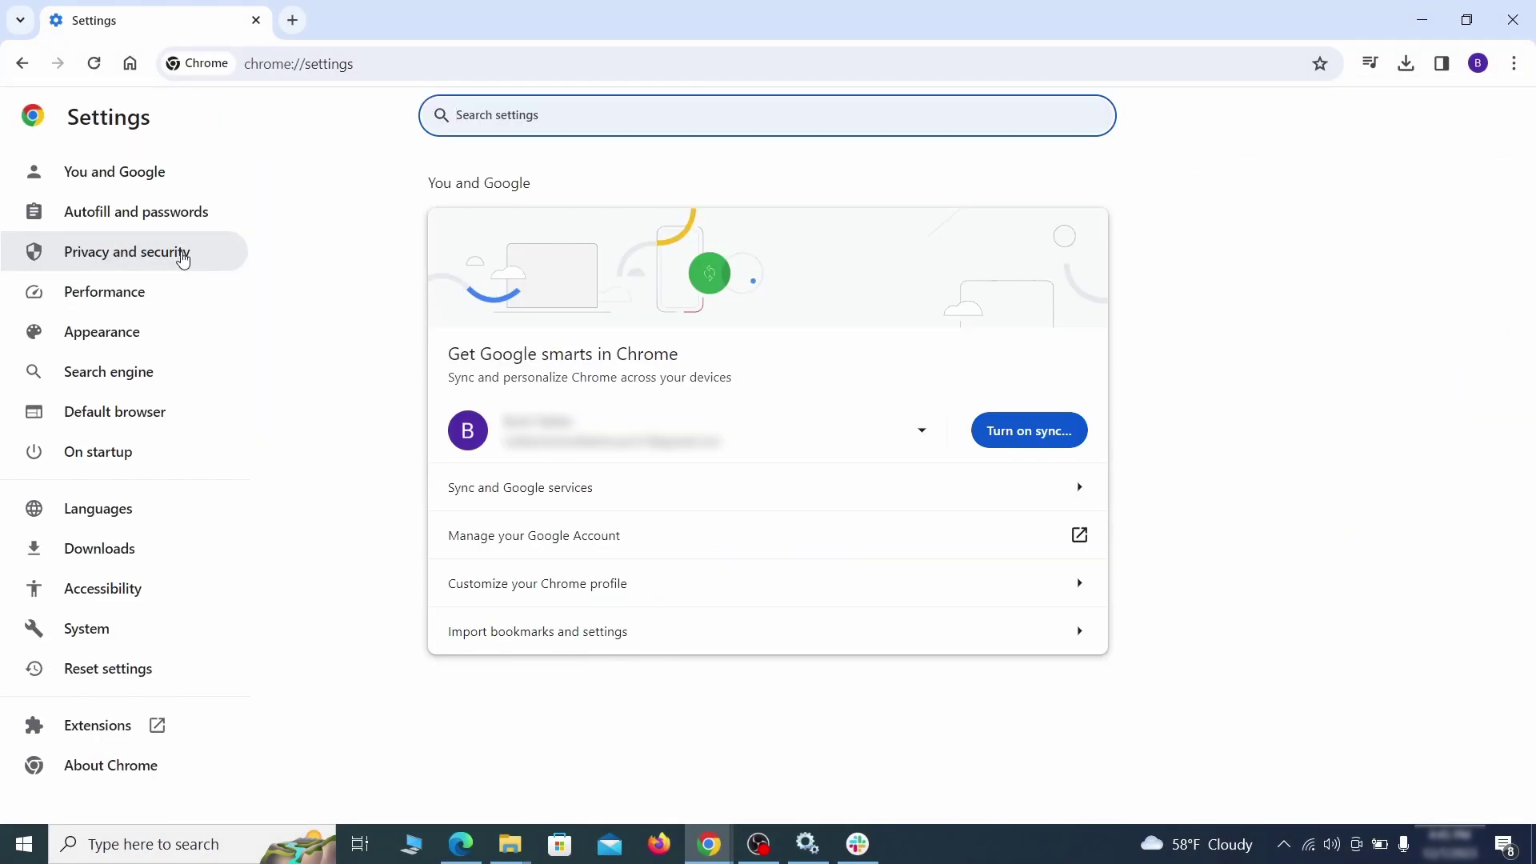
left_click(184, 252)
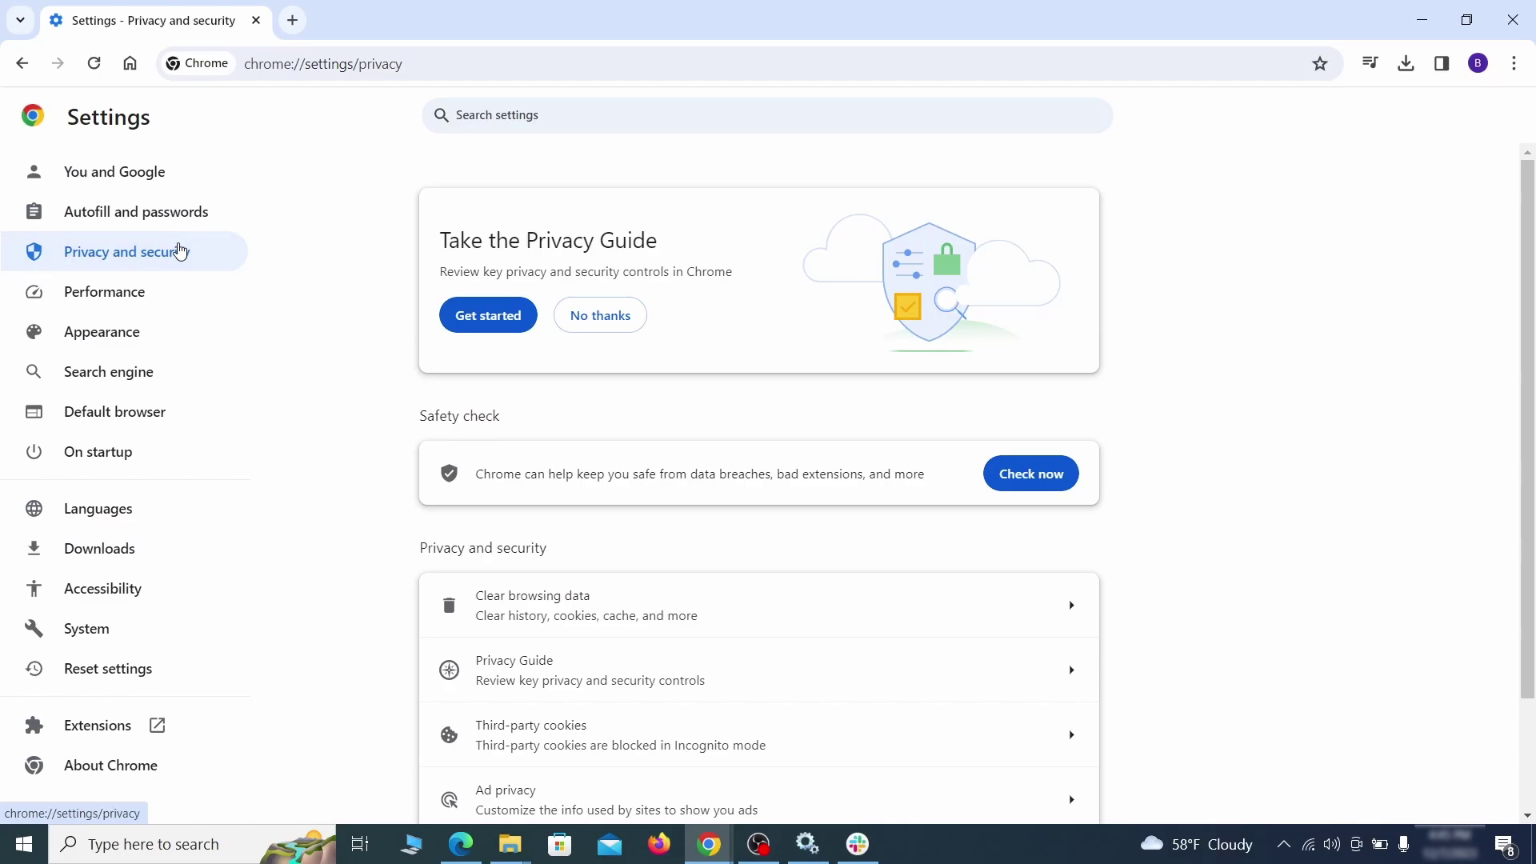
scroll(1222, 528, "down", 1)
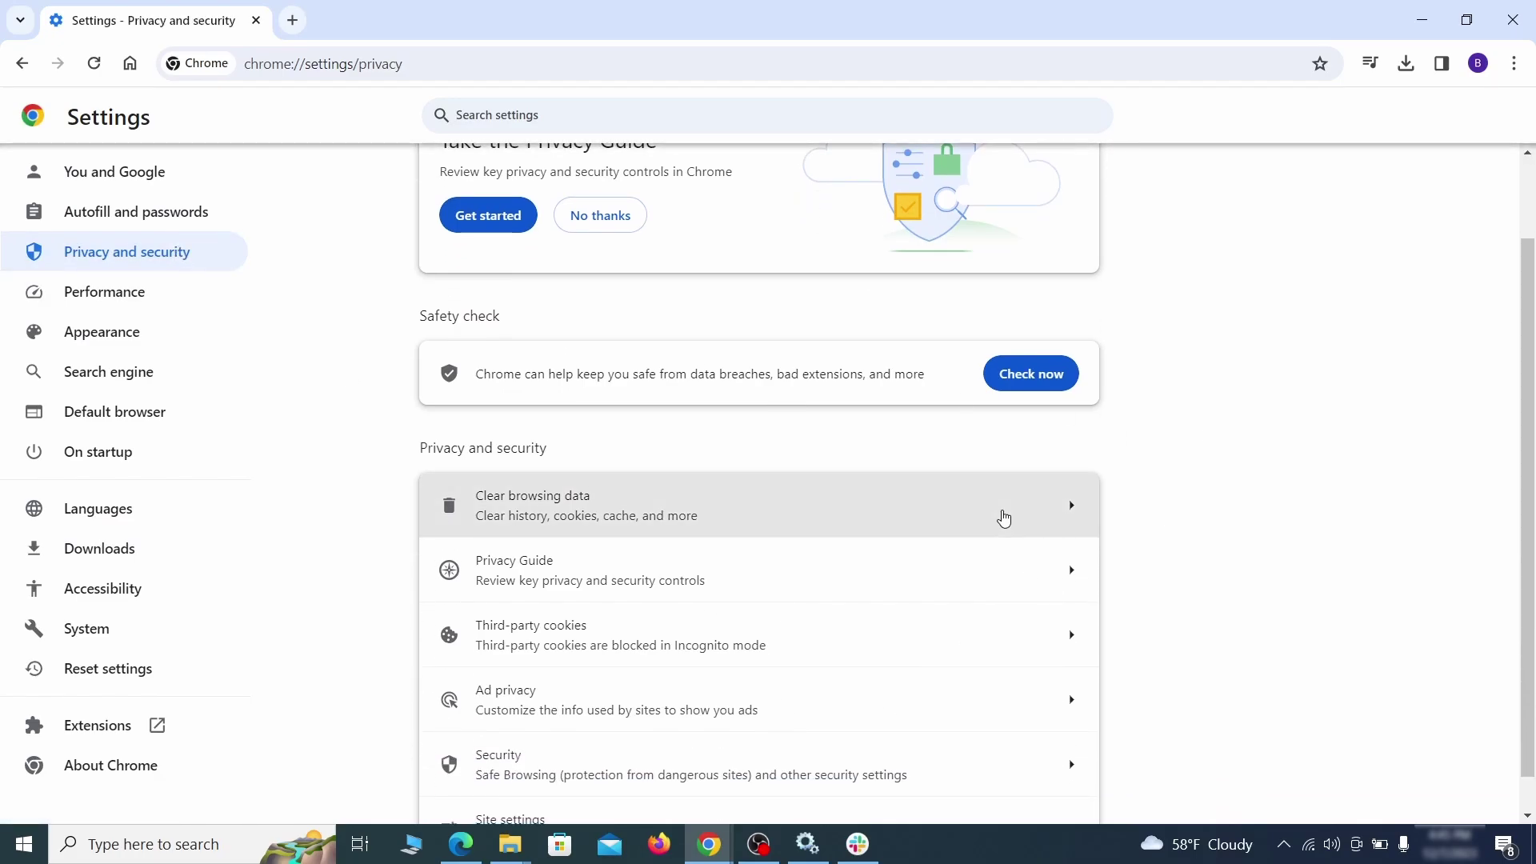
left_click(1001, 516)
left_click(703, 286)
left_click(852, 288)
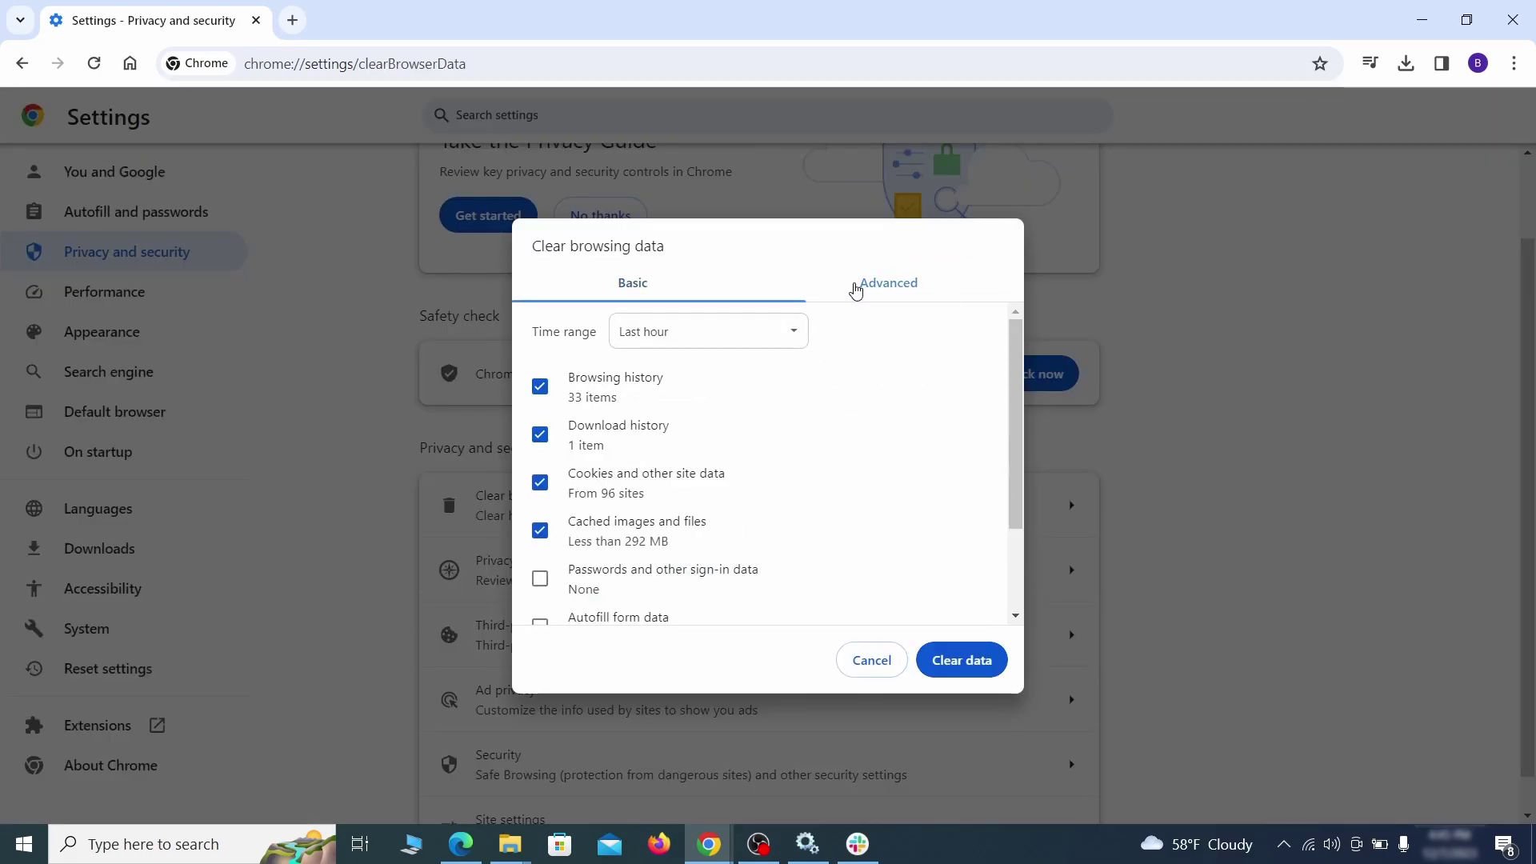
scroll(774, 455, "down", 3)
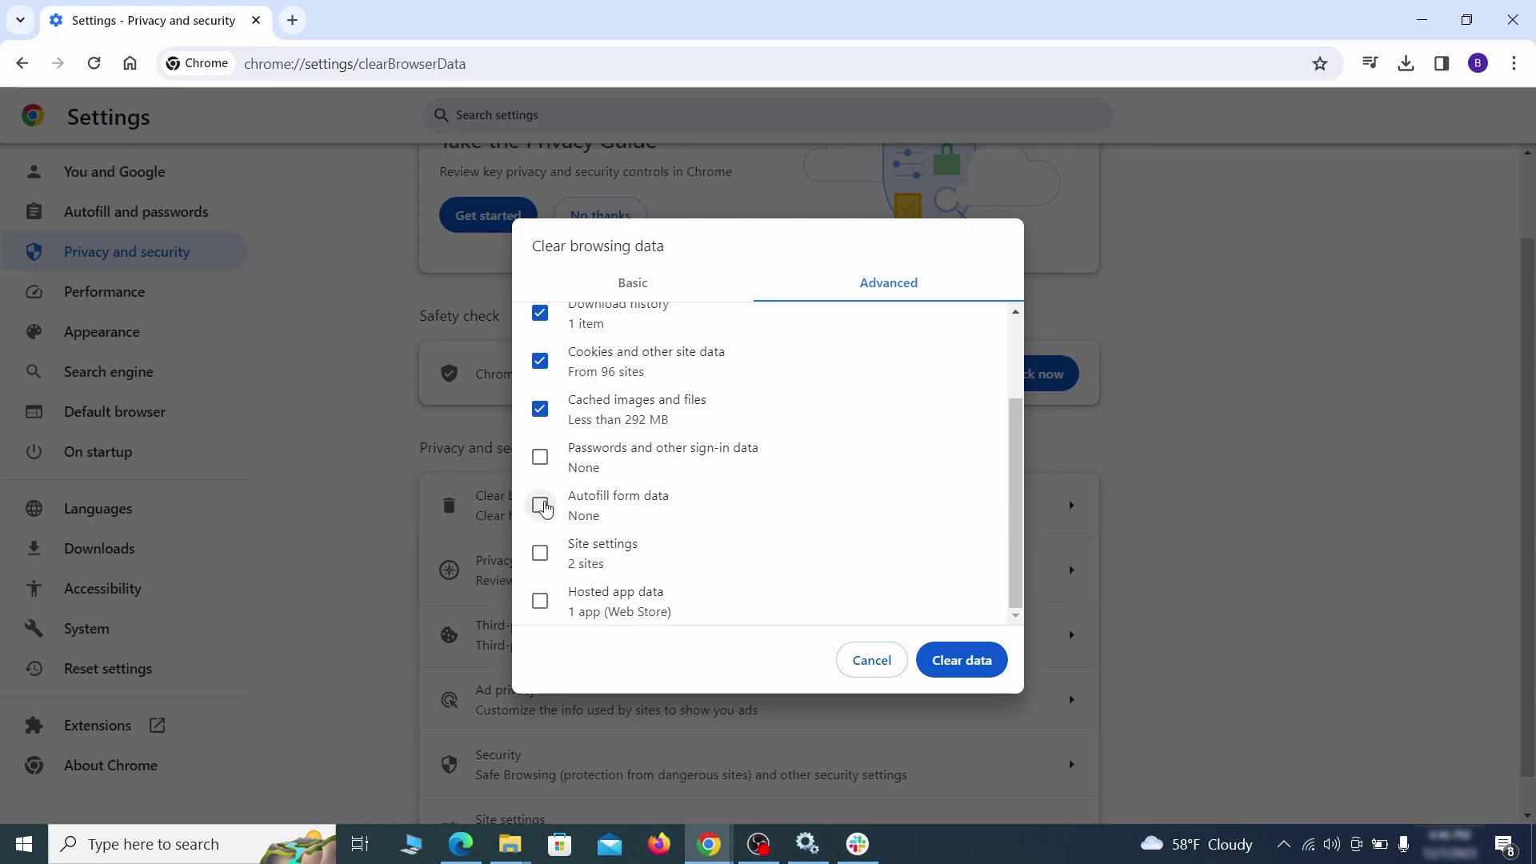
left_click(540, 506)
left_click(540, 553)
left_click(542, 602)
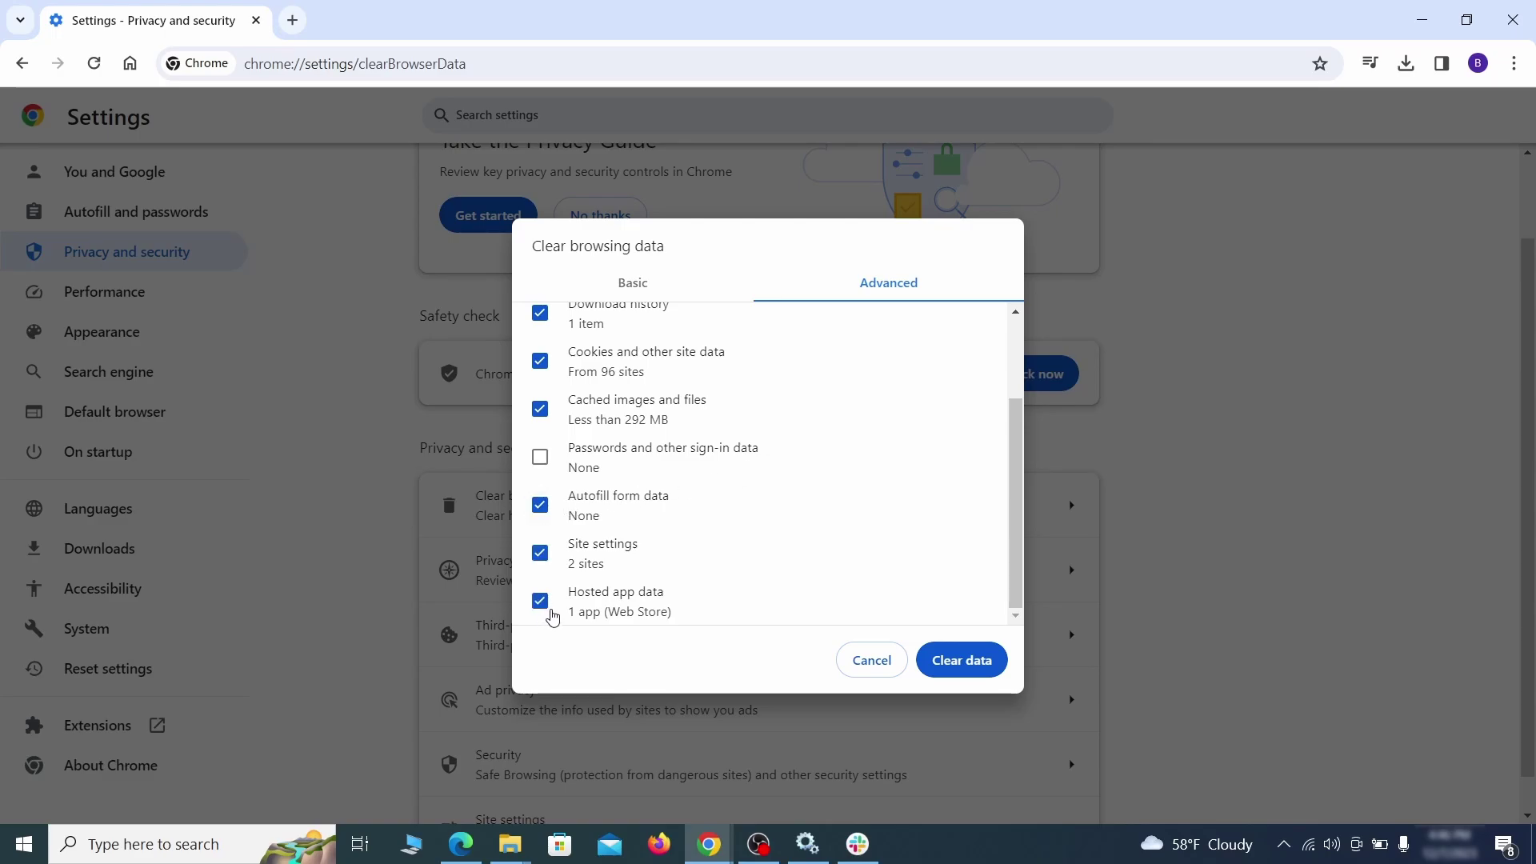
left_click(974, 662)
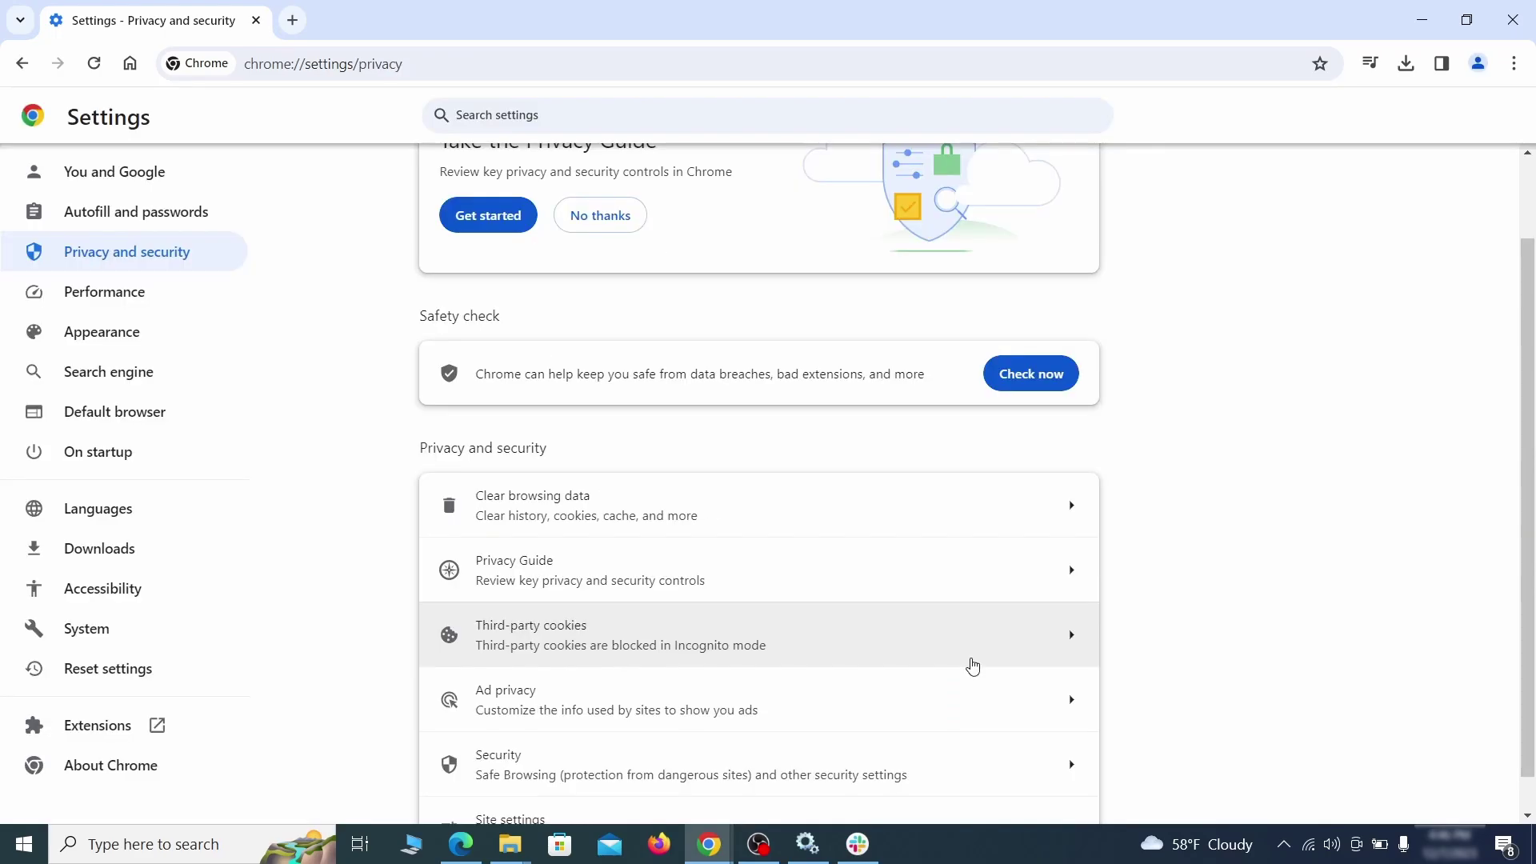
Step: Review the Location and Camera permissions in Chrome's site settings for sites with customized access
scroll(1155, 525, "down", 1)
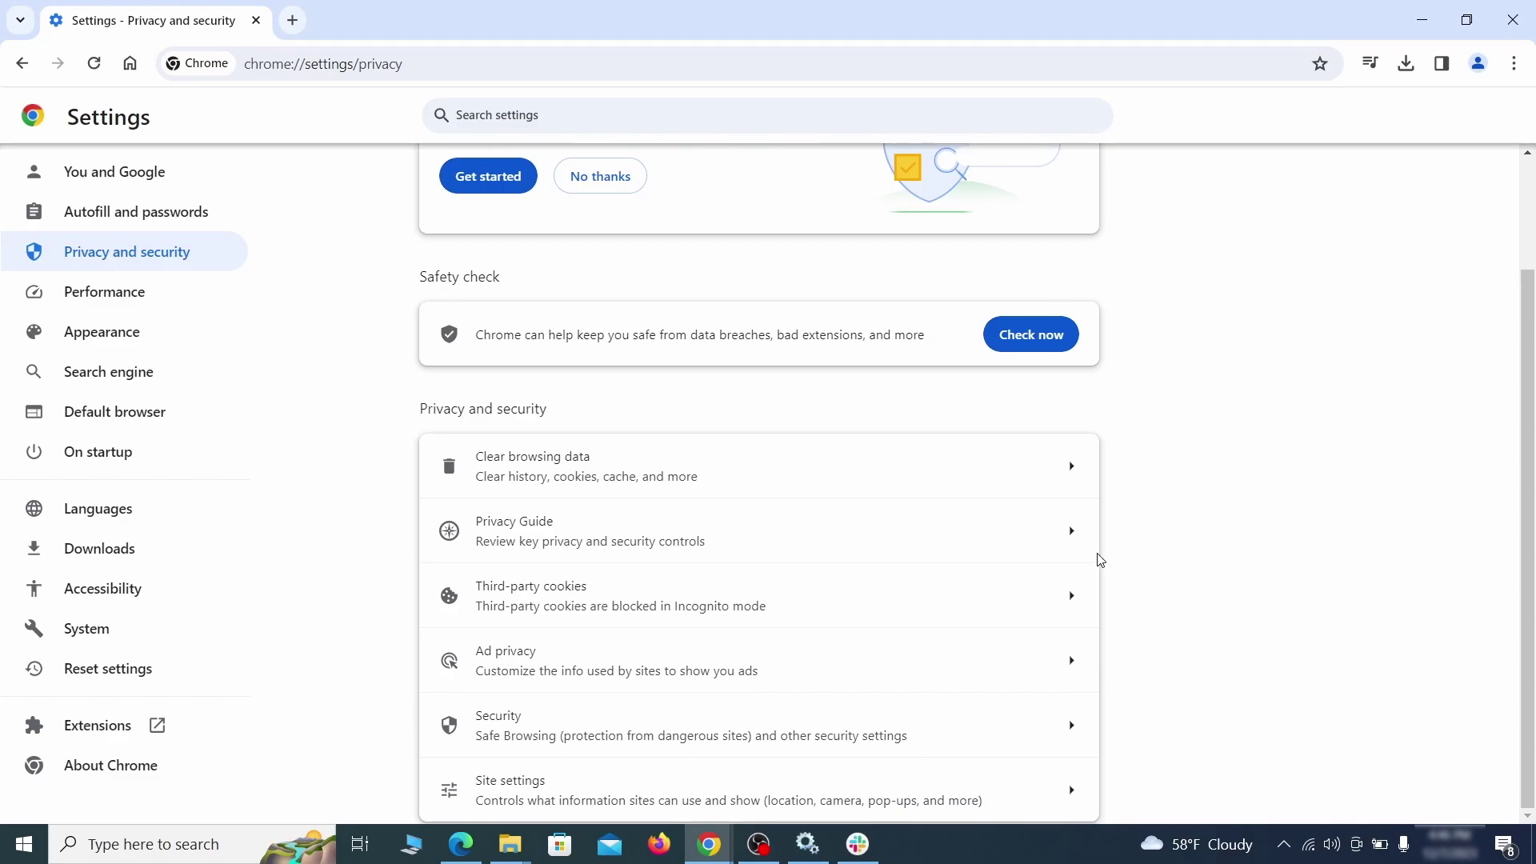
left_click(744, 782)
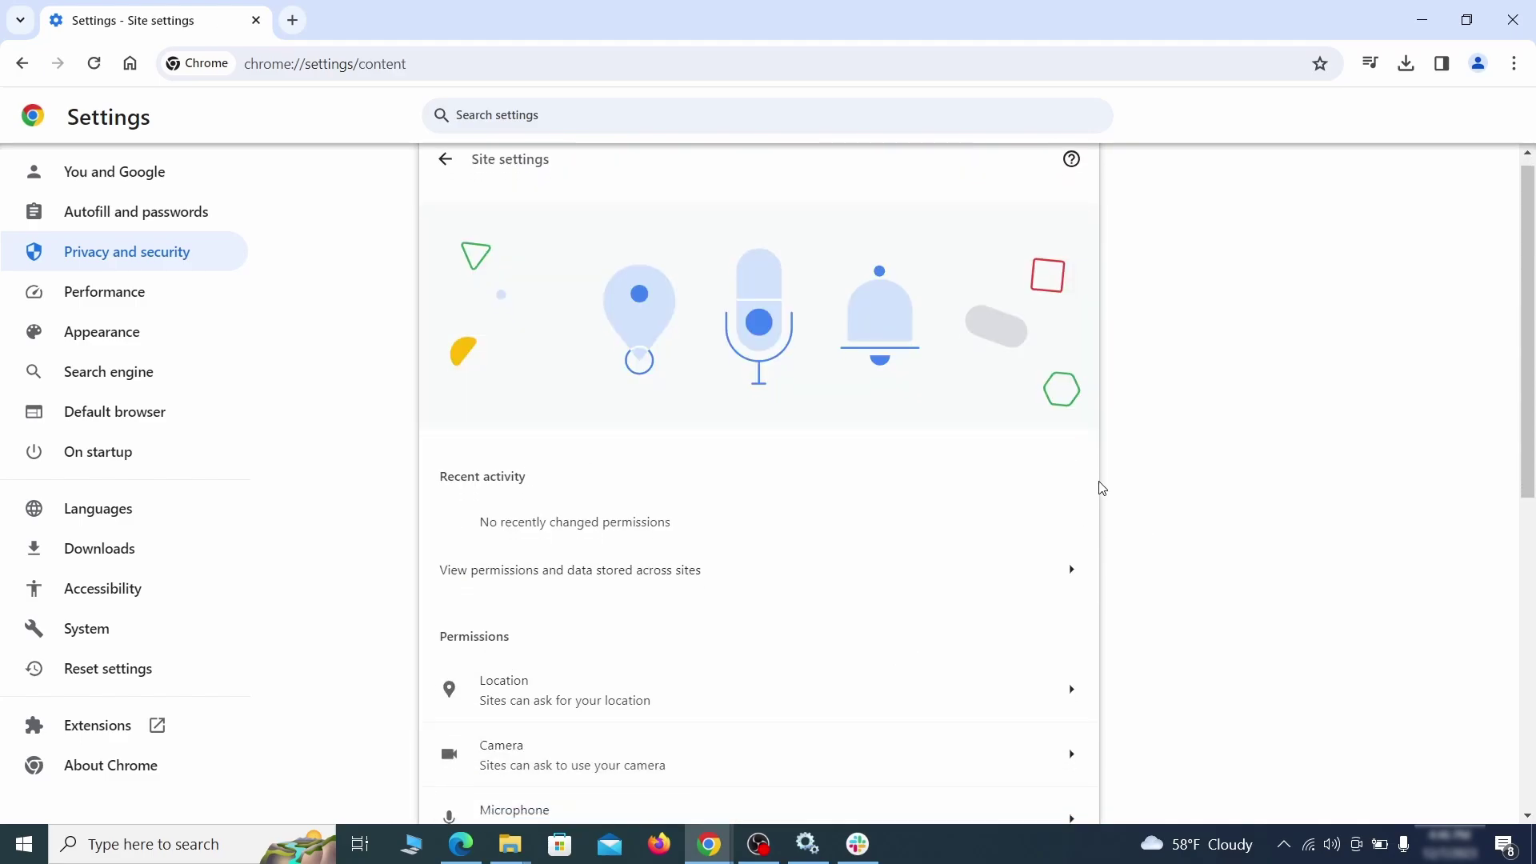
scroll(1103, 488, "down", 3)
scroll(1133, 460, "down", 1)
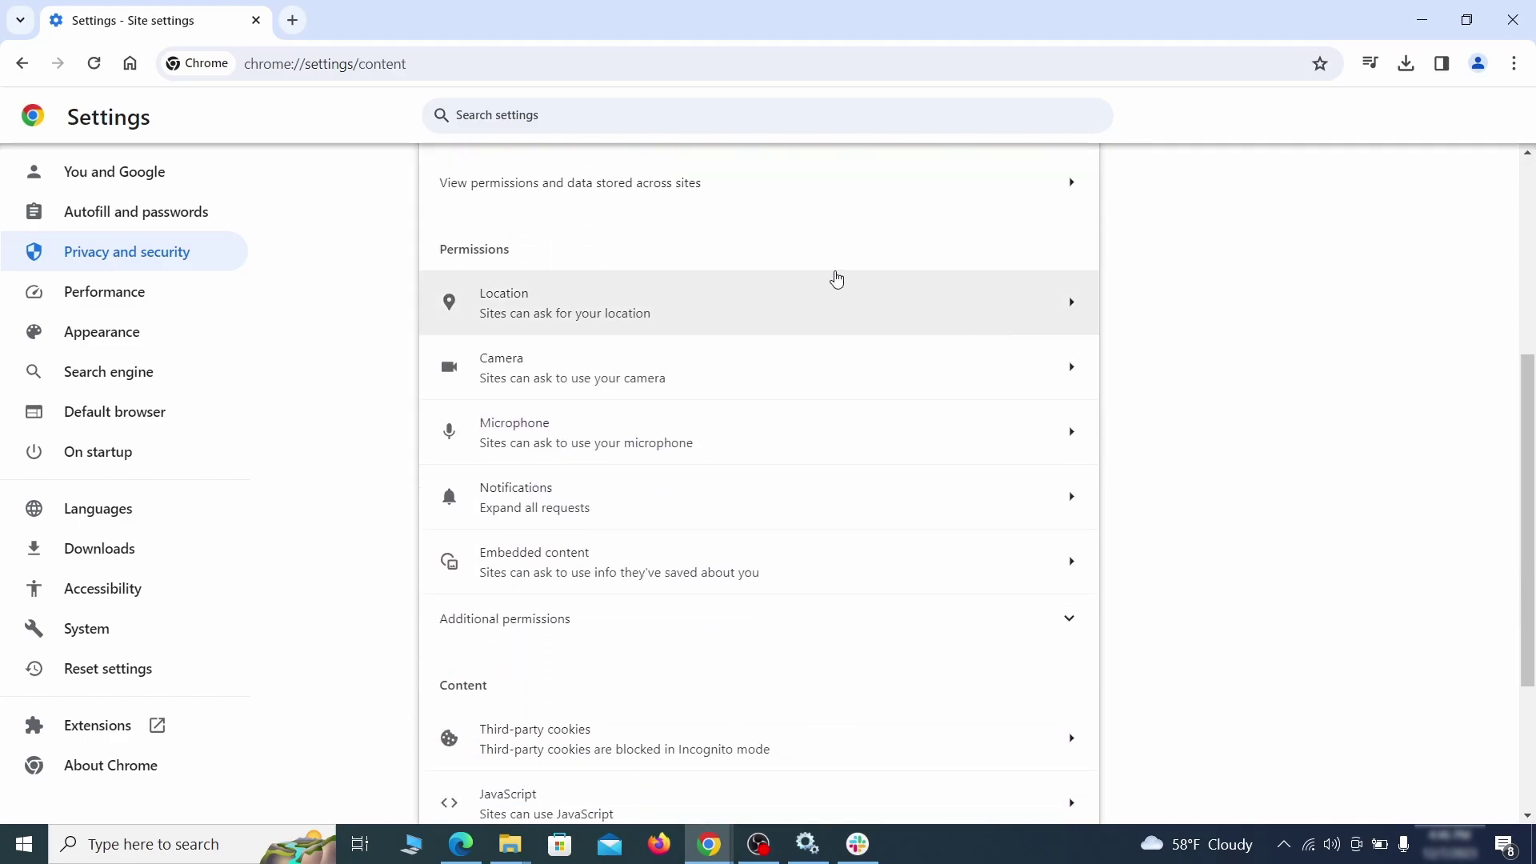
left_click(776, 313)
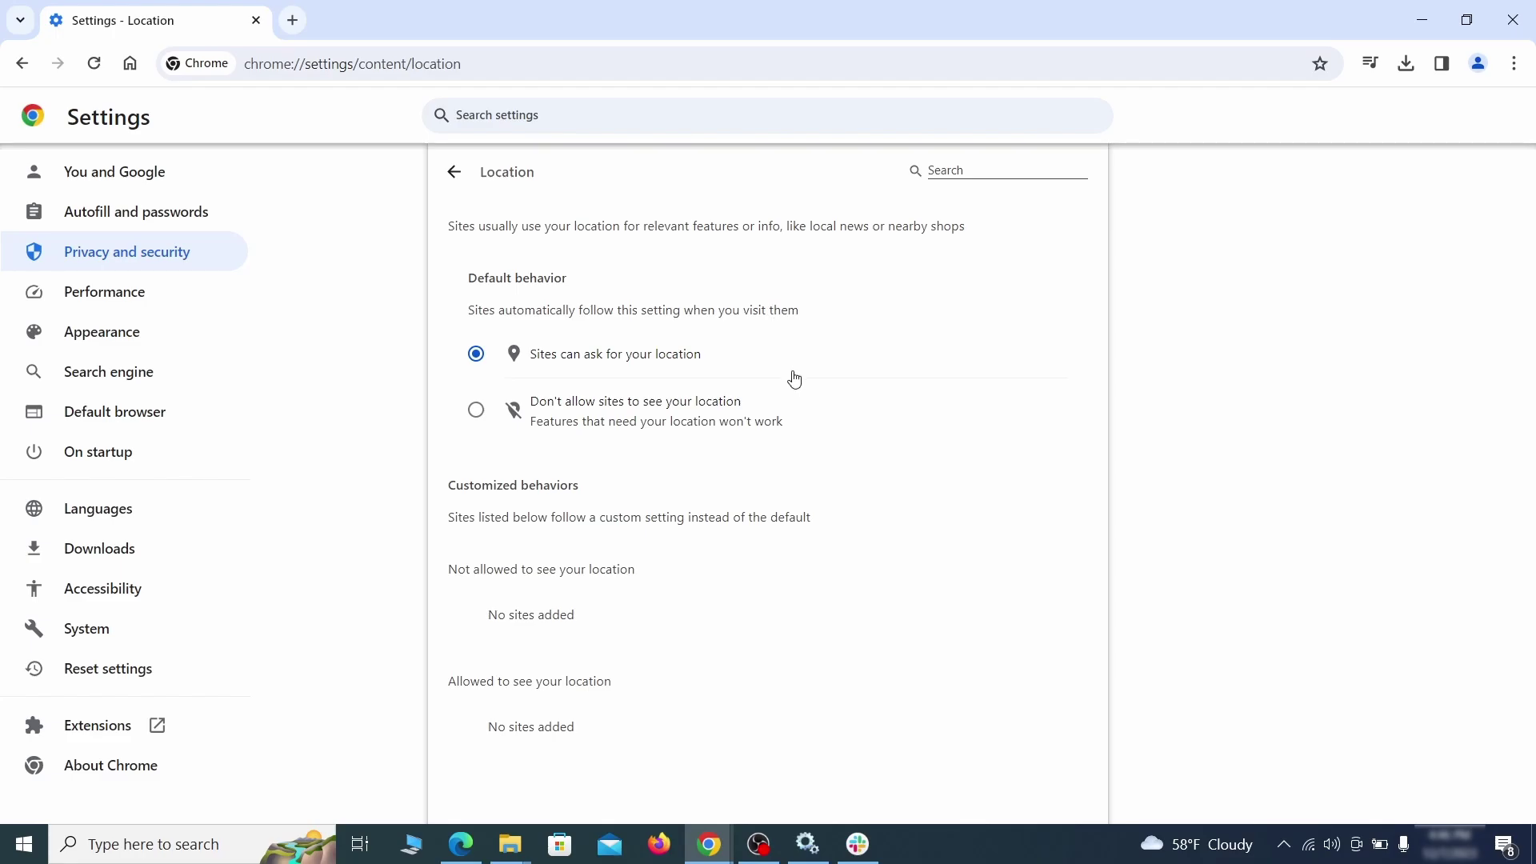
left_click(22, 64)
scroll(544, 461, "down", 4)
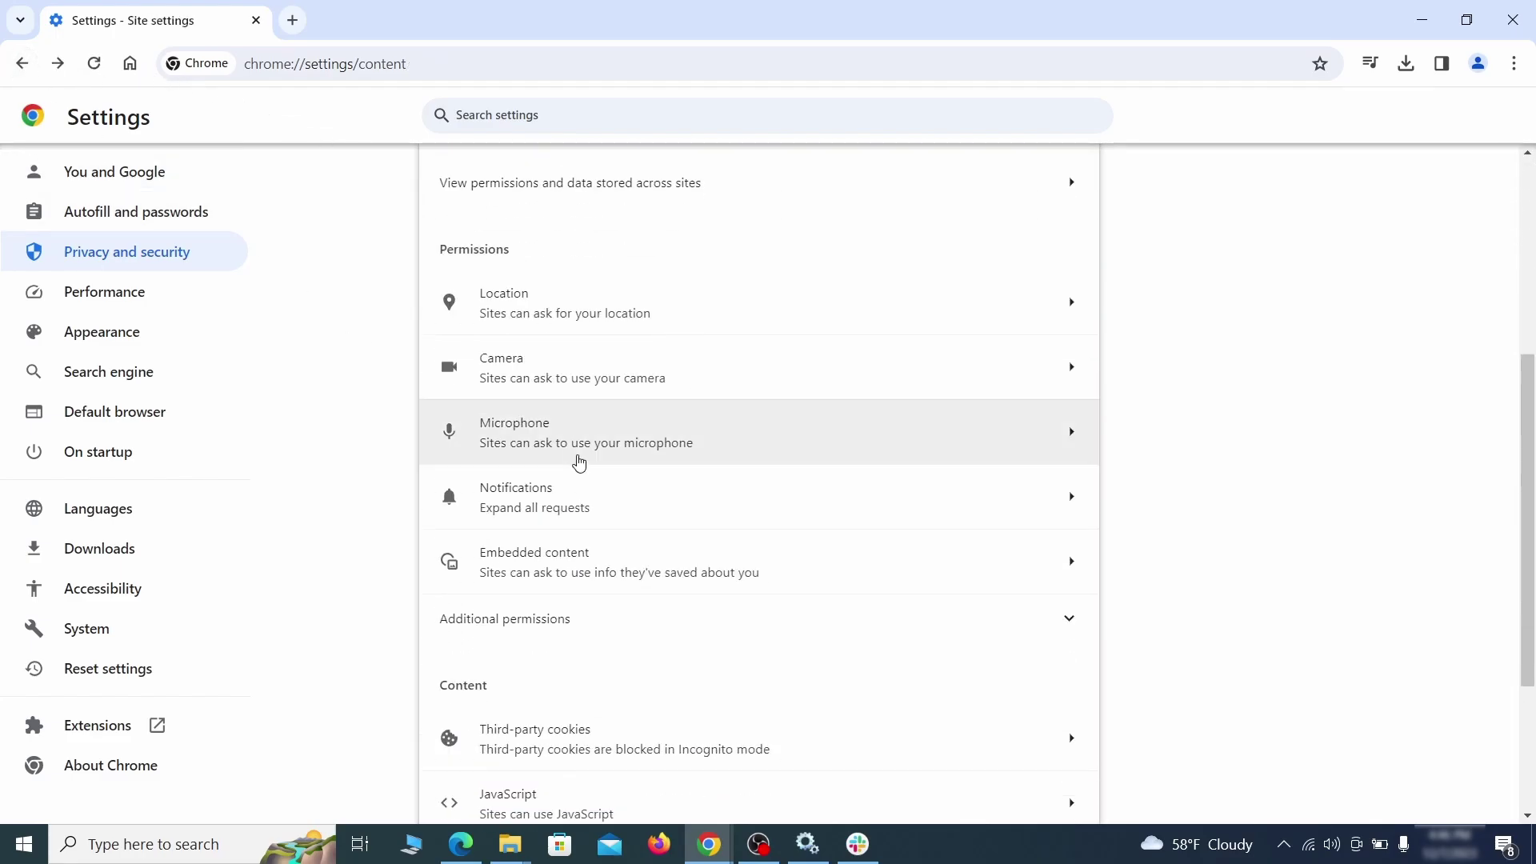
left_click(609, 381)
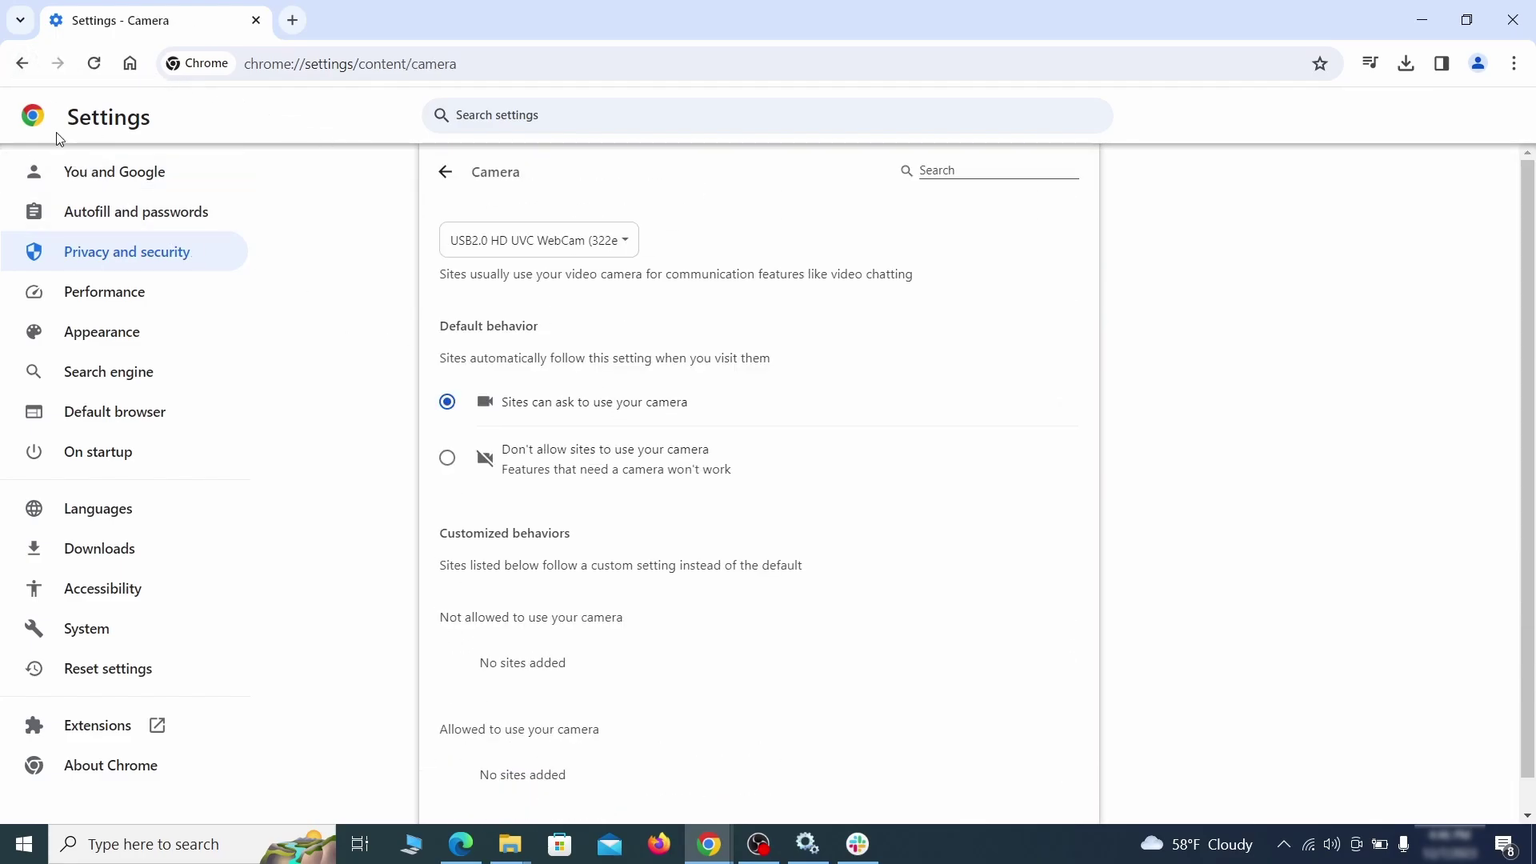
Step: Remove ExampleRougeURL.com from the sites allowed to send notifications and return to the site settings
scroll(391, 518, "down", 1)
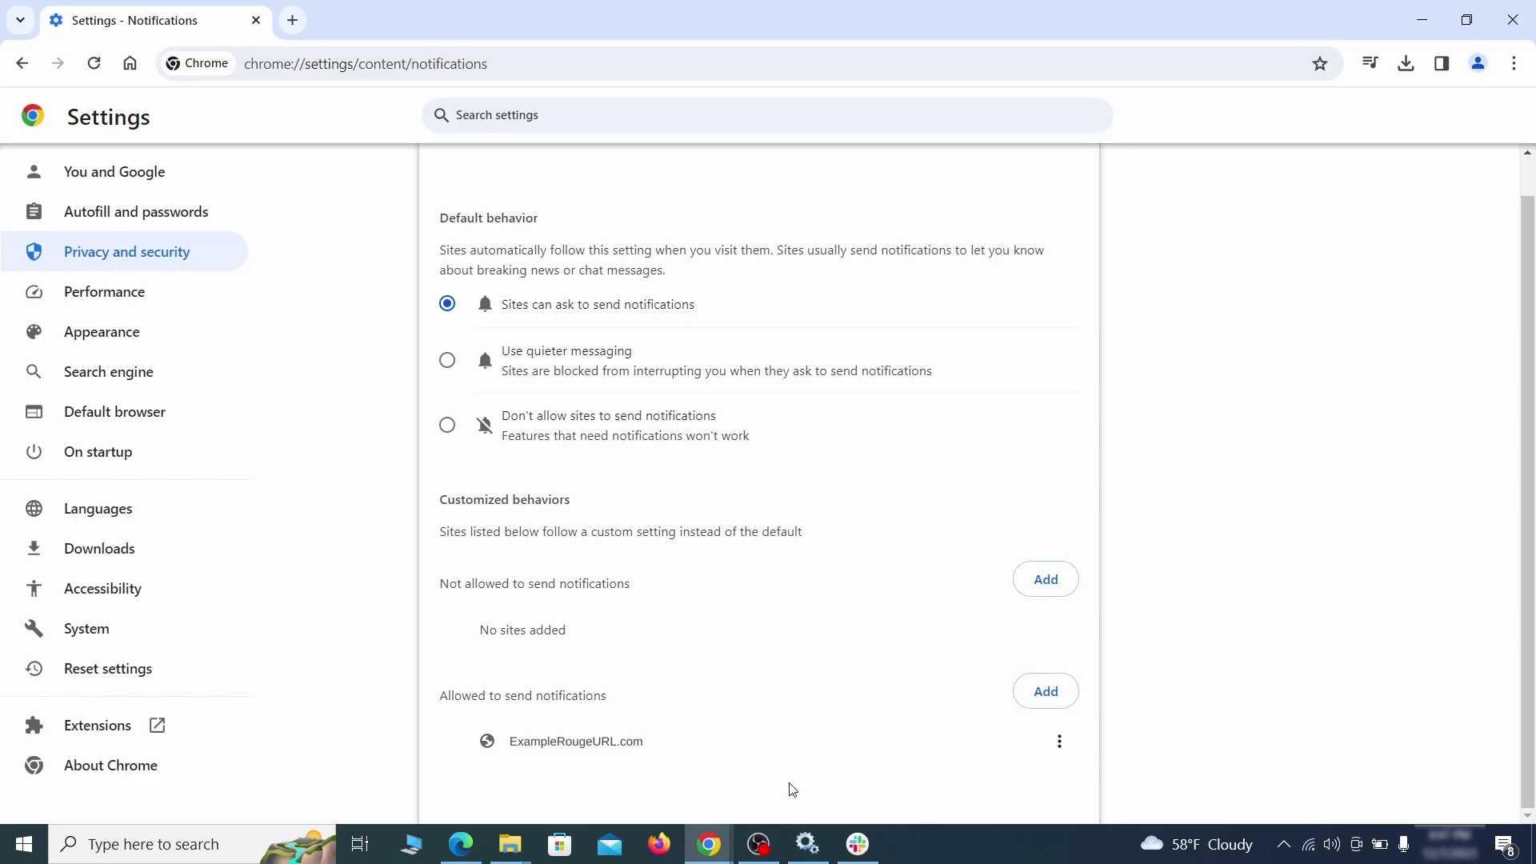
left_click(1060, 742)
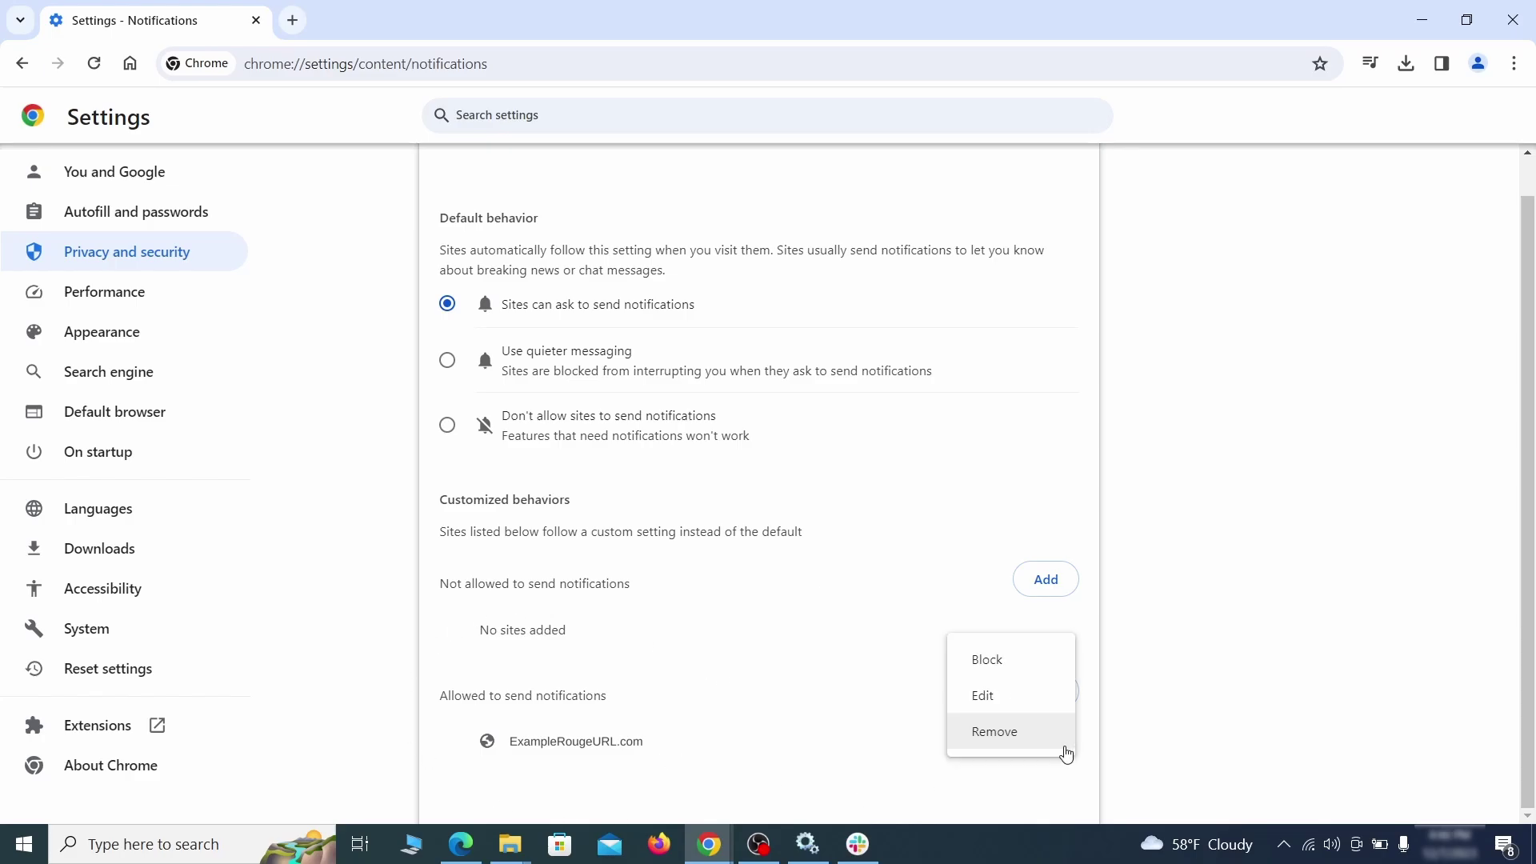
left_click(1012, 740)
key("alt+Left")
Step: Delete ExampleRougeURL.com from the sites allowed to use third-party cookies and return to the site settings
scroll(833, 538, "down", 2)
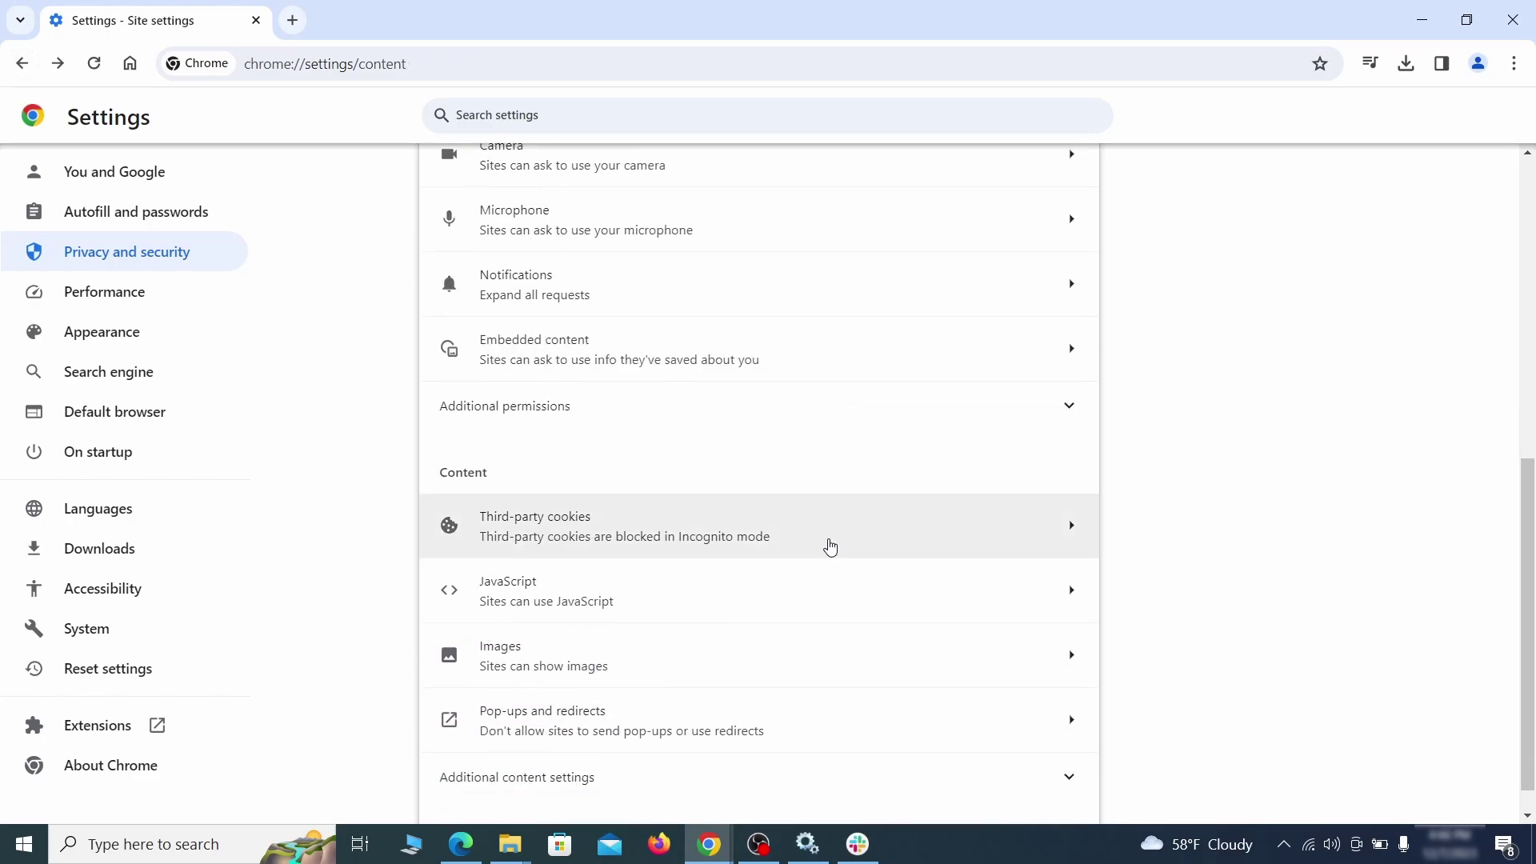
left_click(828, 540)
scroll(848, 593, "down", 5)
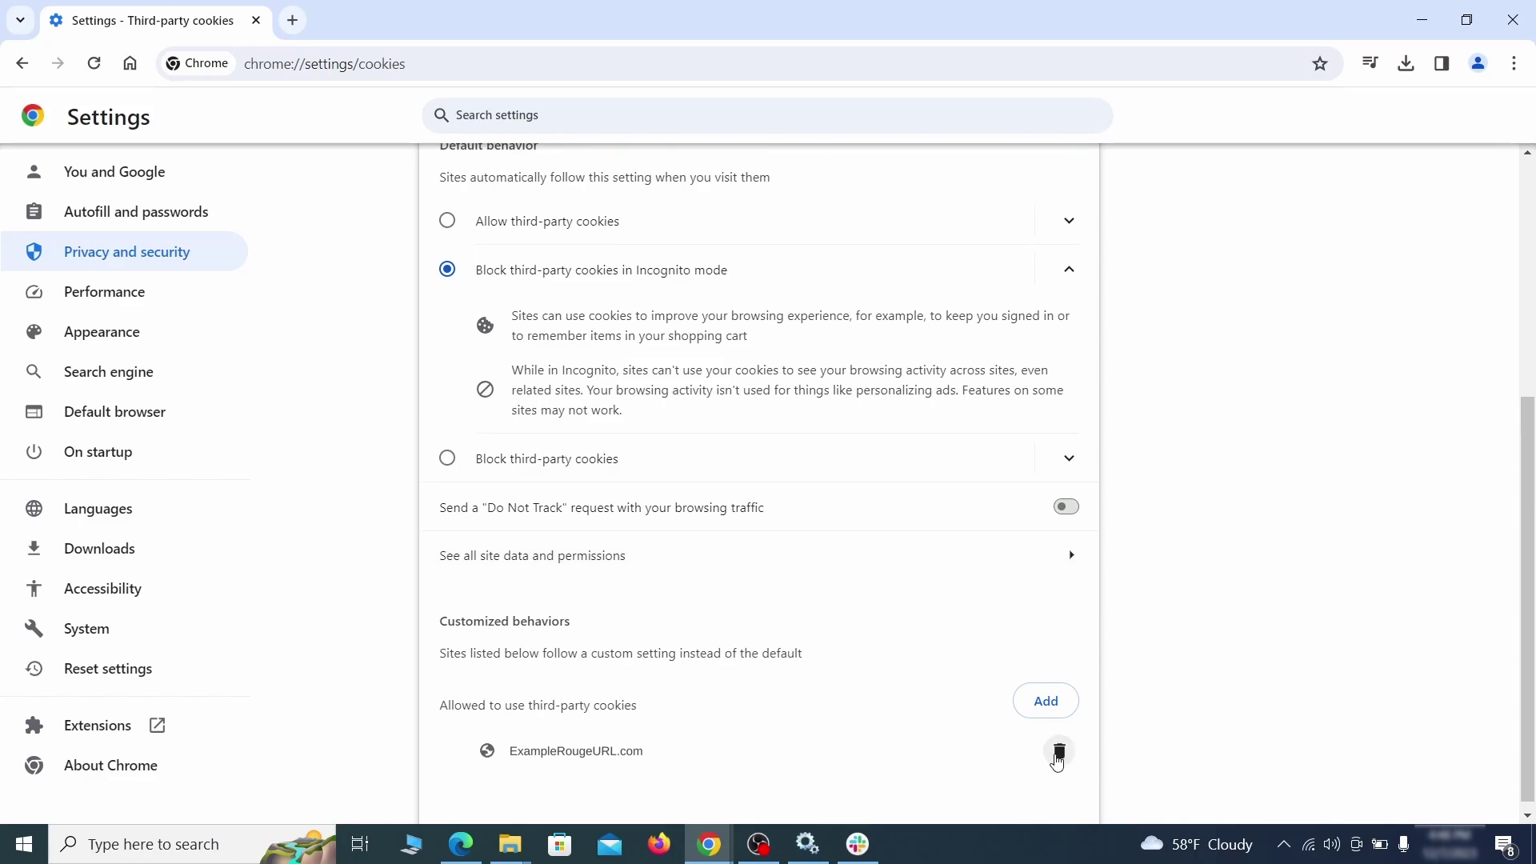
left_click(1062, 753)
key("alt+Left")
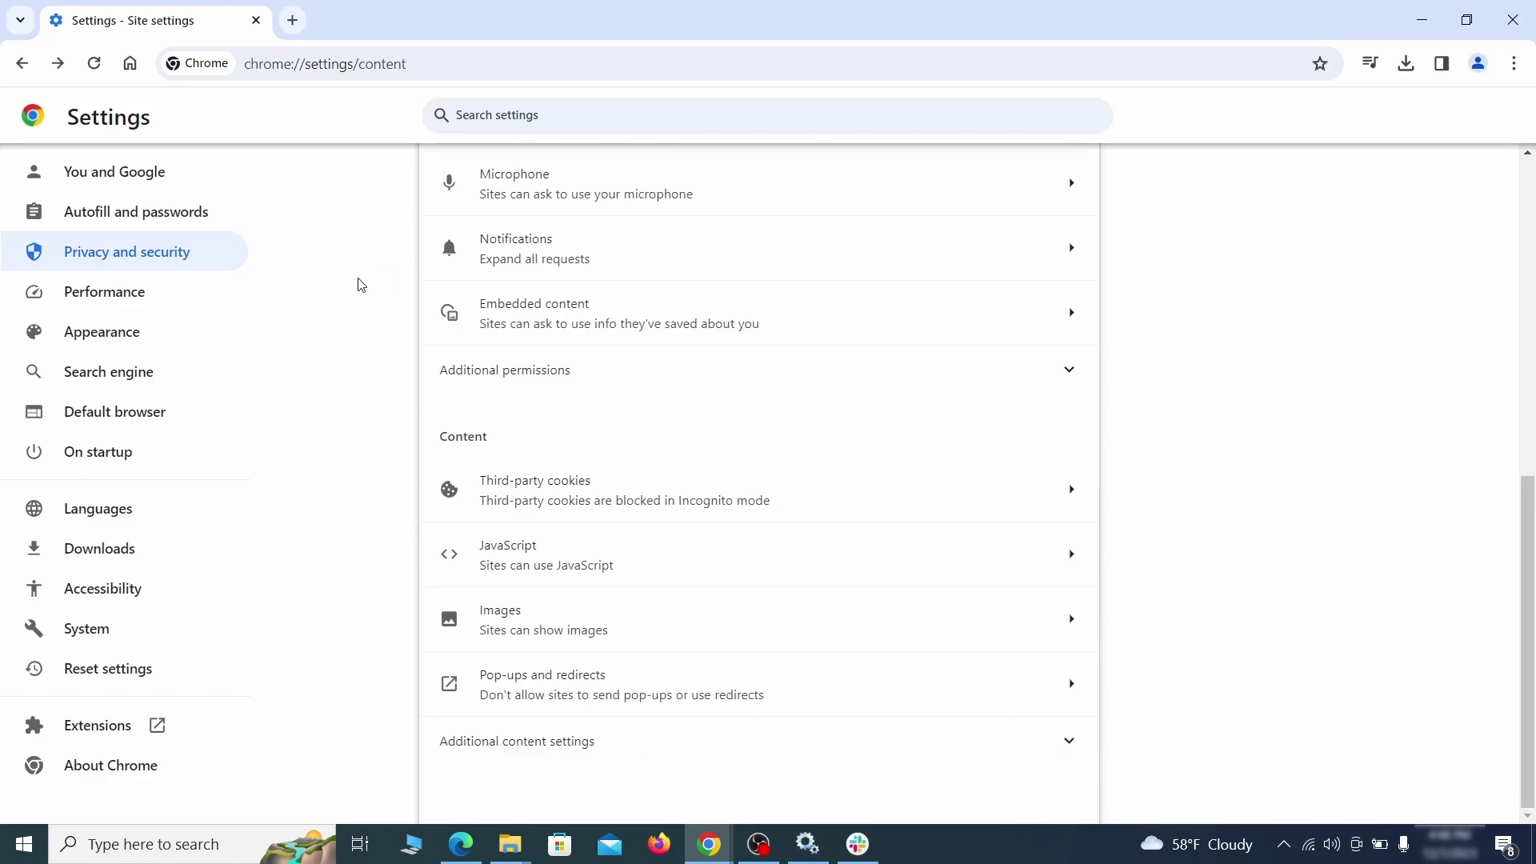
left_click(209, 335)
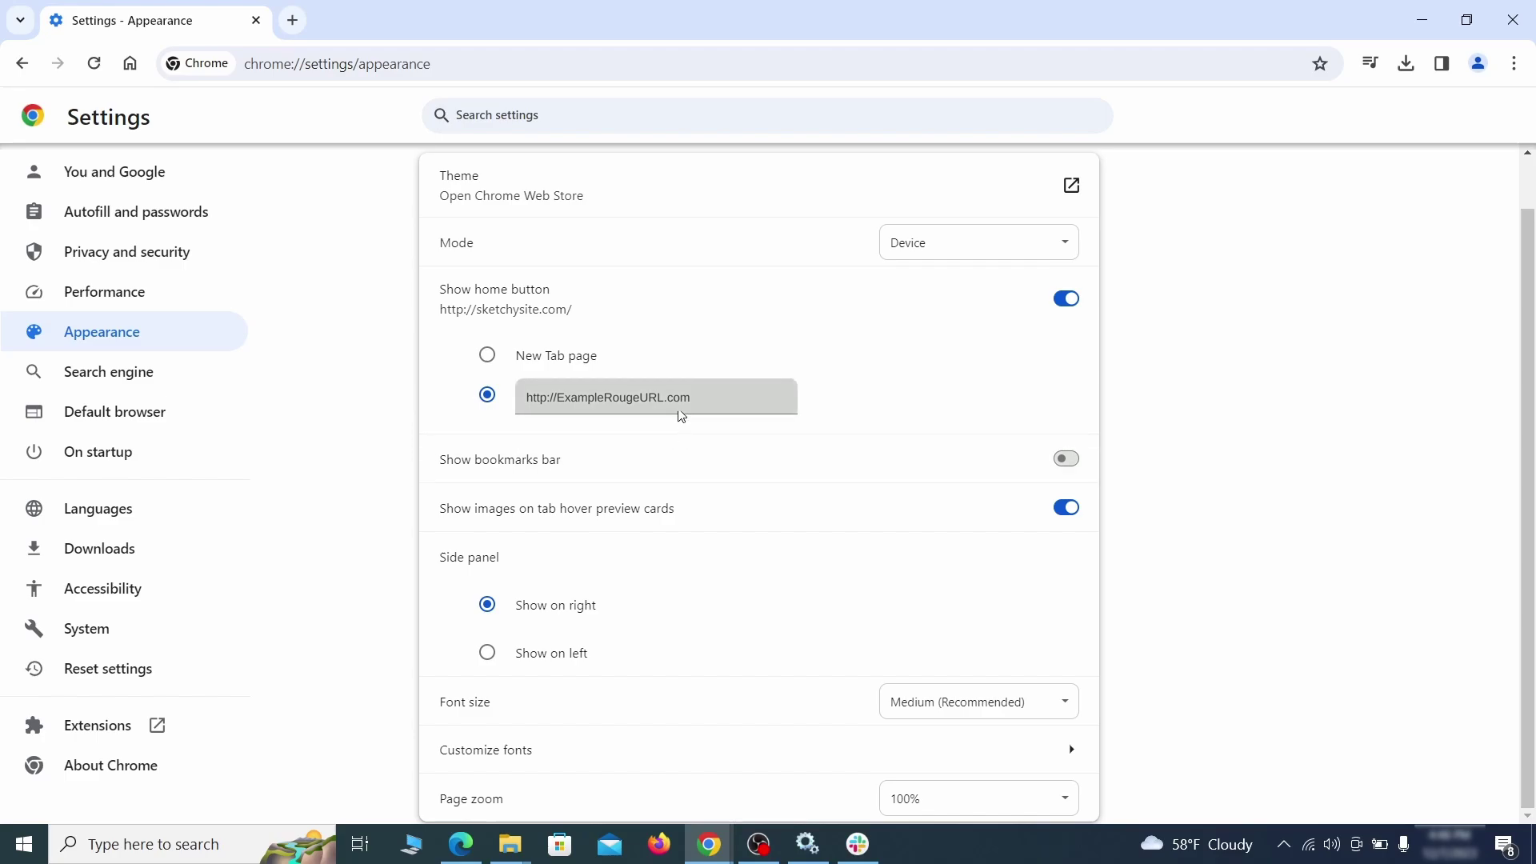
left_click_drag(679, 411, 509, 397)
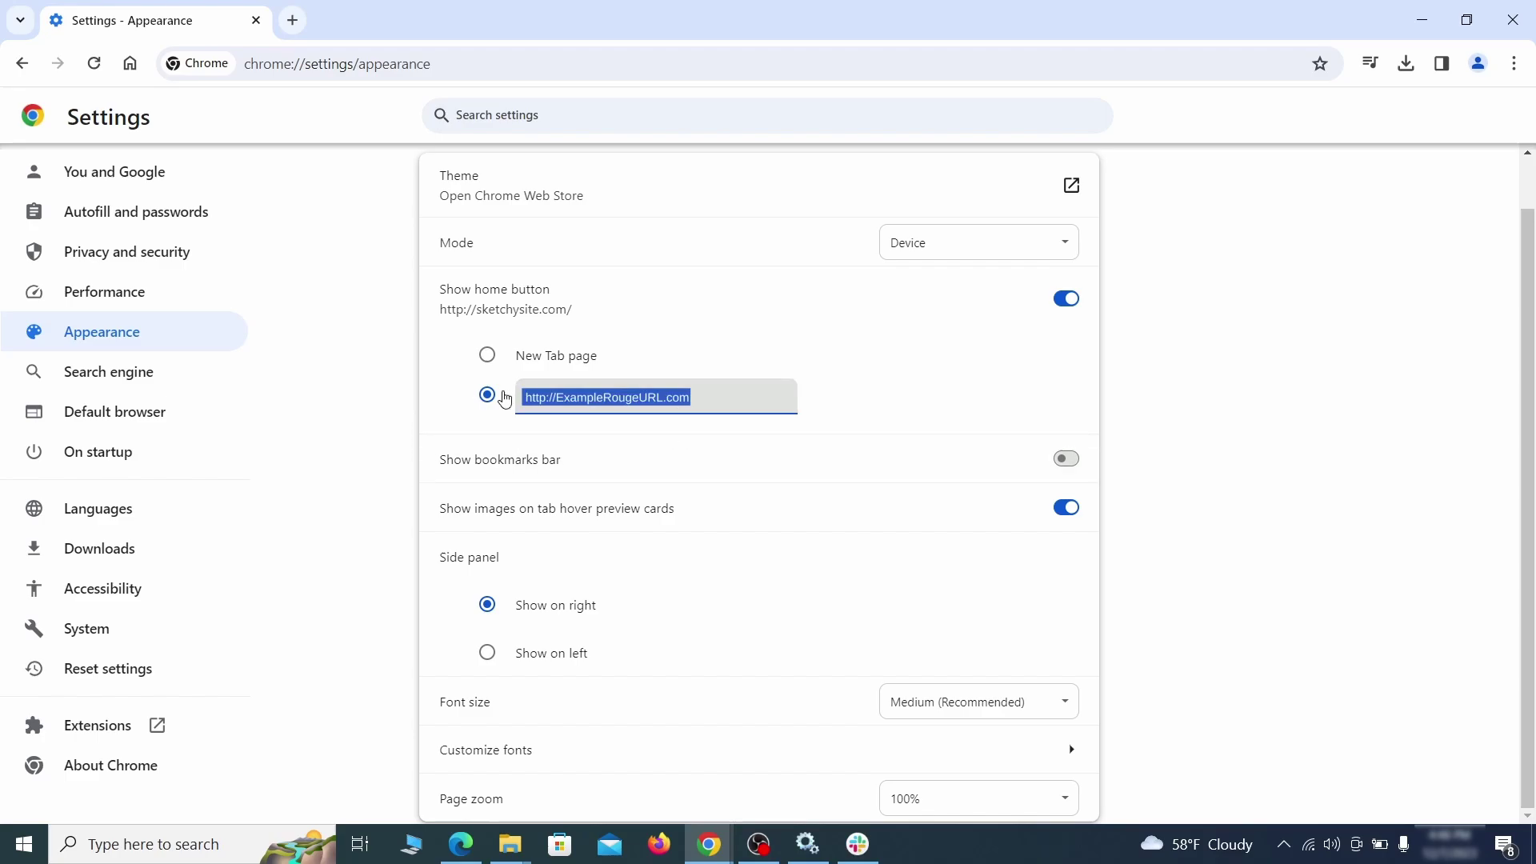
key("BackSpace")
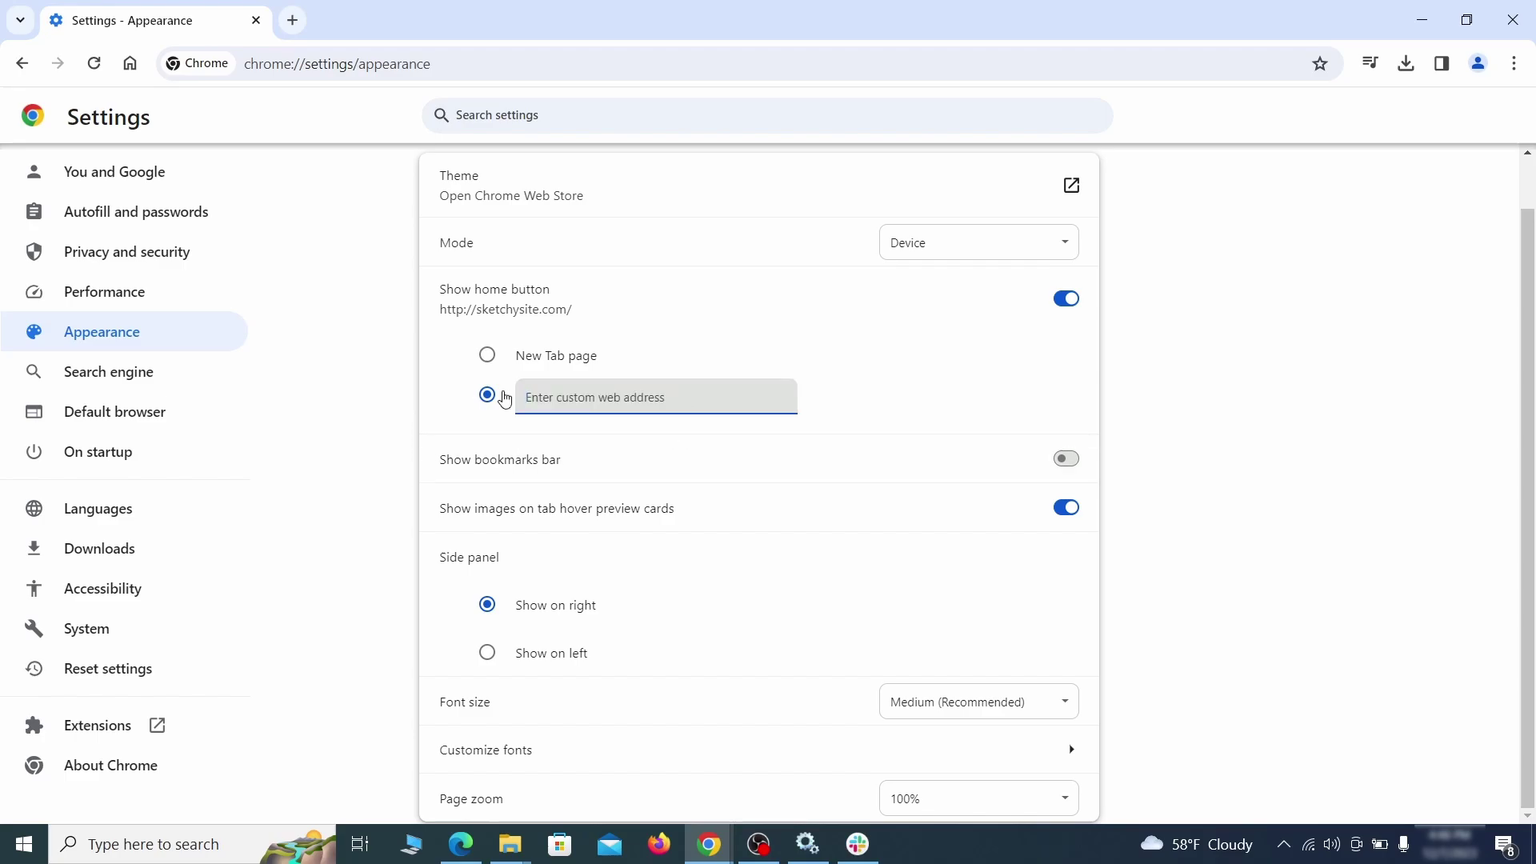
left_click(644, 378)
Step: Set the search engine used in the address bar to Google
left_click(162, 376)
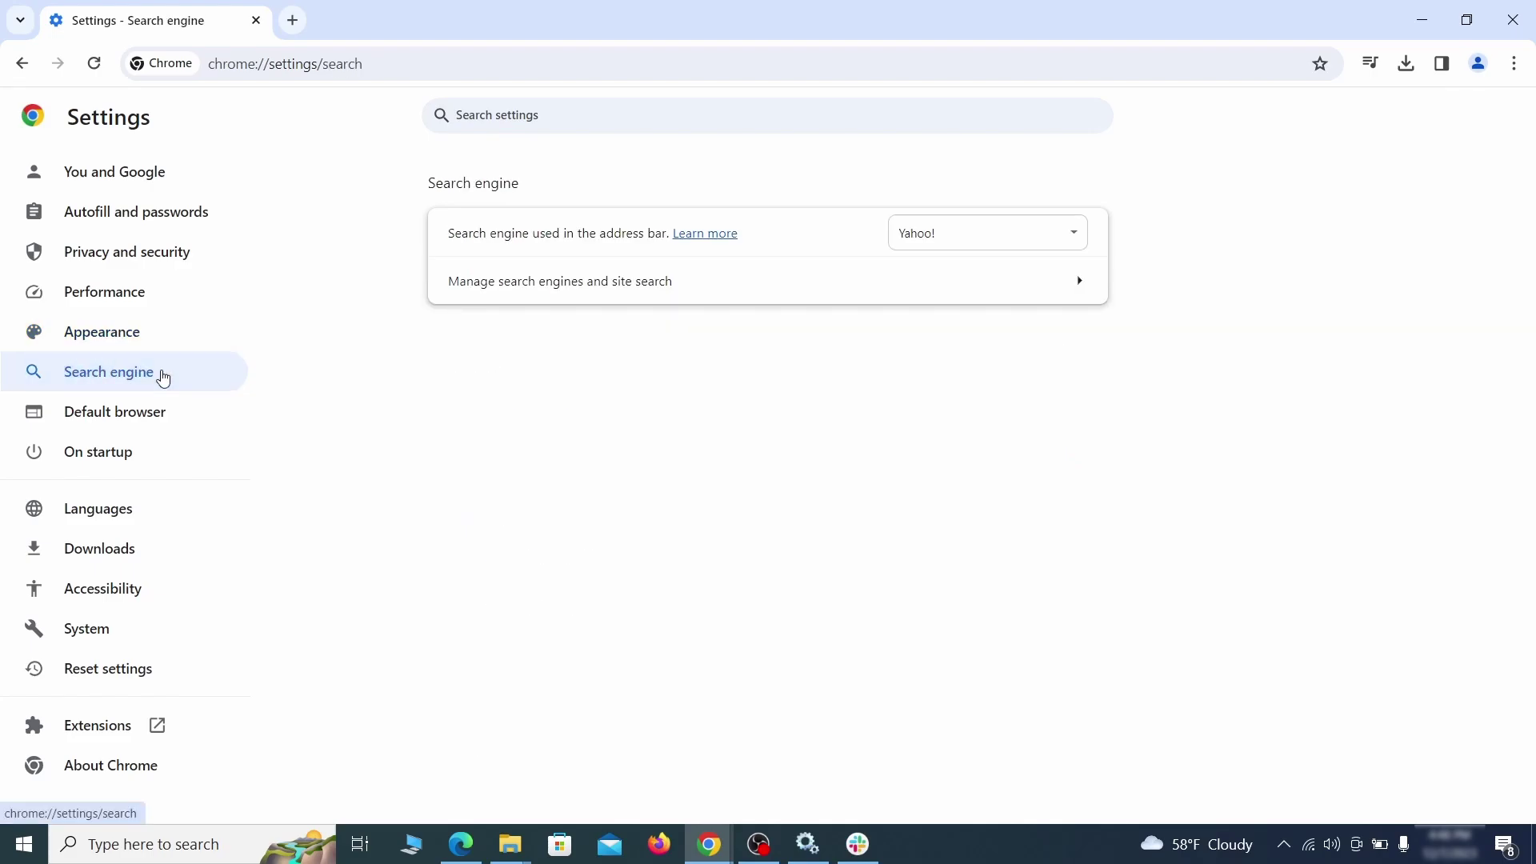
left_click(973, 241)
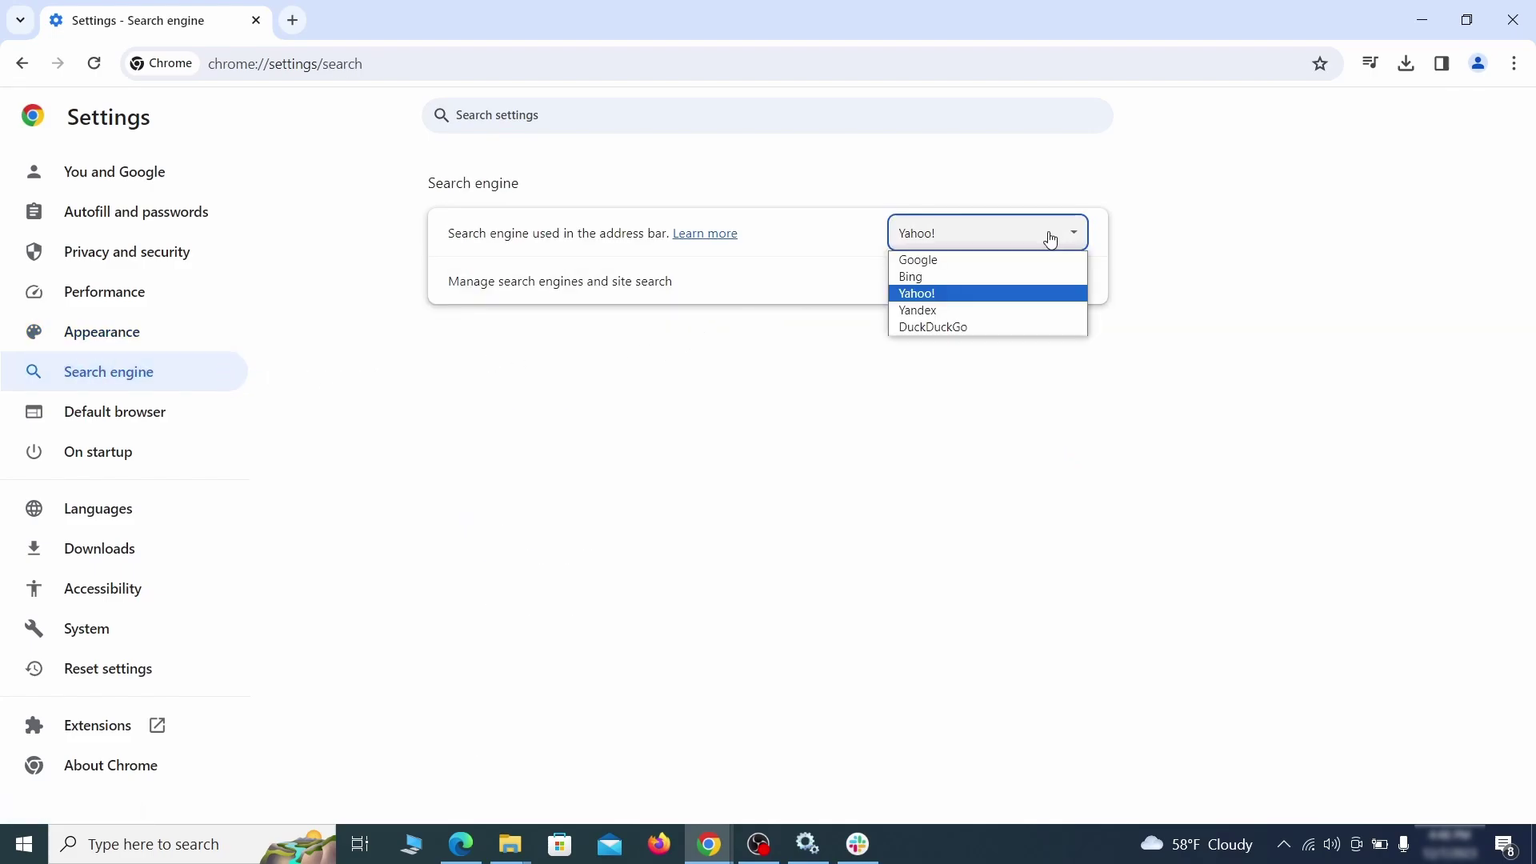
left_click(1009, 265)
Step: Delete the ExampleRougeURL.com entry from the site search list in the search engine management
left_click(987, 295)
scroll(960, 432, "down", 8)
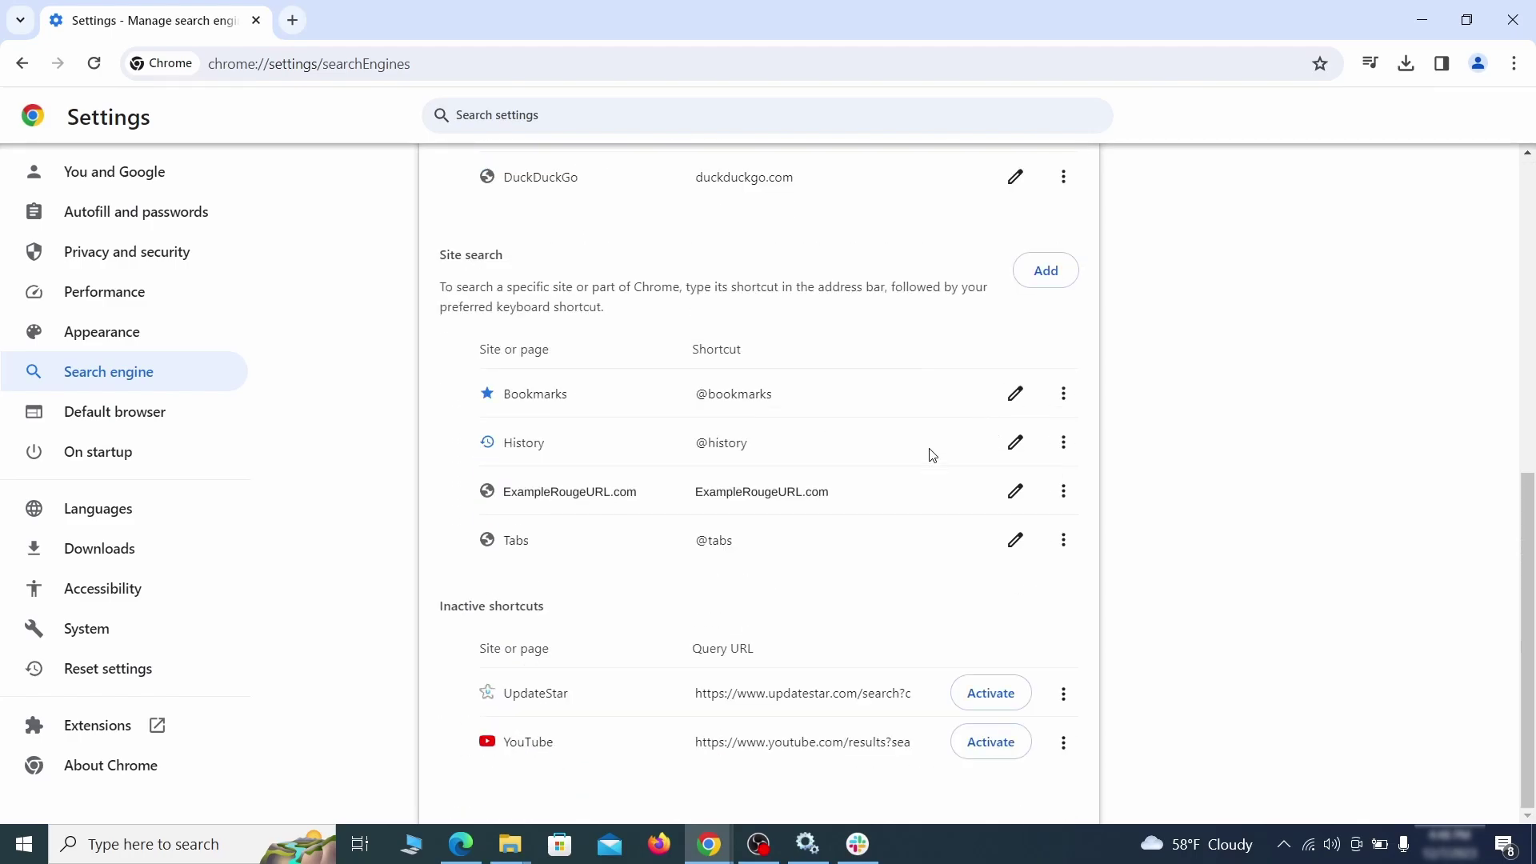
left_click(1063, 491)
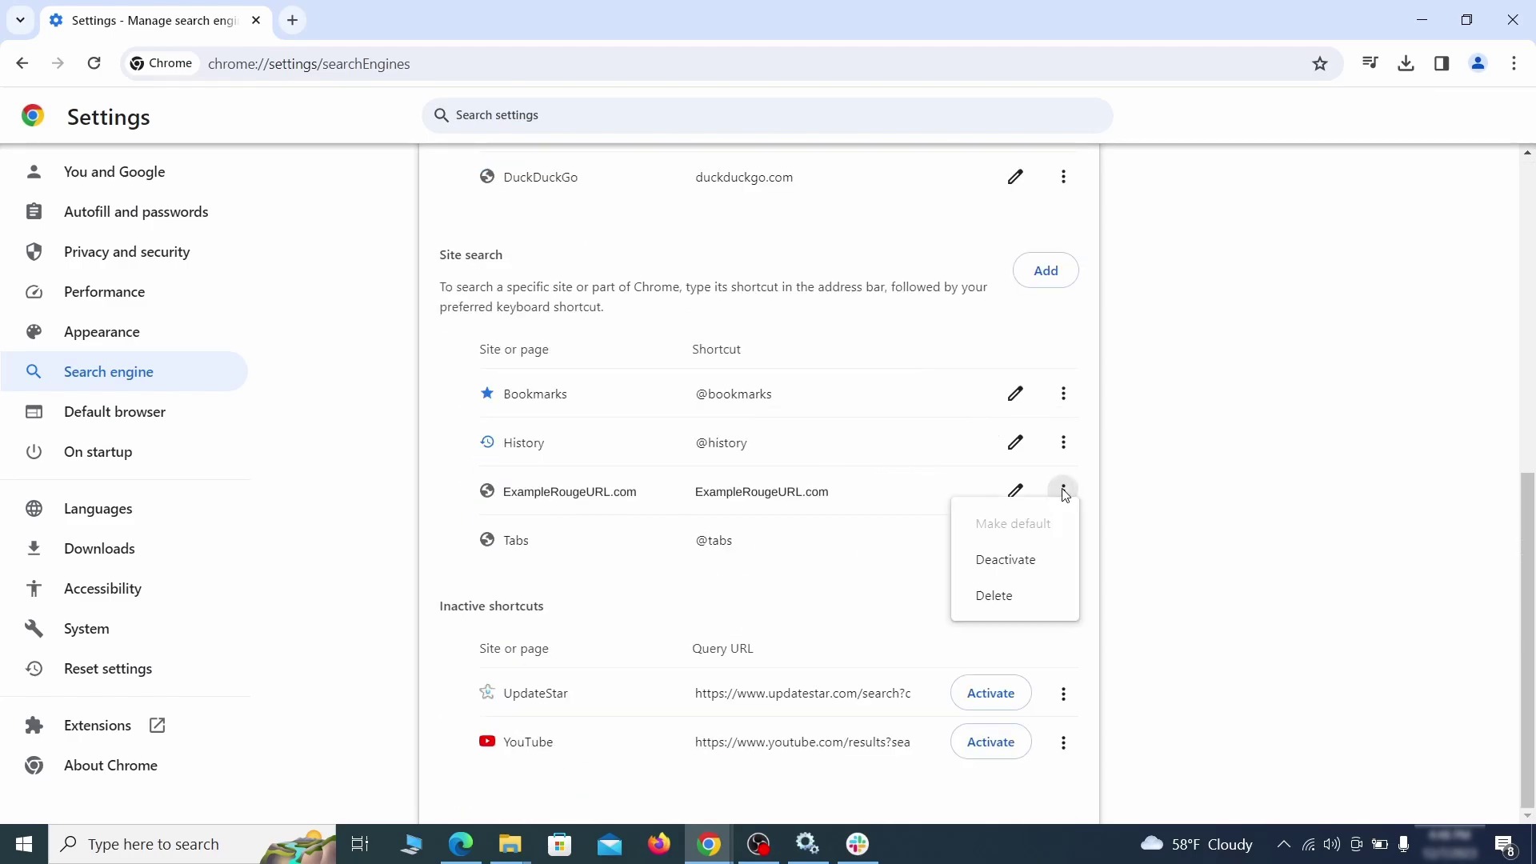
left_click(996, 600)
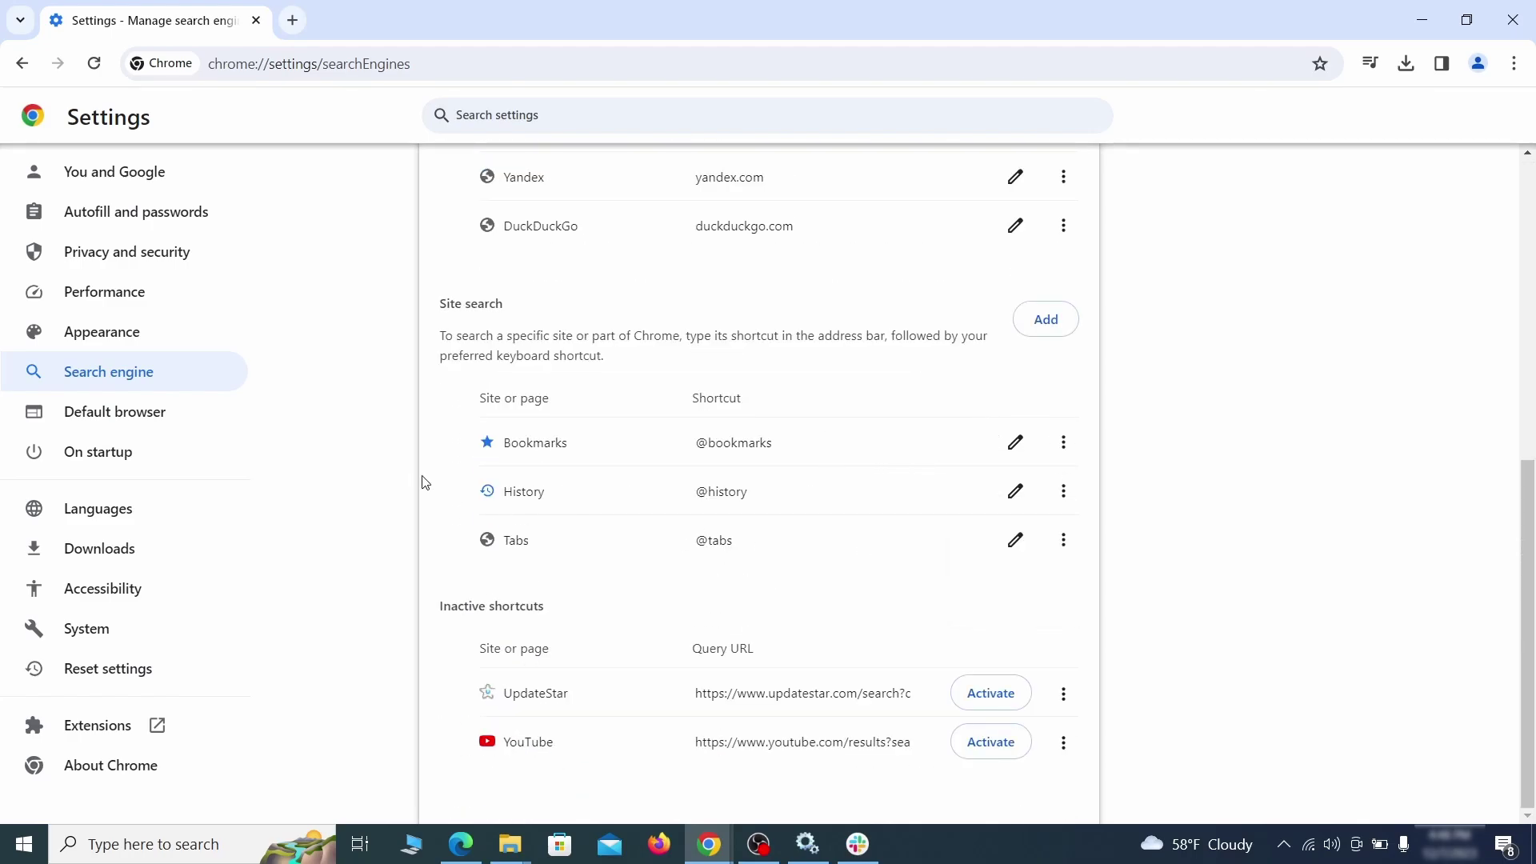
Step: Remove ExampleRougeURL.com from the startup pages and set Chrome to continue where you left off on startup
left_click(114, 452)
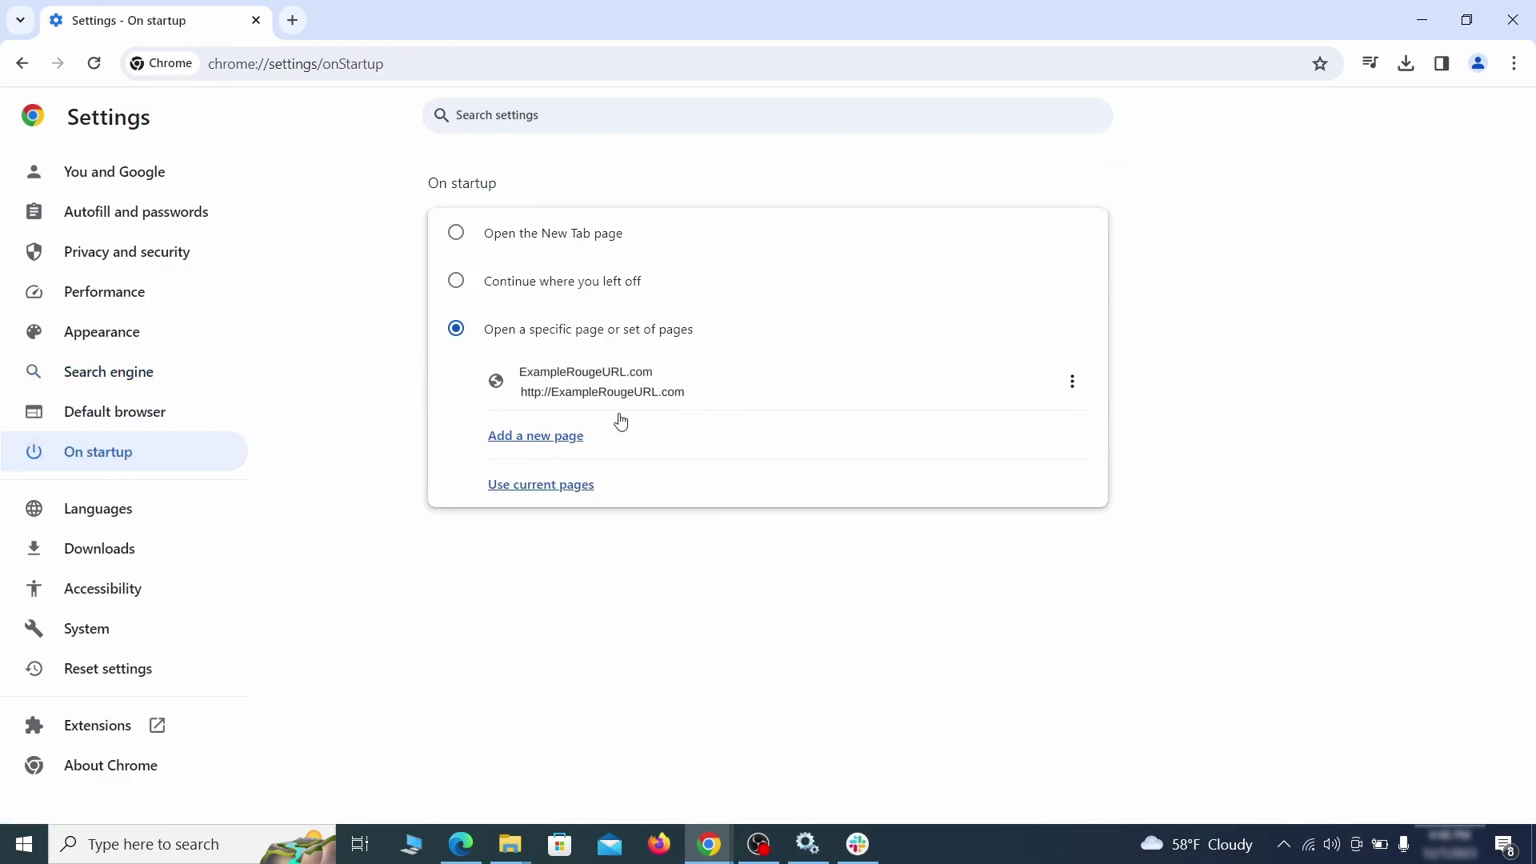
left_click(1071, 382)
left_click(1025, 430)
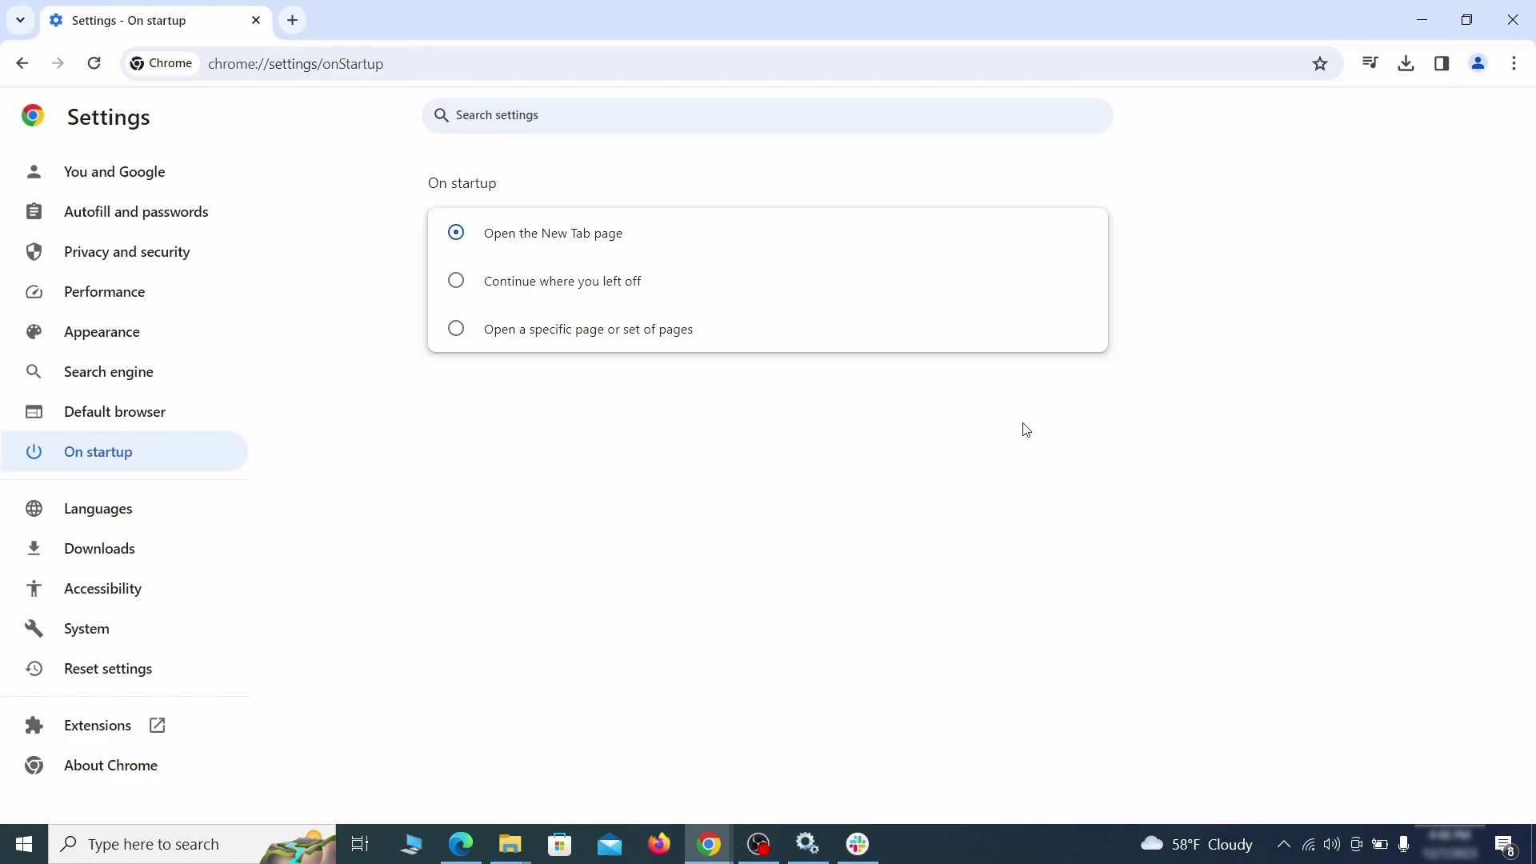
left_click(459, 285)
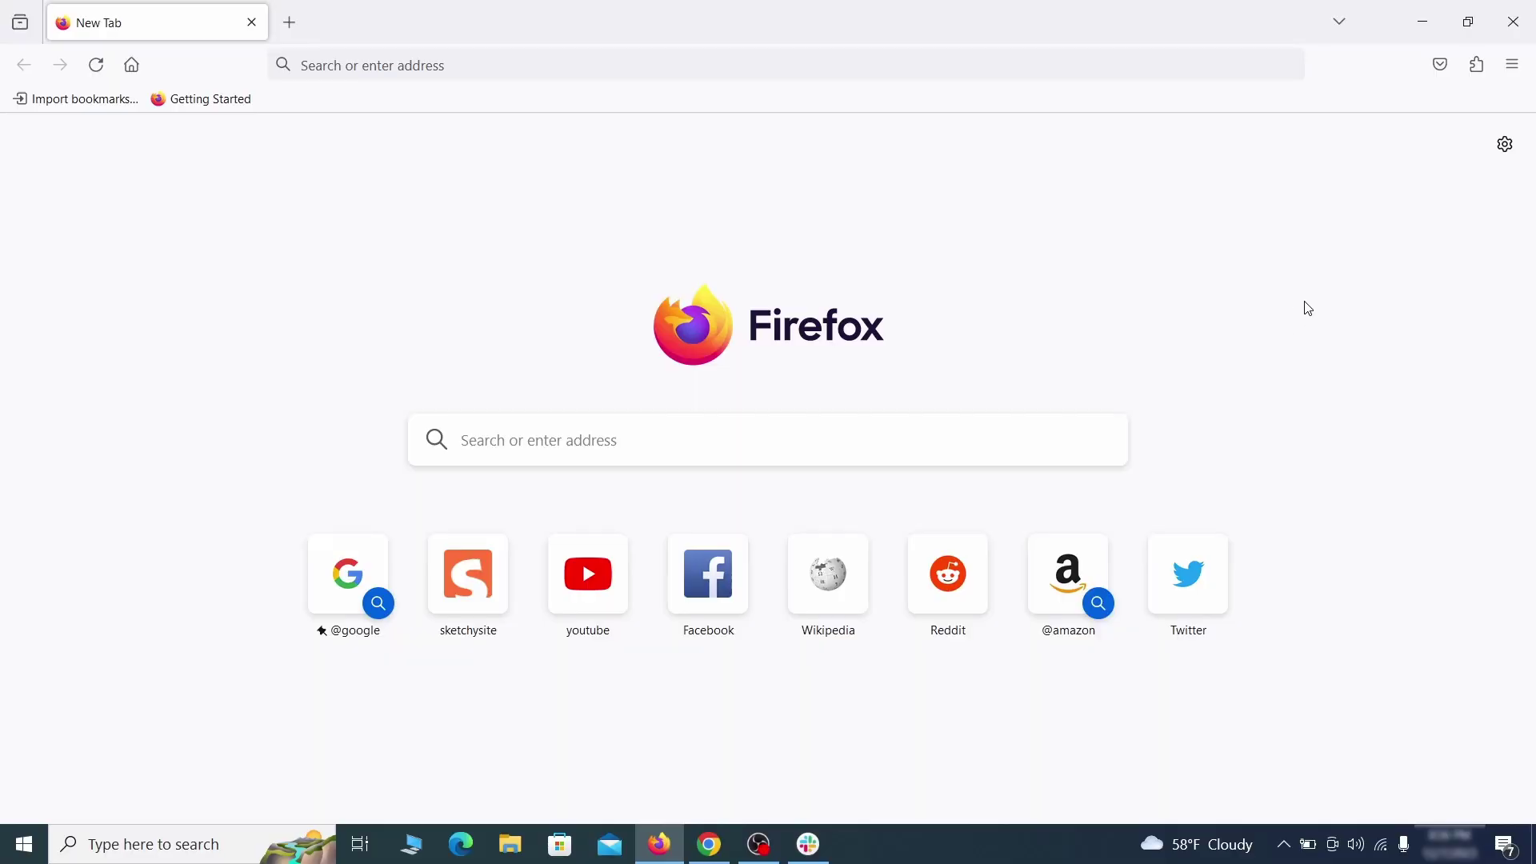
Step: Switch to Firefox's extension management, disable the Contenu+ extension and remove it
left_click(1478, 64)
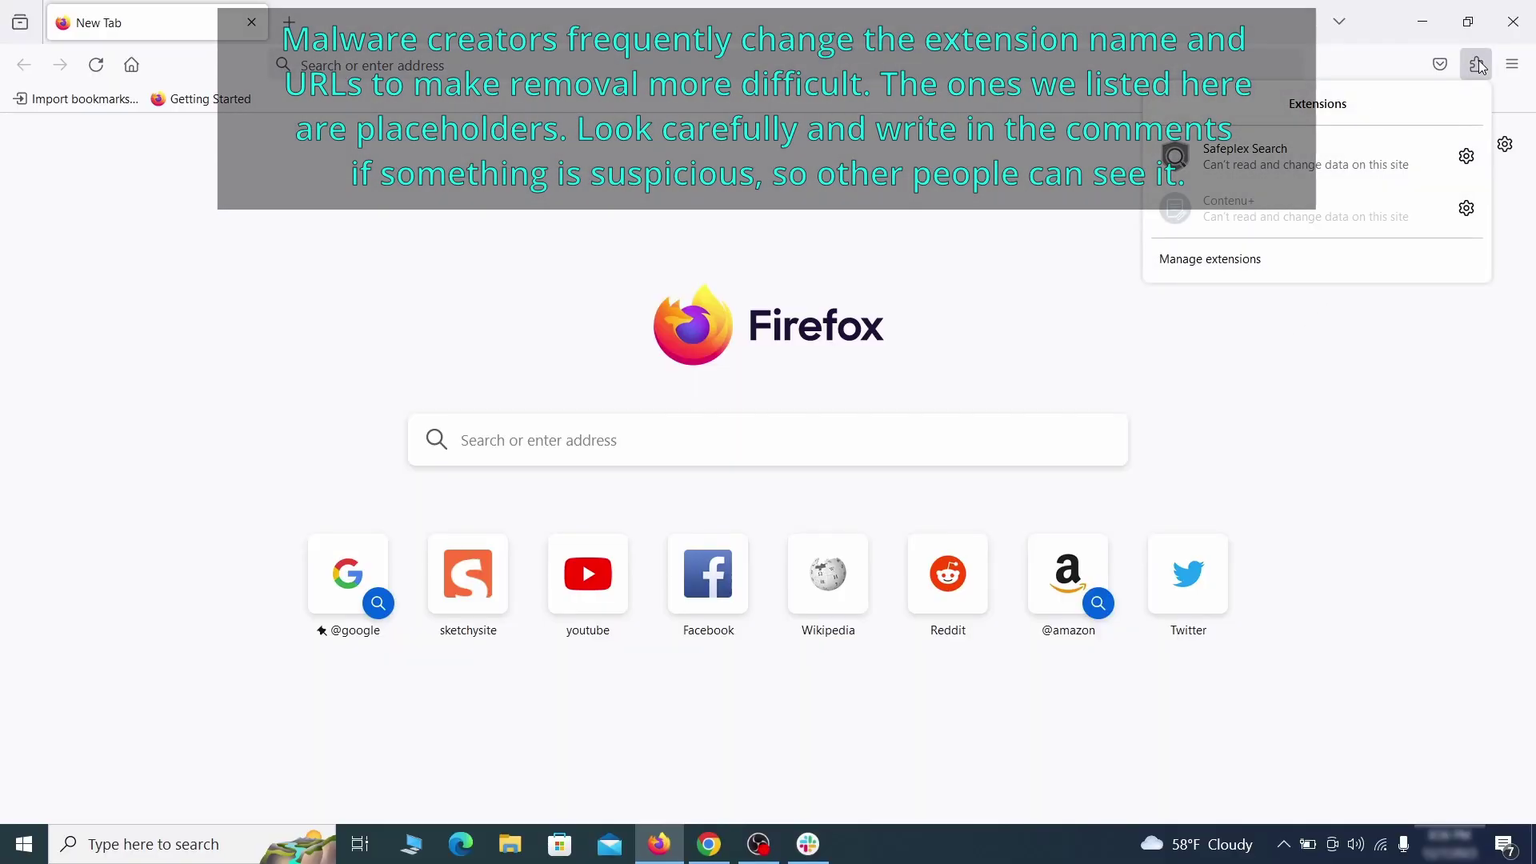
left_click(1293, 262)
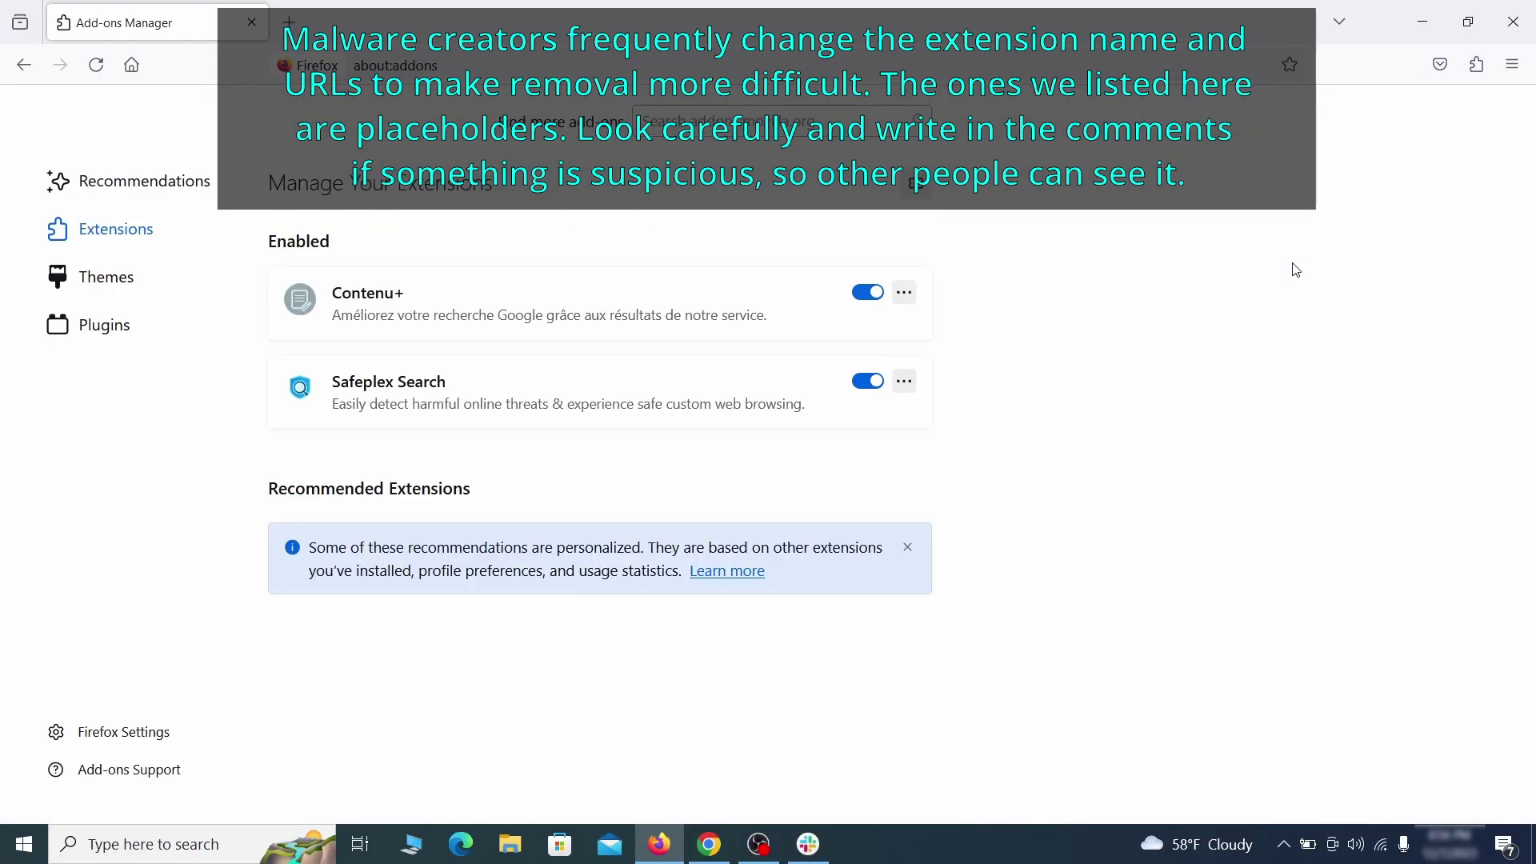
left_click(868, 292)
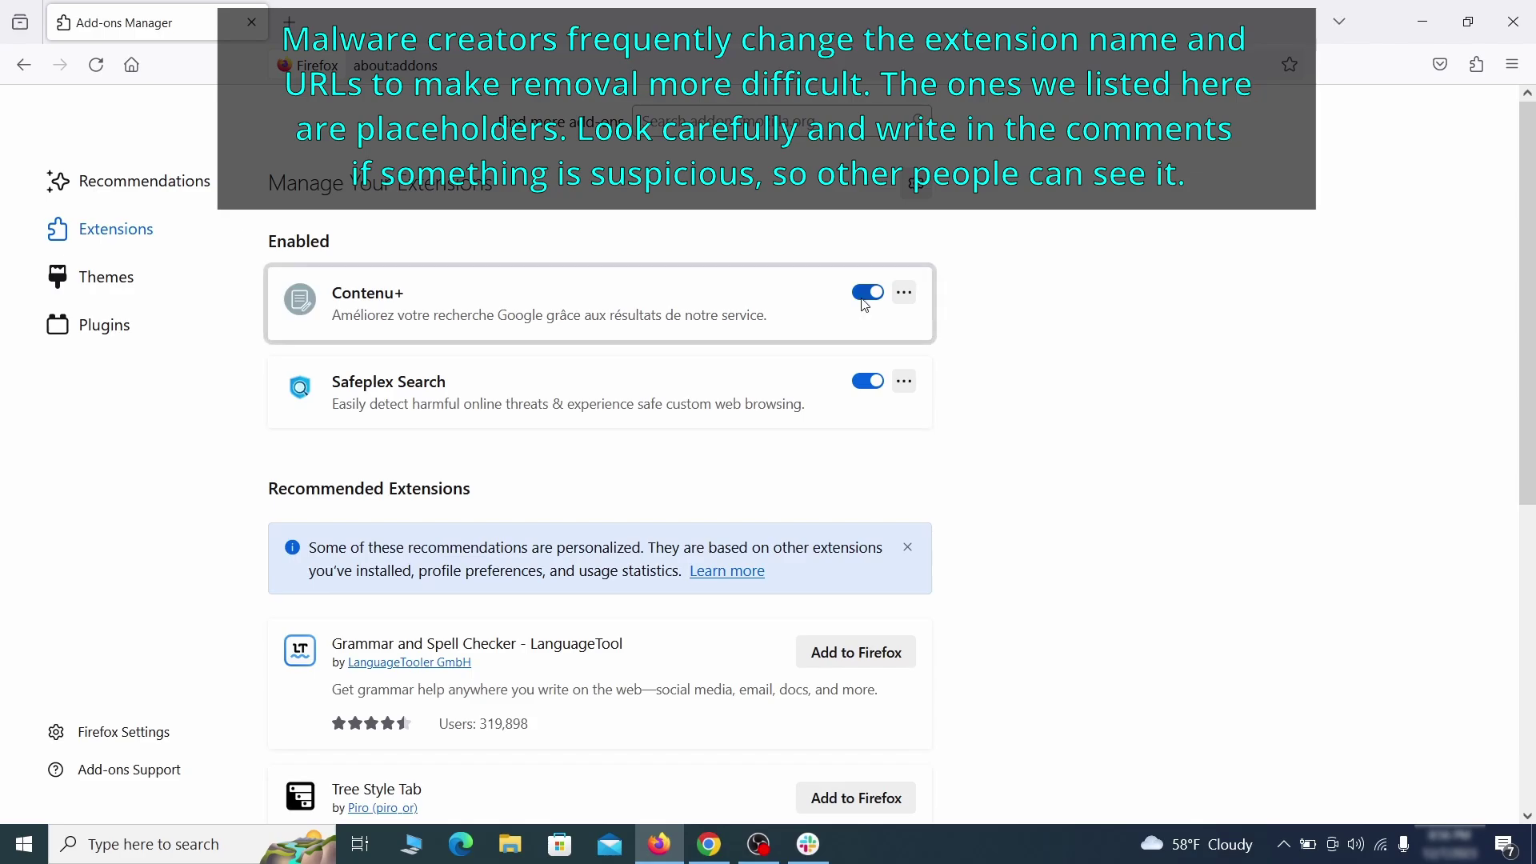
left_click(904, 292)
left_click(966, 319)
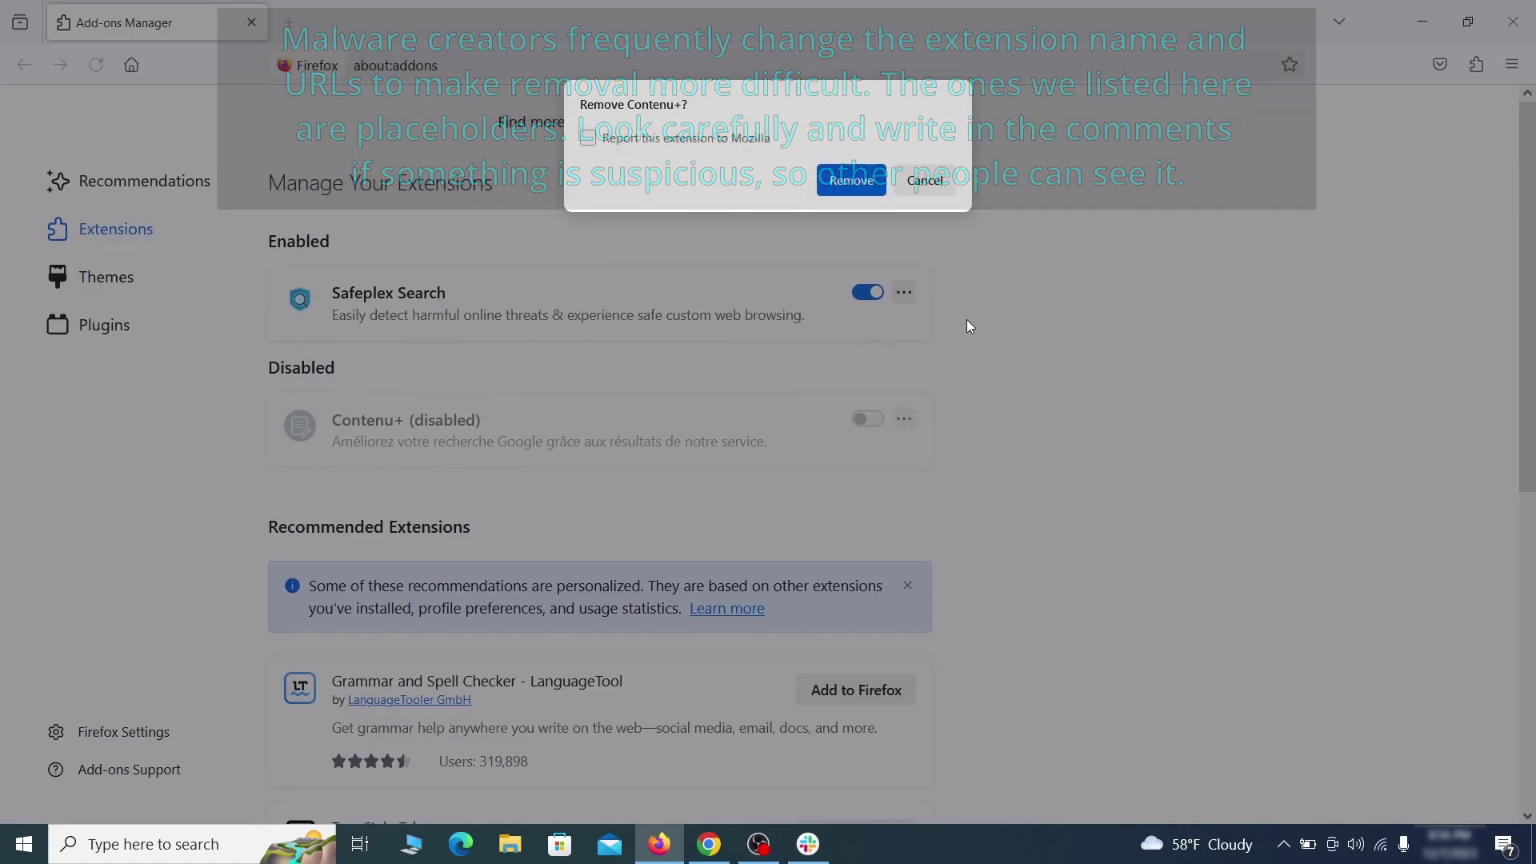
left_click(851, 180)
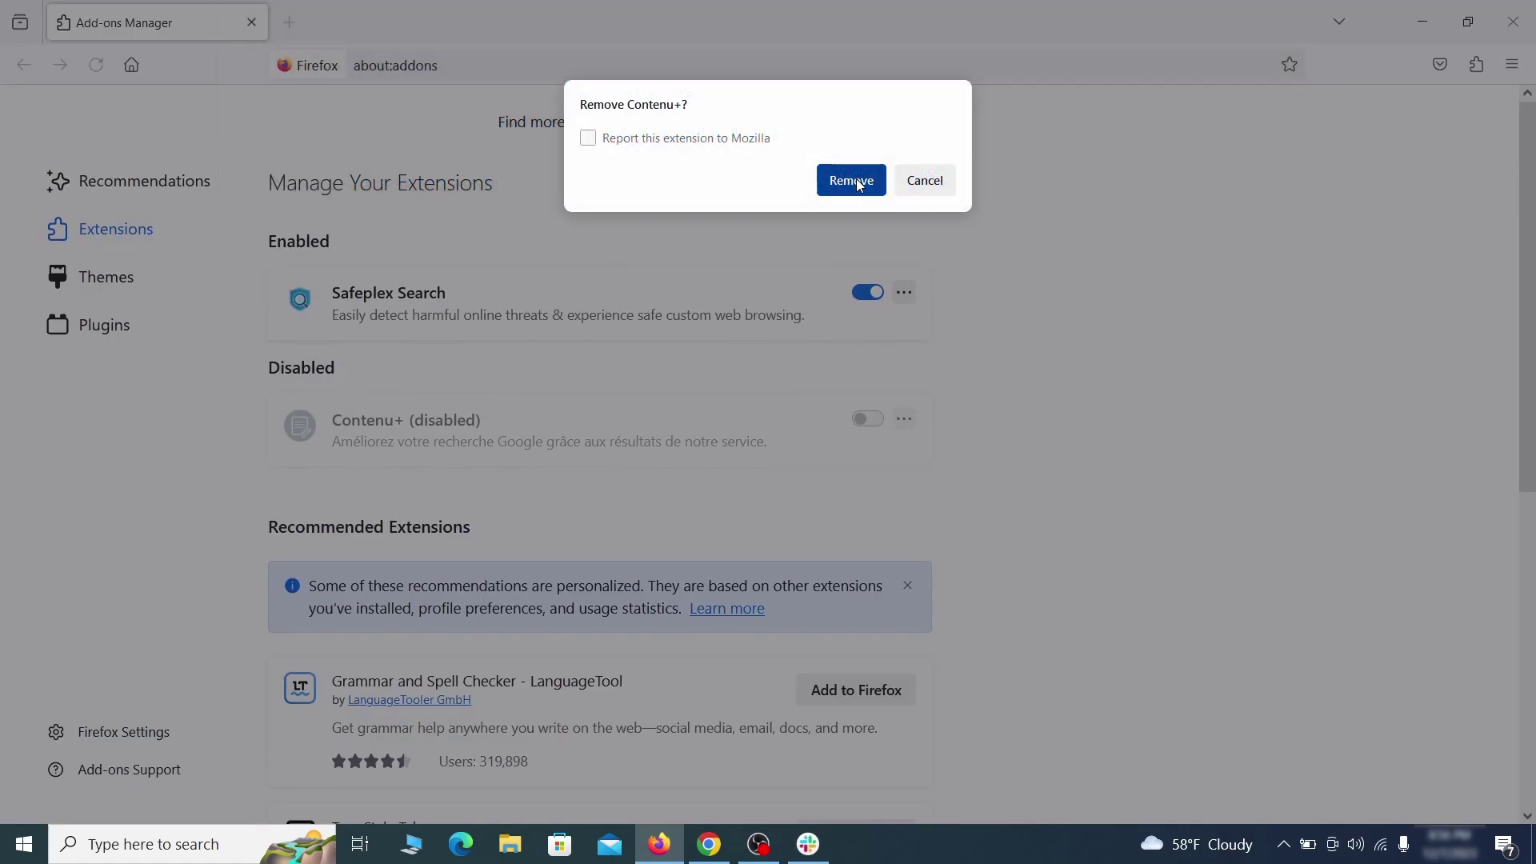
Step: In Firefox's settings, clear the custom ExampleRougeURL.com address used for the homepage and new windows
left_click(1512, 66)
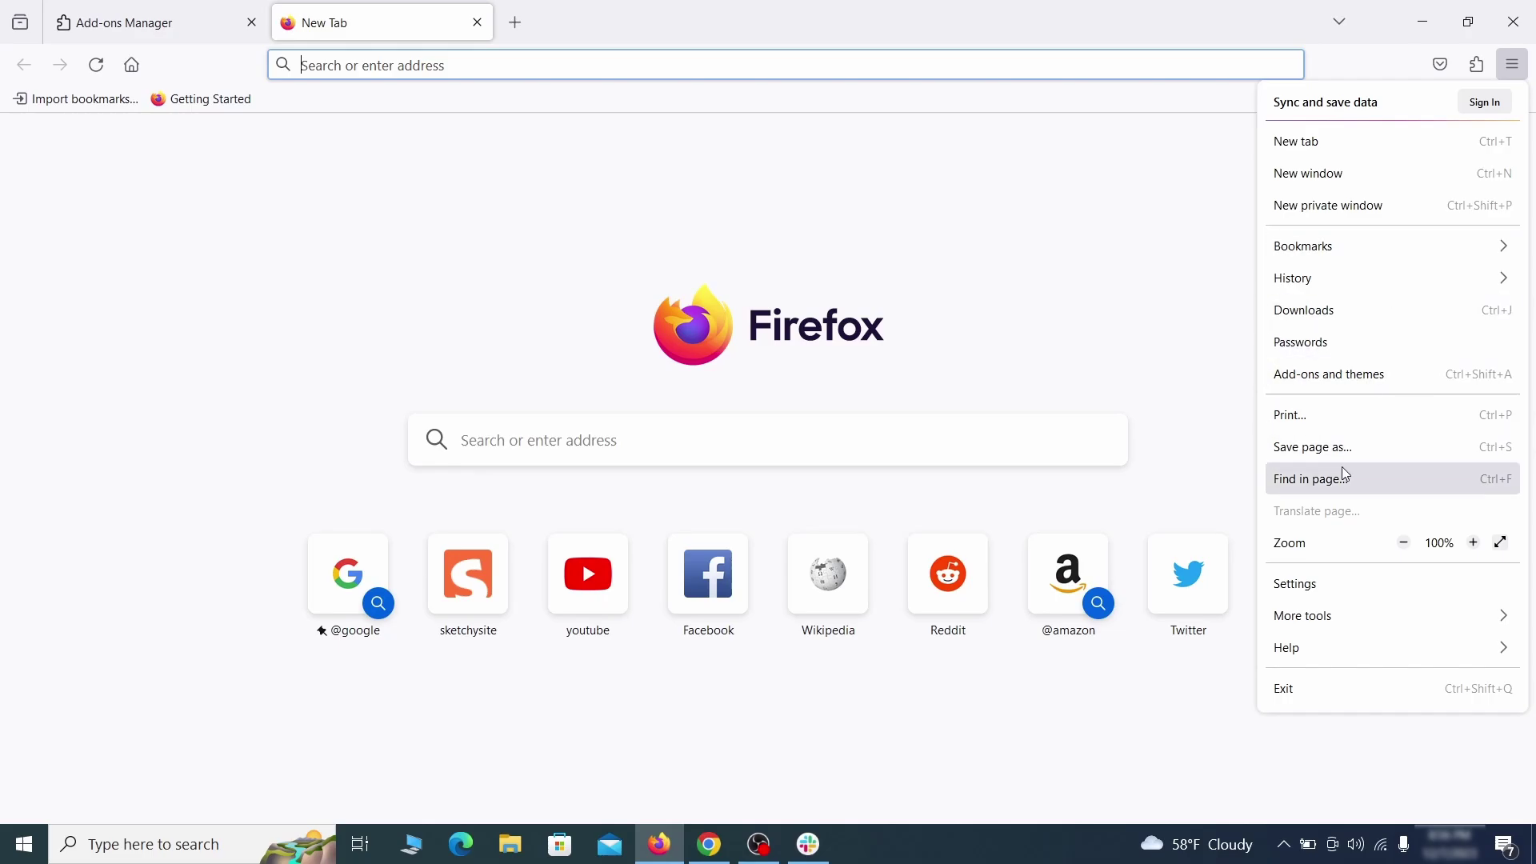
left_click(1328, 586)
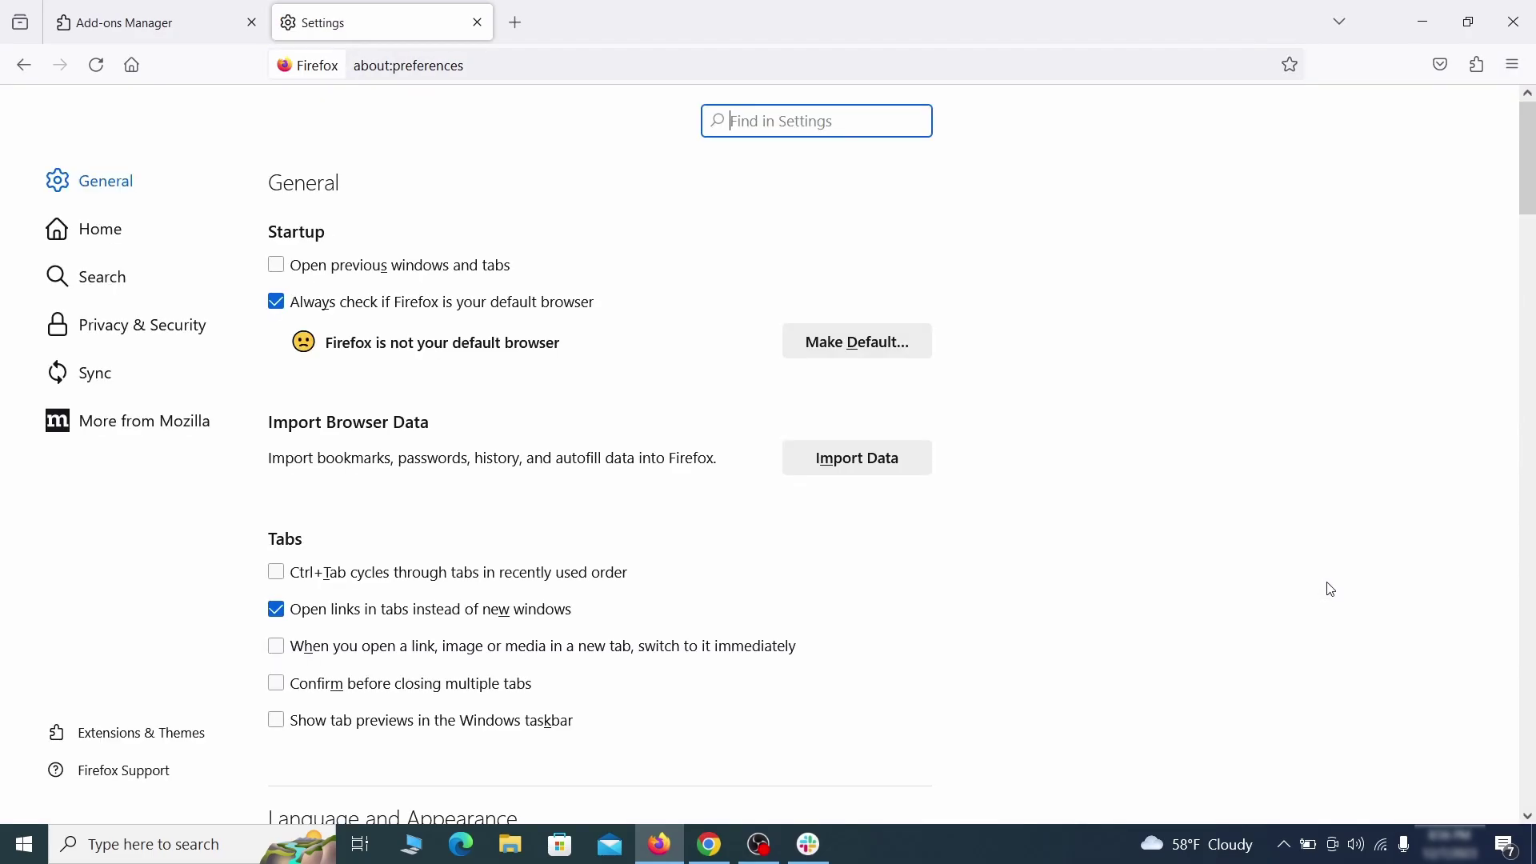
left_click(115, 229)
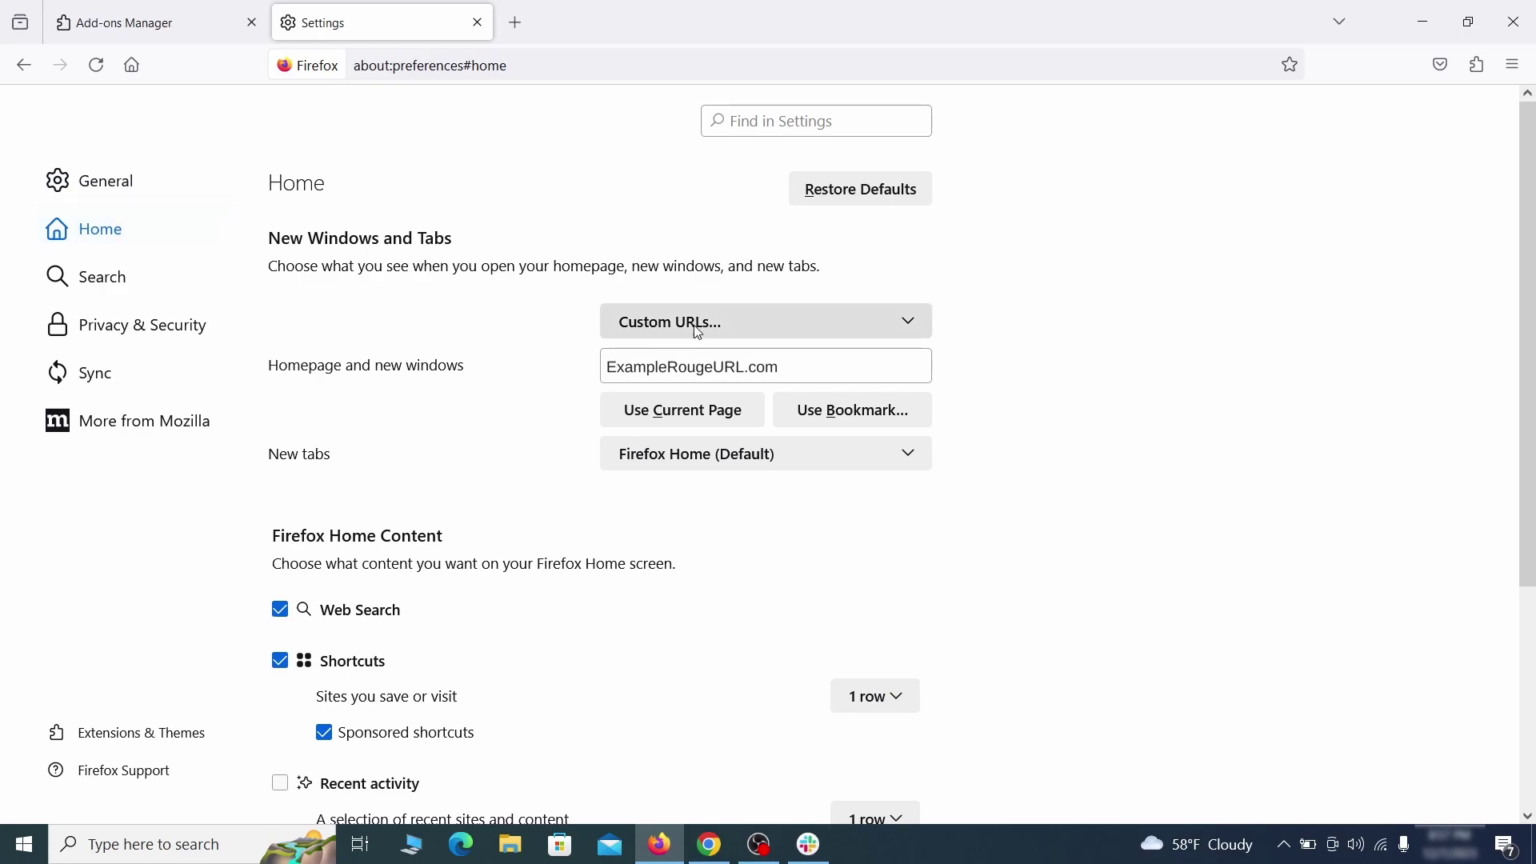
triple_click(777, 368)
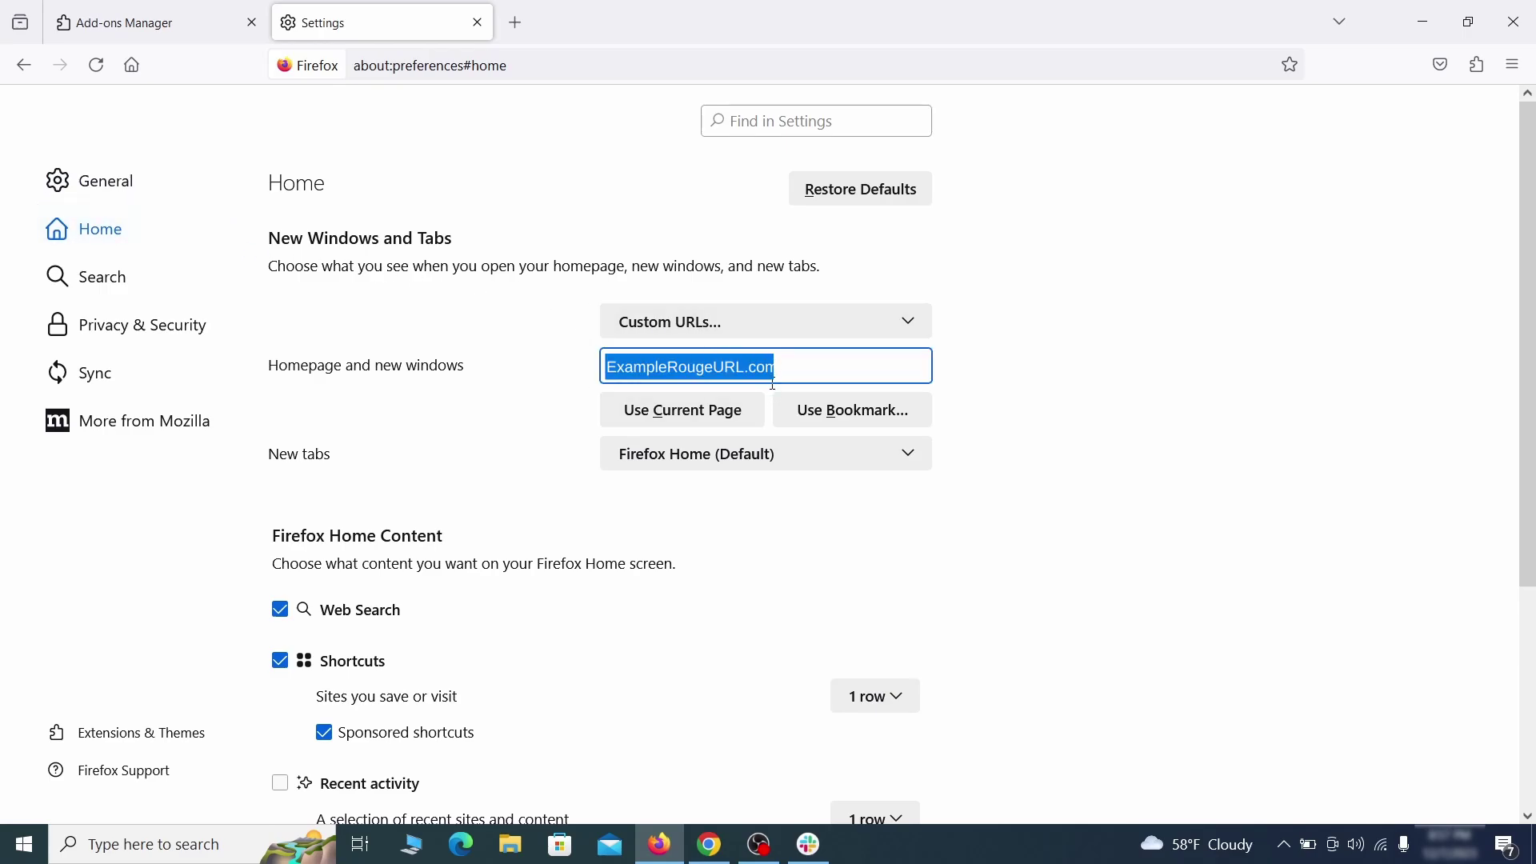
key("BackSpace")
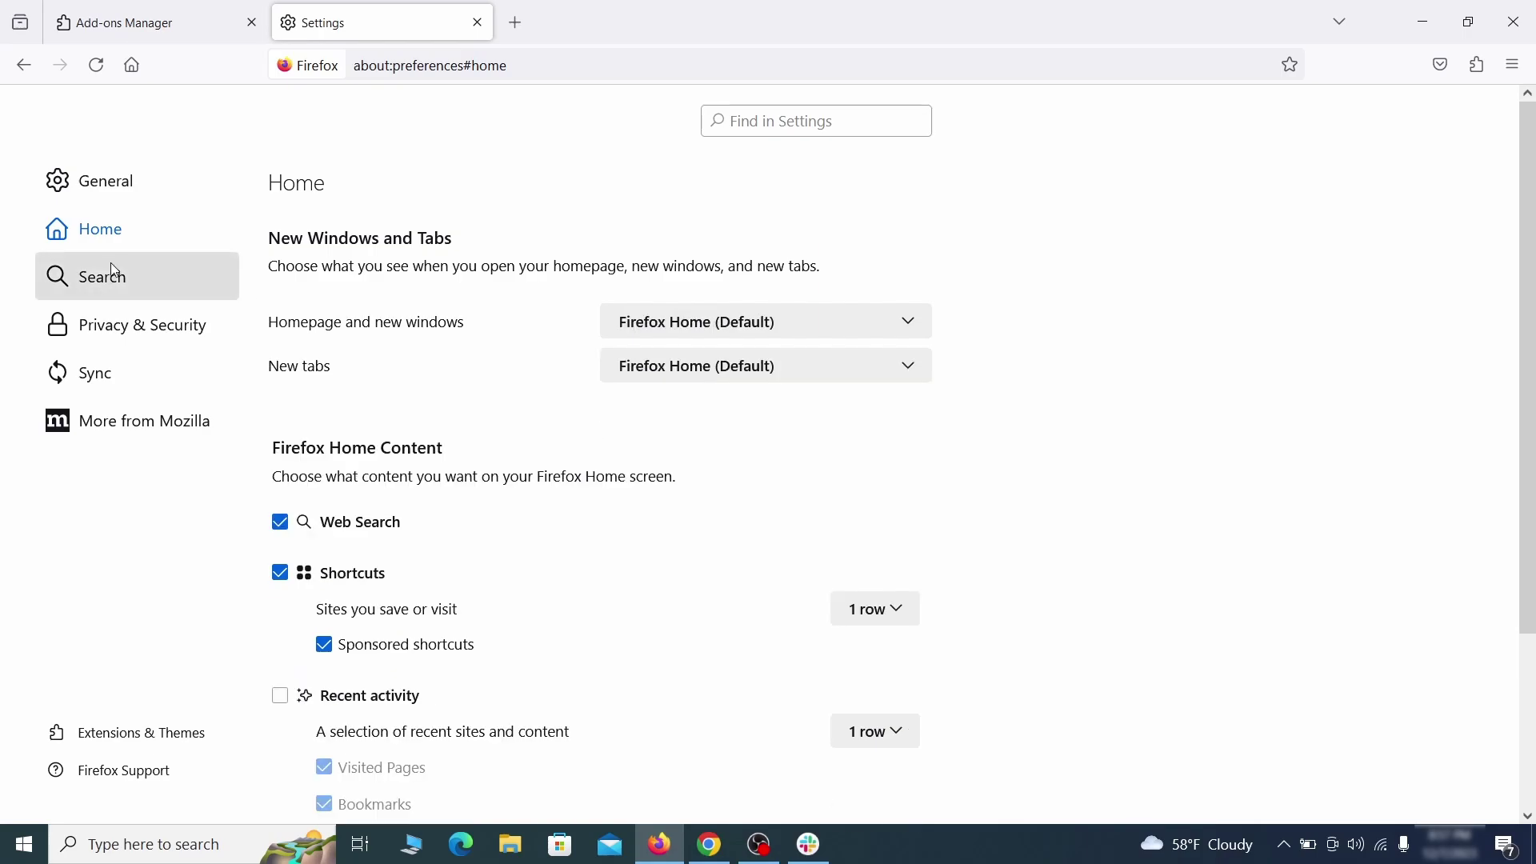
Step: Set the default search engine in the search settings to Google
left_click(110, 279)
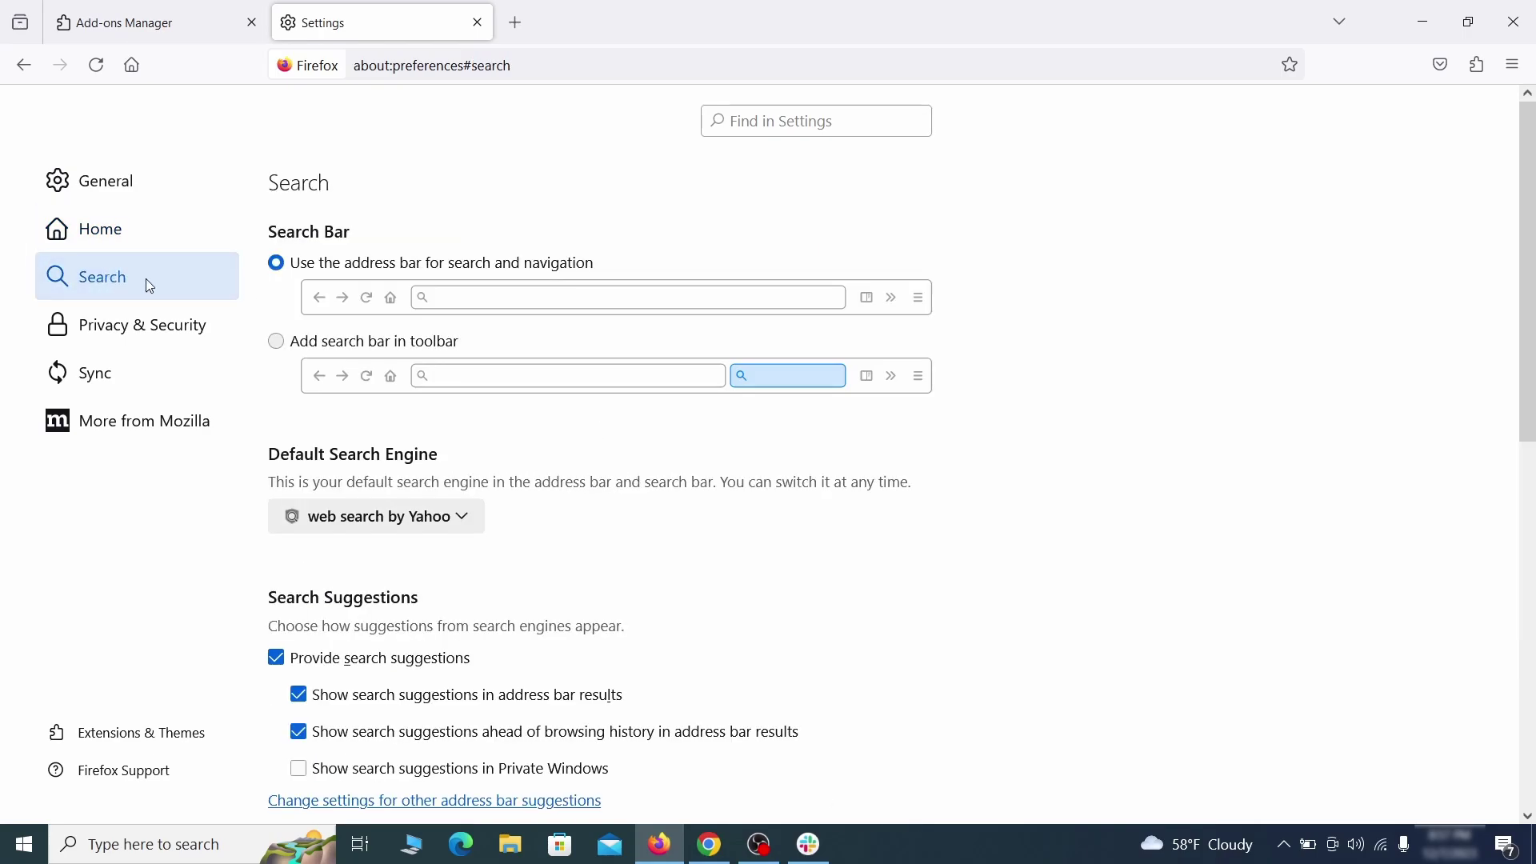
scroll(552, 424, "down", 2)
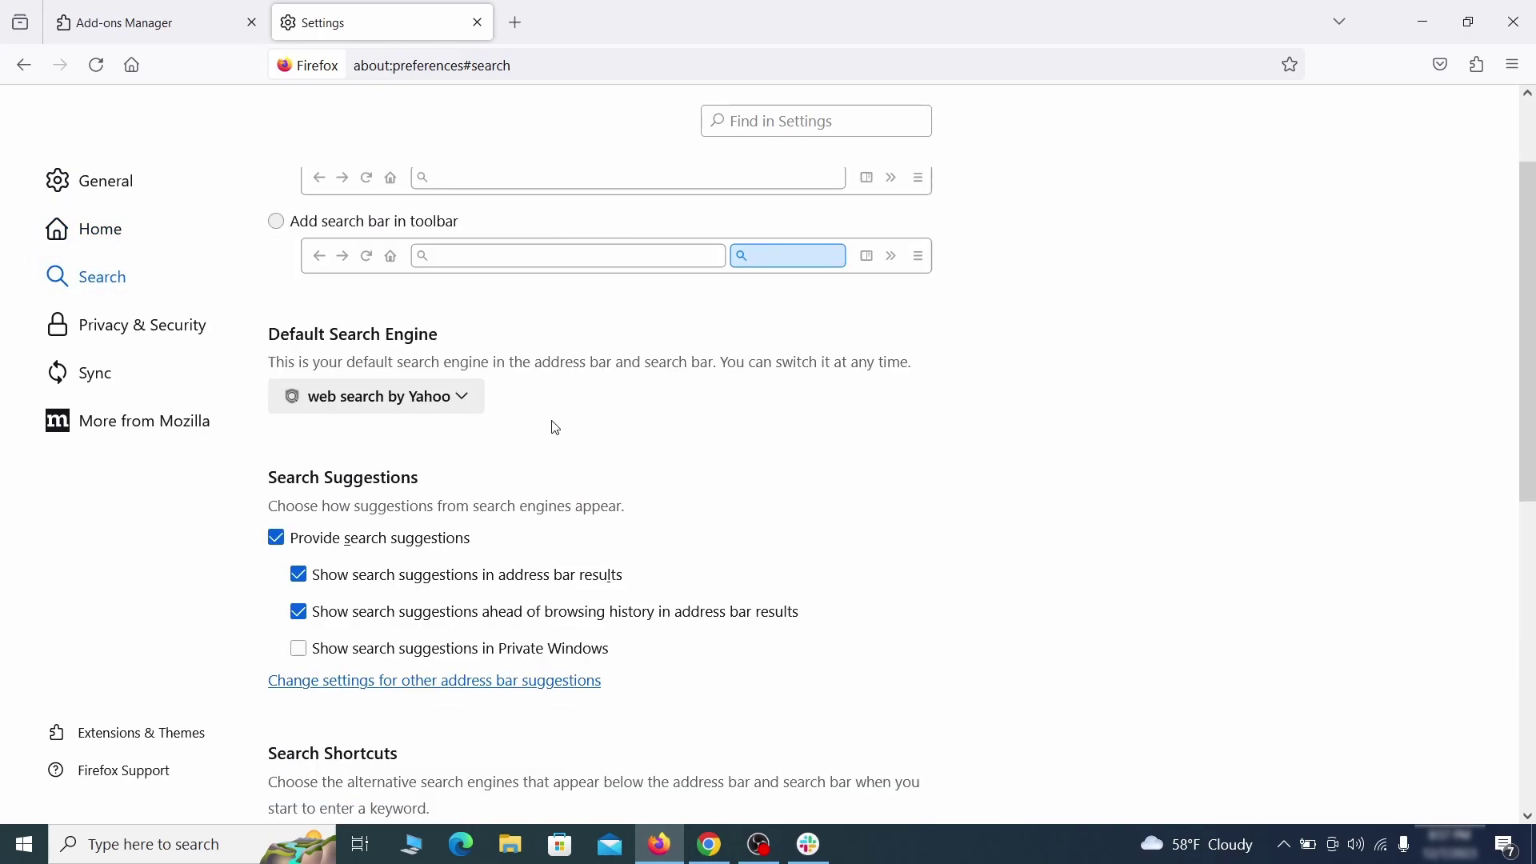
left_click(455, 404)
left_click(444, 429)
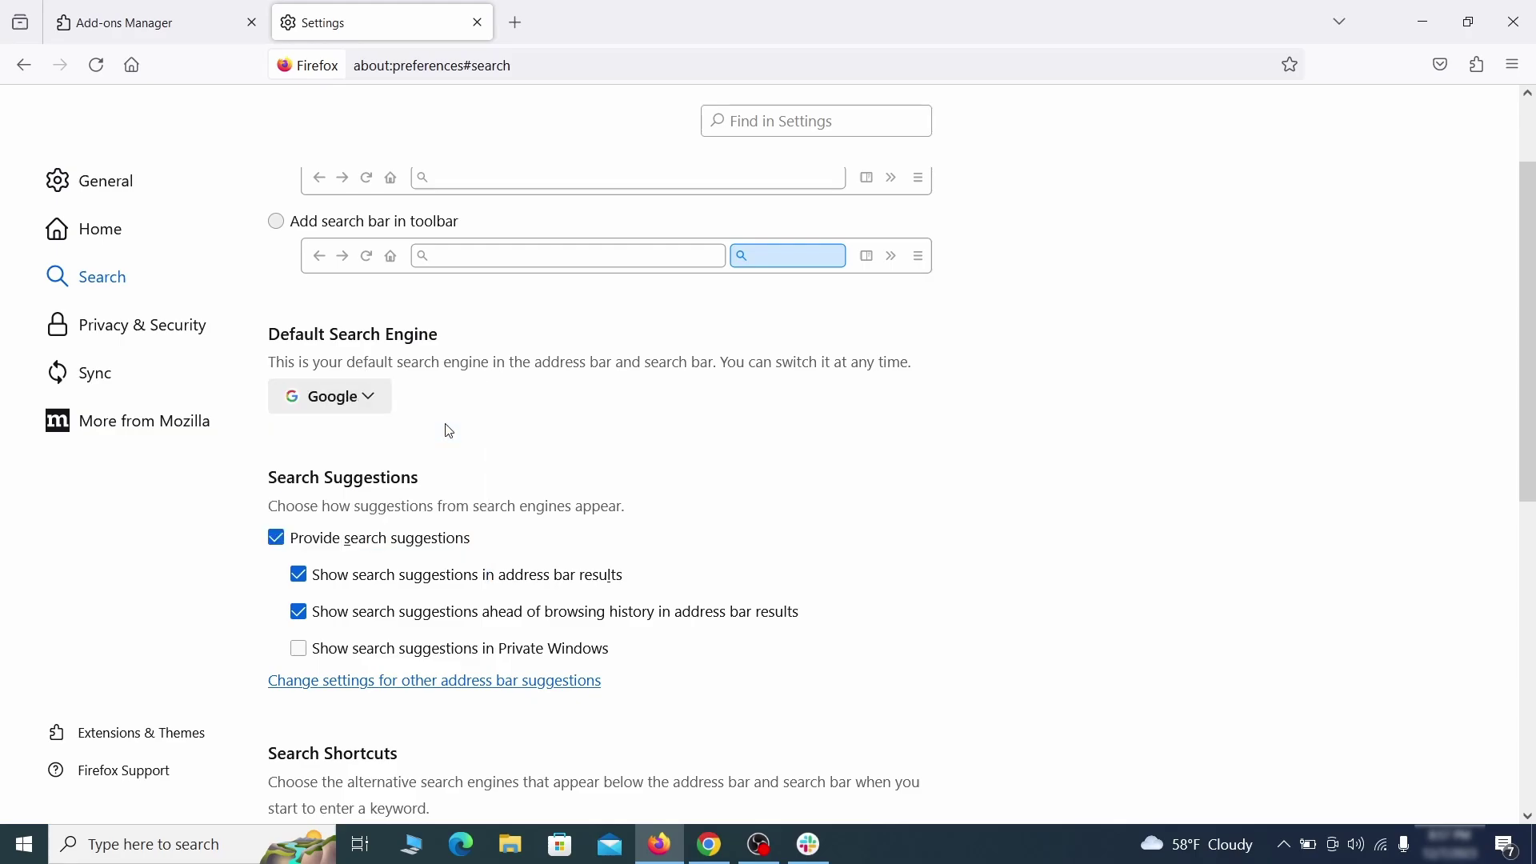
Step: Remove the "web search by Yahoo" engine with the Safeplex Search keyword from the search shortcuts
scroll(732, 452, "down", 5)
scroll(823, 414, "down", 3)
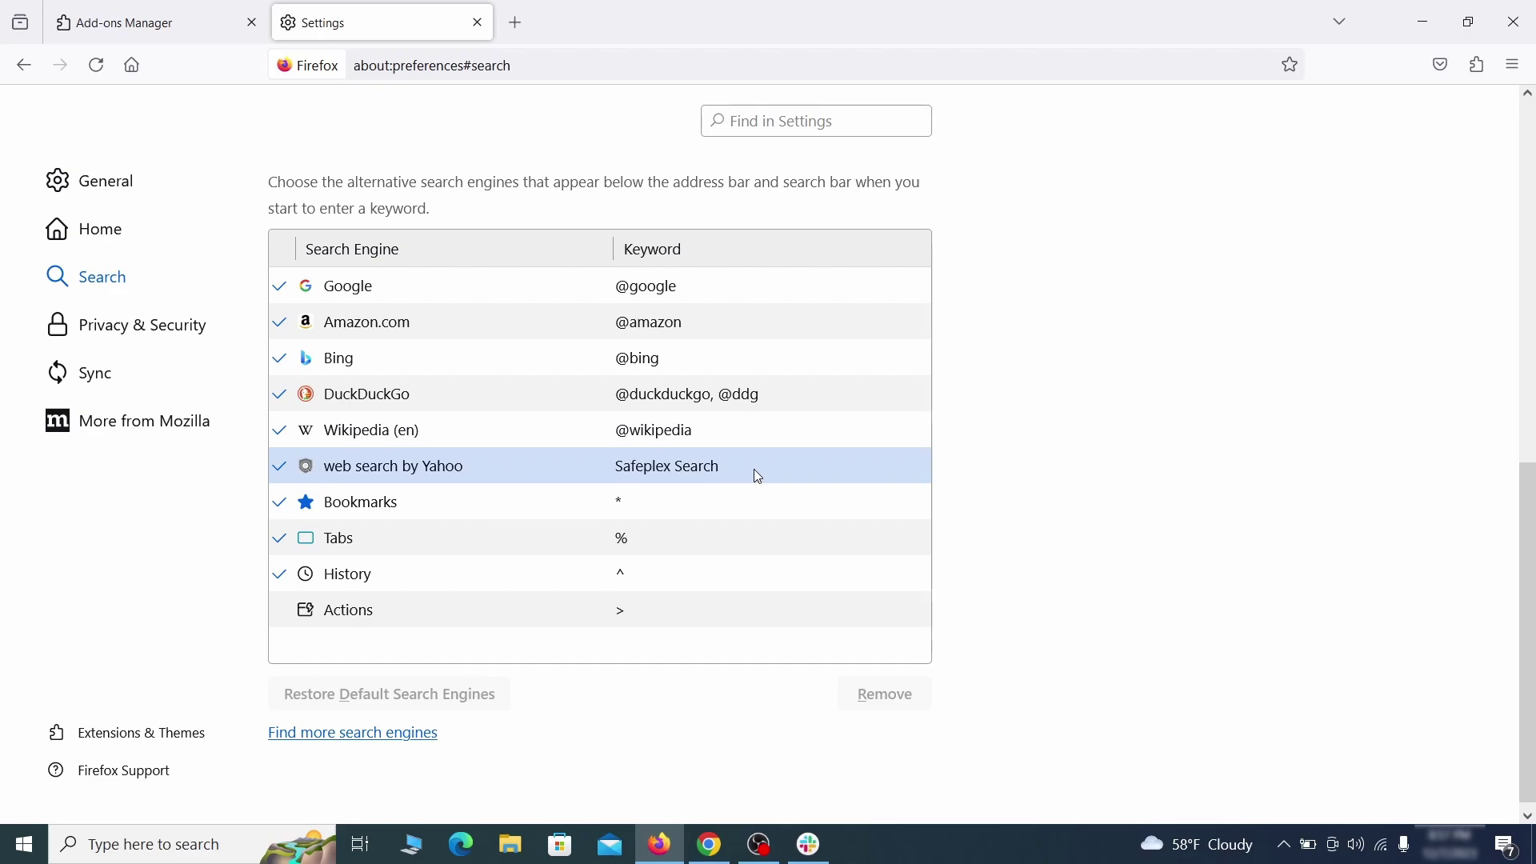
left_click(764, 474)
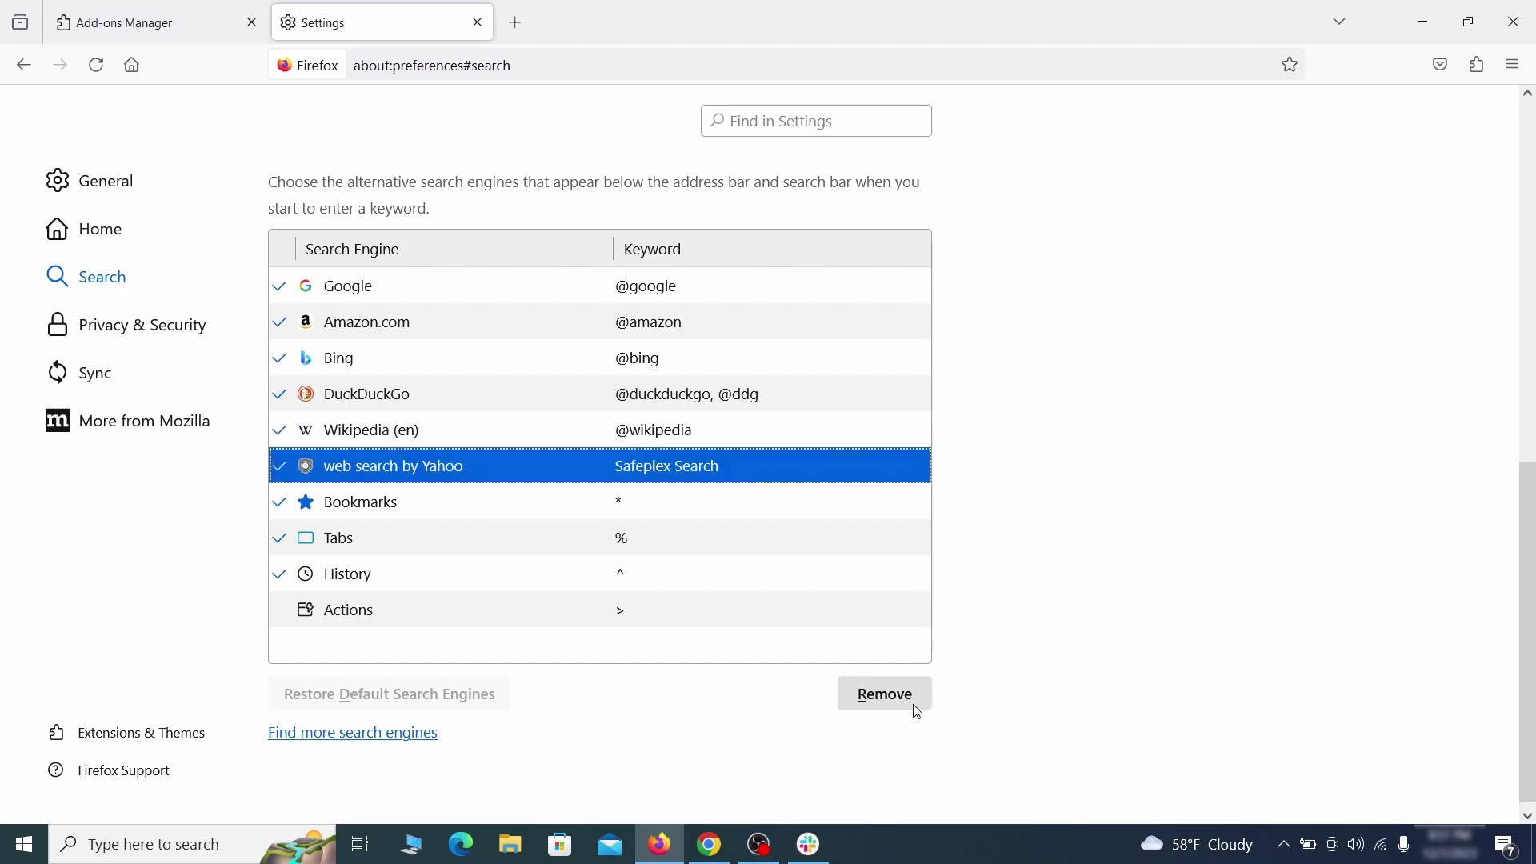
left_click(917, 711)
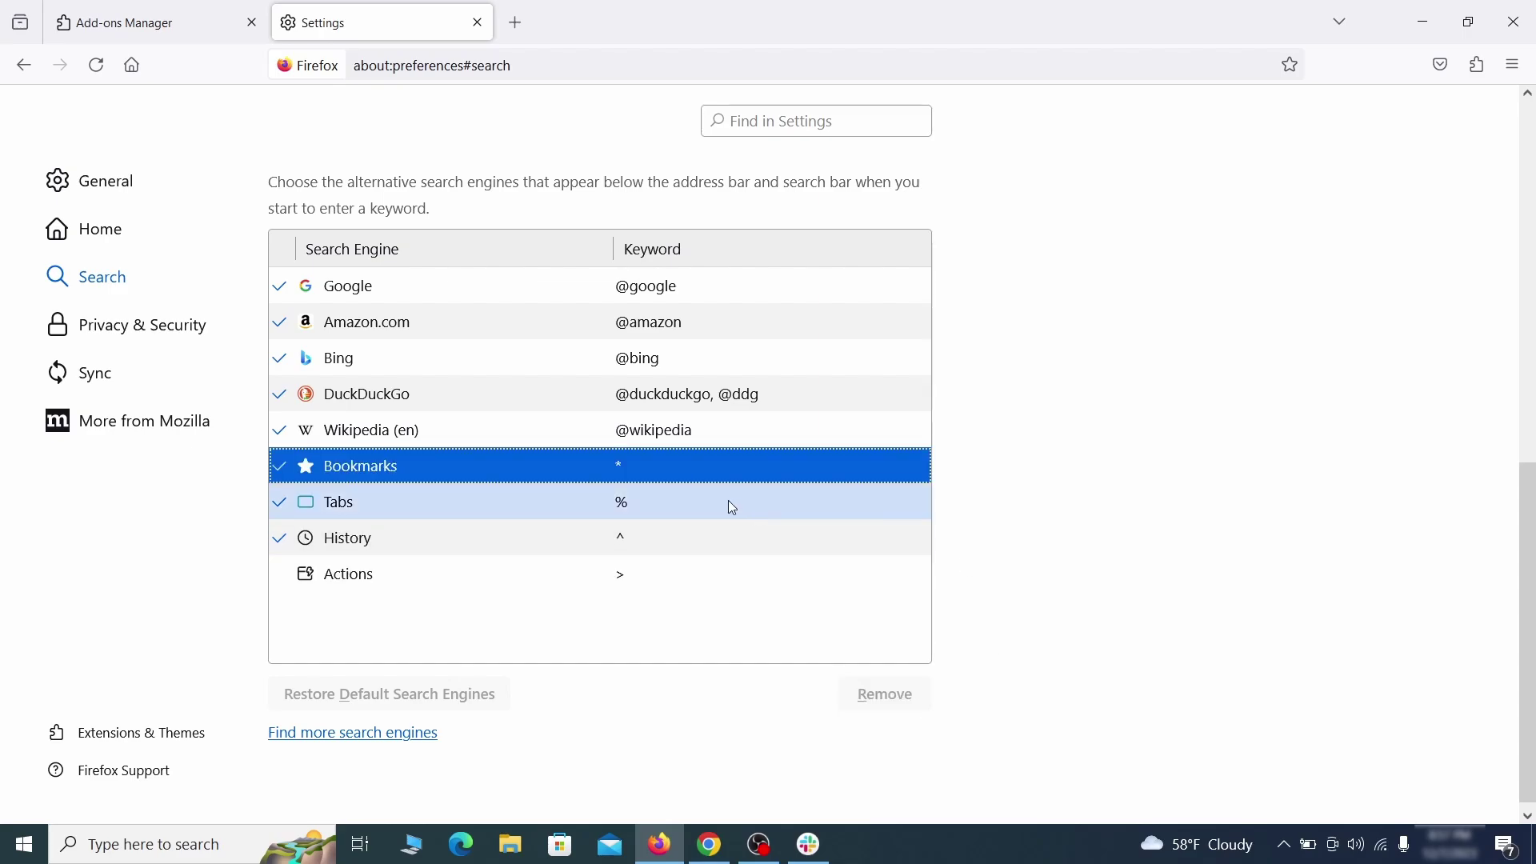
Step: Clear all cookies, site data and cached web content in the privacy and security settings
scroll(728, 502, "up", 3)
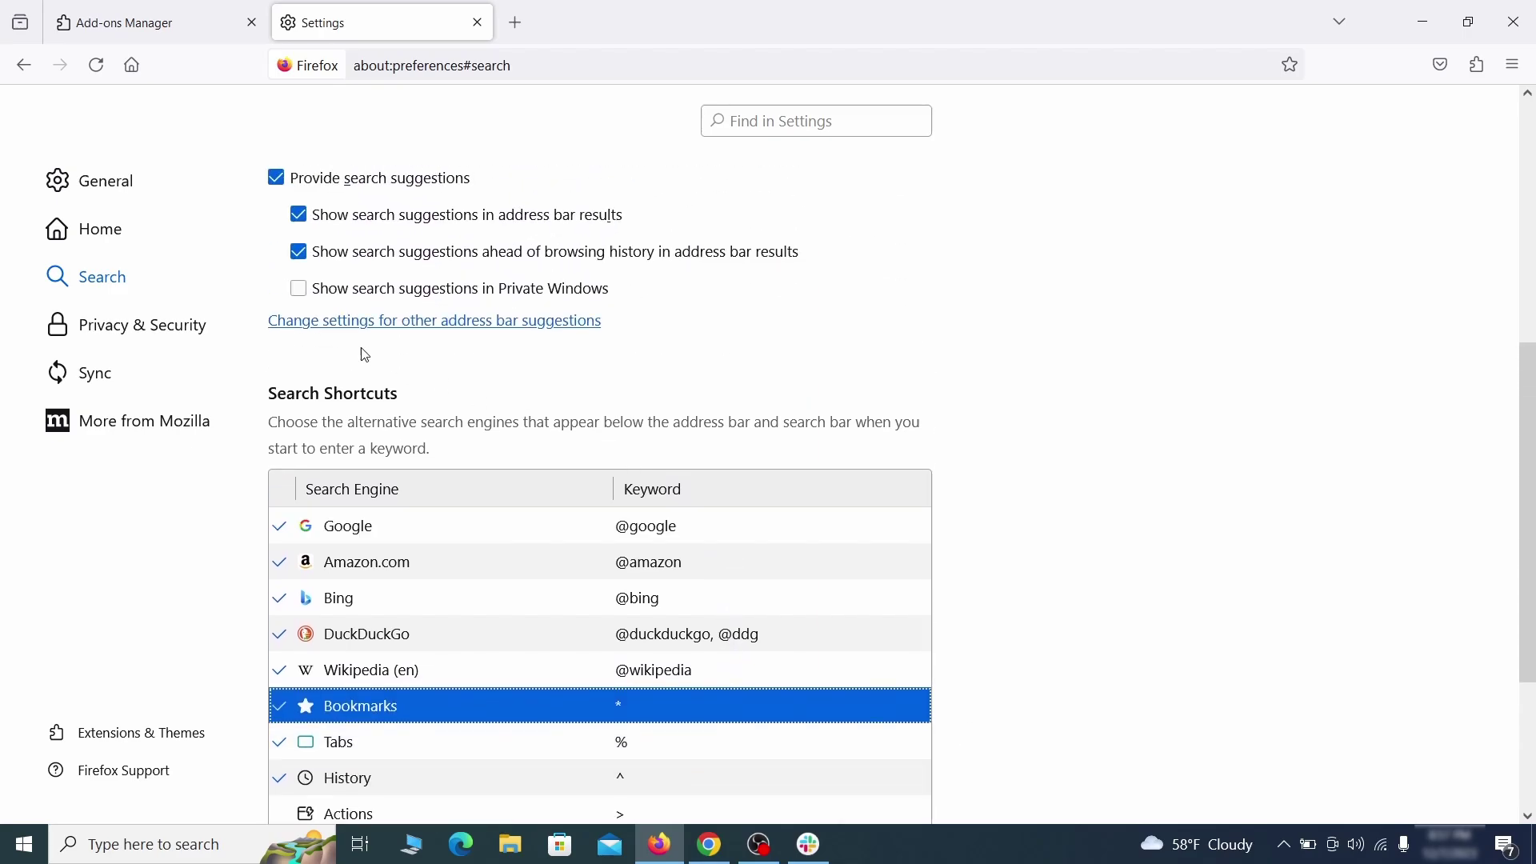
left_click(146, 319)
scroll(1021, 368, "down", 5)
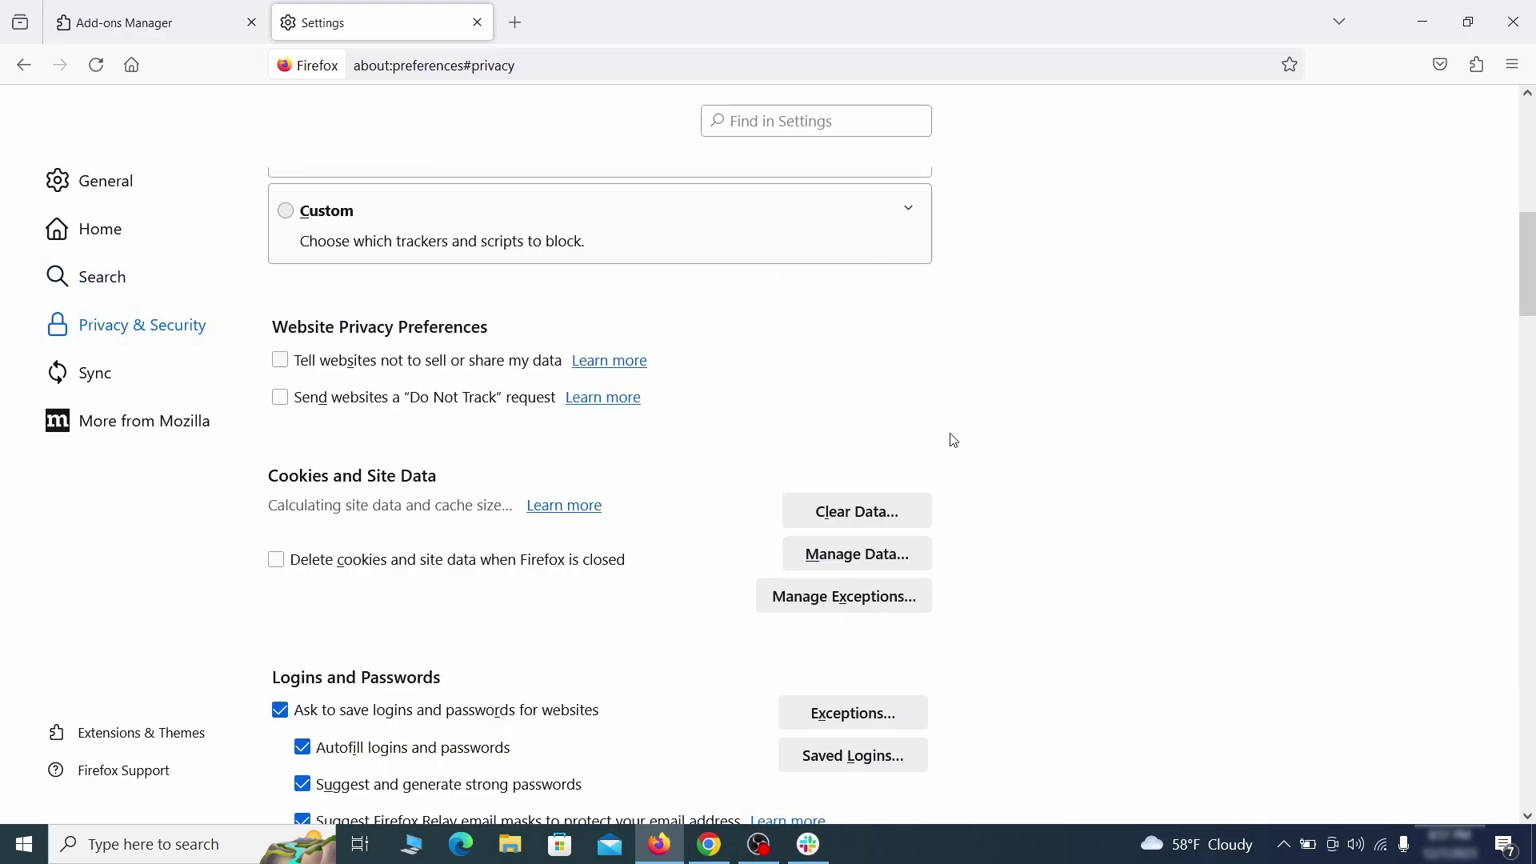
left_click(856, 511)
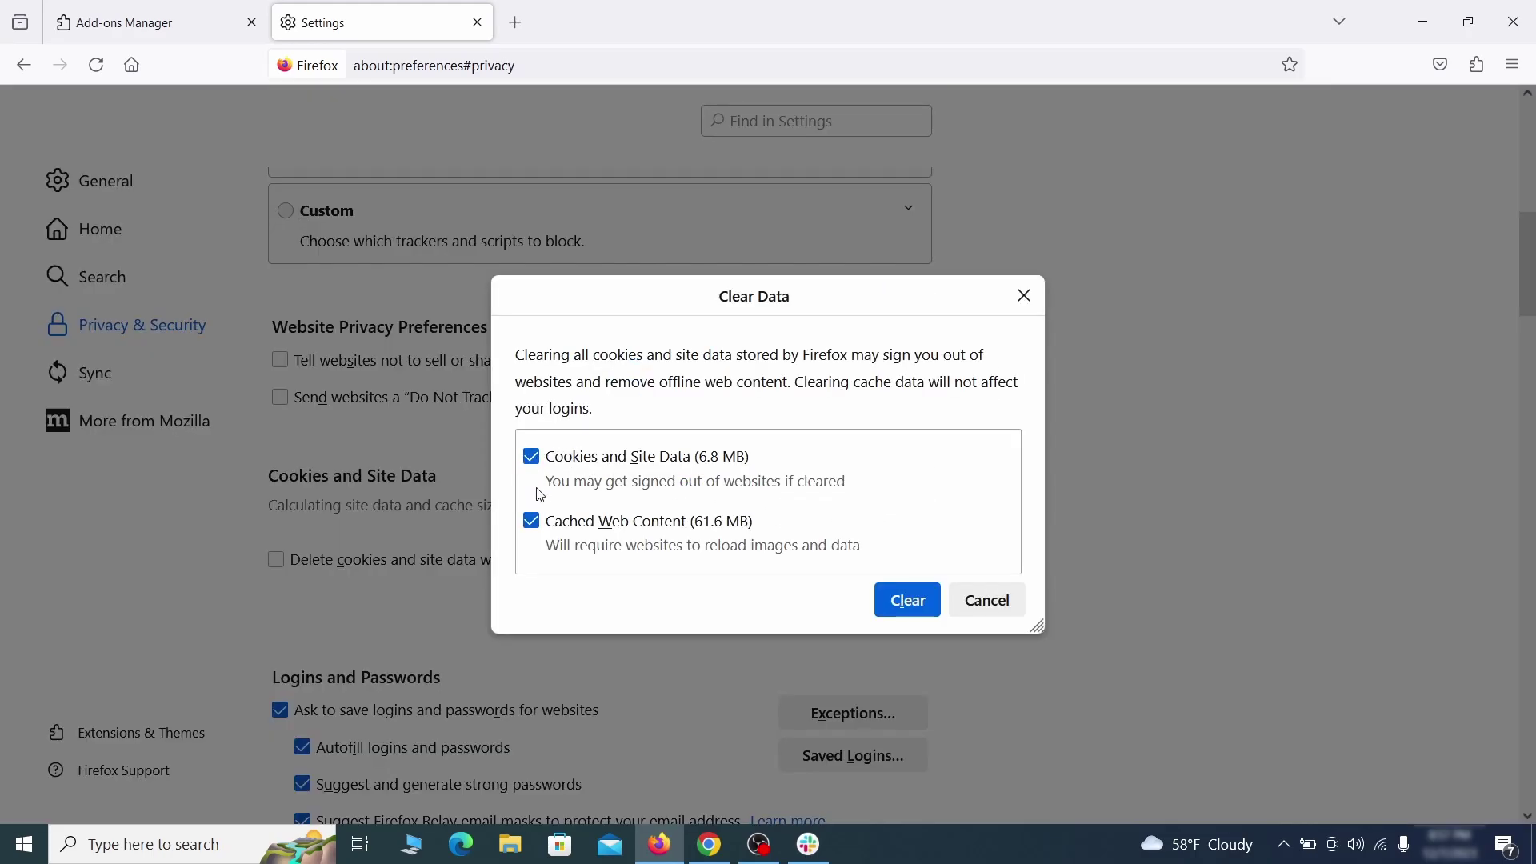
left_click(934, 605)
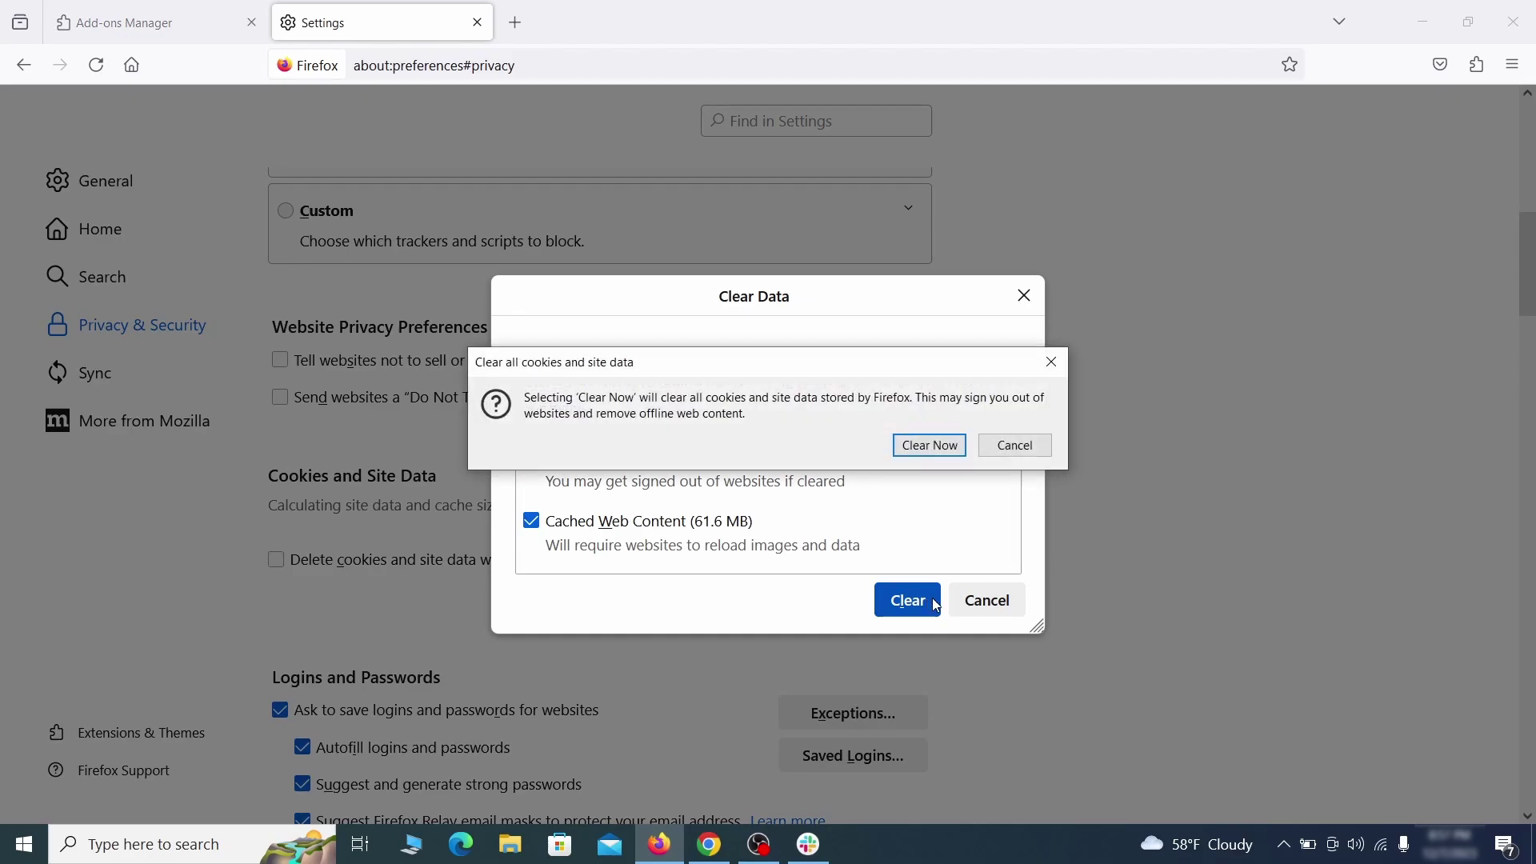
left_click(931, 445)
Step: Open the website notification permission settings in the privacy and security section
scroll(1045, 492, "down", 12)
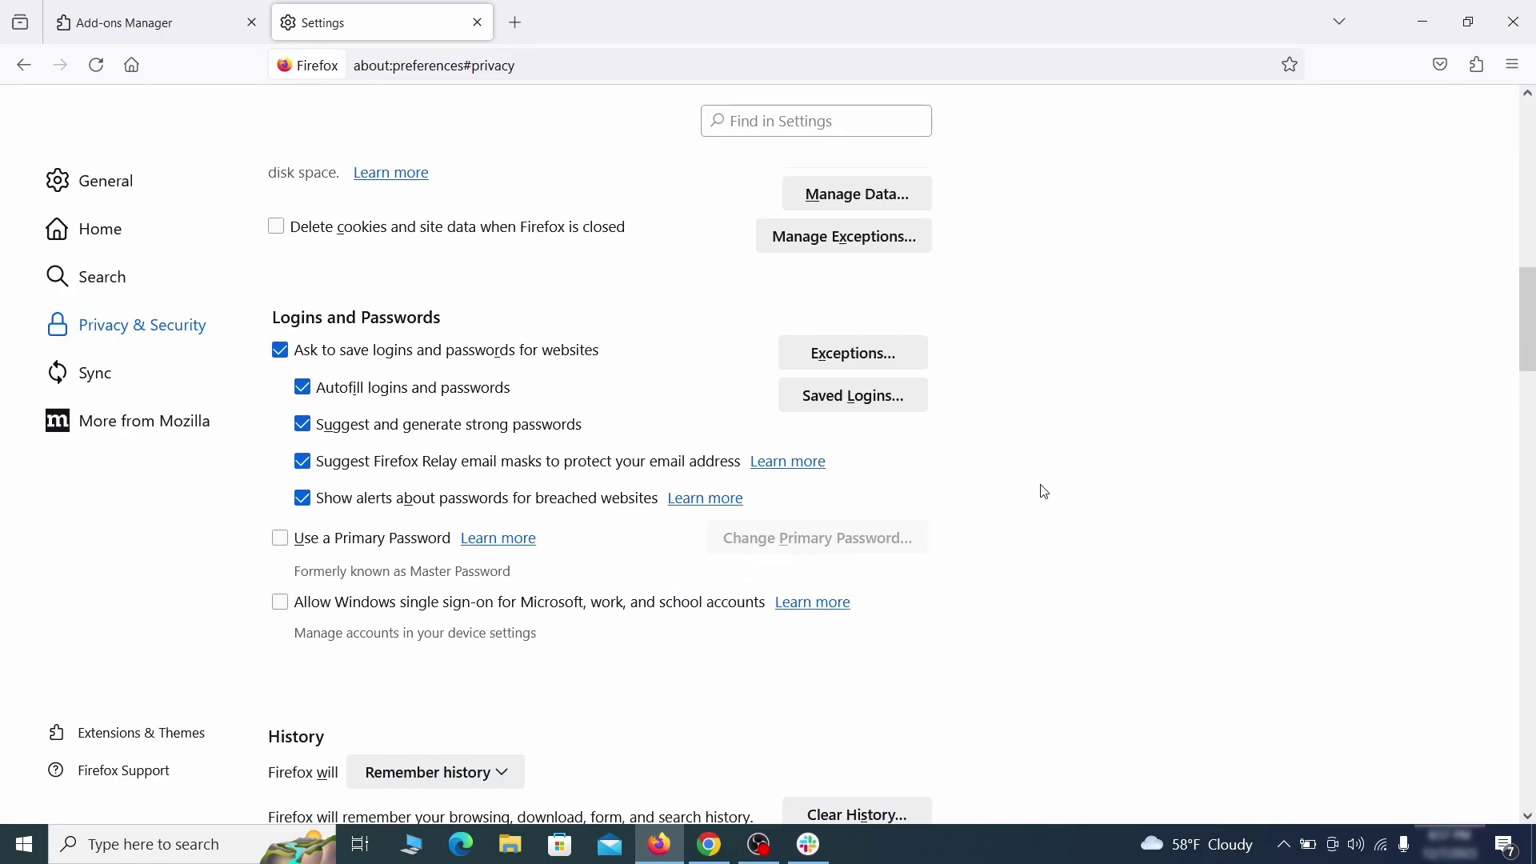
scroll(1045, 492, "down", 2)
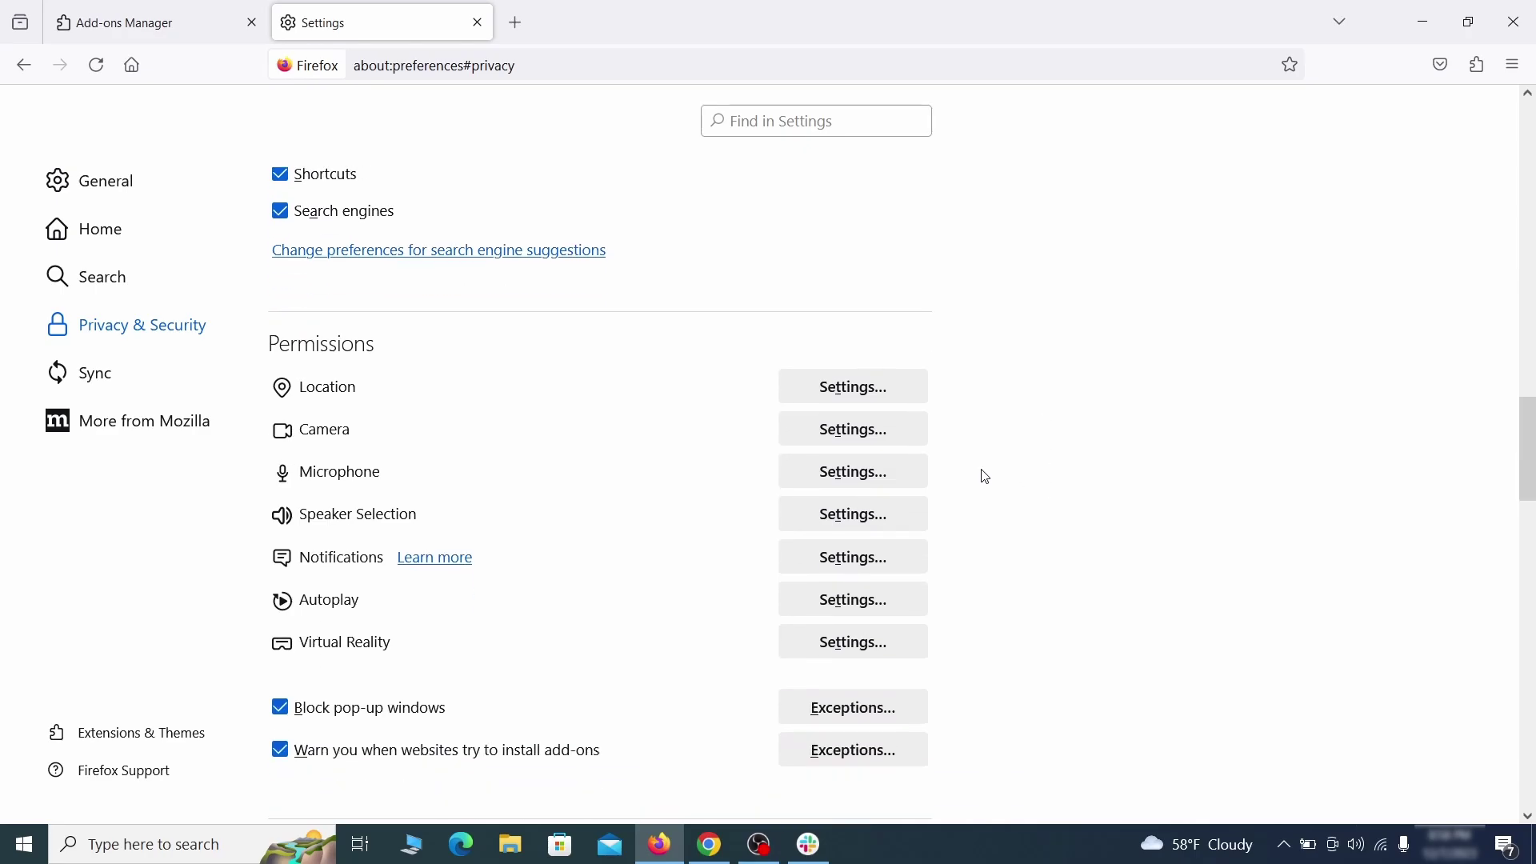
left_click(886, 563)
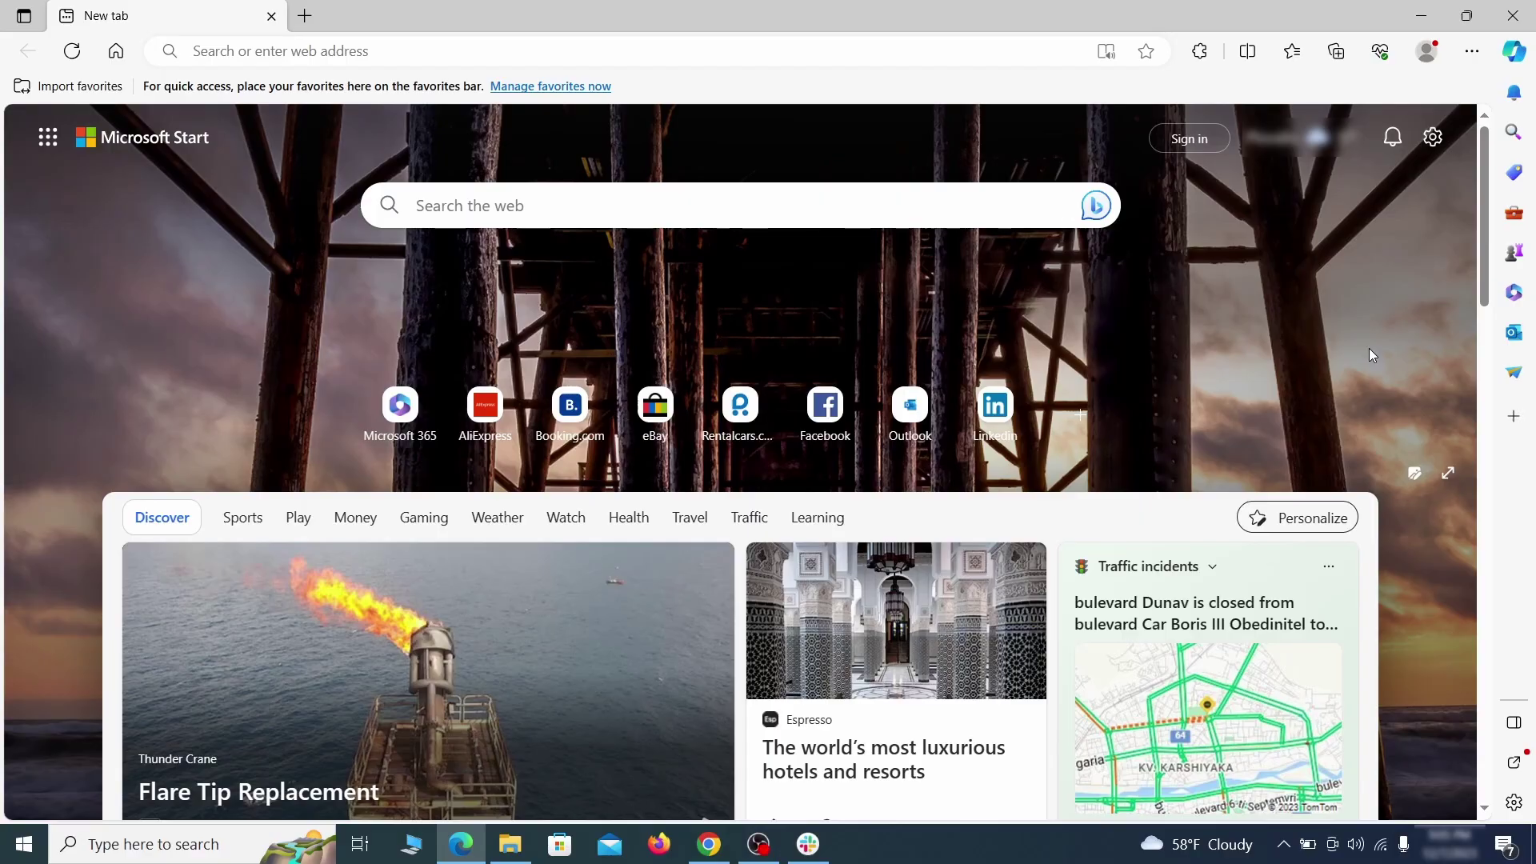
Step: Switch to Microsoft Edge's extension management, disable the Quidco Cashback Reminder extension and remove it
left_click(1471, 51)
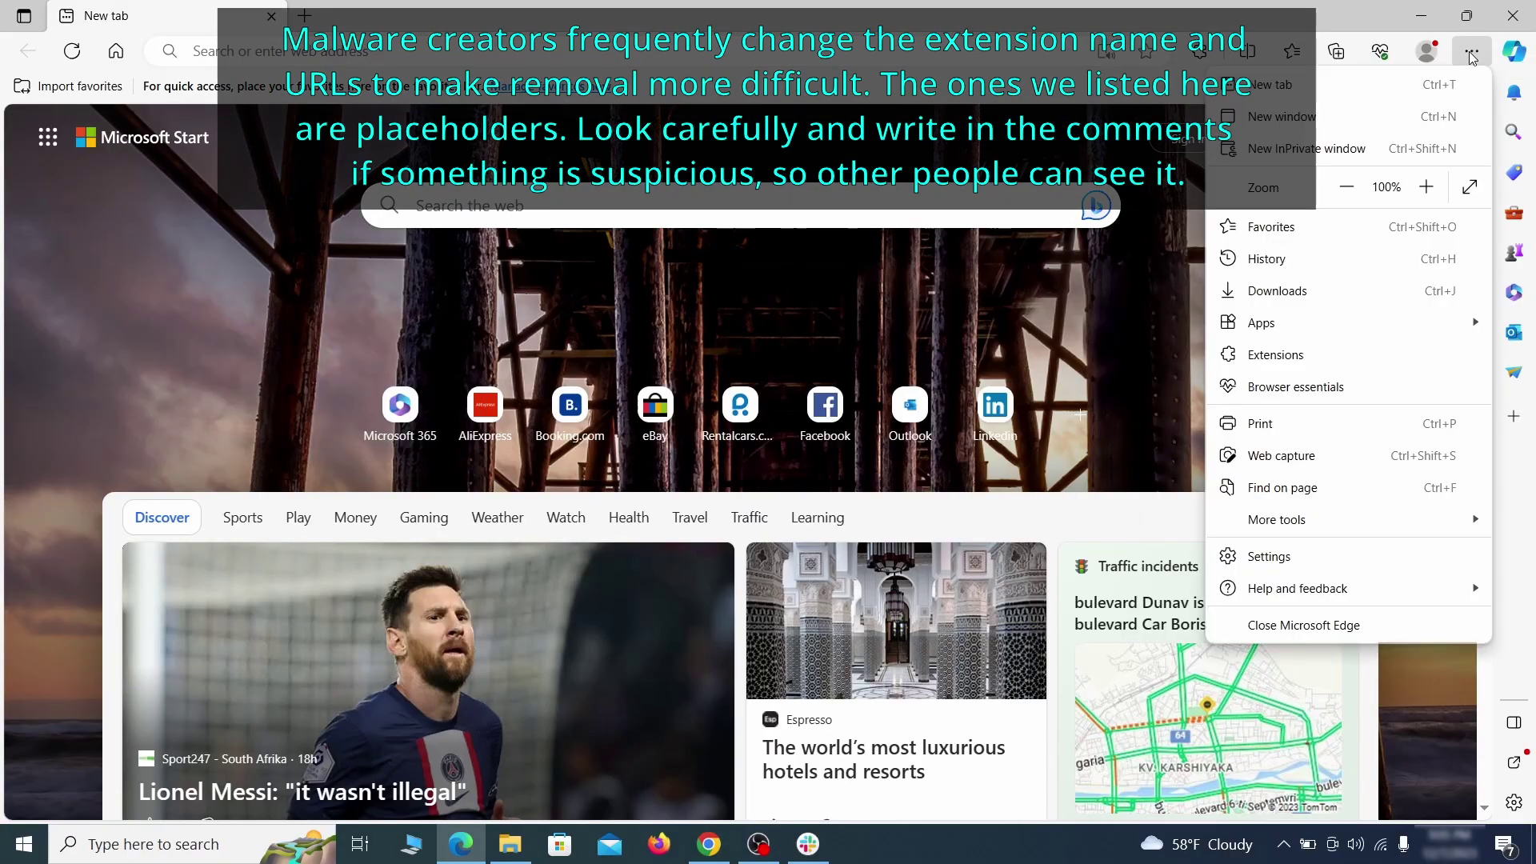
left_click(1311, 353)
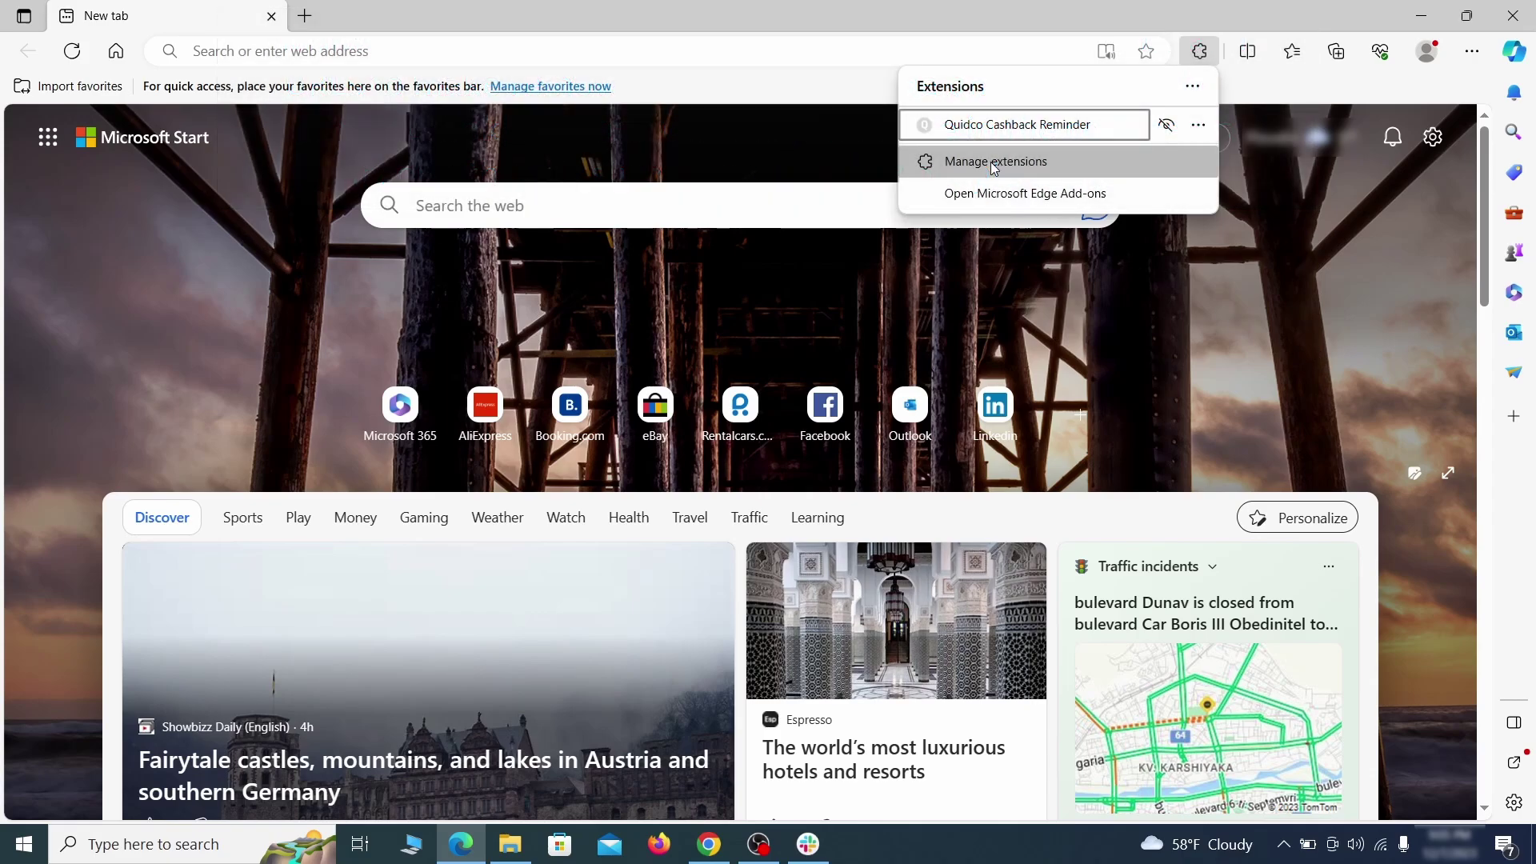
left_click(993, 164)
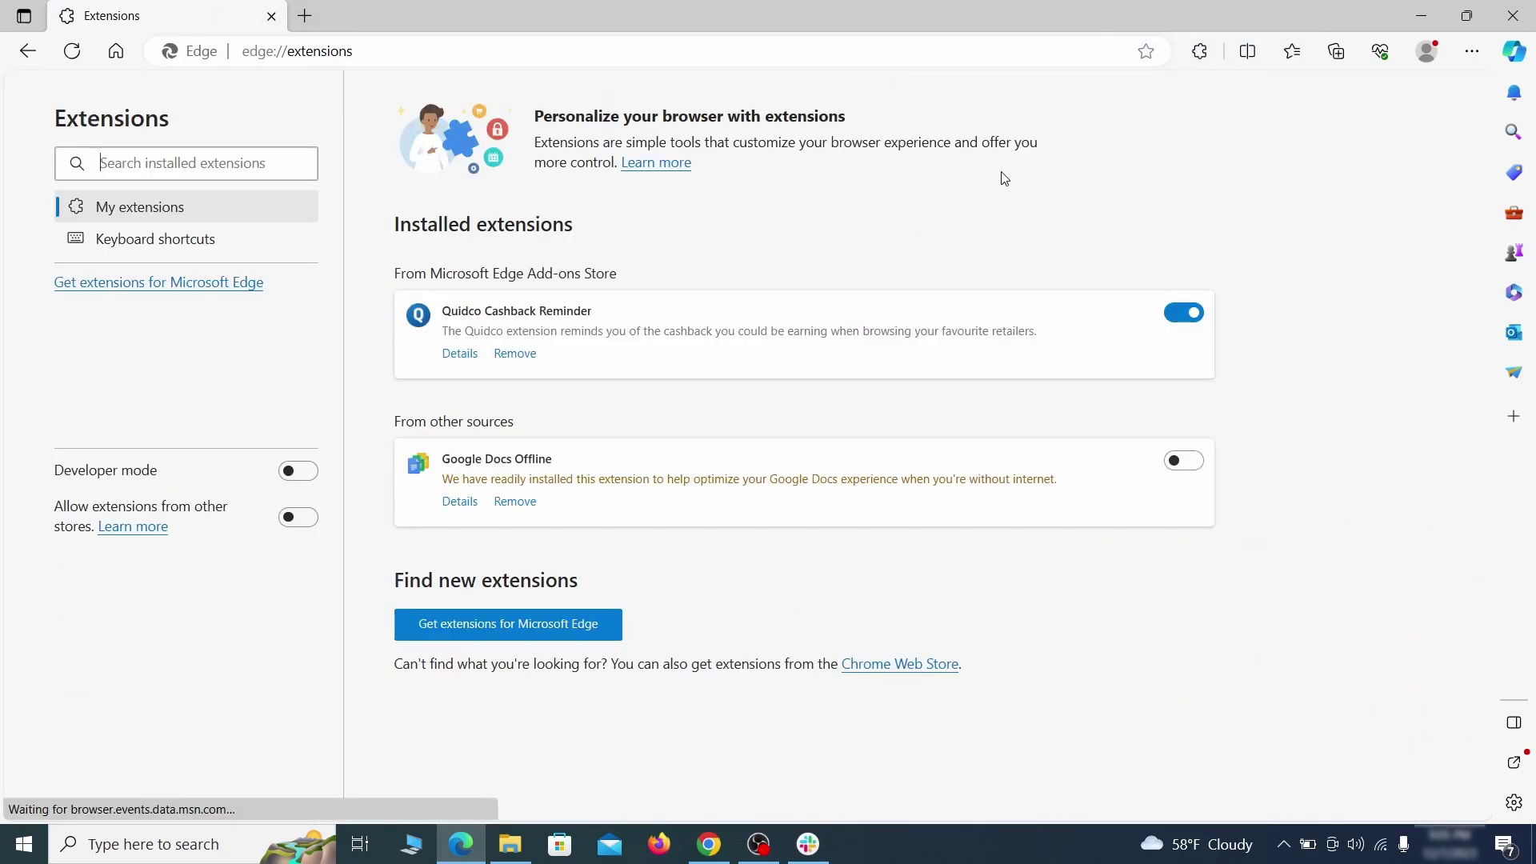
left_click(1186, 316)
left_click(514, 356)
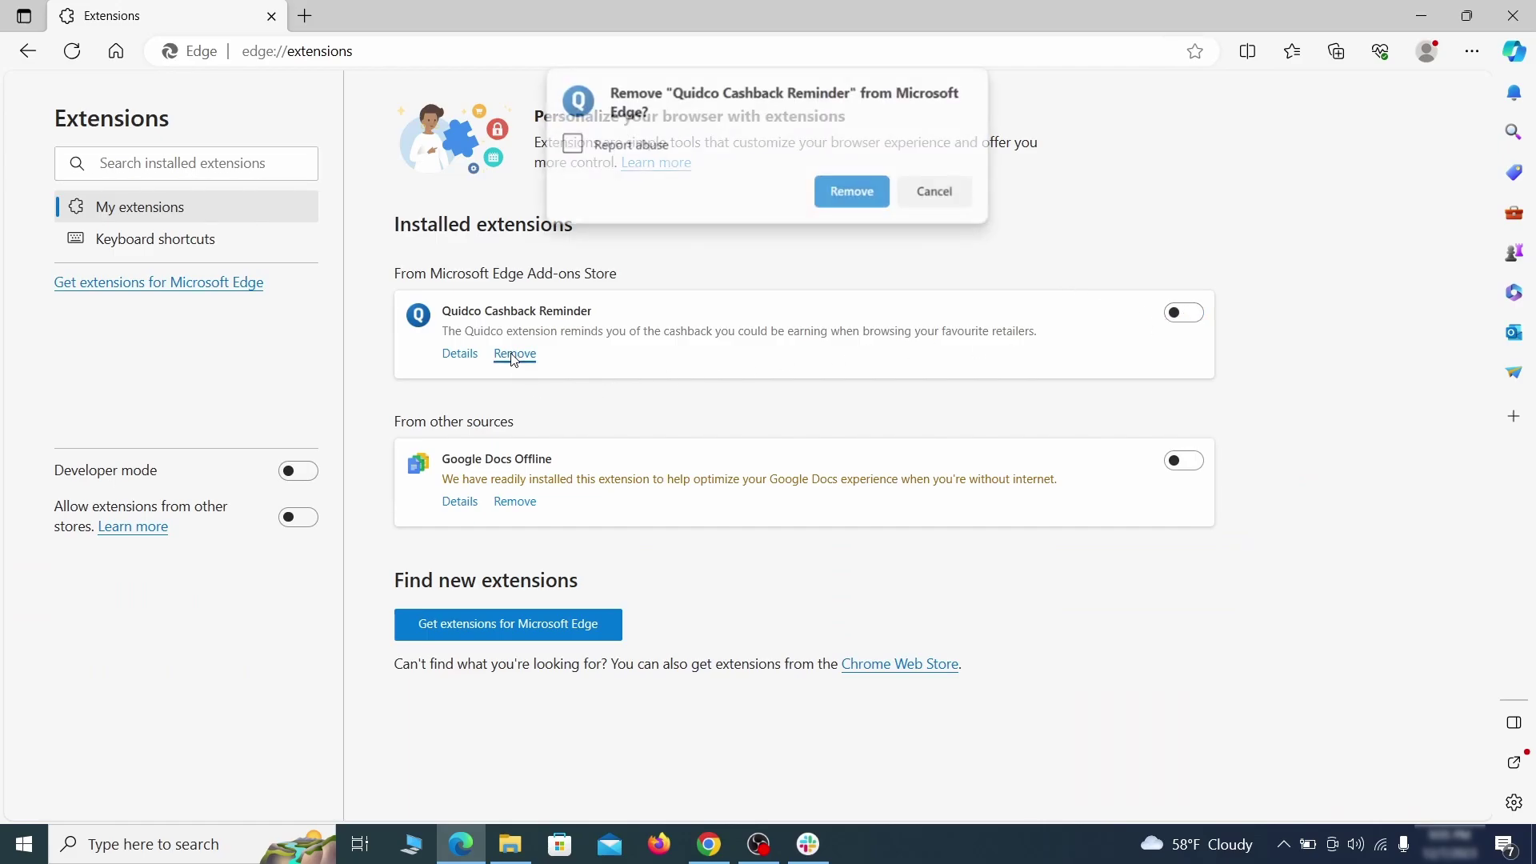
left_click(852, 192)
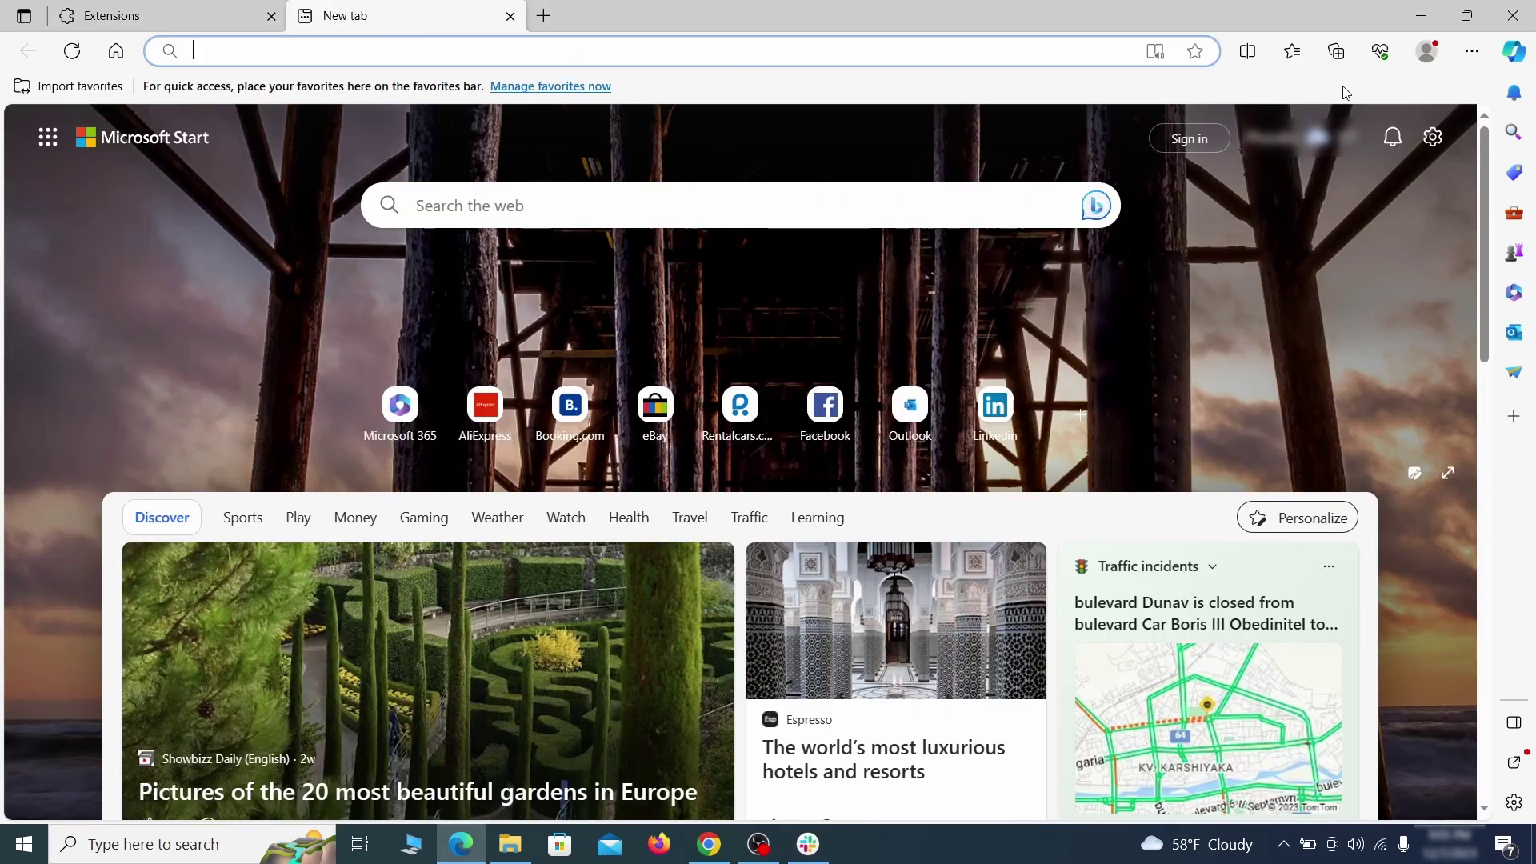
Step: Open the options for clearing browsing data in Edge's privacy, search and services settings
left_click(1471, 51)
left_click(1268, 556)
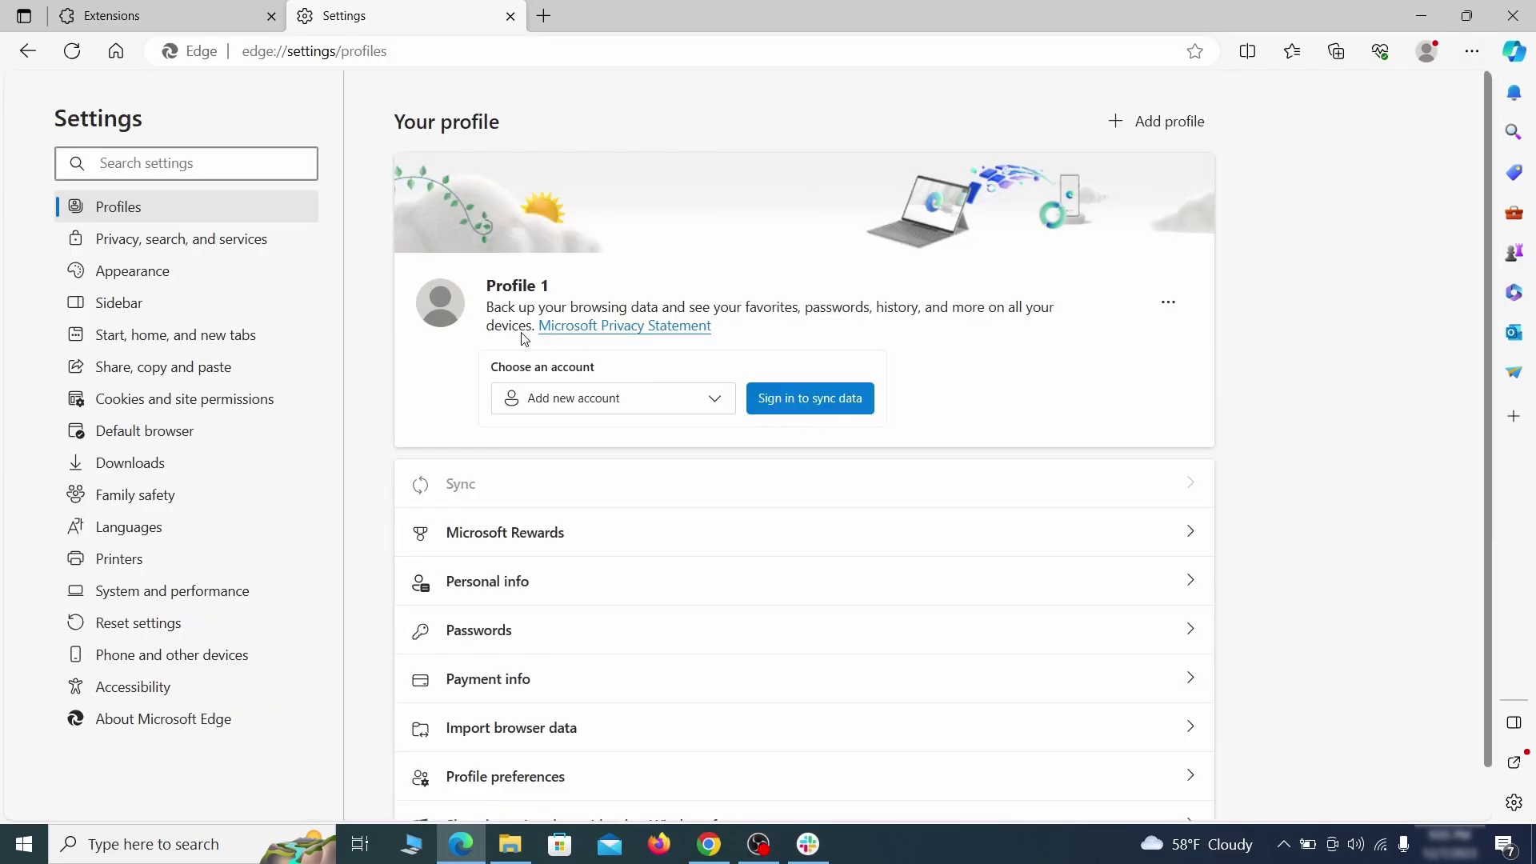
left_click(258, 242)
scroll(832, 490, "down", 4)
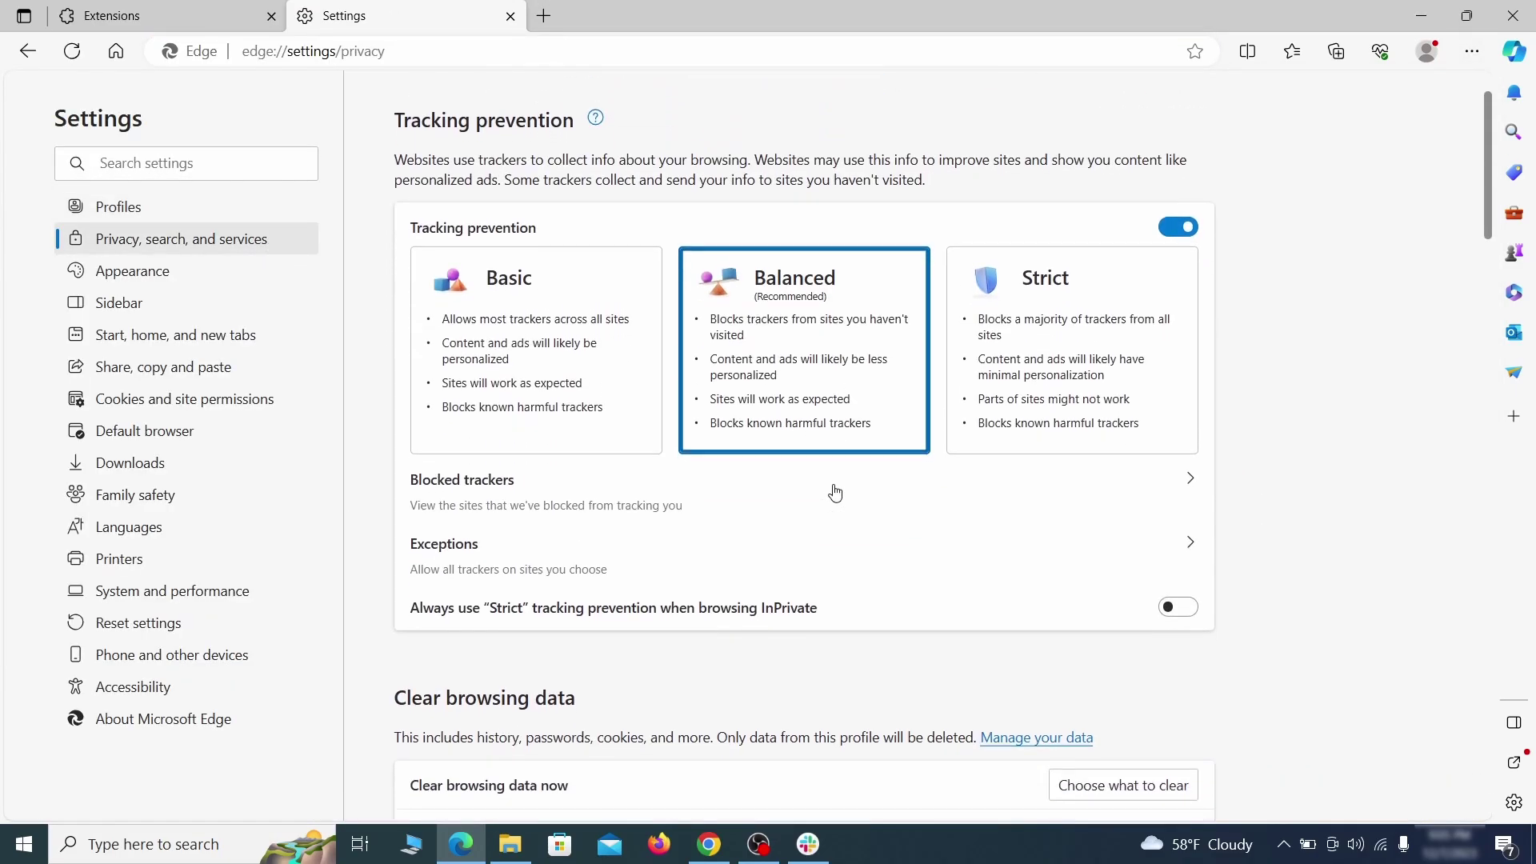
left_click(1148, 557)
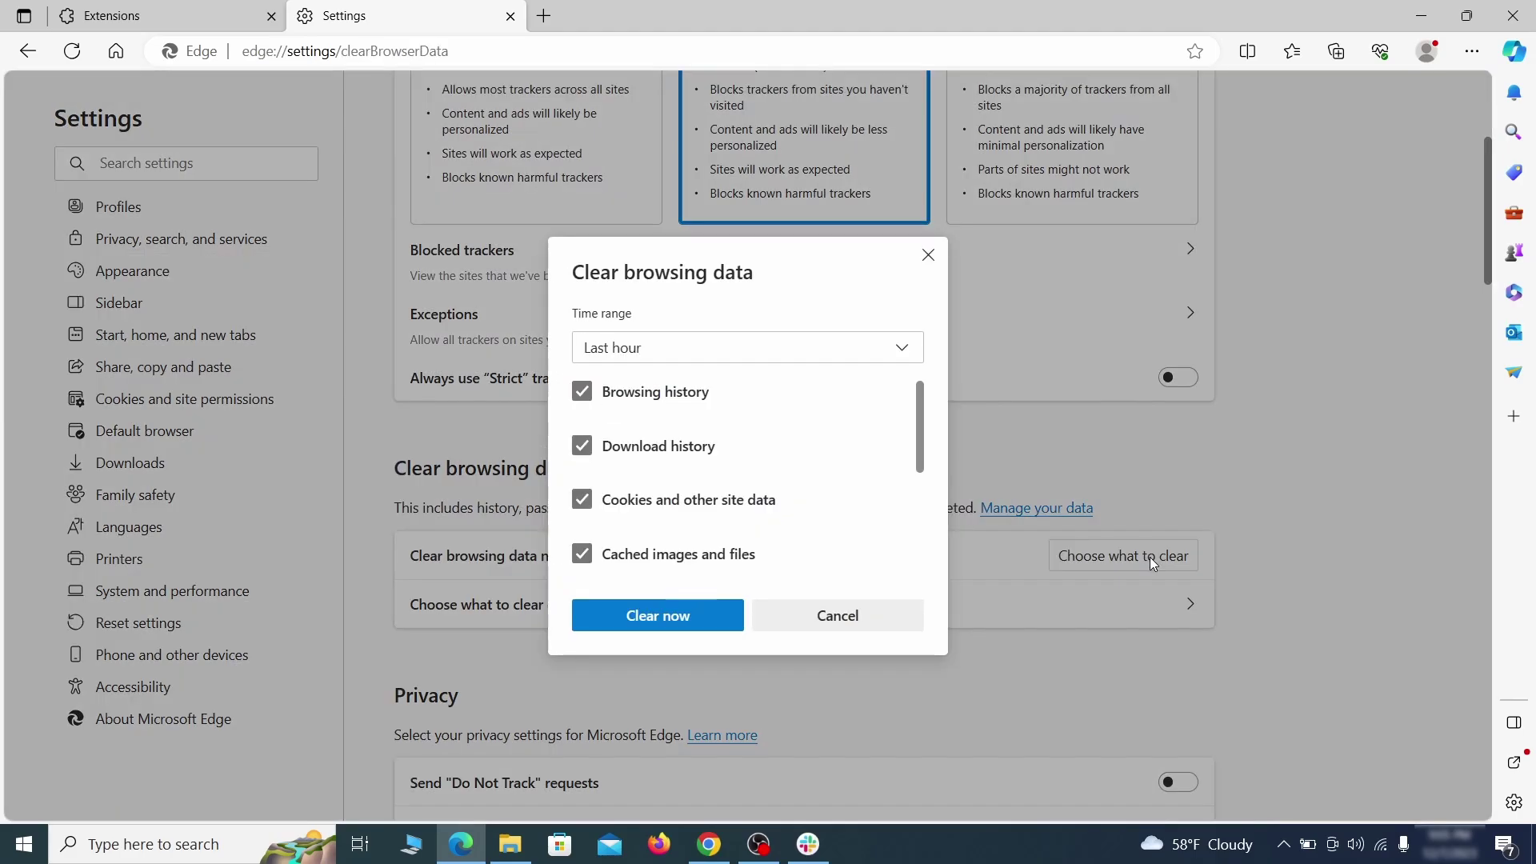
Step: Set the search engine used in Edge's address bar to Google
scroll(634, 457, "down", 5)
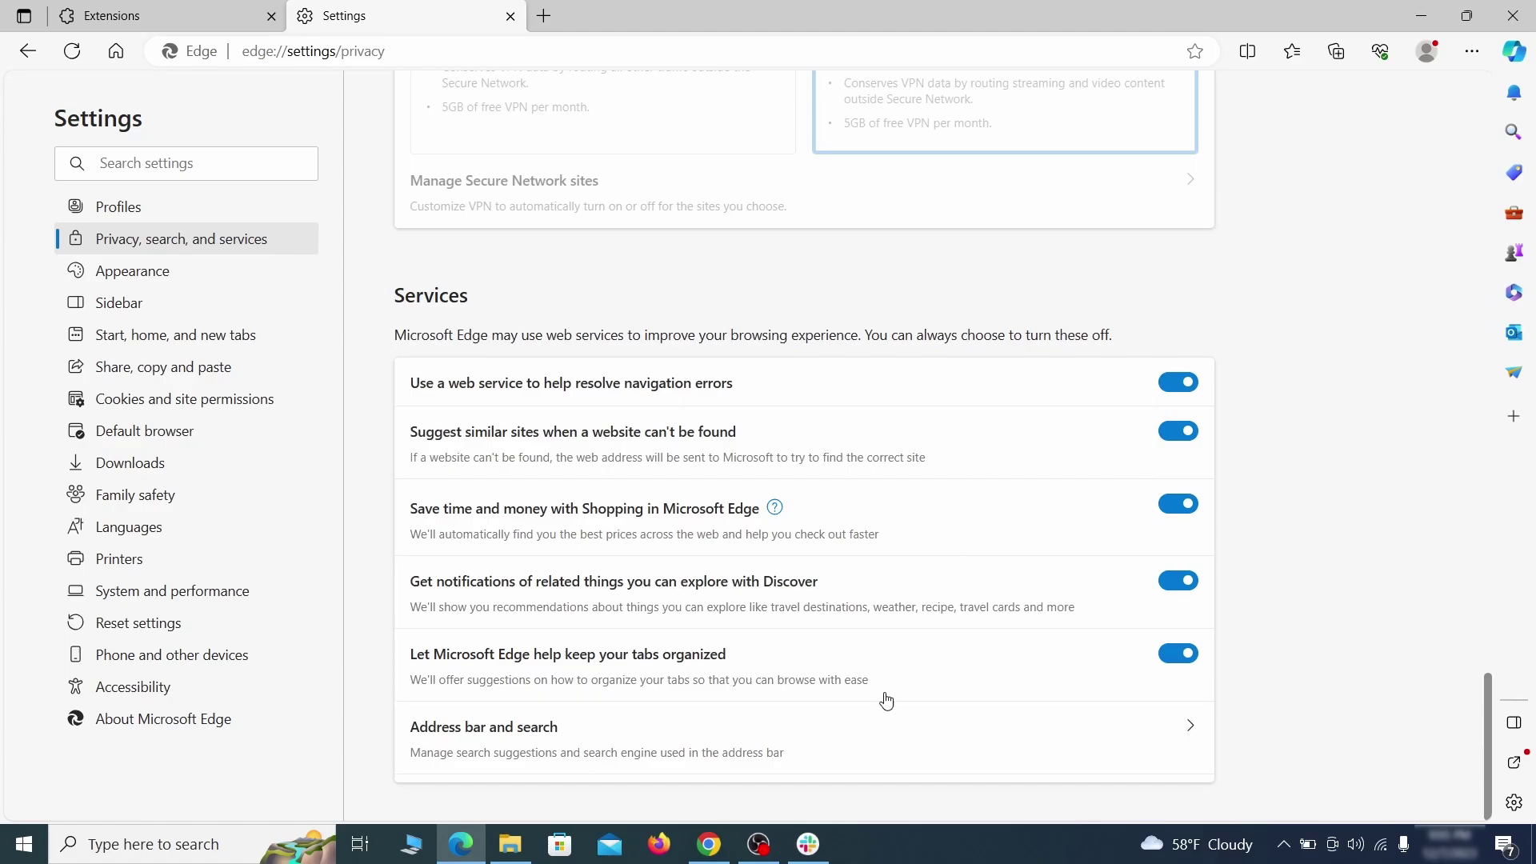
left_click(878, 756)
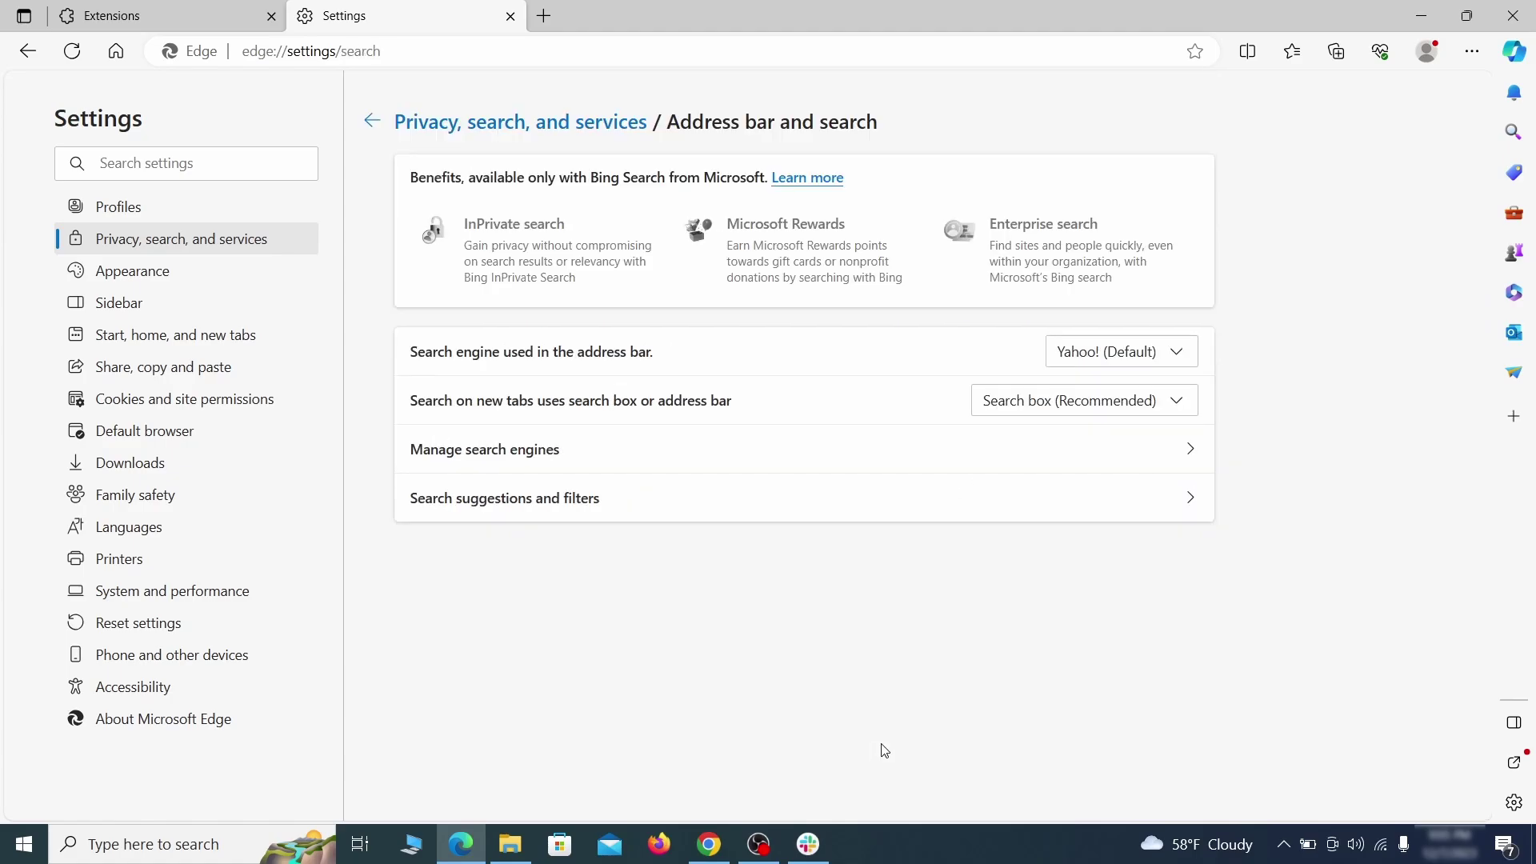
left_click(1184, 355)
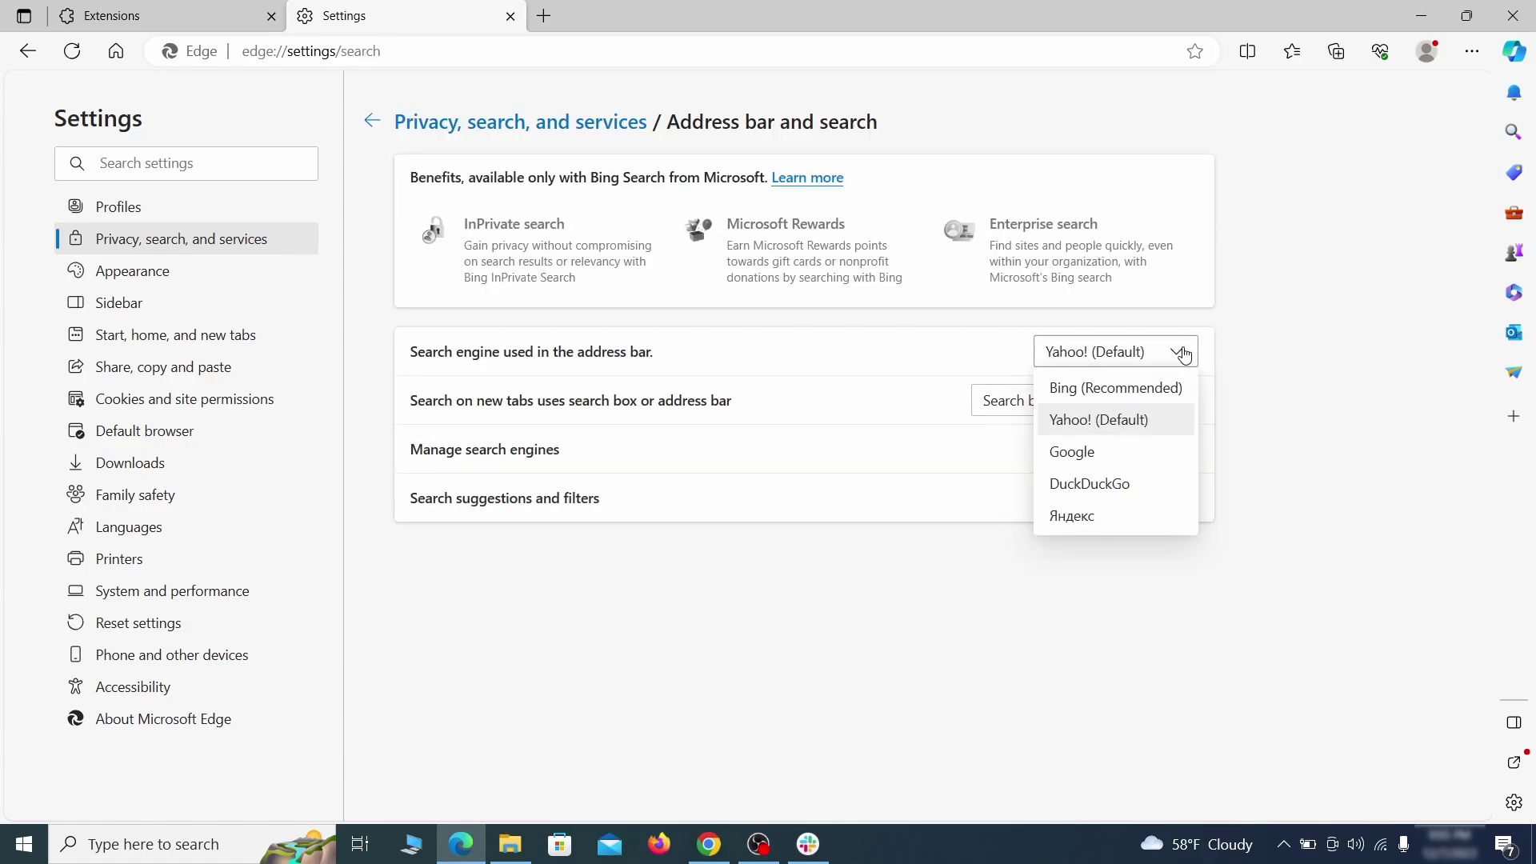
left_click(1139, 446)
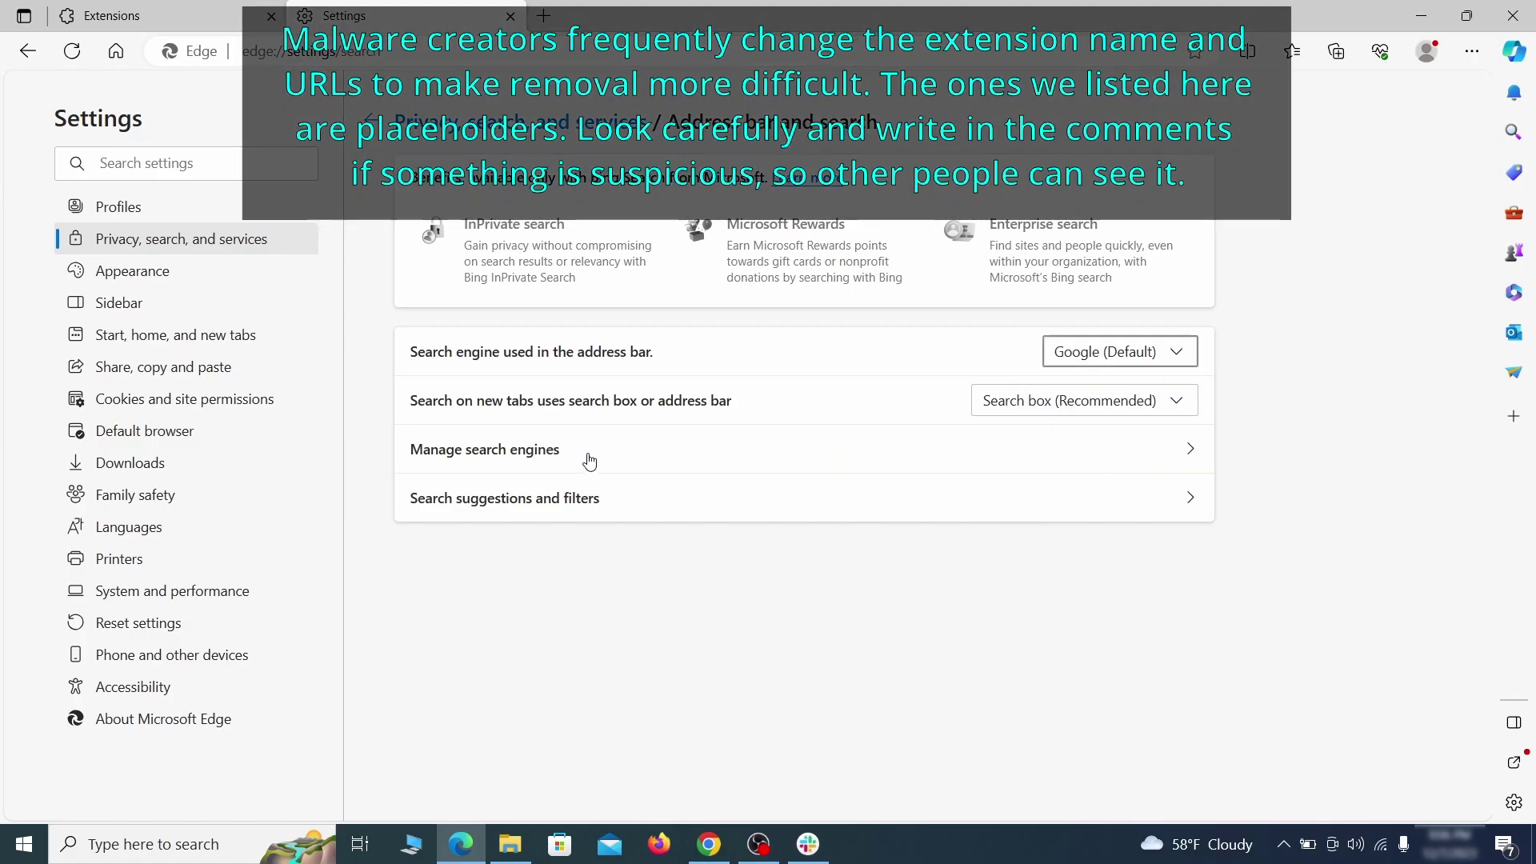
Step: Remove the ExampleRougeURL.com entry from Edge's list of managed search engines
left_click(608, 460)
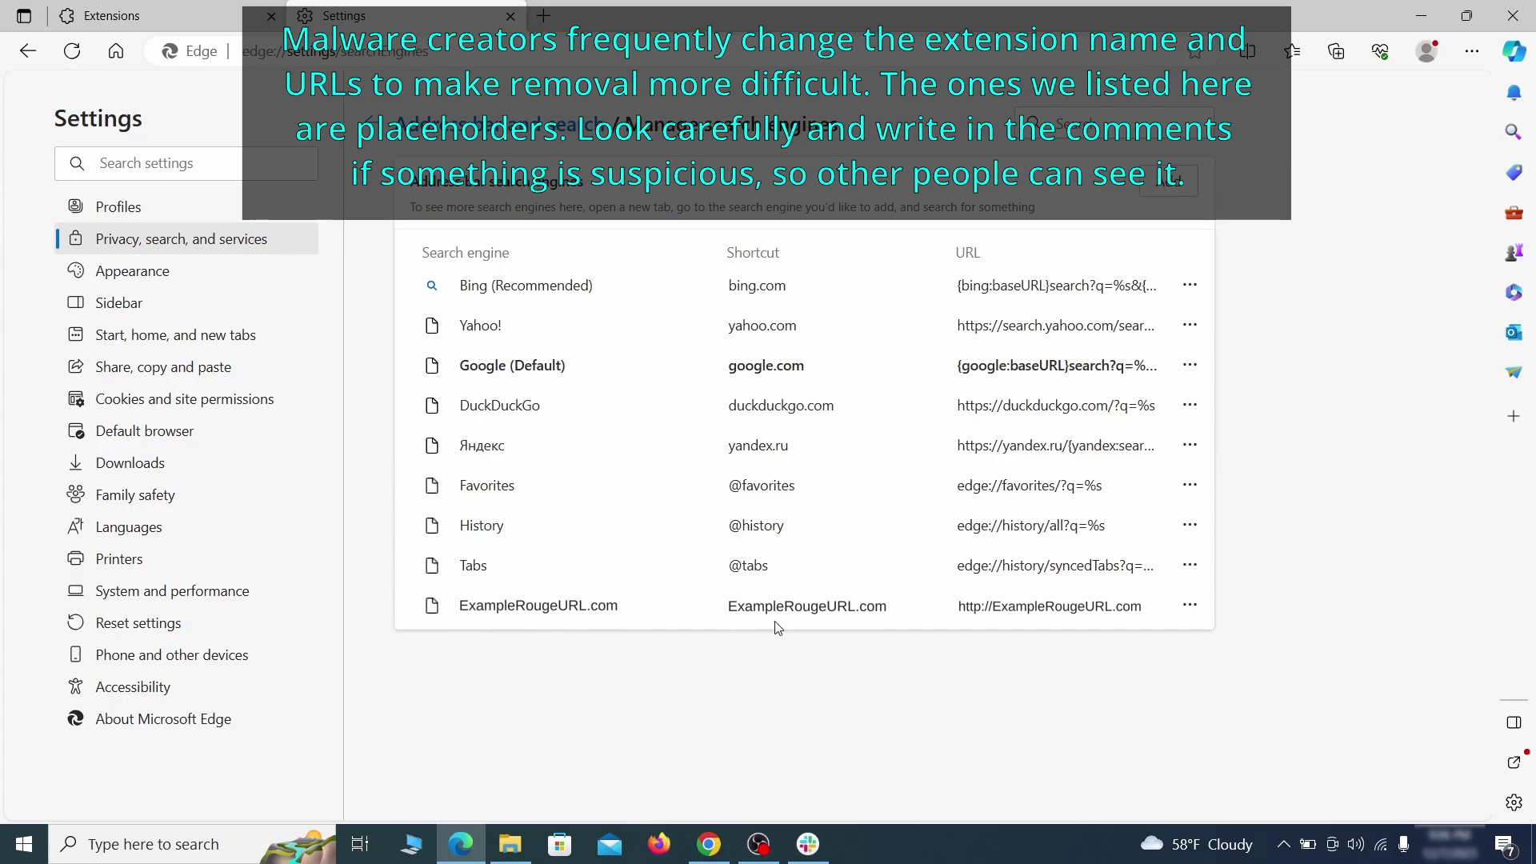
left_click(1189, 604)
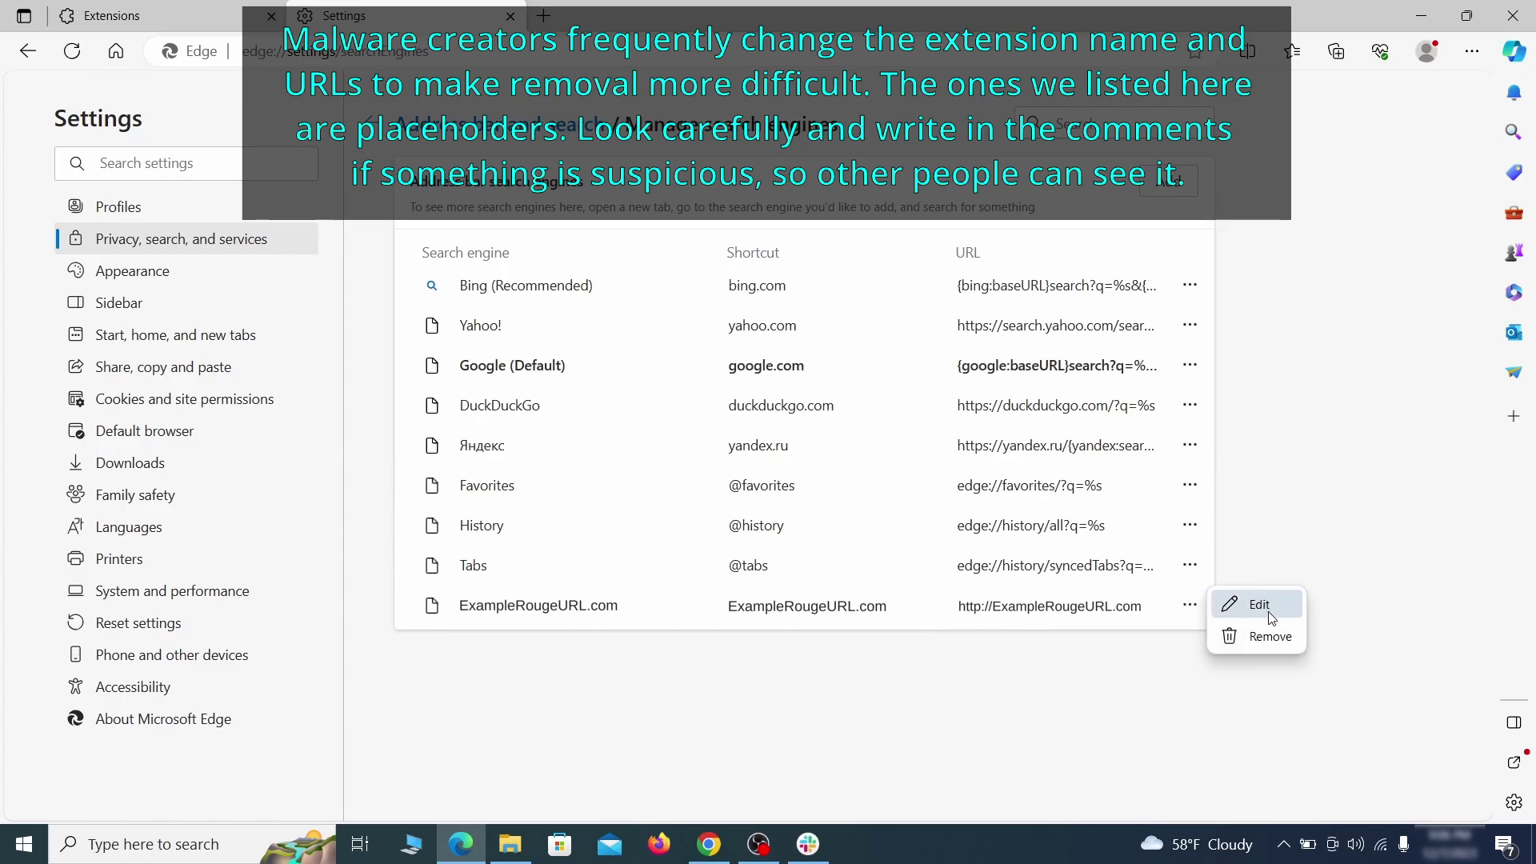
left_click(1272, 638)
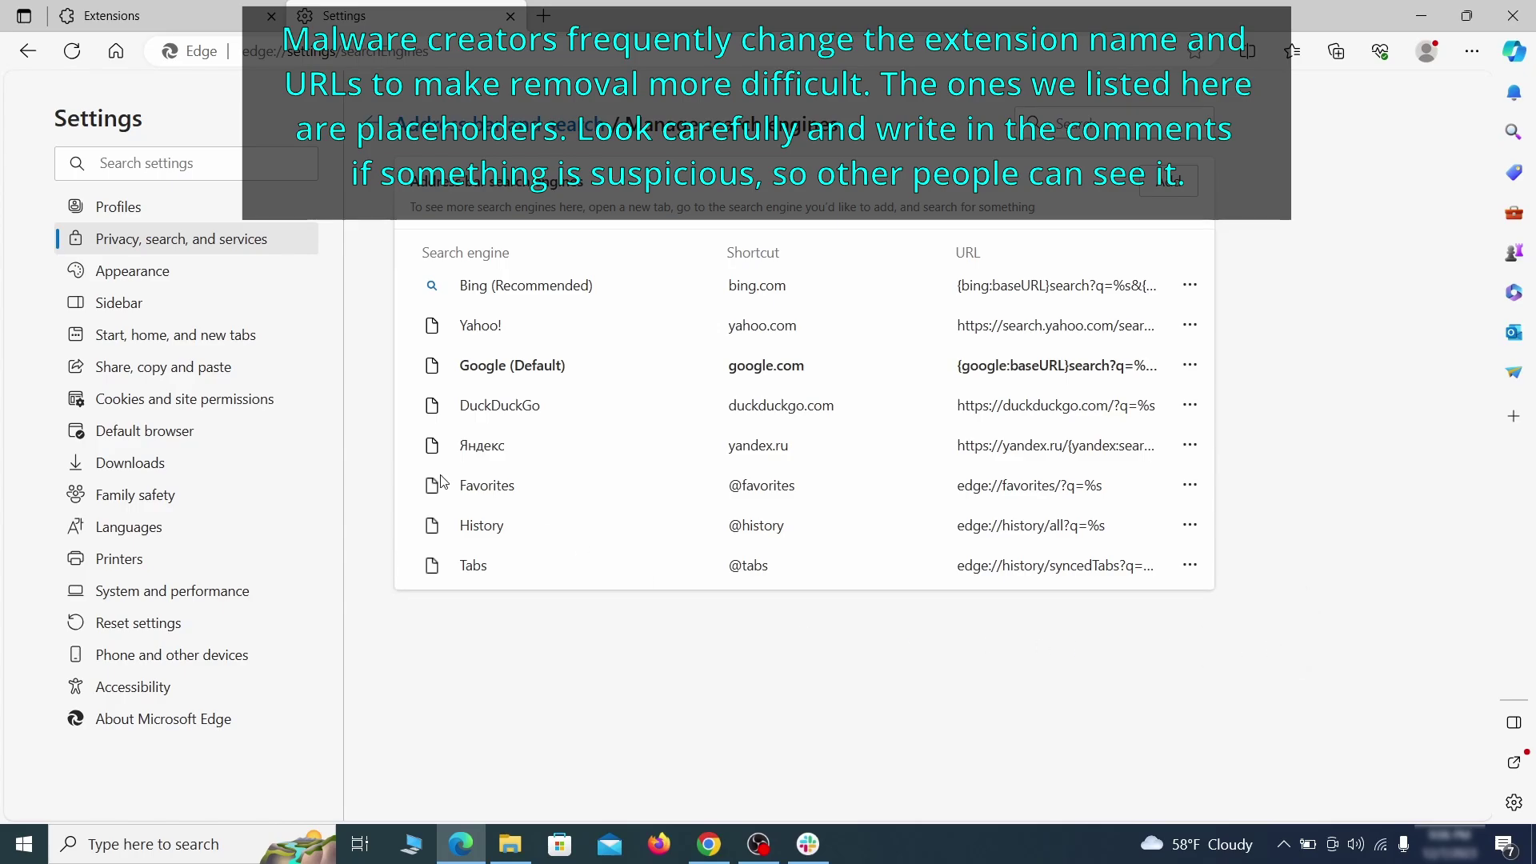
Step: Delete the ExampleRougeURL.com page from the pages Edge opens at startup
left_click(192, 336)
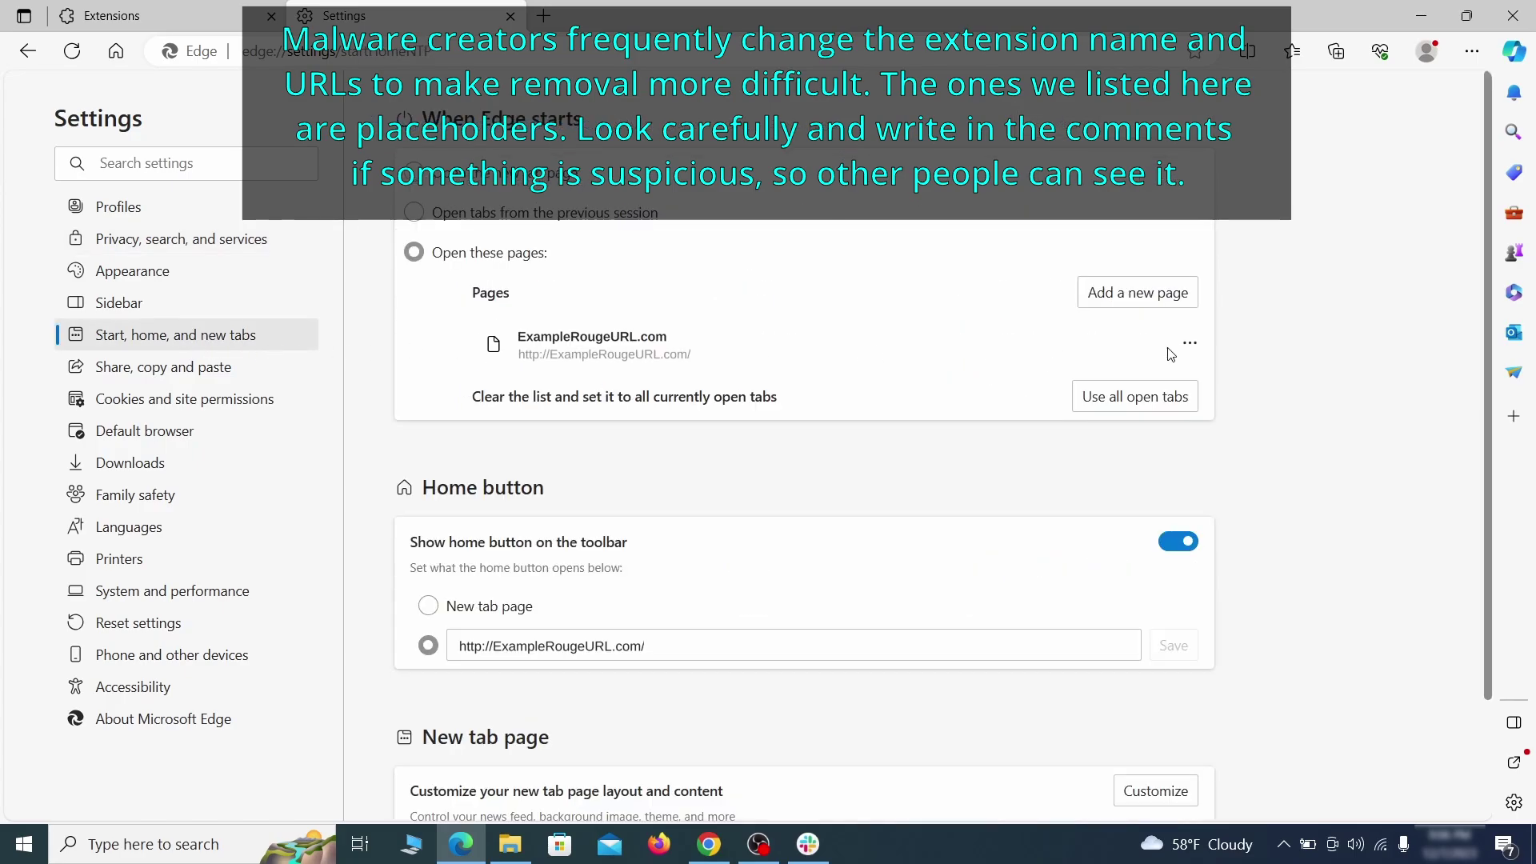
left_click(1190, 345)
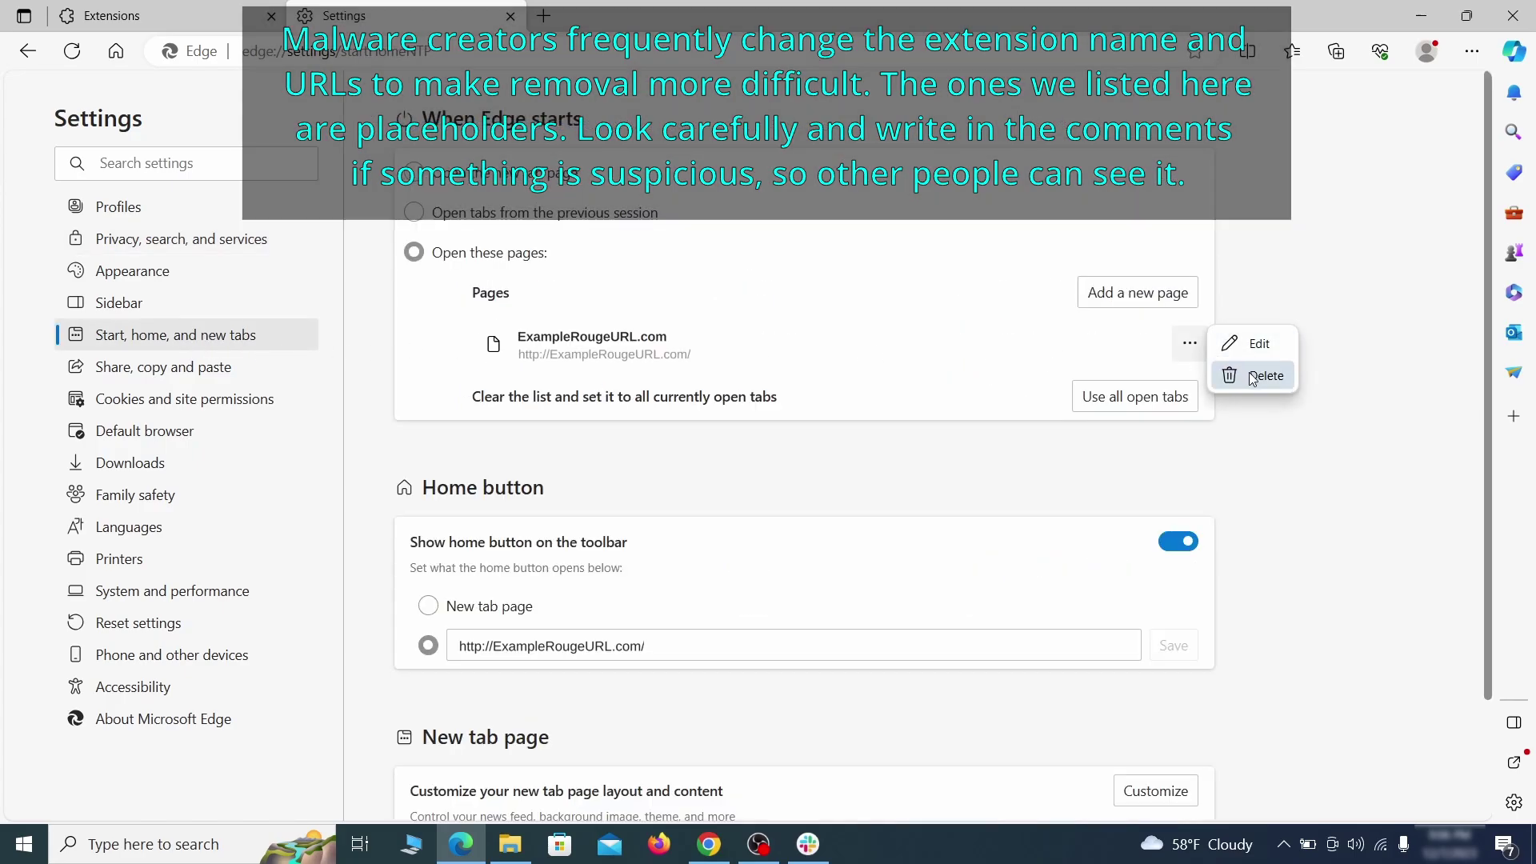
left_click(1235, 375)
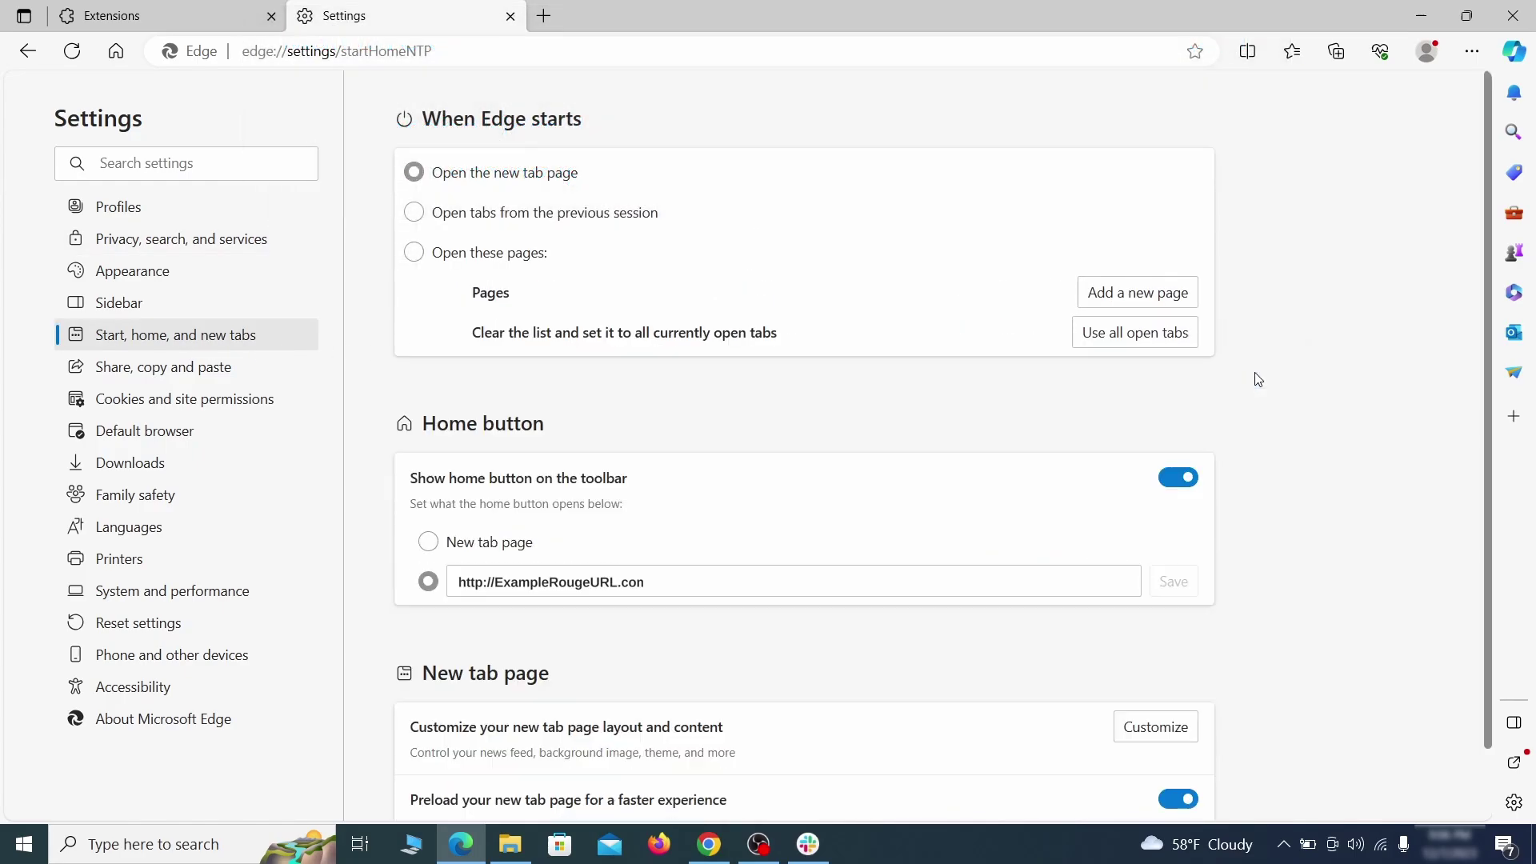
Step: Clear the custom home button URL and set the home button to open the new tab page
triple_click(668, 574)
key("BackSpace")
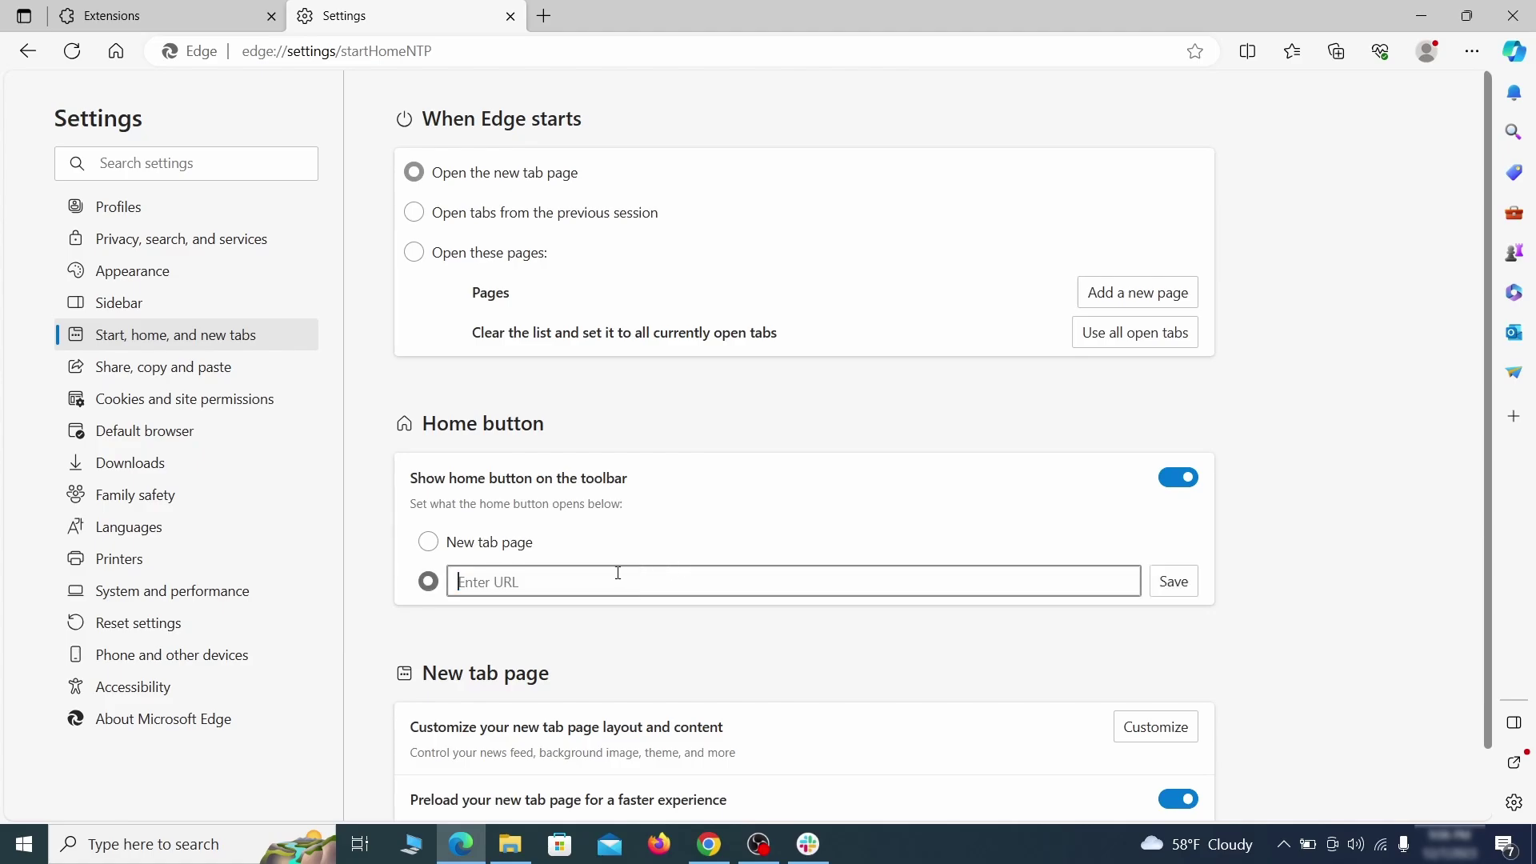
left_click(429, 544)
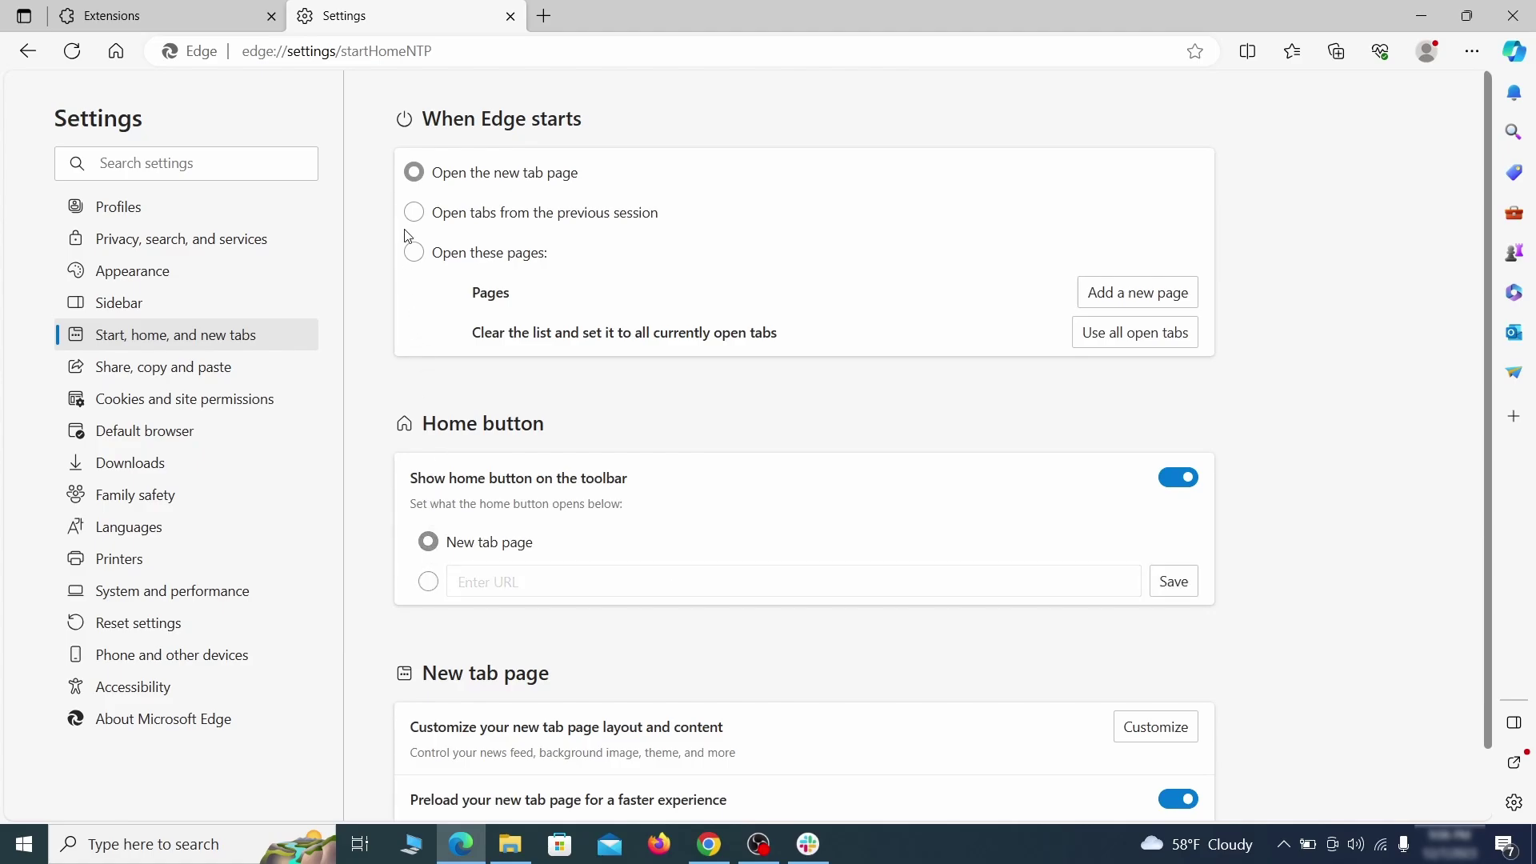
Step: Remove ExampleRougeURL.com from the sites allowed to send notifications in Edge's site permissions
left_click(282, 401)
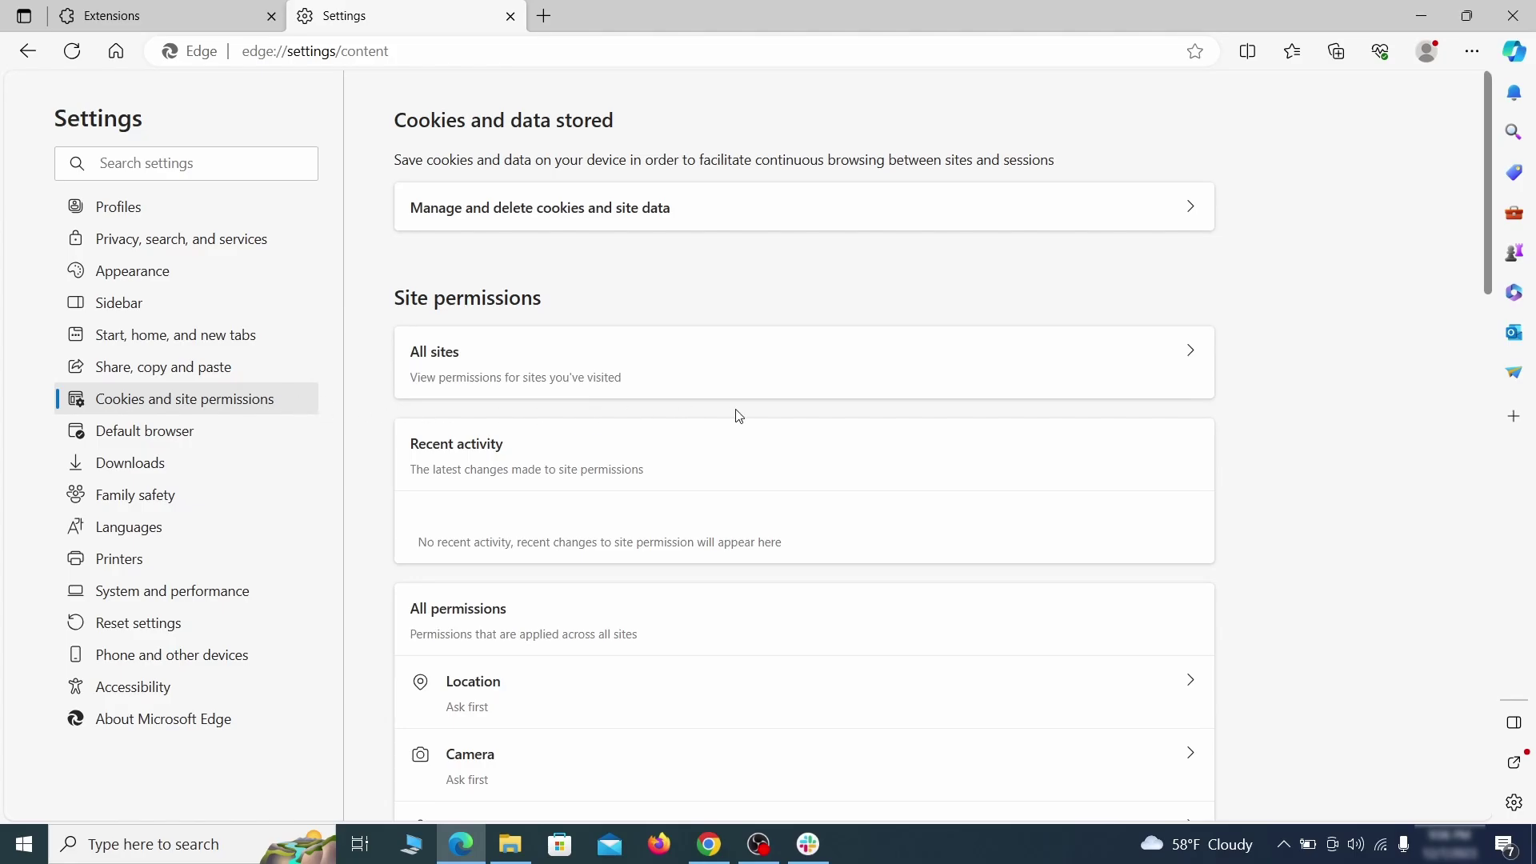
scroll(738, 416, "down", 5)
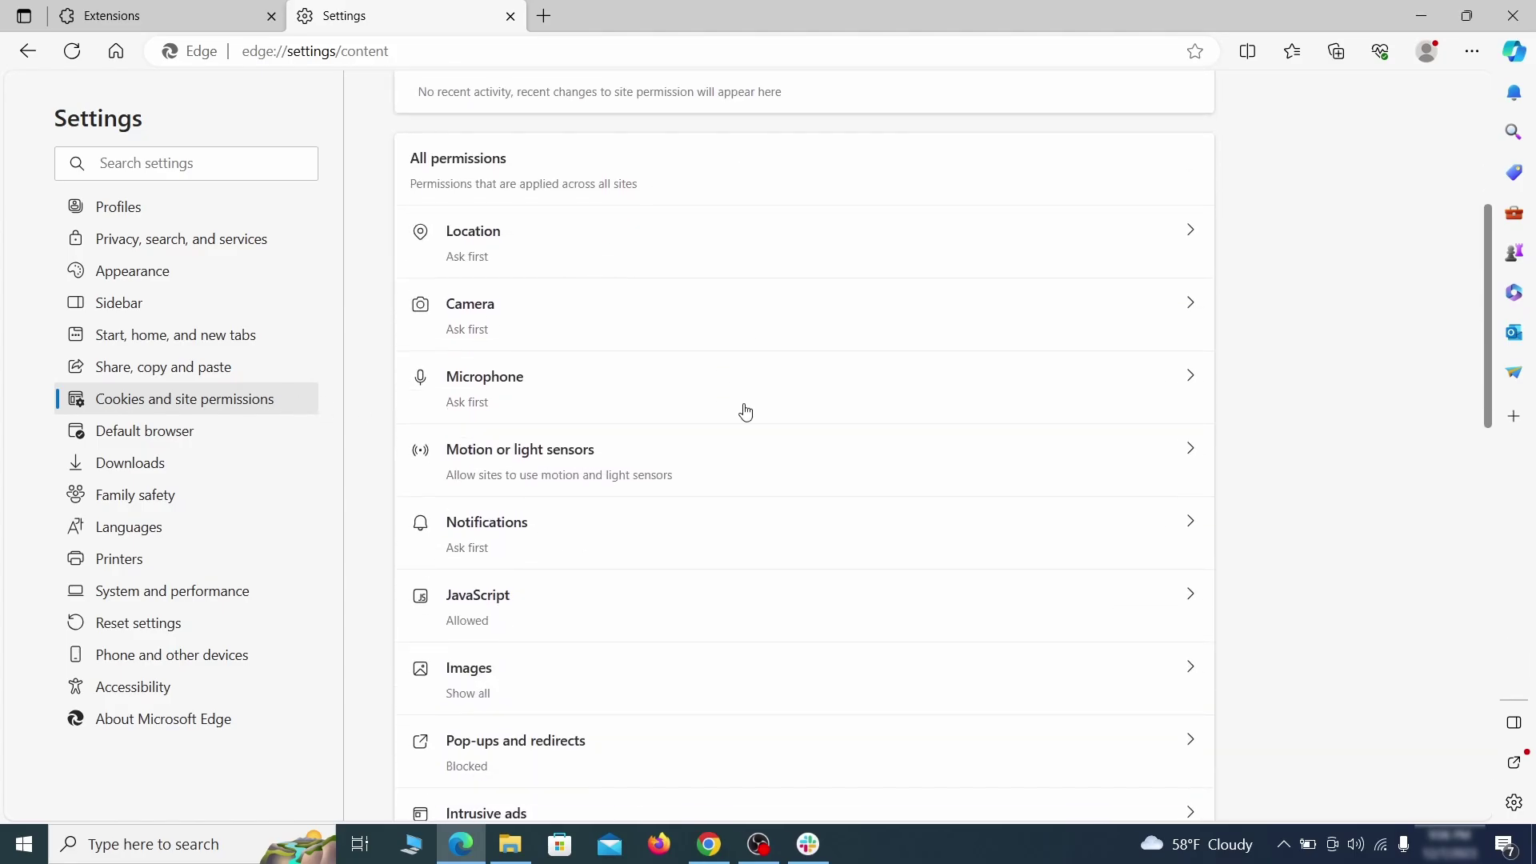
scroll(743, 416, "down", 1)
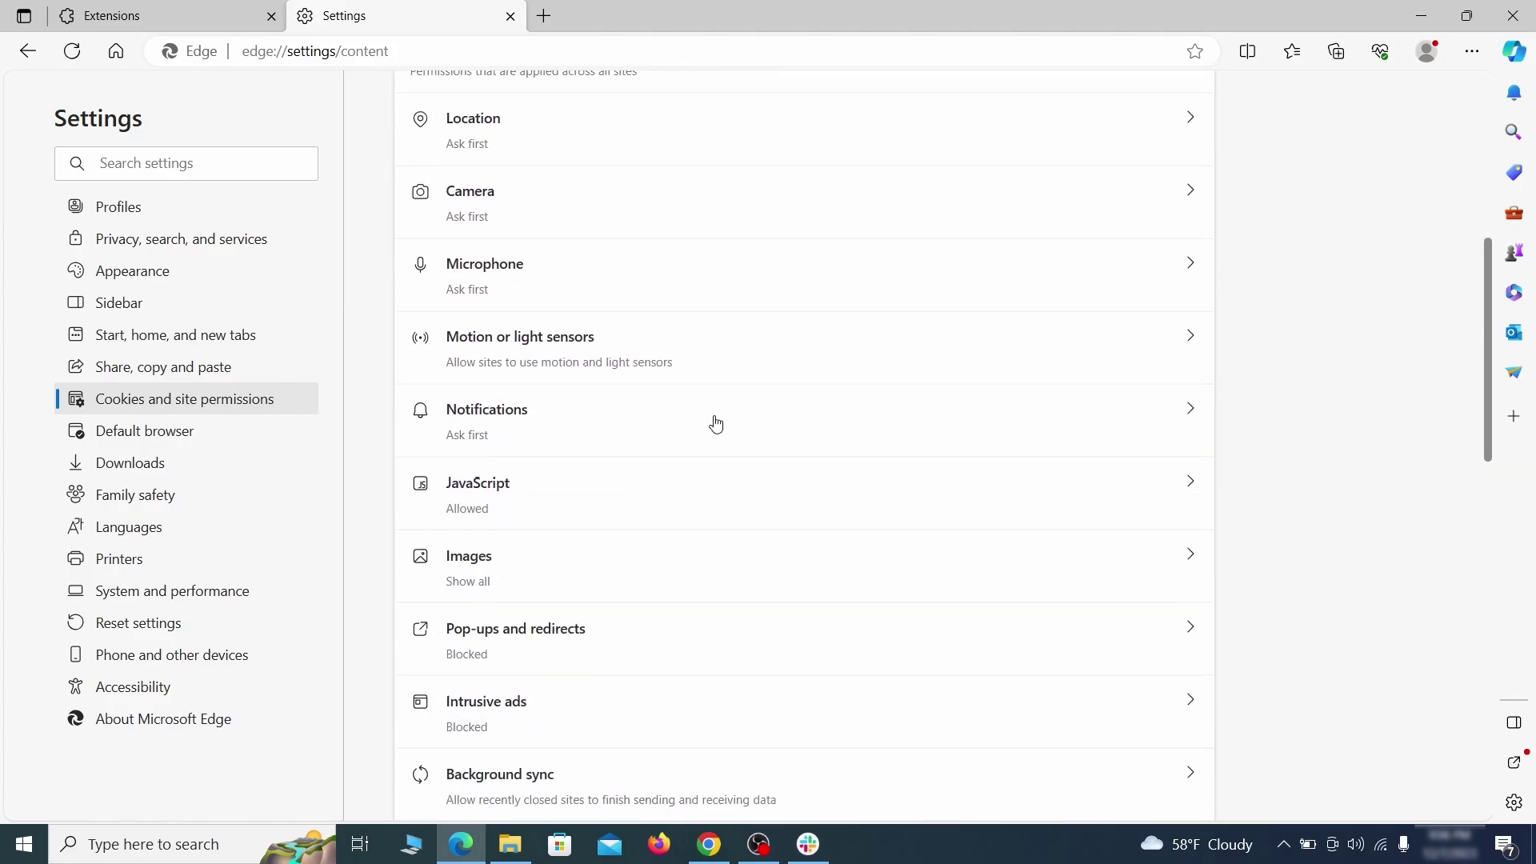
left_click(716, 425)
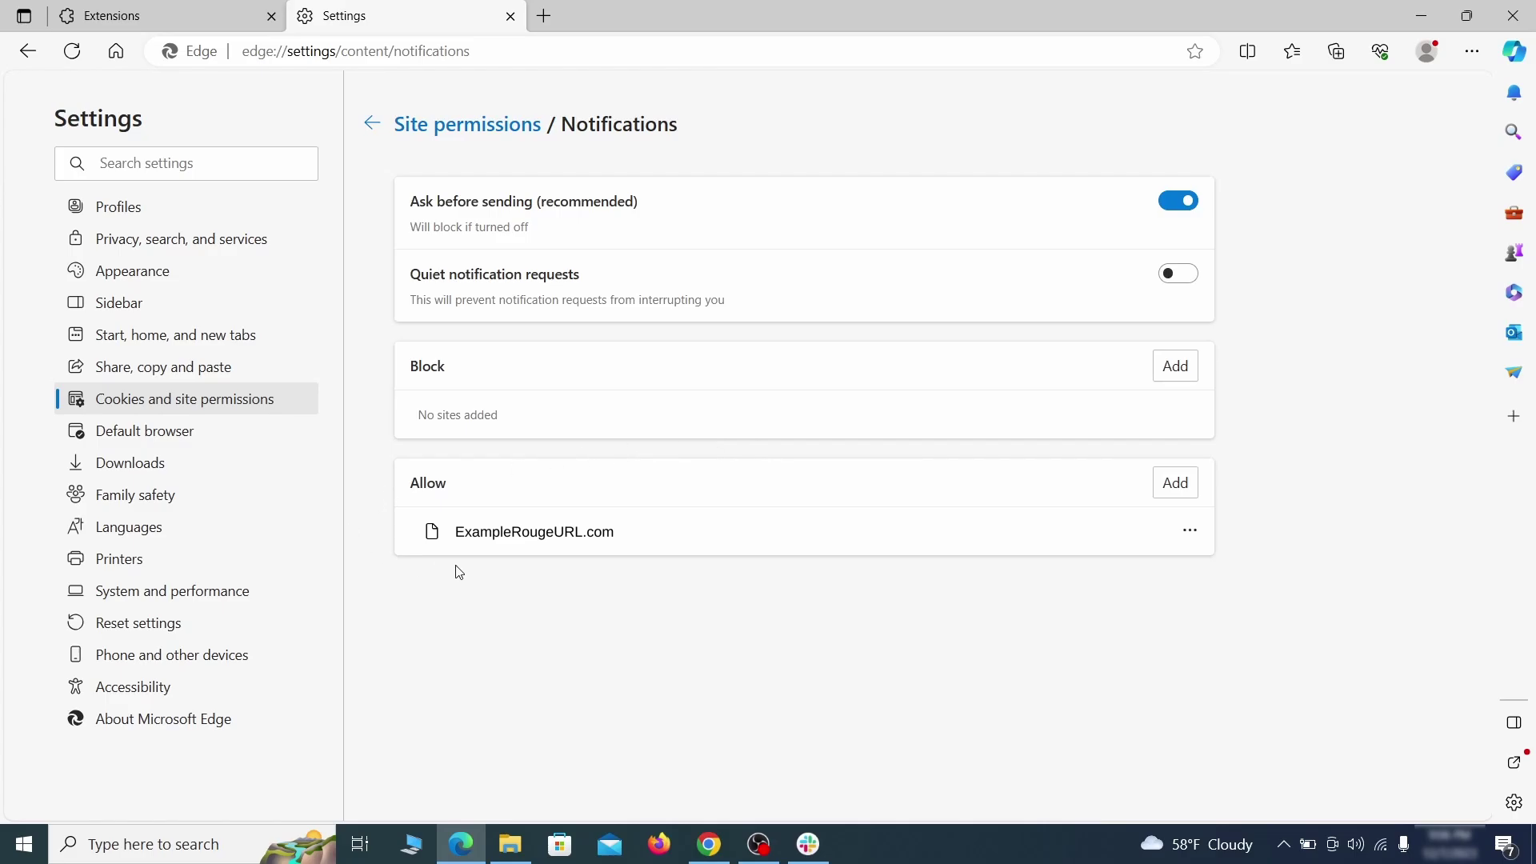
left_click(1192, 531)
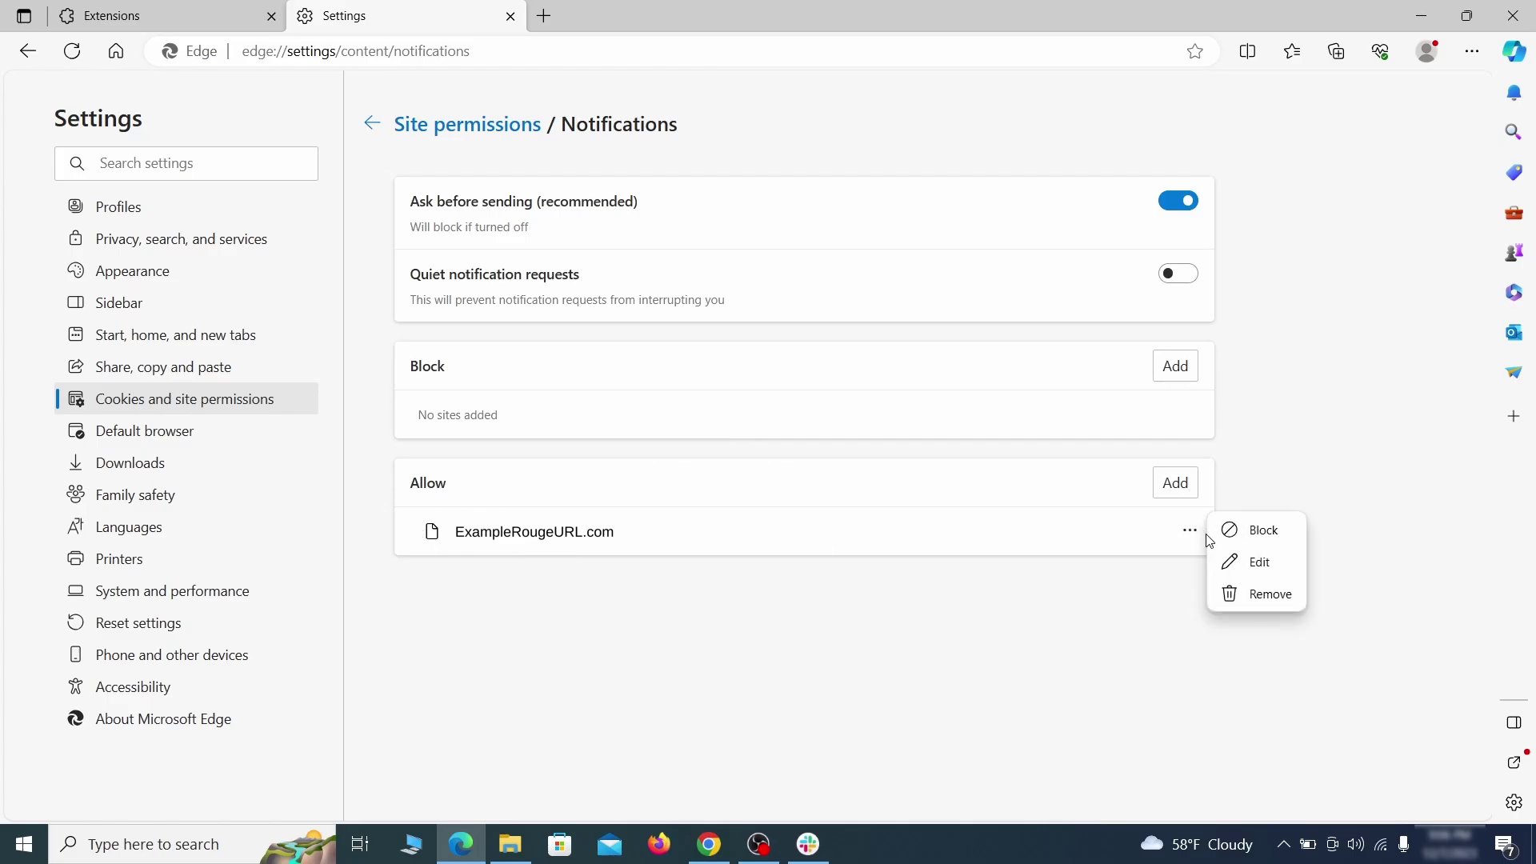
left_click(1260, 596)
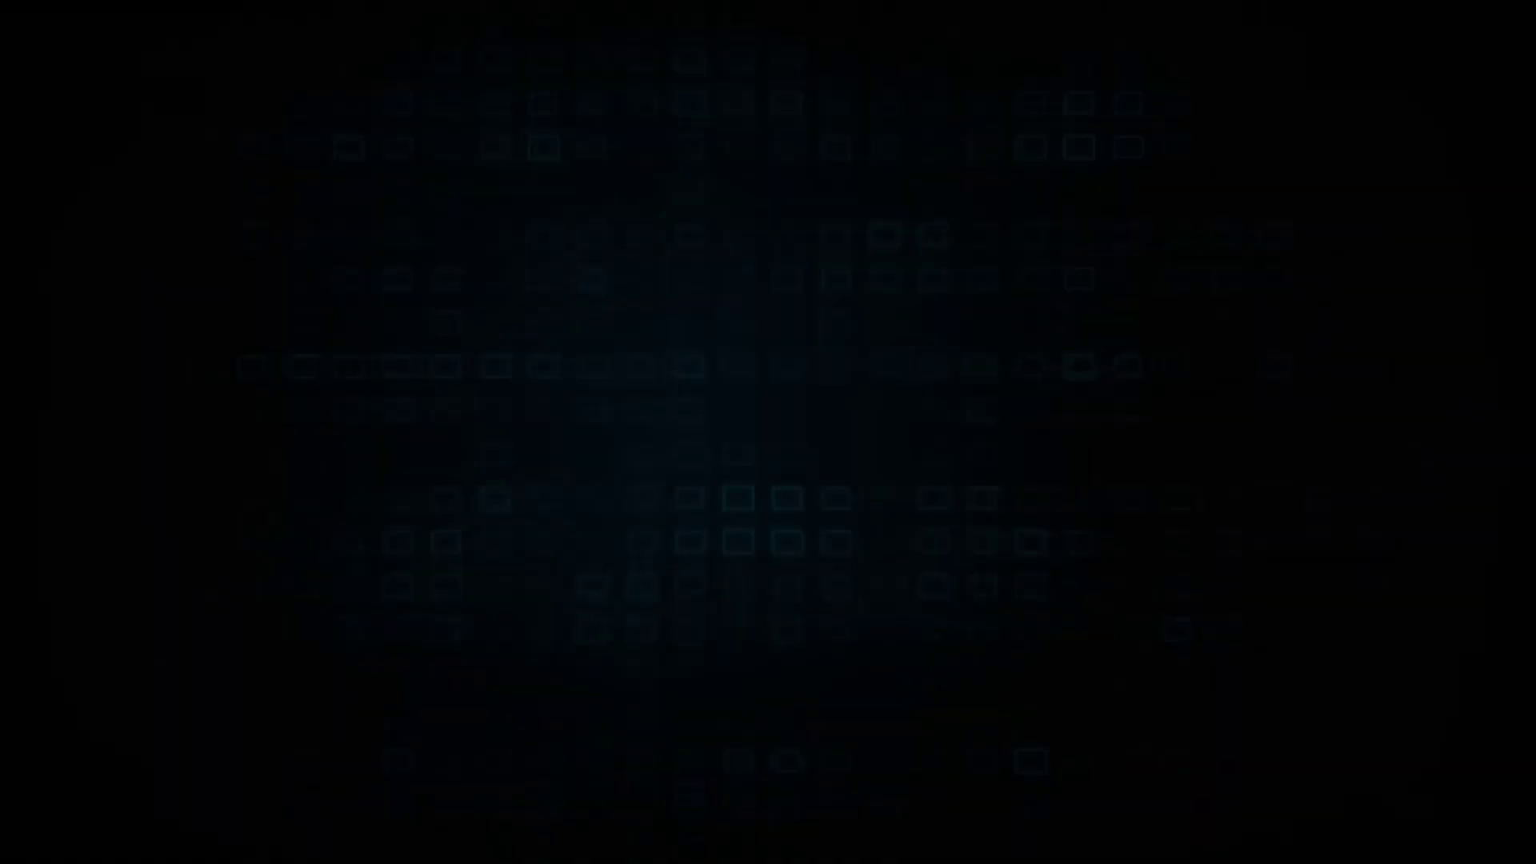